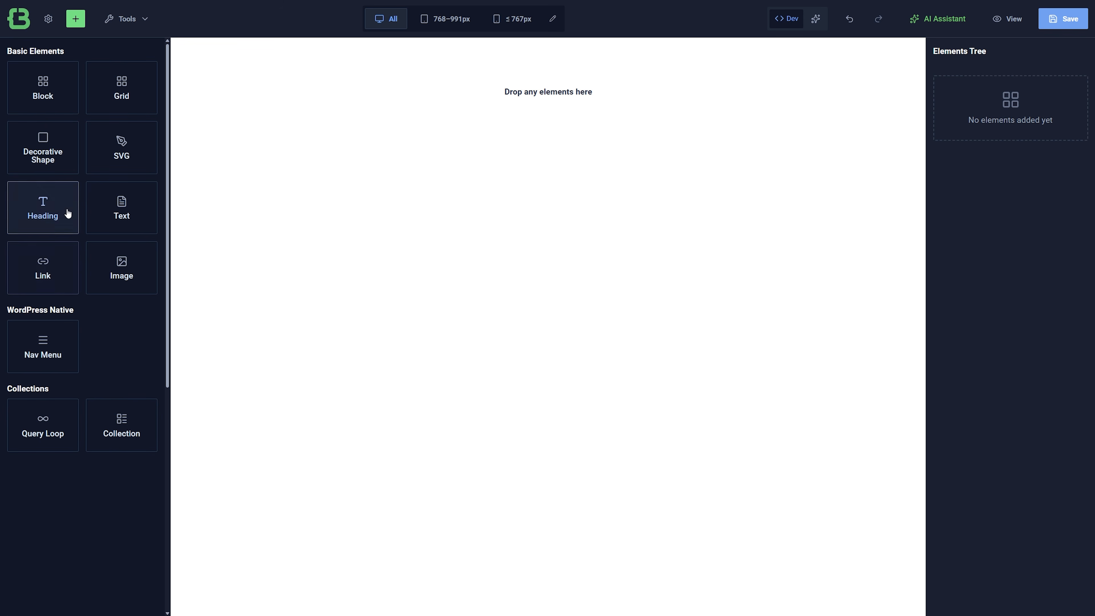
Add a Block to the empty page and duplicate it.
{"action": "left_click_drag", "start_coordinate": [60, 99], "coordinate": [291, 136]}
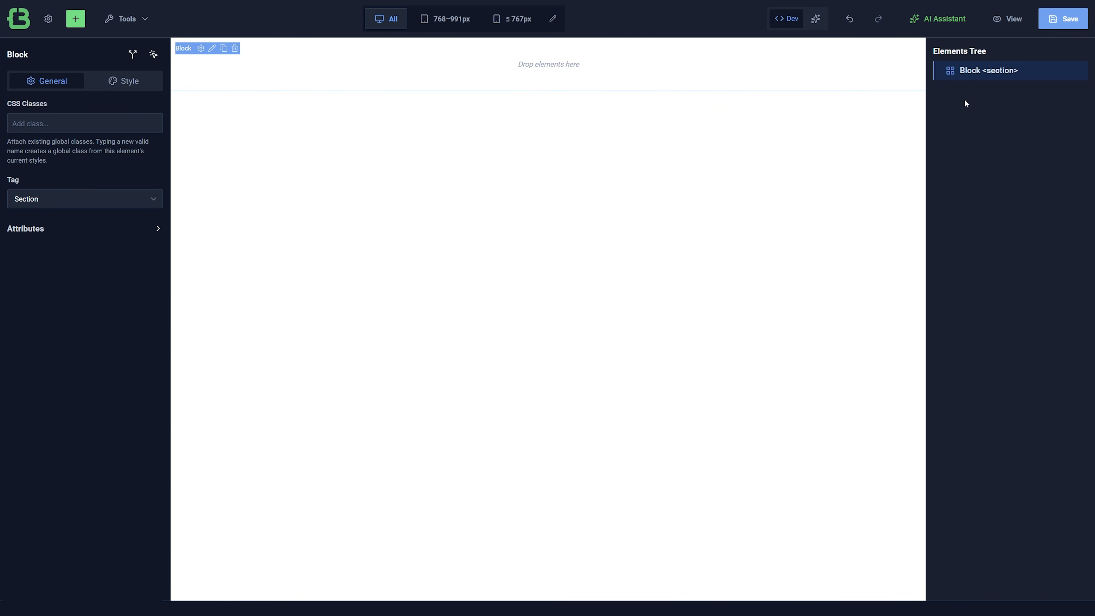
{"action": "right_click", "coordinate": [1013, 72]}
{"action": "left_click", "coordinate": [1023, 140]}
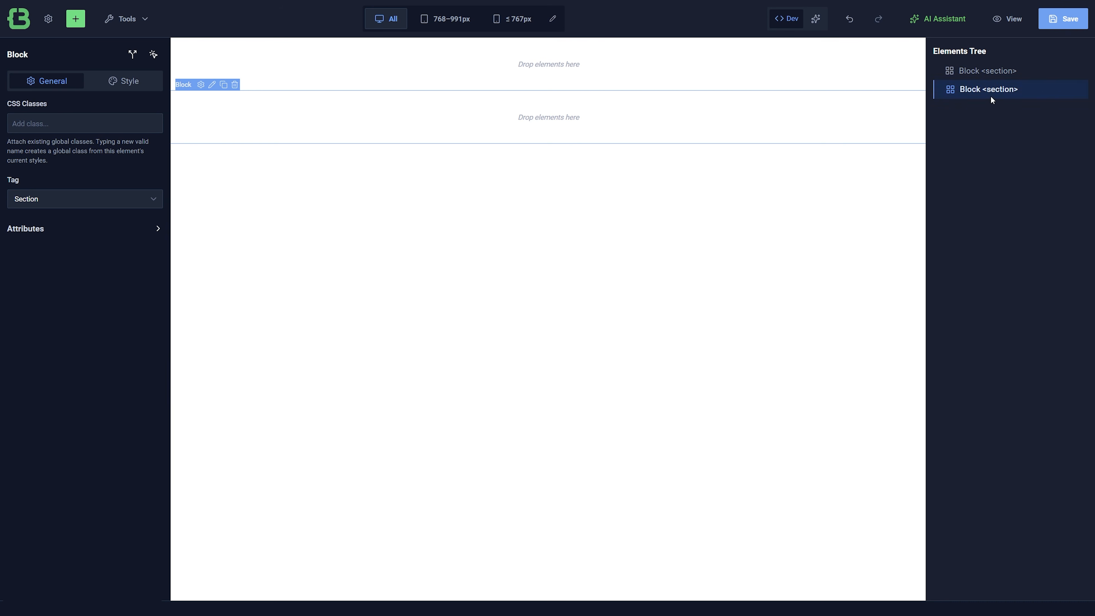
Duplicate the second block and nest the new copy inside it.
{"action": "right_click", "coordinate": [991, 95]}
{"action": "left_click", "coordinate": [1008, 162]}
{"action": "left_click_drag", "start_coordinate": [991, 108], "coordinate": [985, 94]}
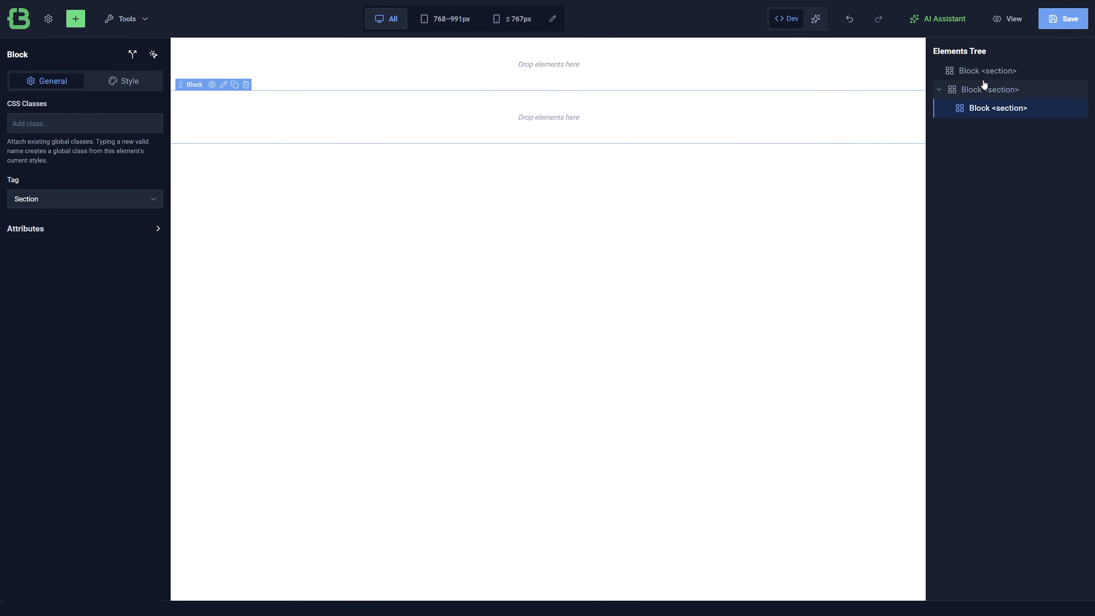
Delete the first block and the remaining nested block structure from the page.
{"action": "right_click", "coordinate": [984, 72]}
{"action": "left_click", "coordinate": [1009, 154]}
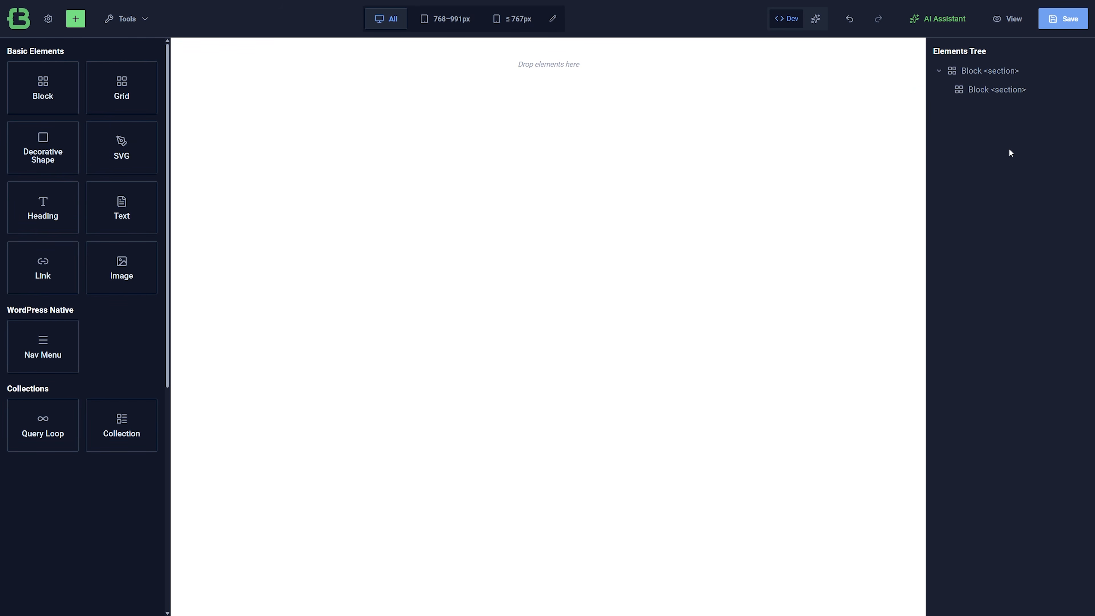
{"action": "right_click", "coordinate": [985, 73]}
{"action": "left_click", "coordinate": [1011, 156]}
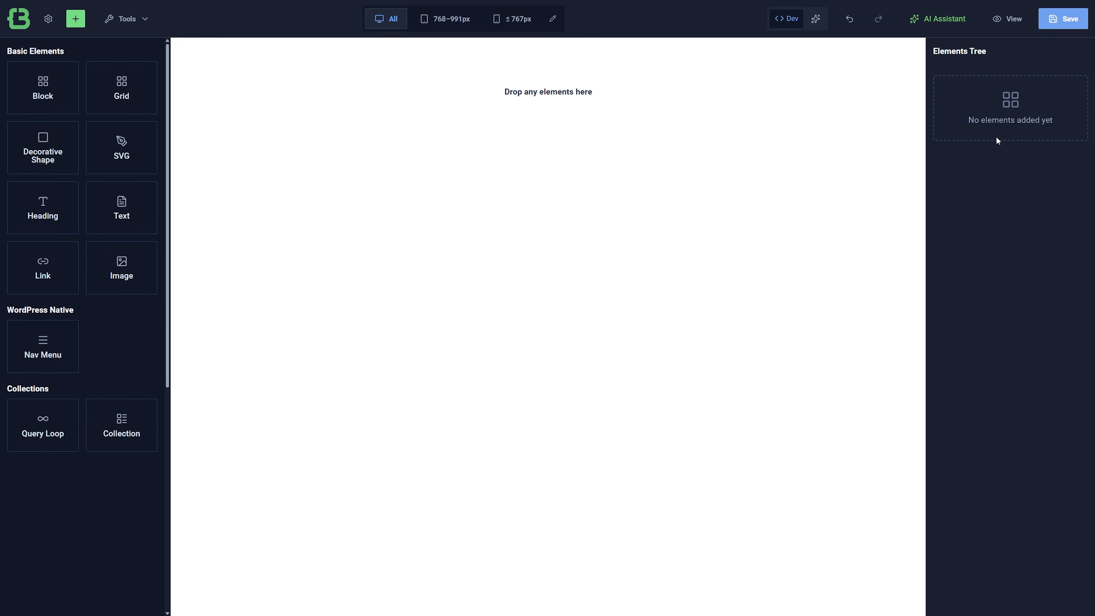
Look at the AI Assistant window and the AI editing mode, and return to Dev mode.
{"action": "left_click", "coordinate": [940, 22]}
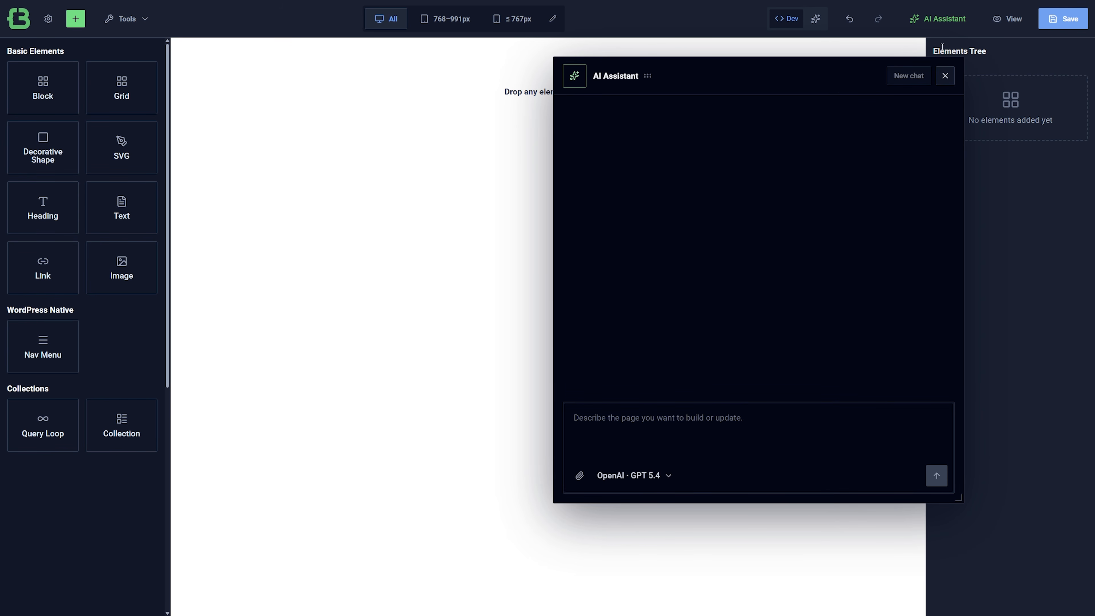
{"action": "left_click", "coordinate": [944, 75]}
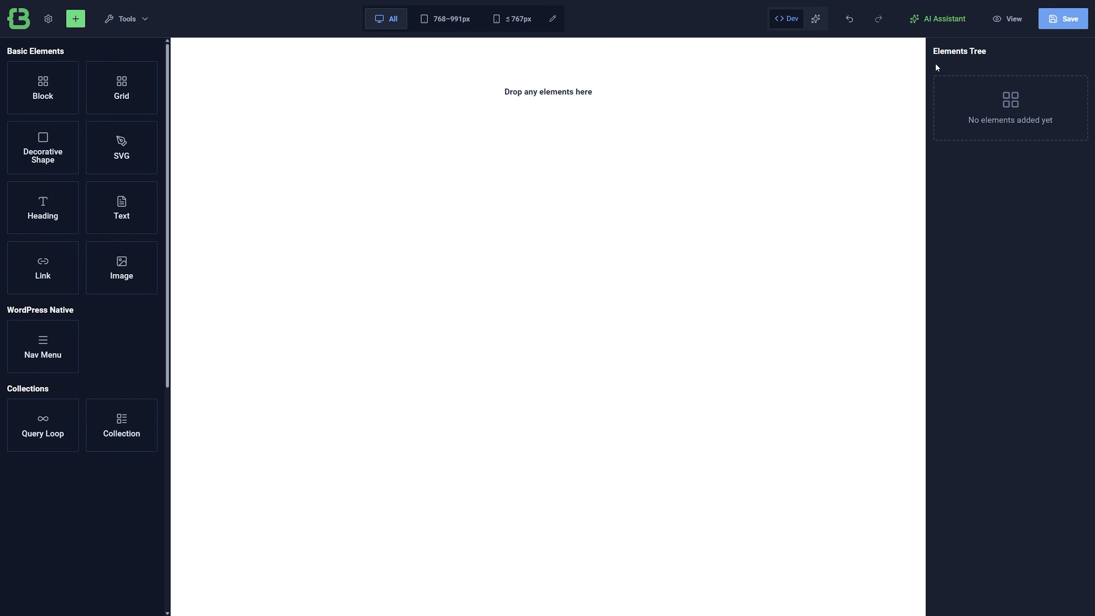
{"action": "left_click", "coordinate": [815, 19]}
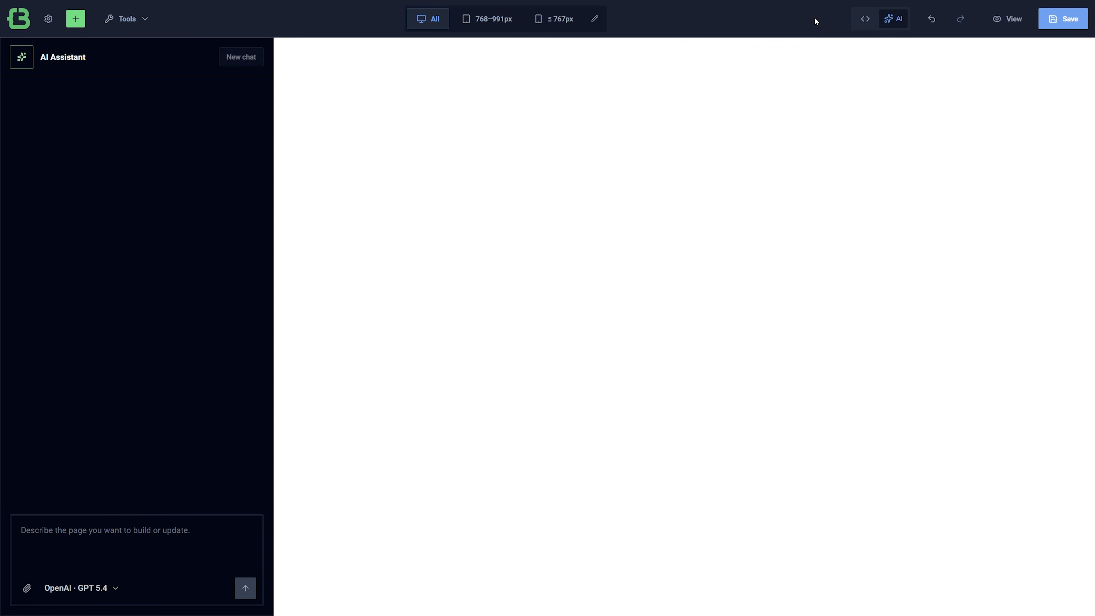
{"action": "left_click", "coordinate": [864, 20]}
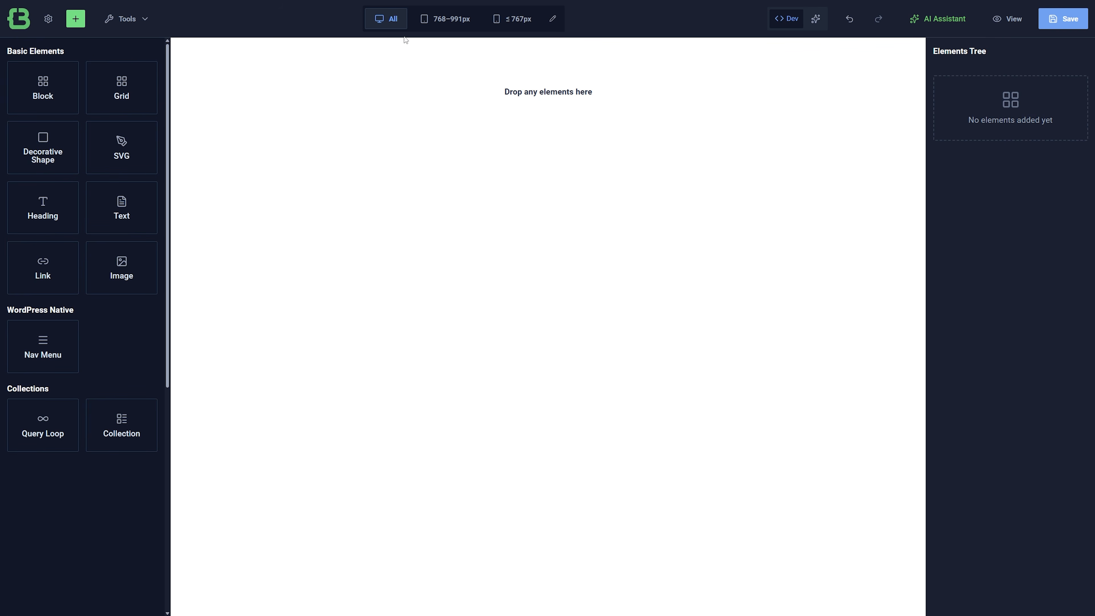
Preview the page at the 768–991px and ≤ 767px breakpoints and return to the All view.
{"action": "left_click", "coordinate": [448, 20]}
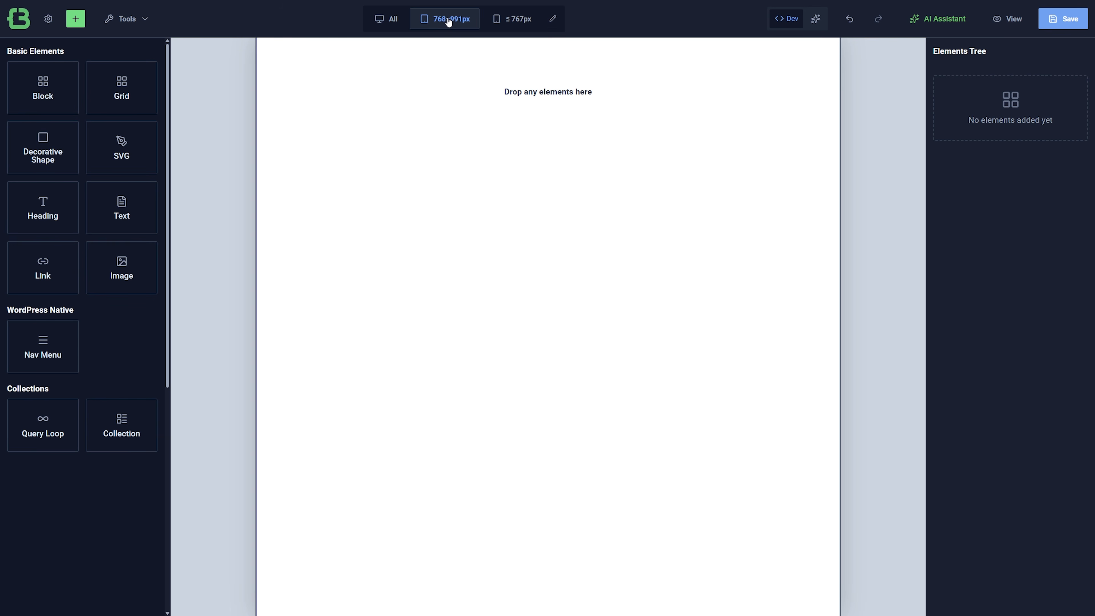
{"action": "left_click", "coordinate": [507, 20]}
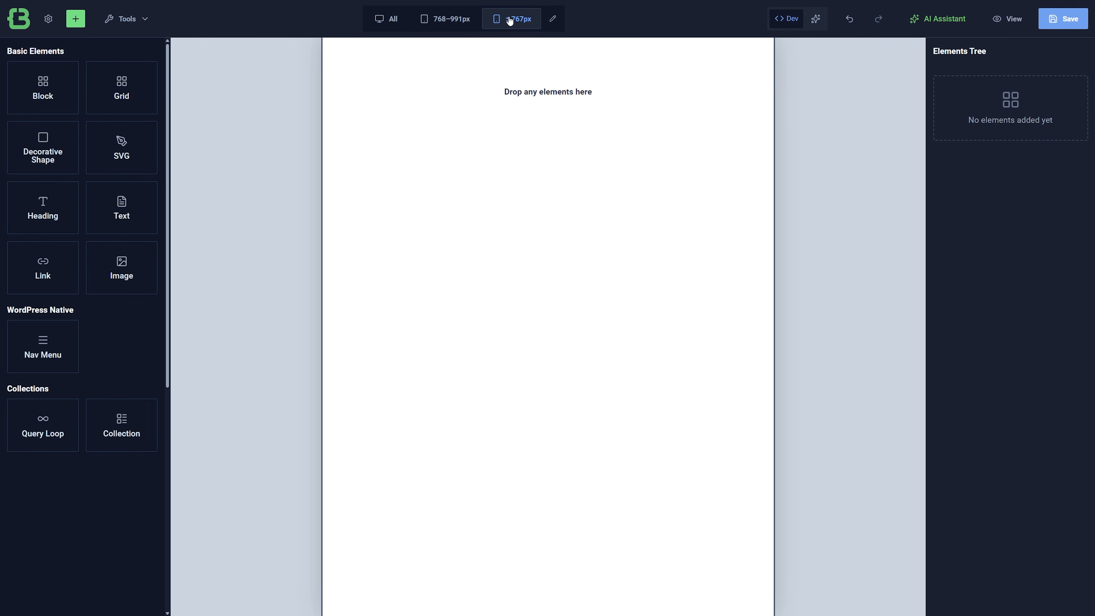
{"action": "left_click", "coordinate": [387, 20]}
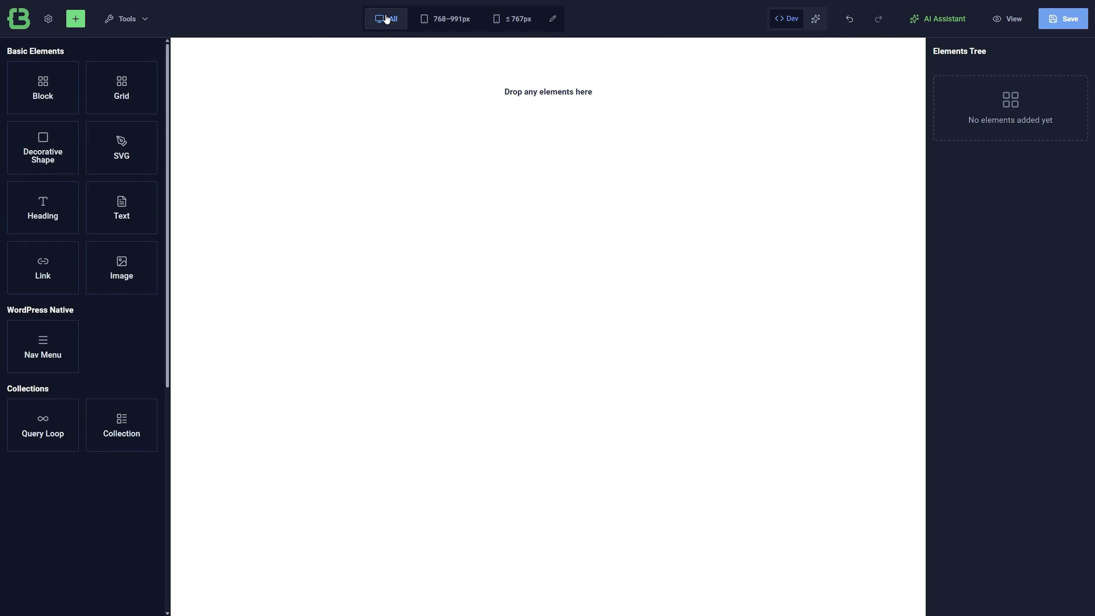
Add a new breakpoint in the breakpoint settings, remove it and cancel the dialog.
{"action": "left_click", "coordinate": [554, 22]}
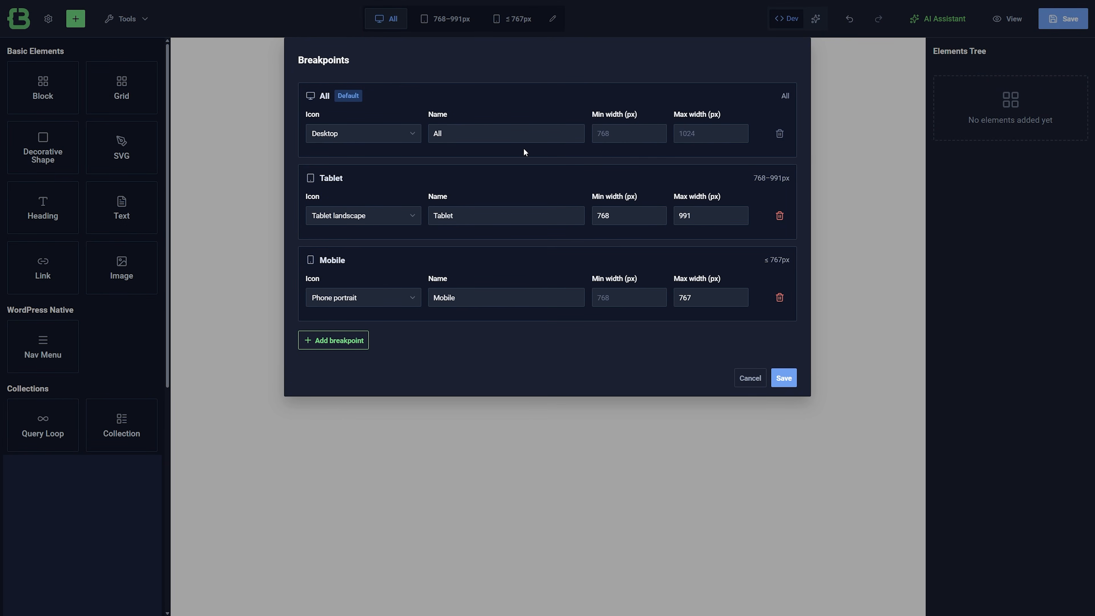
{"action": "left_click", "coordinate": [331, 339]}
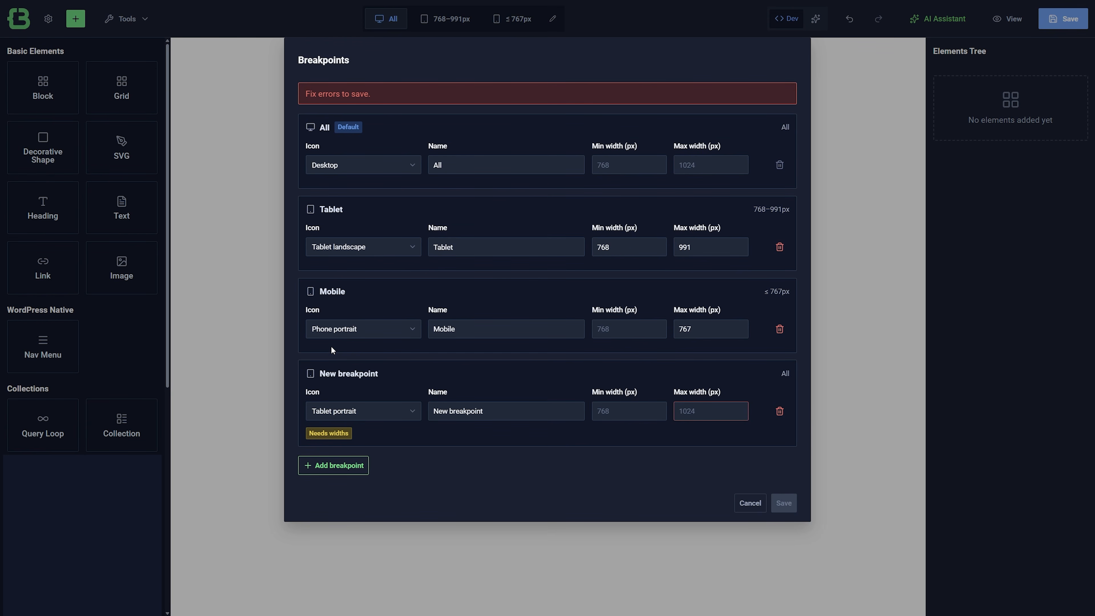
{"action": "left_click", "coordinate": [711, 412]}
{"action": "left_click", "coordinate": [779, 411]}
{"action": "left_click", "coordinate": [756, 373]}
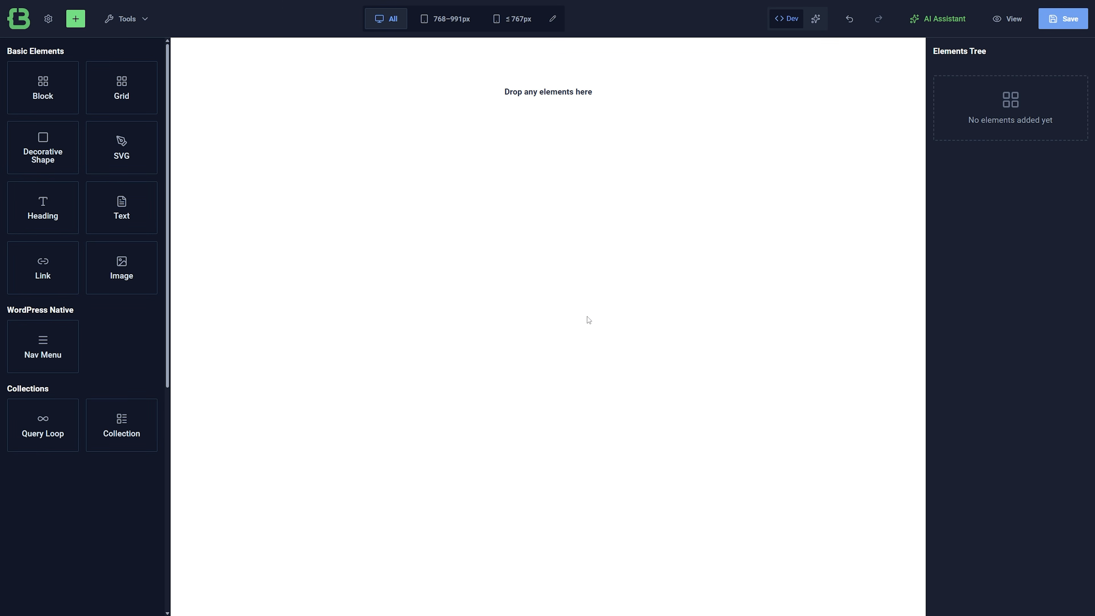
In Gemini, send the prepared prompt with the page image, requesting clean BEM styles with CSS variables and classes and no media queries.
{"action": "left_click", "coordinate": [135, 24]}
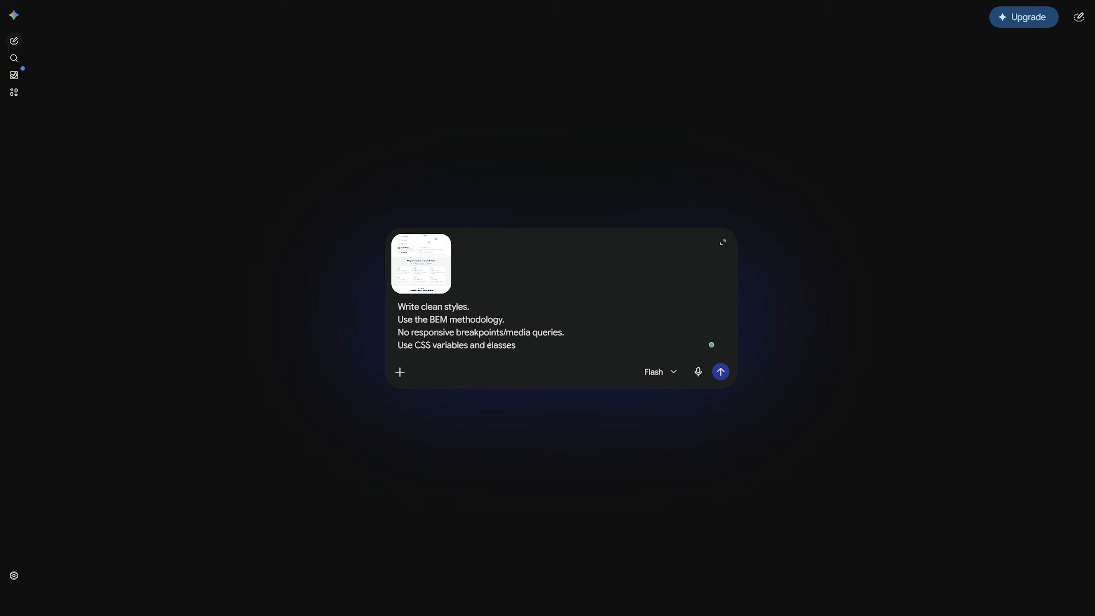
{"action": "key", "text": "Return"}
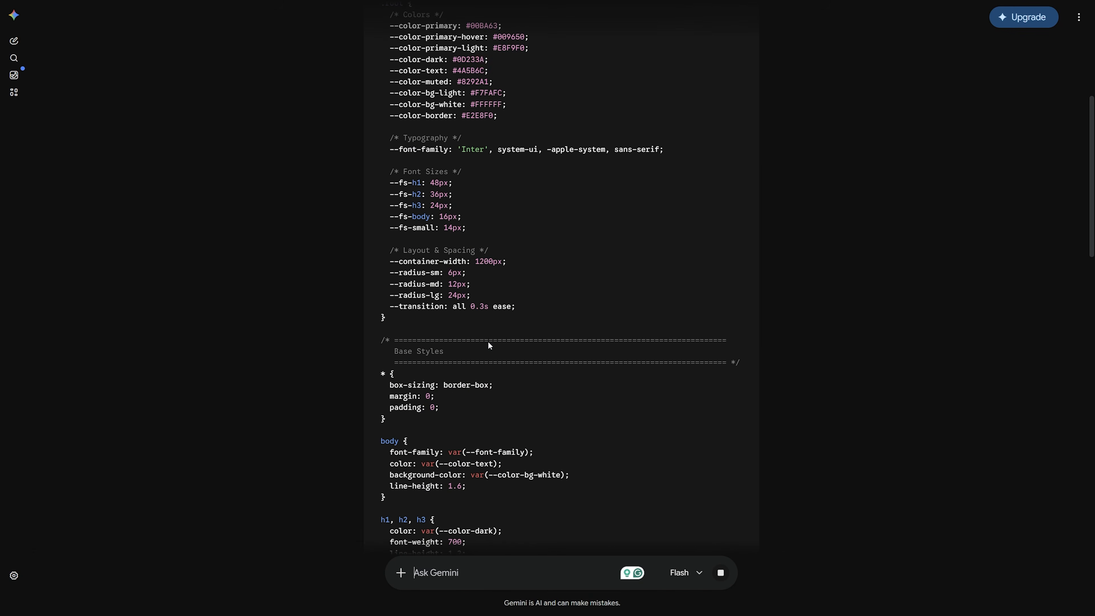
{"action": "scroll", "coordinate": [488, 341], "scroll_direction": "up", "scroll_amount": 15}
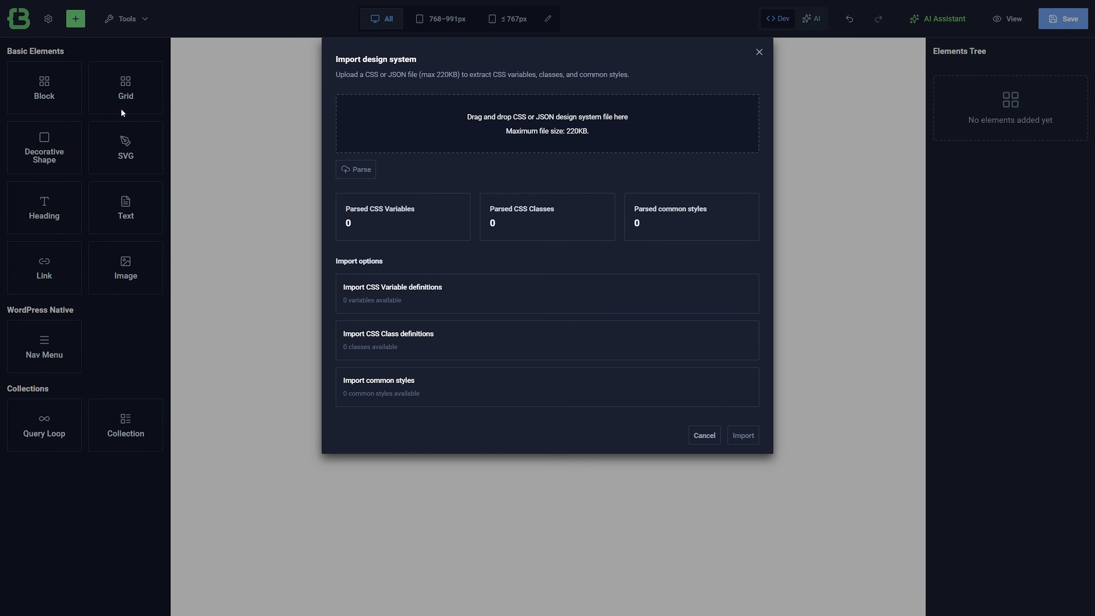
Upload gemini-code-1783271373572.css to the builder's design system import, parse it, import its definitions and close the dialog.
{"action": "left_click_drag", "start_coordinate": [206, 105], "coordinate": [512, 128]}
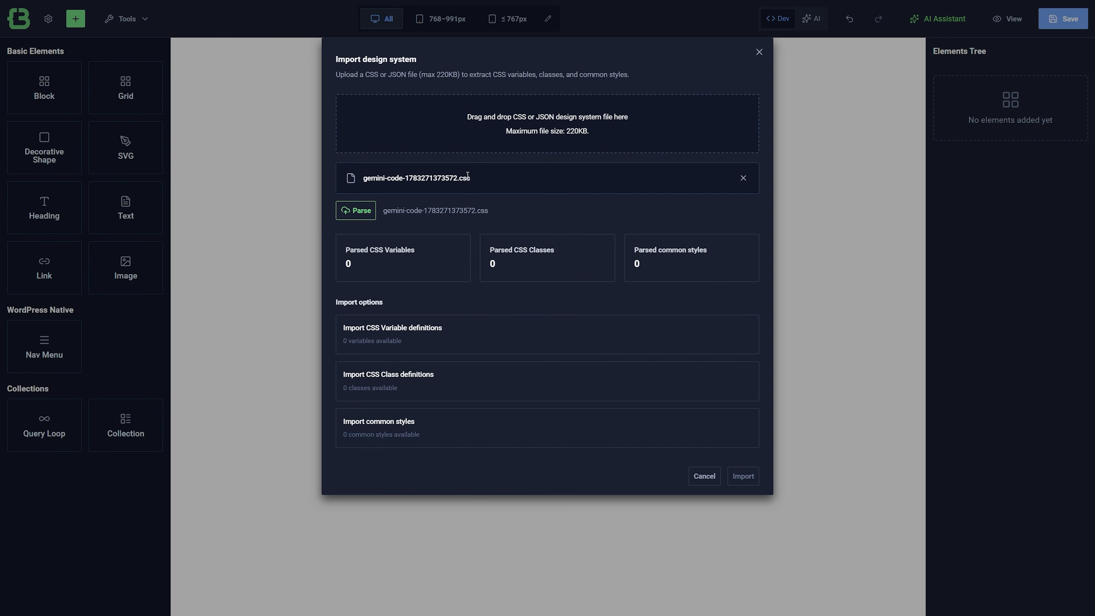
{"action": "left_click", "coordinate": [356, 211]}
{"action": "left_click", "coordinate": [740, 476]}
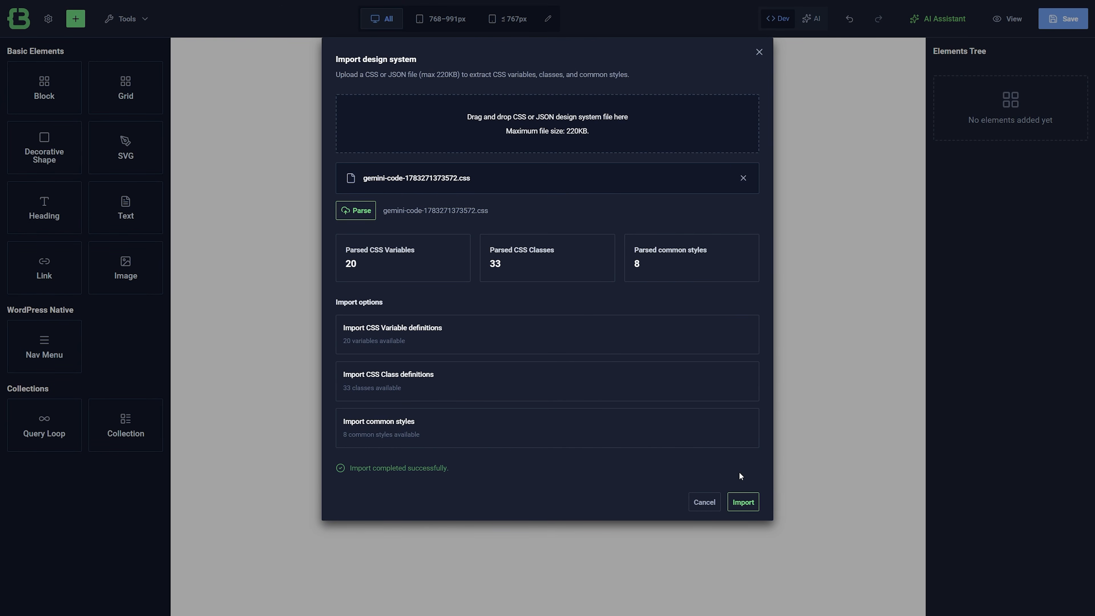
{"action": "left_click", "coordinate": [701, 502]}
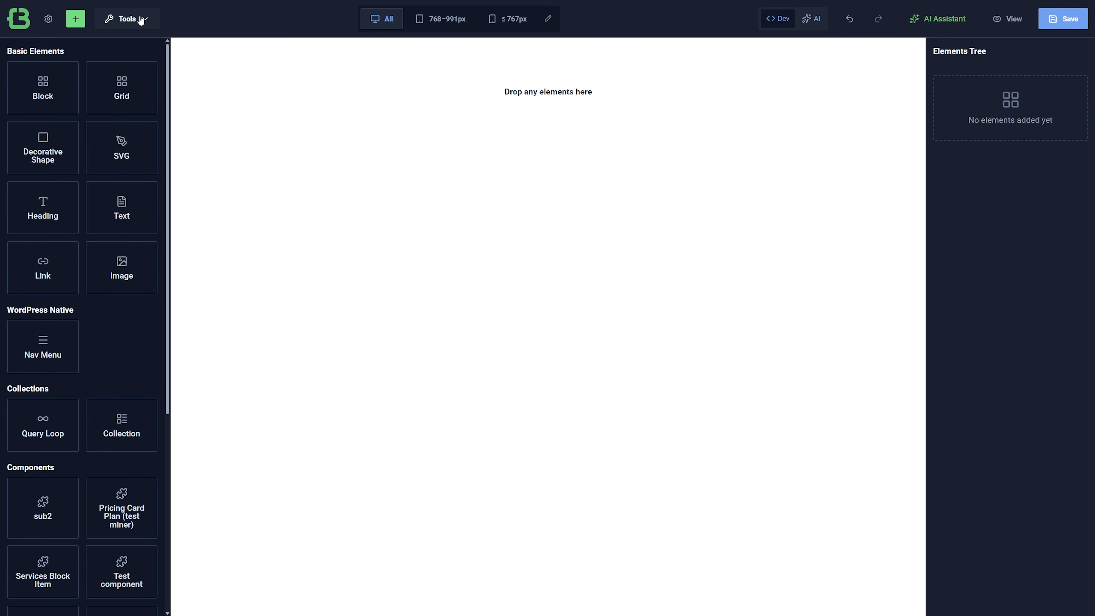
Review the CSS Classes, Common Styles and CSS Variables lists, and return to the page editor.
{"action": "left_click", "coordinate": [139, 19]}
{"action": "left_click", "coordinate": [129, 54]}
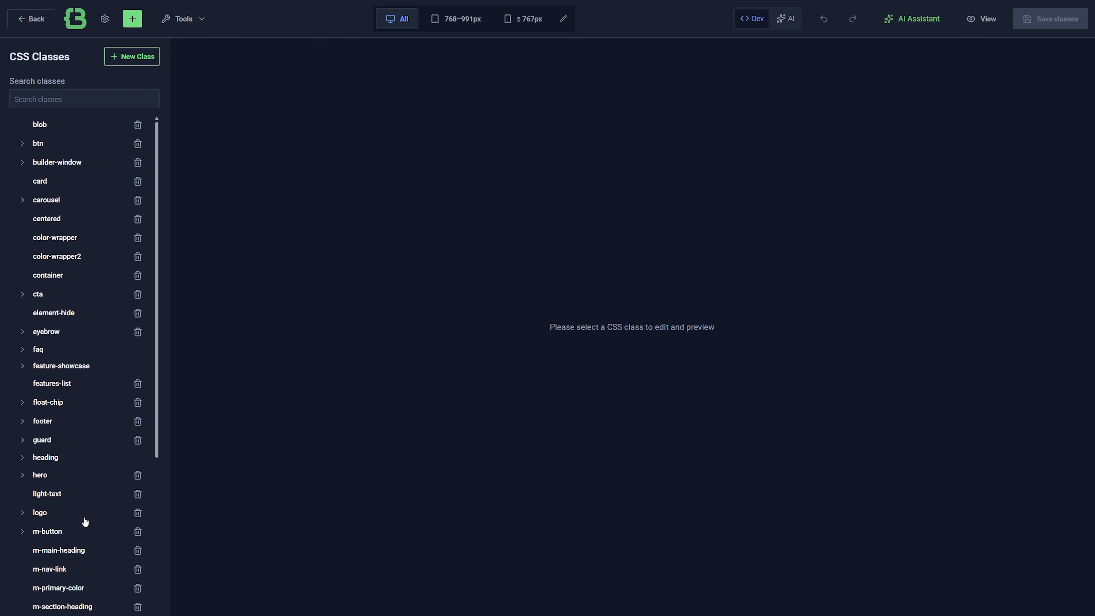
{"action": "left_click", "coordinate": [180, 18]}
{"action": "left_click", "coordinate": [180, 69]}
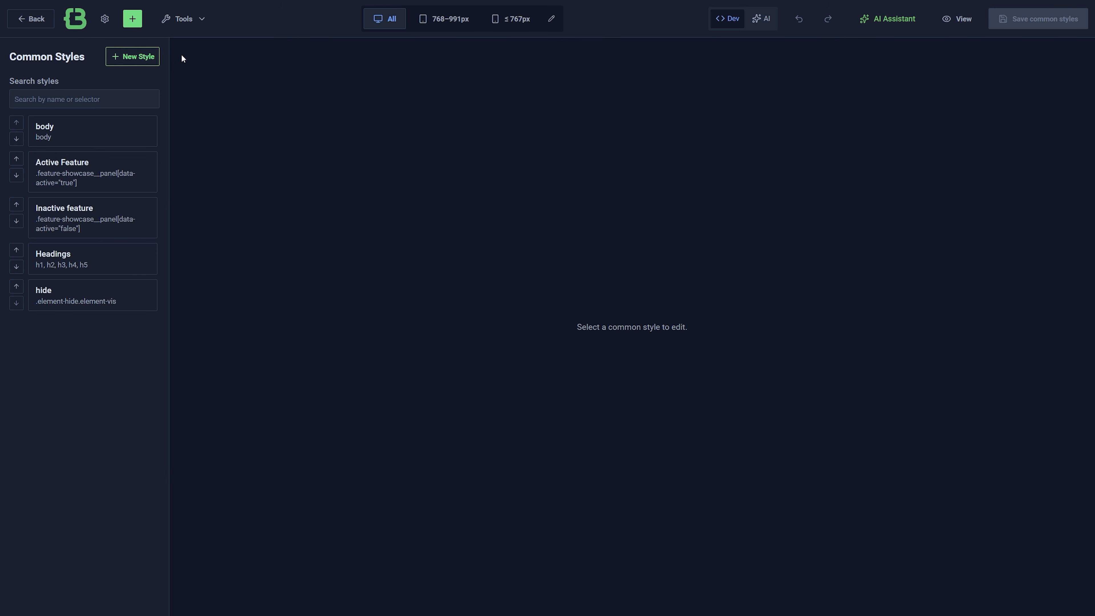
{"action": "left_click", "coordinate": [191, 19]}
{"action": "left_click", "coordinate": [175, 90]}
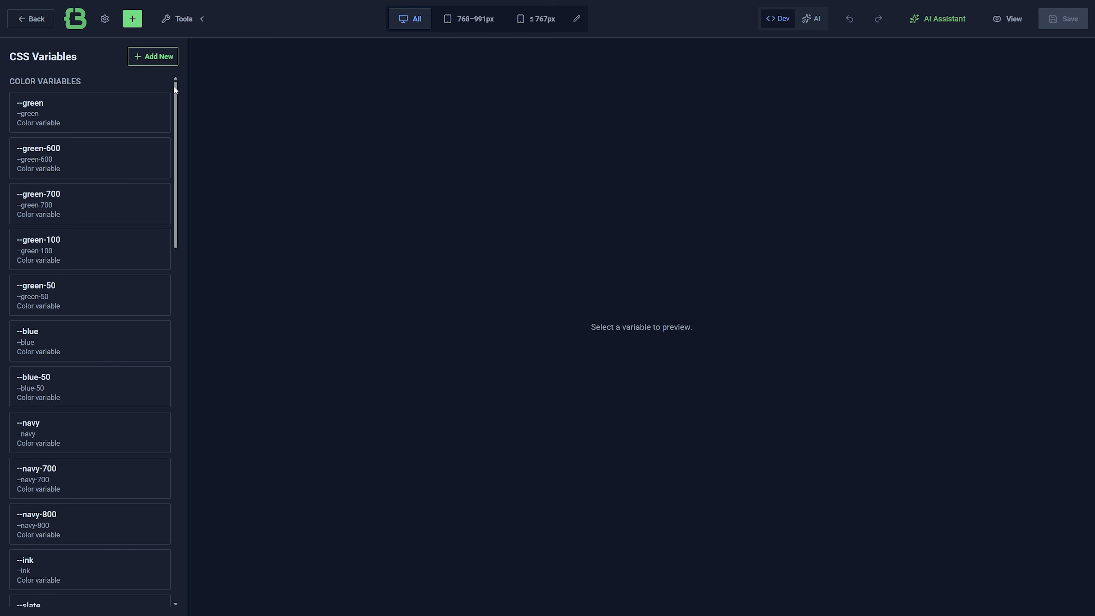
{"action": "scroll", "coordinate": [129, 200], "scroll_direction": "down", "scroll_amount": 12}
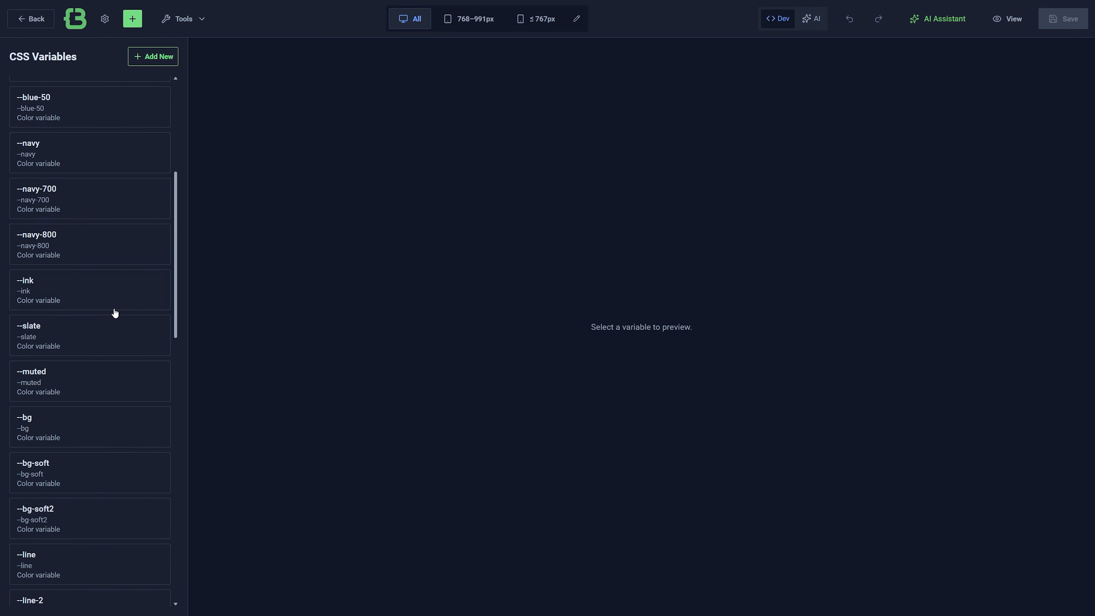
{"action": "scroll", "coordinate": [109, 379], "scroll_direction": "up", "scroll_amount": 12}
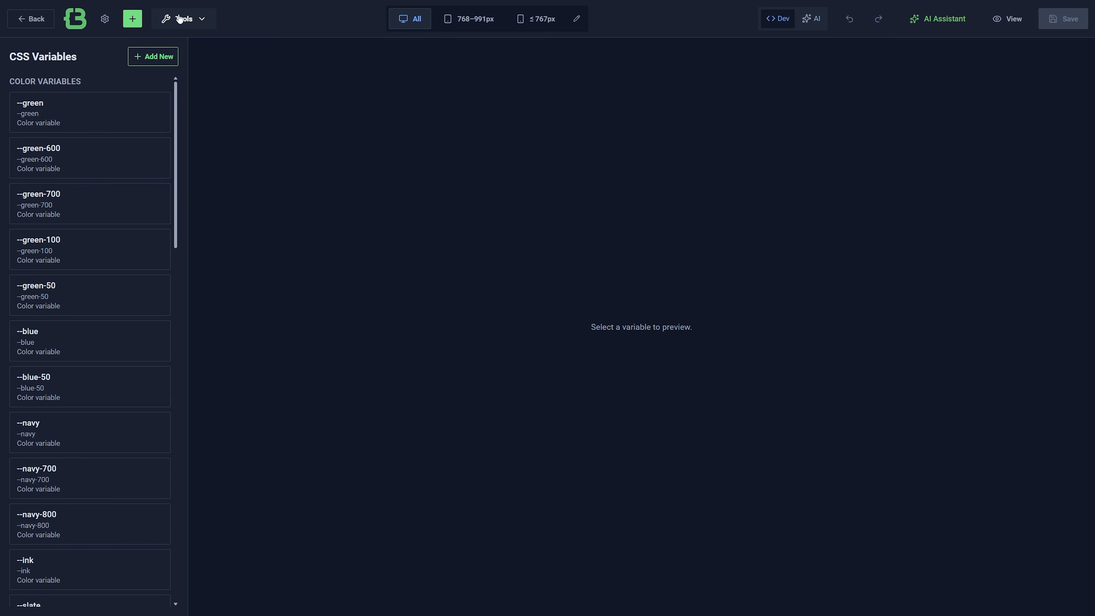
{"action": "left_click", "coordinate": [36, 19]}
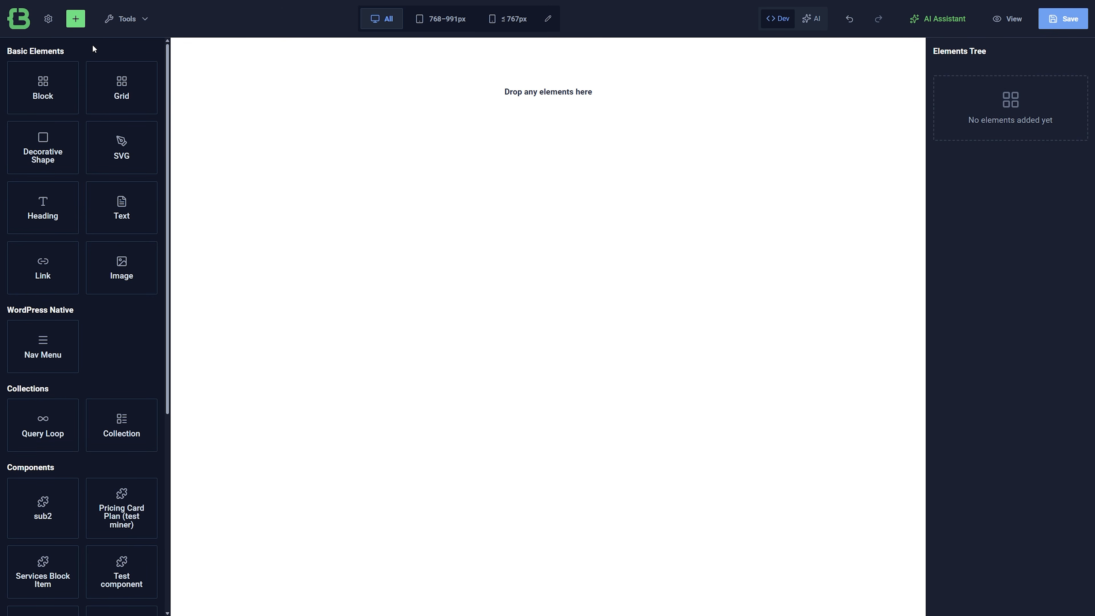
Add a Block section to the page and rename it header.
{"action": "left_click_drag", "start_coordinate": [43, 88], "coordinate": [343, 106]}
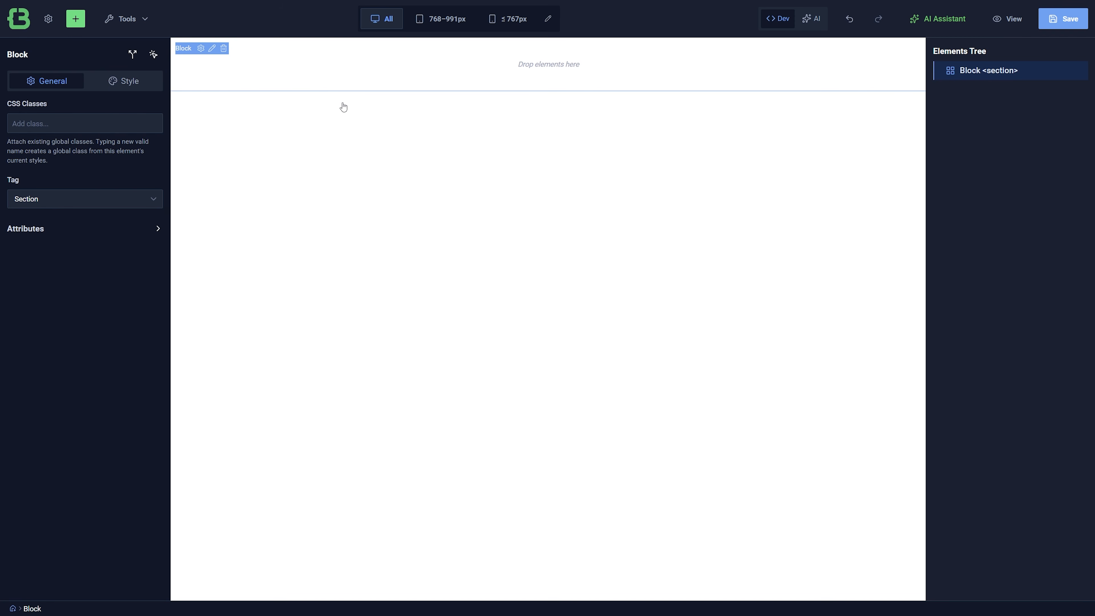
{"action": "double_click", "coordinate": [994, 71]}
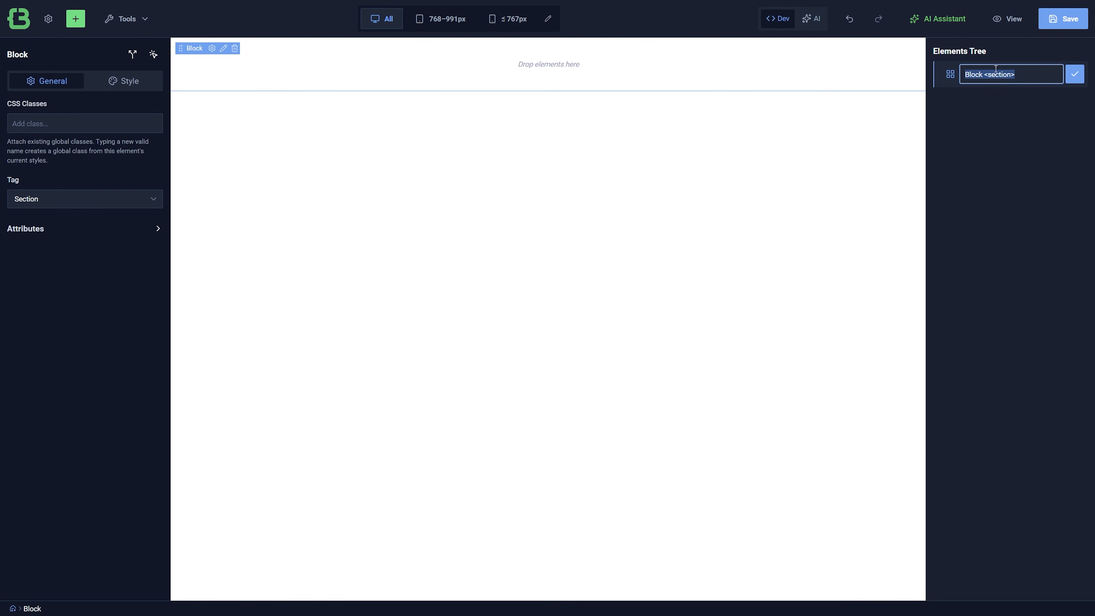
{"action": "type", "text": "header"}
{"action": "key", "text": "Return"}
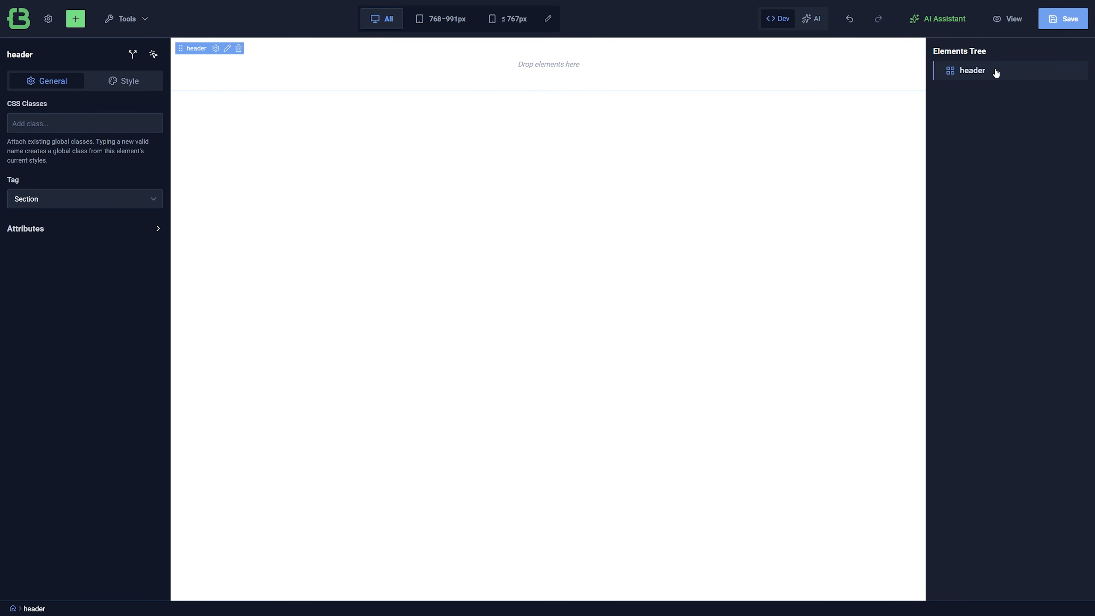
Add a Block inside the header, set its tag to Div and rename it container.
{"action": "left_click", "coordinate": [76, 20]}
{"action": "left_click_drag", "start_coordinate": [43, 89], "coordinate": [352, 78]}
{"action": "left_click", "coordinate": [100, 198]}
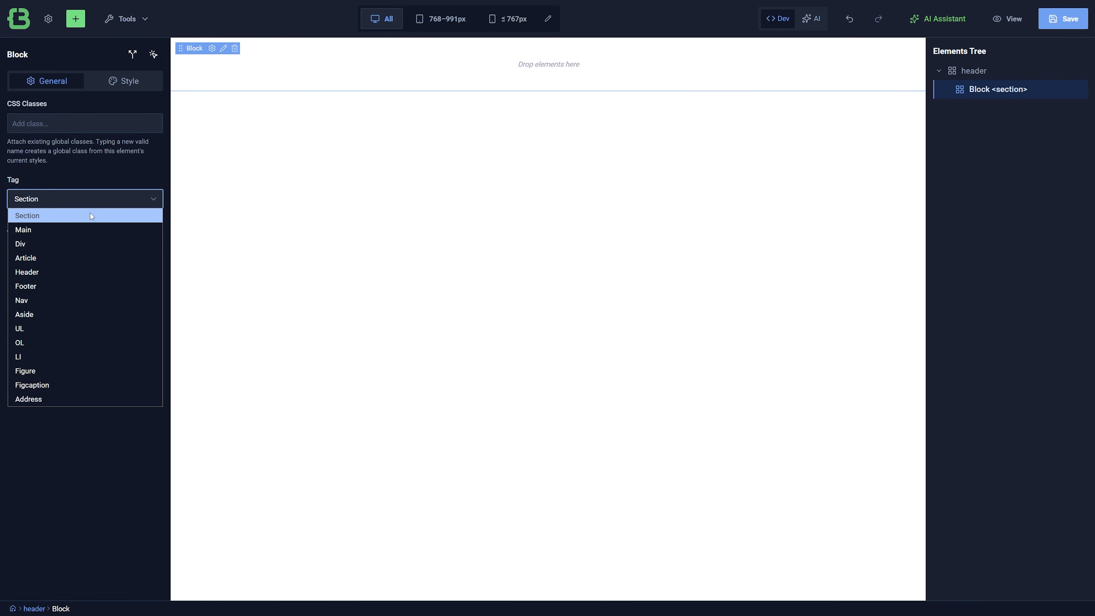
{"action": "left_click", "coordinate": [87, 243]}
{"action": "double_click", "coordinate": [994, 91]}
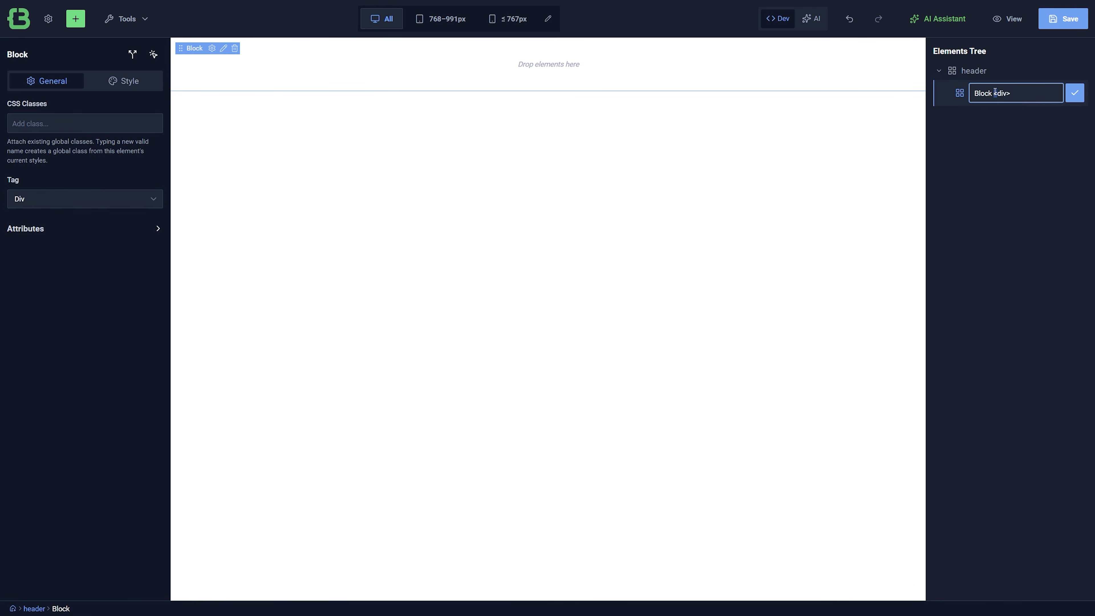
{"action": "key", "text": "ctrl+a"}
{"action": "type", "text": "container"}
{"action": "key", "text": "Return"}
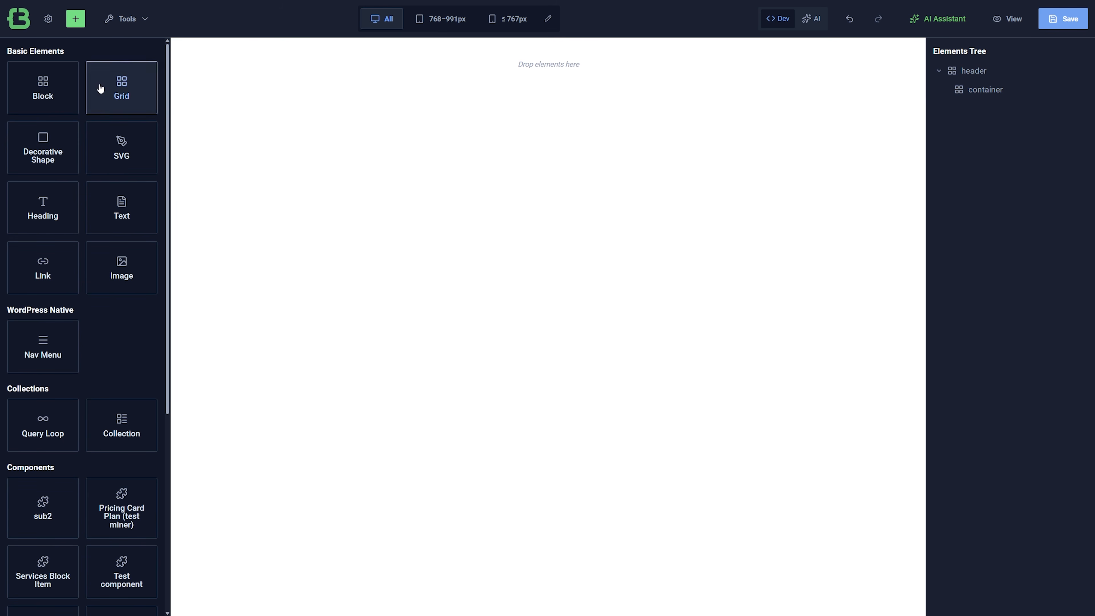
Add a Heading inside the header's container and set its text to <span class="light-text">Croco</span>Builder.
{"action": "left_click_drag", "start_coordinate": [48, 211], "coordinate": [378, 65]}
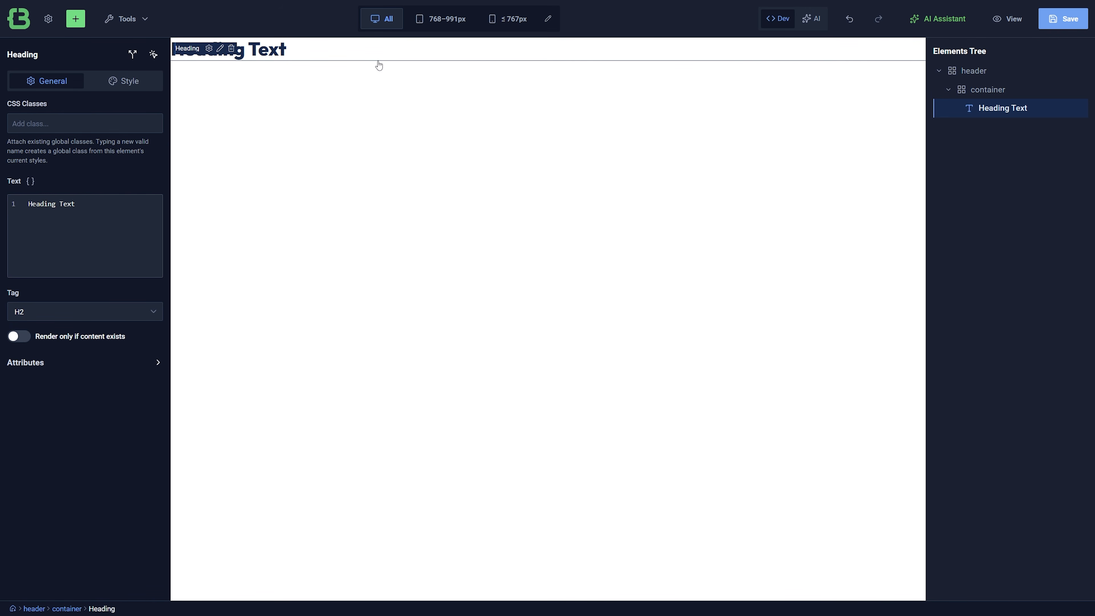
{"action": "left_click_drag", "start_coordinate": [76, 203], "coordinate": [29, 203]}
{"action": "type", "text": "<span CrocoBuilder"}
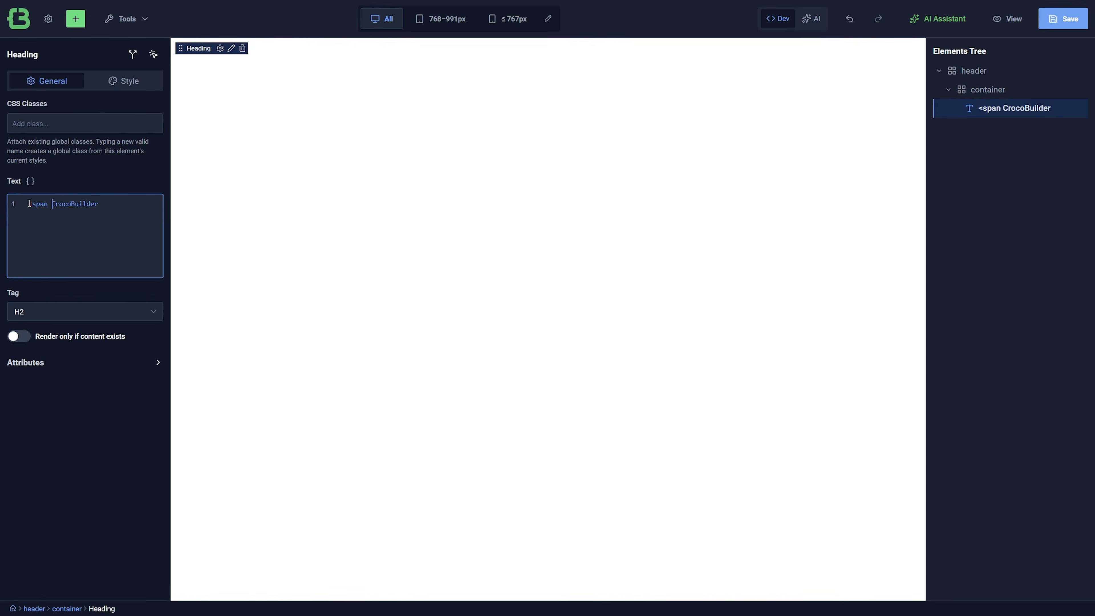
{"action": "type", "text": "class=\"light-tex"}
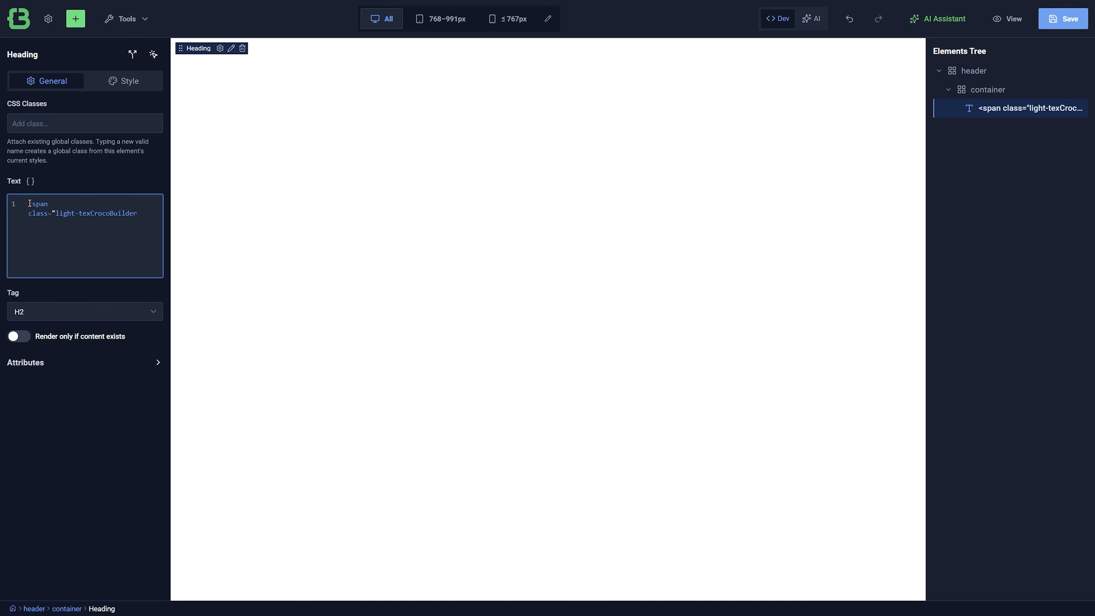
{"action": "type", "text": "t\">"}
{"action": "key", "text": "Right"}
{"action": "key", "text": "Right"}
{"action": "key", "text": "Right"}
{"action": "key", "text": "Right"}
{"action": "key", "text": "Right"}
{"action": "type", "text": "</"}
{"action": "key", "text": "Return"}
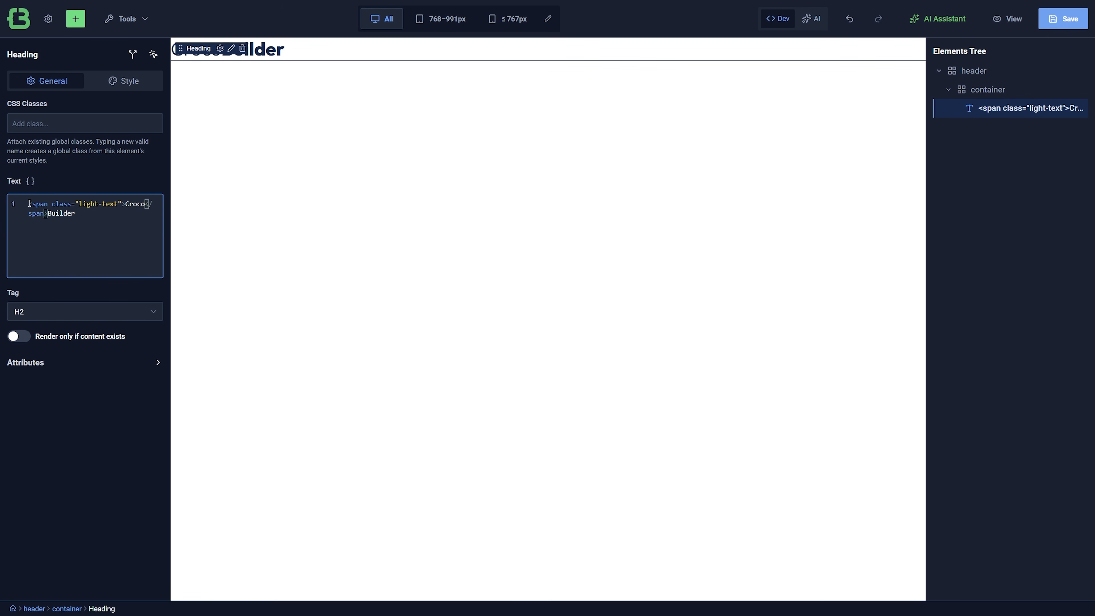
Attach the existing container class to the container block in the header.
{"action": "left_click", "coordinate": [977, 90]}
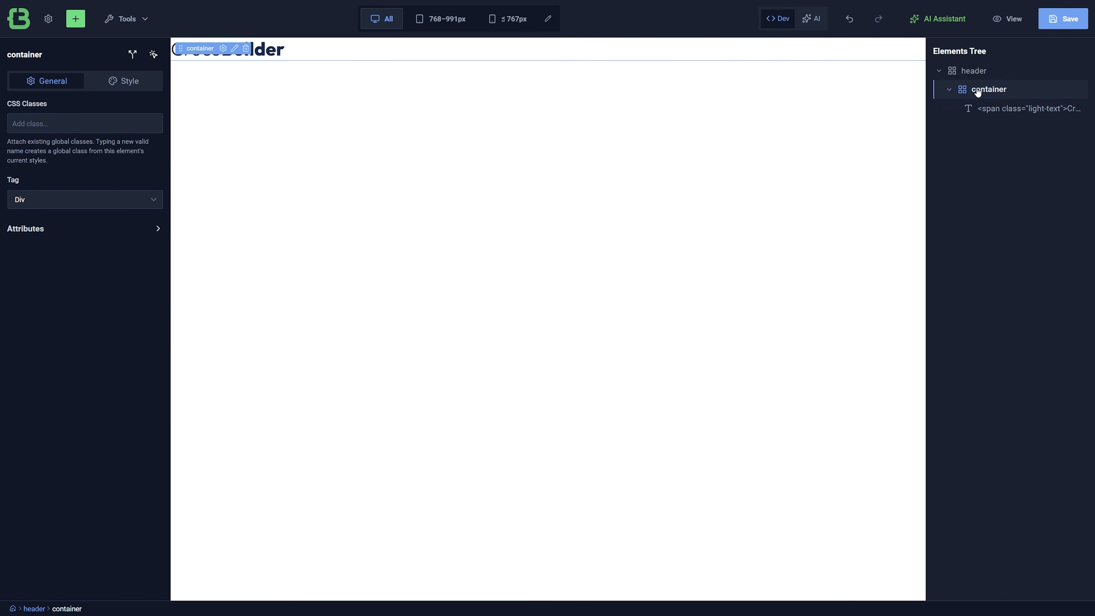
{"action": "left_click", "coordinate": [106, 122]}
{"action": "type", "text": "conta"}
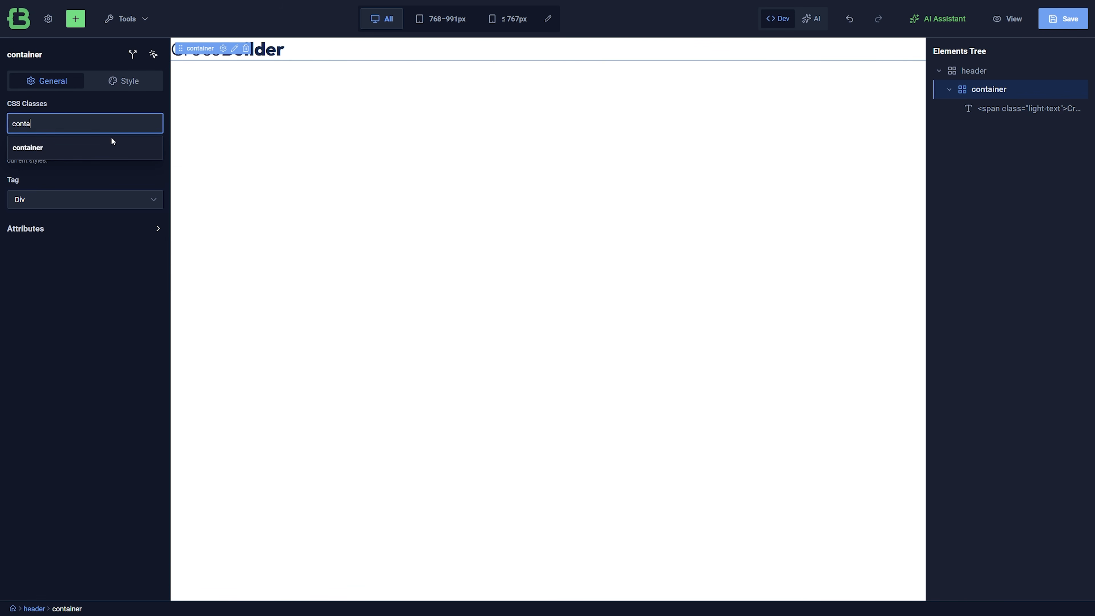
{"action": "left_click", "coordinate": [113, 145]}
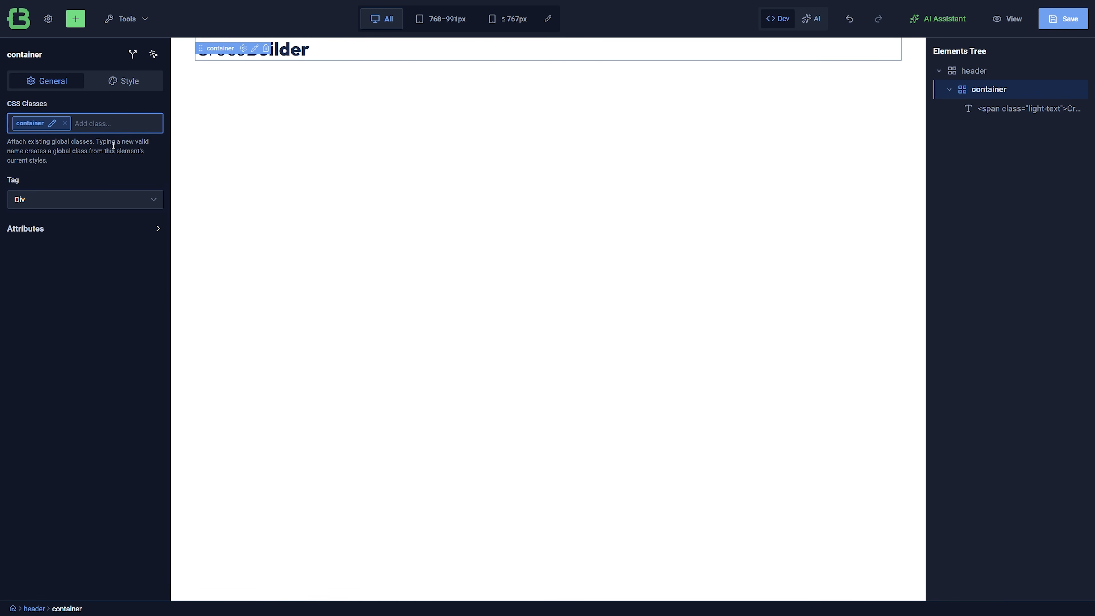
Look through the header block's attributes, raw CSS editor and visual style controls, including Display and Spacing.
{"action": "left_click", "coordinate": [973, 70]}
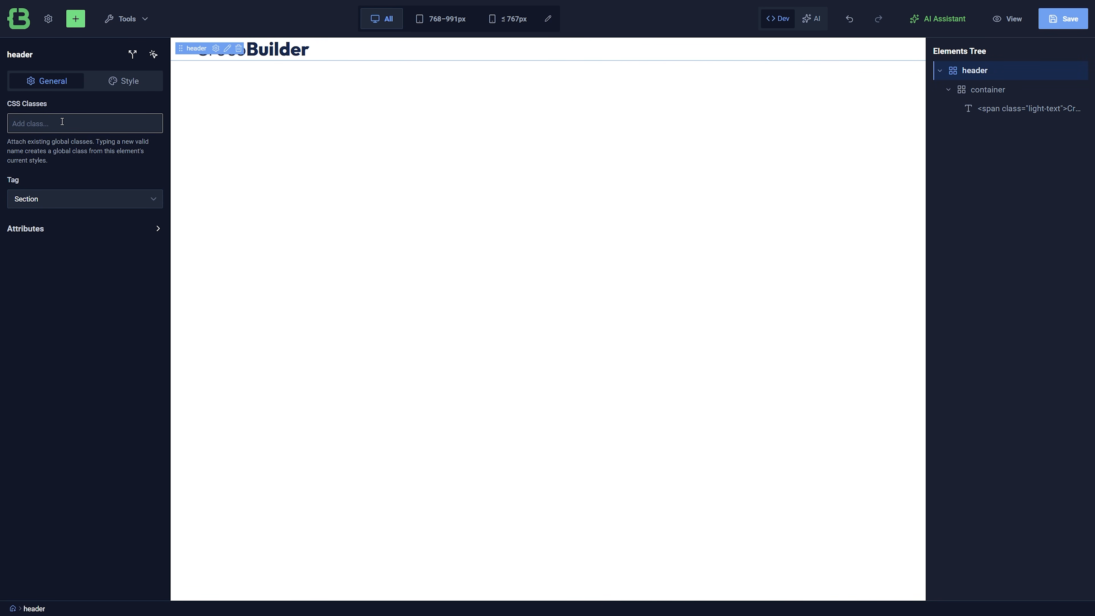
{"action": "left_click", "coordinate": [95, 231]}
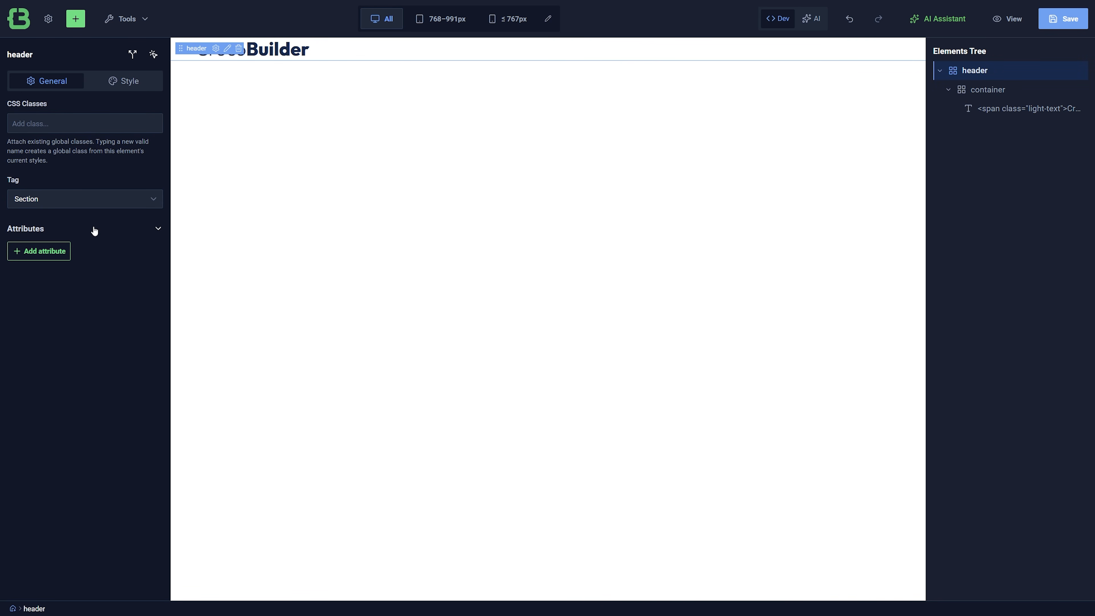
{"action": "left_click", "coordinate": [94, 231]}
{"action": "left_click", "coordinate": [115, 85]}
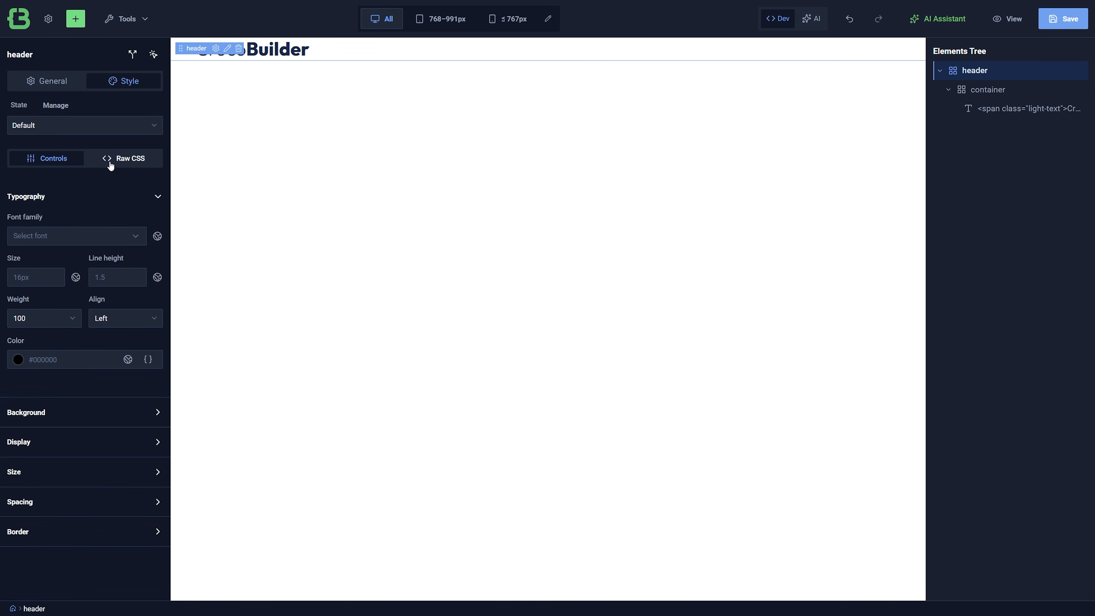
{"action": "left_click", "coordinate": [120, 158]}
{"action": "left_click", "coordinate": [53, 160]}
{"action": "left_click", "coordinate": [75, 445]}
{"action": "left_click", "coordinate": [74, 446]}
{"action": "left_click", "coordinate": [85, 503]}
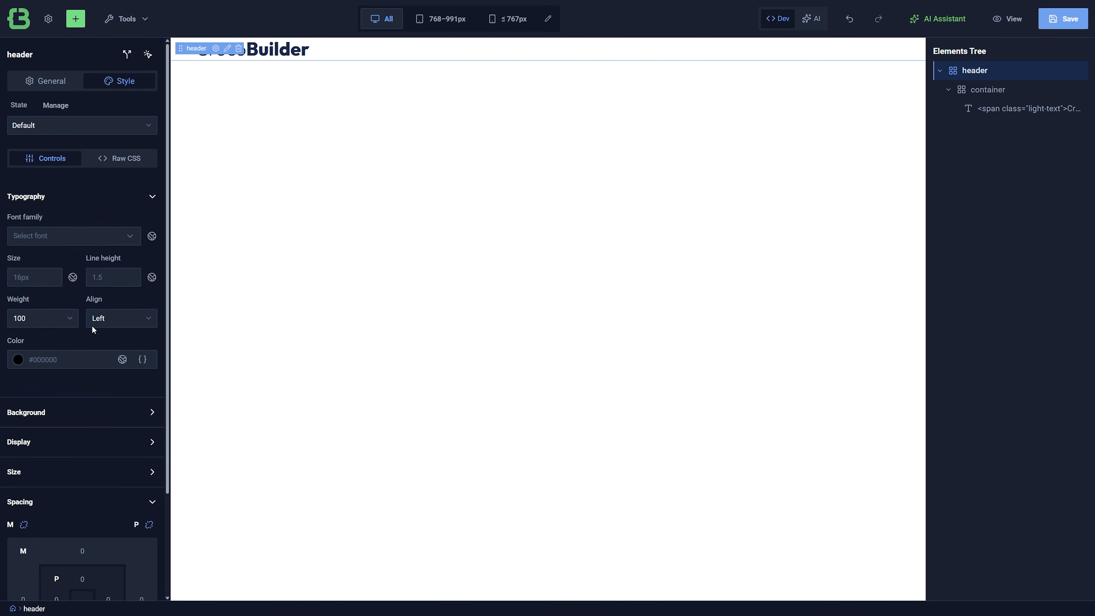
Write raw CSS for the header, padding: 15px 0 and border-bottom: 1px solid var(--blue-50), and check the padding in the Spacing controls.
{"action": "left_click", "coordinate": [131, 159]}
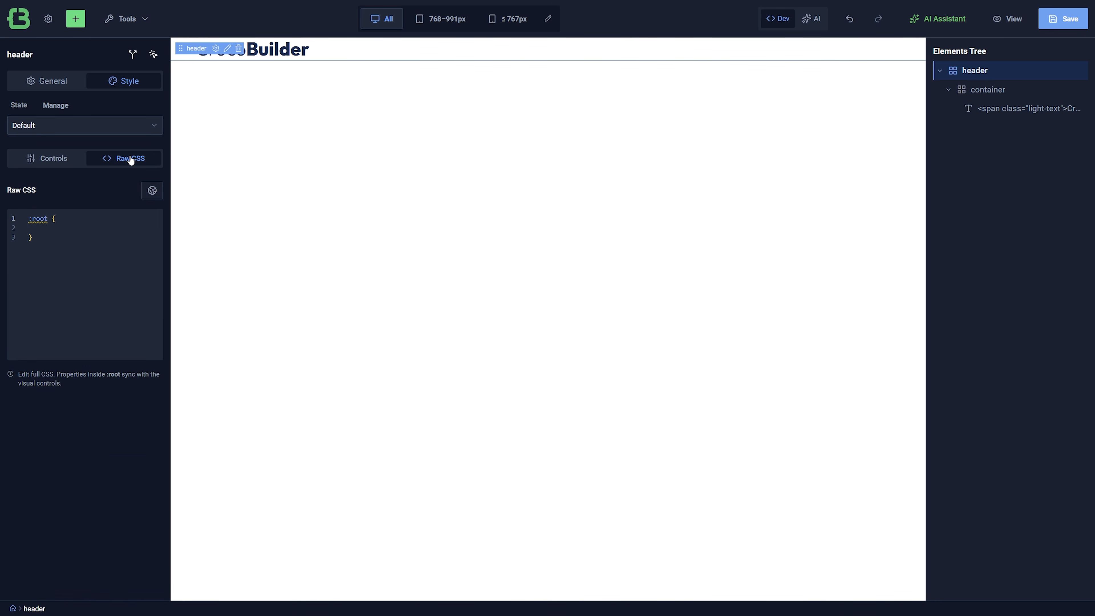
{"action": "left_click", "coordinate": [38, 227]}
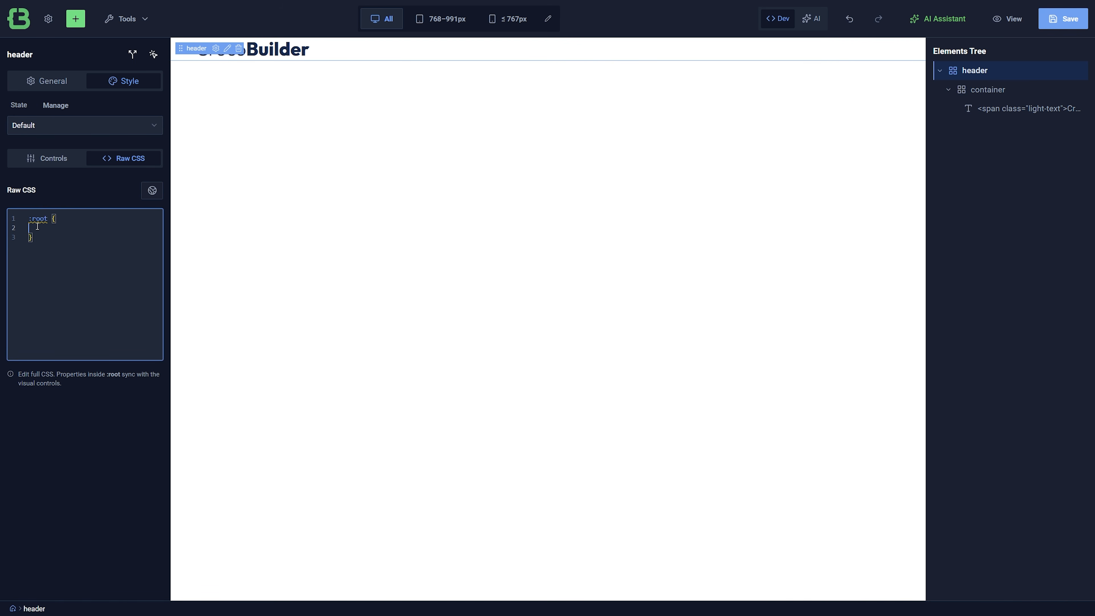
{"action": "type", "text": "padding: 15px 0;"}
{"action": "key", "text": "Return"}
{"action": "type", "text": "border-bottom: 1px solid var"}
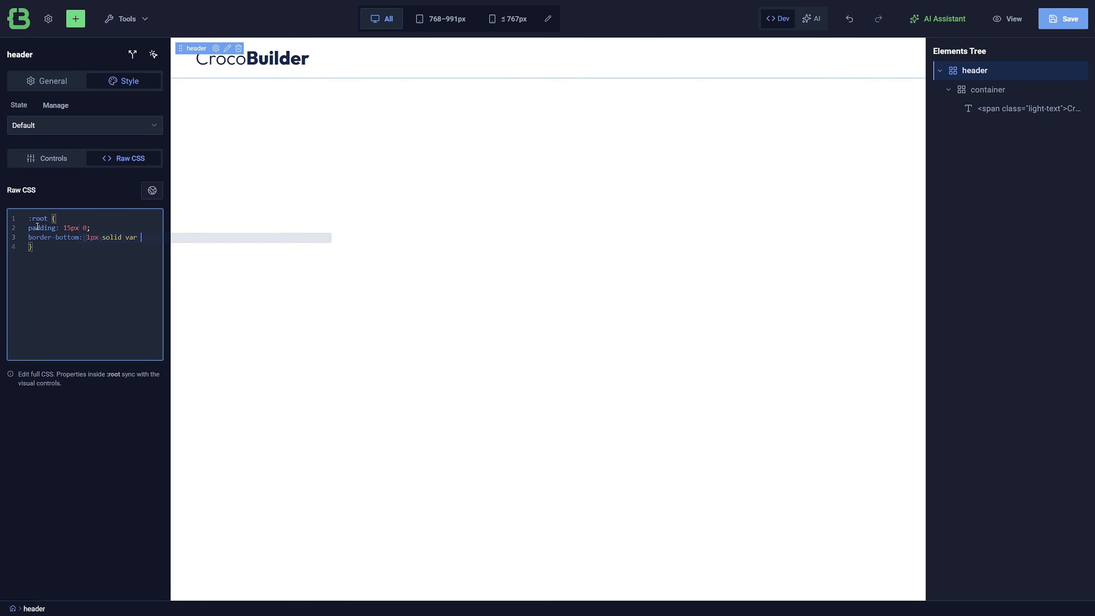
{"action": "type", "text": " ("}
{"action": "type", "text": "--blue-50"}
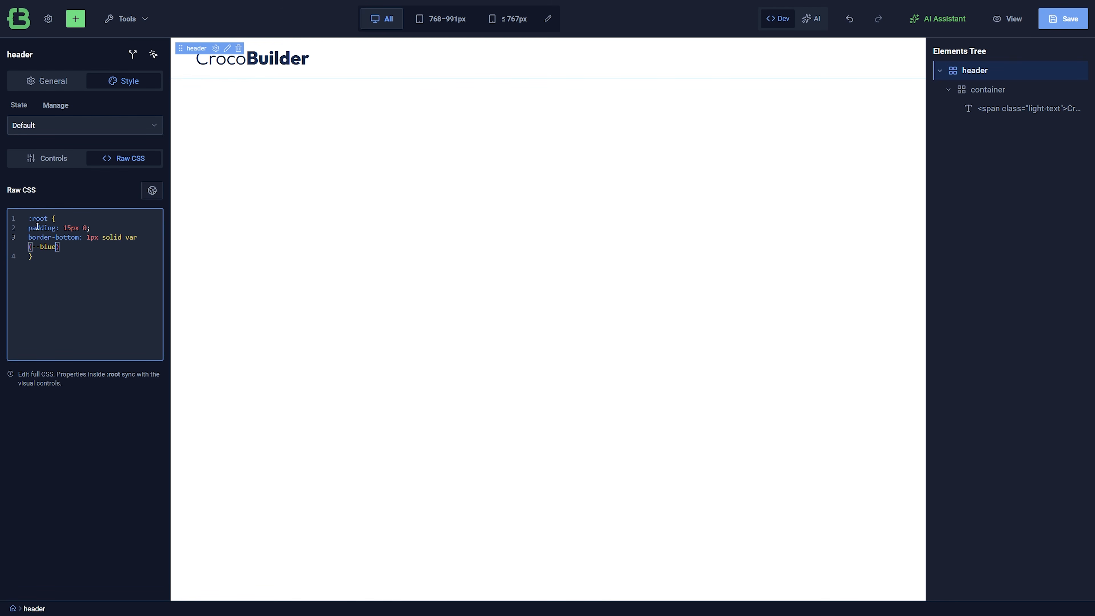
{"action": "type", "text": ");"}
{"action": "left_click", "coordinate": [60, 163]}
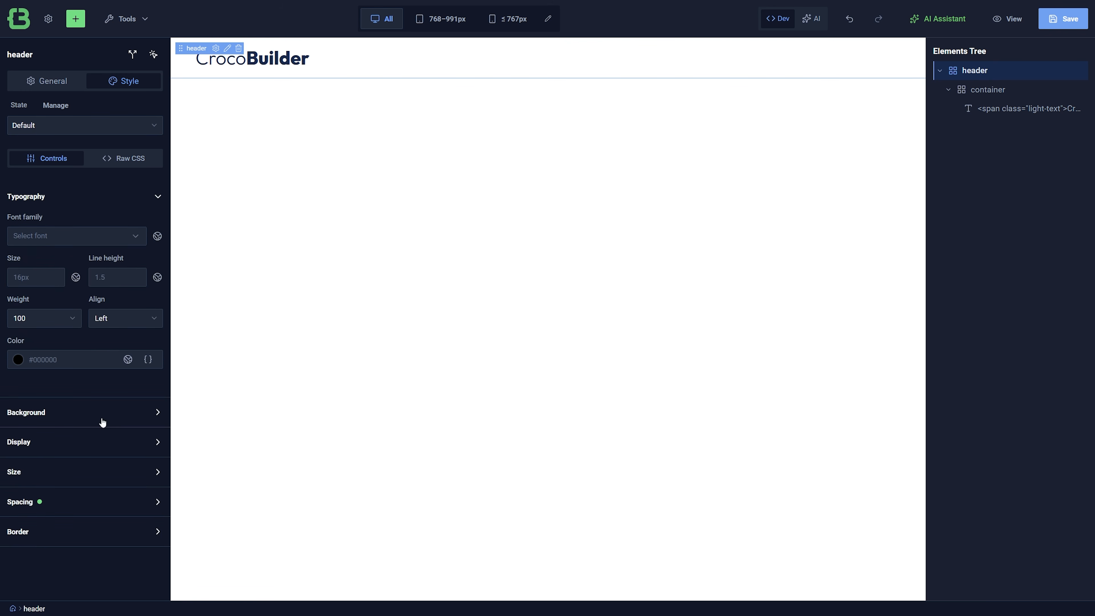
{"action": "left_click", "coordinate": [110, 505]}
{"action": "scroll", "coordinate": [110, 506], "scroll_direction": "down", "scroll_amount": 3}
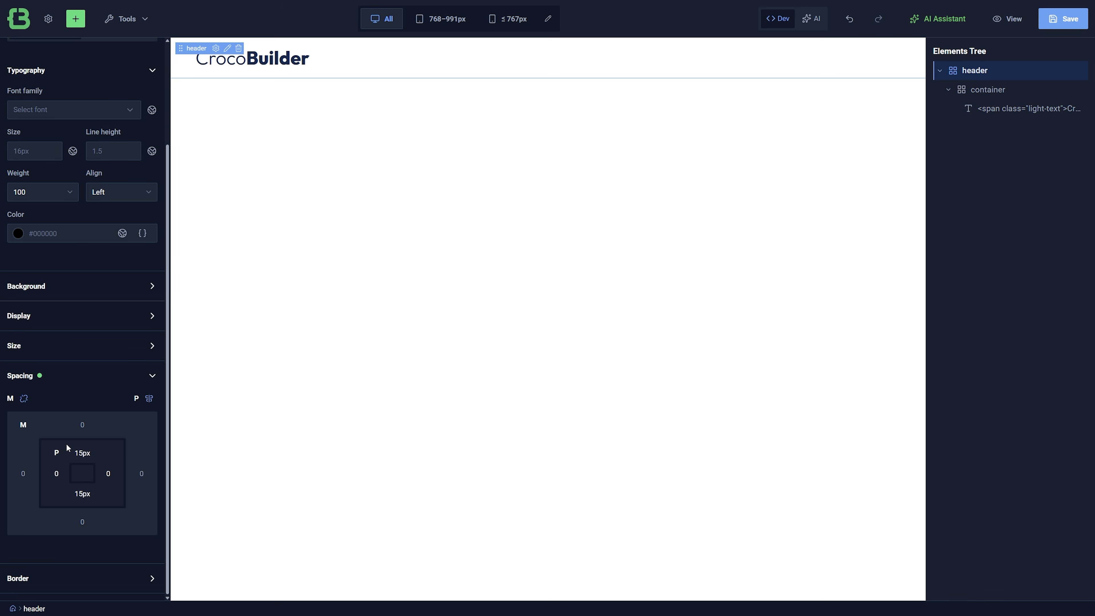
Add a Block section below the header and rename it hero section.
{"action": "left_click", "coordinate": [76, 18]}
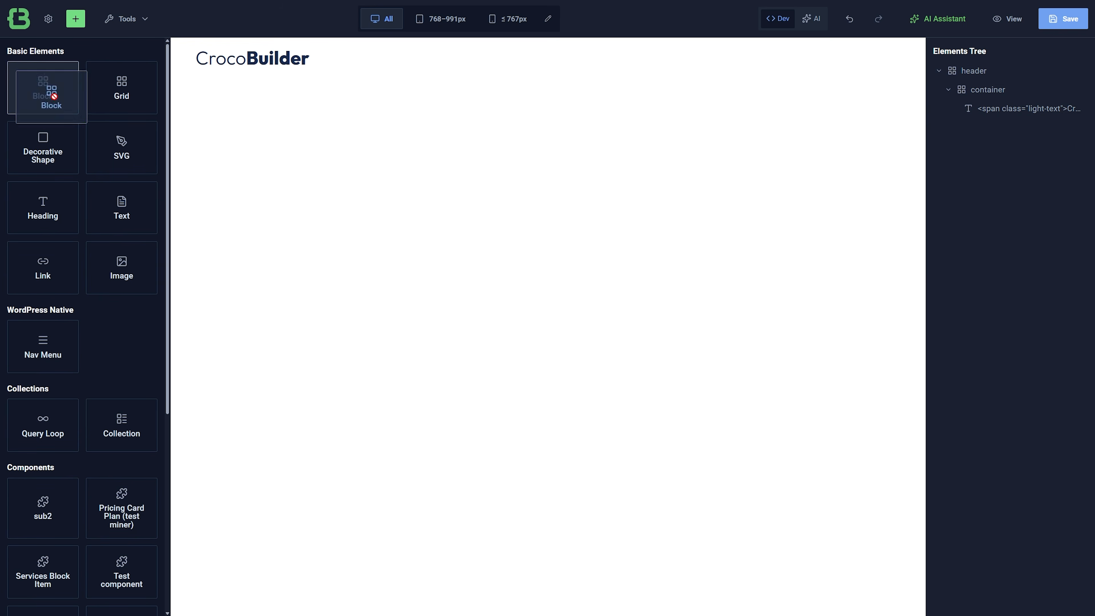
{"action": "left_click_drag", "start_coordinate": [43, 92], "coordinate": [965, 130]}
{"action": "double_click", "coordinate": [965, 130]}
{"action": "type", "text": "hero section"}
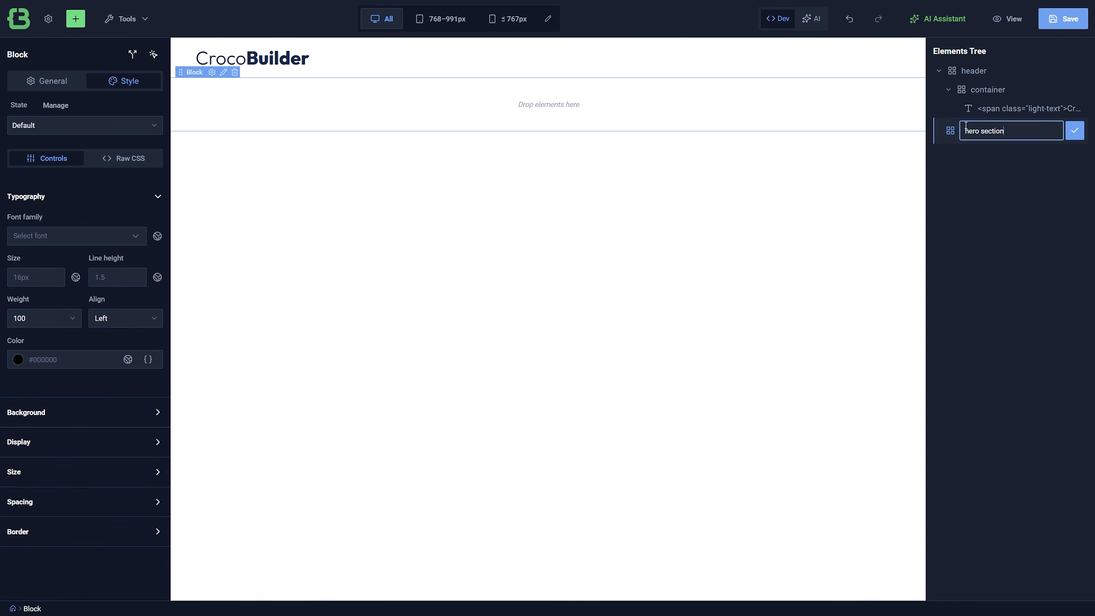
{"action": "key", "text": "Return"}
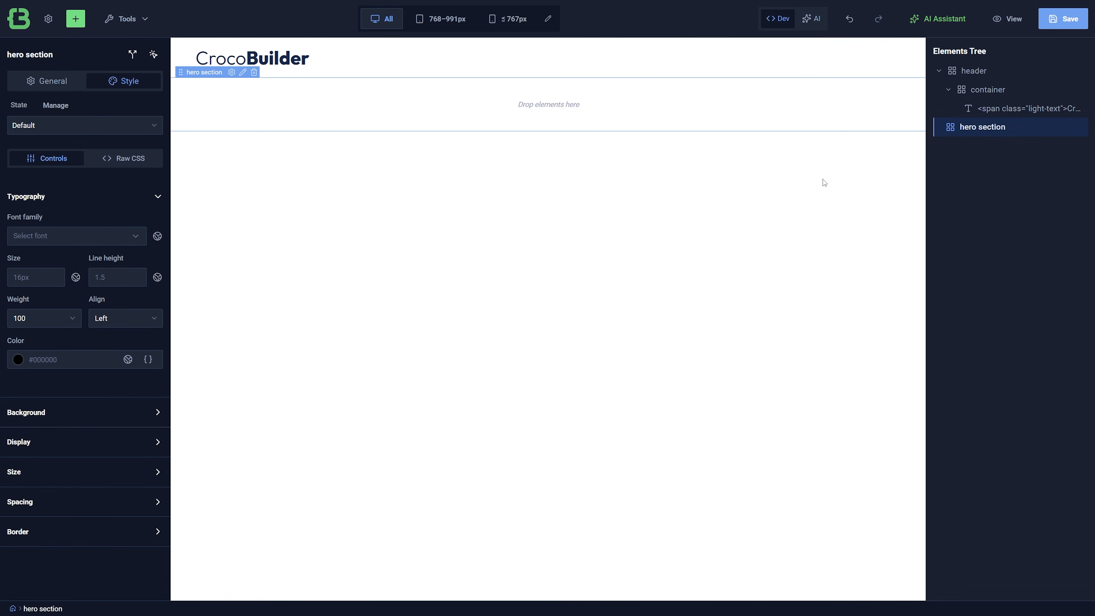
Add a Block inside the hero section and rename it container.
{"action": "left_click", "coordinate": [75, 18]}
{"action": "left_click_drag", "start_coordinate": [43, 89], "coordinate": [425, 122]}
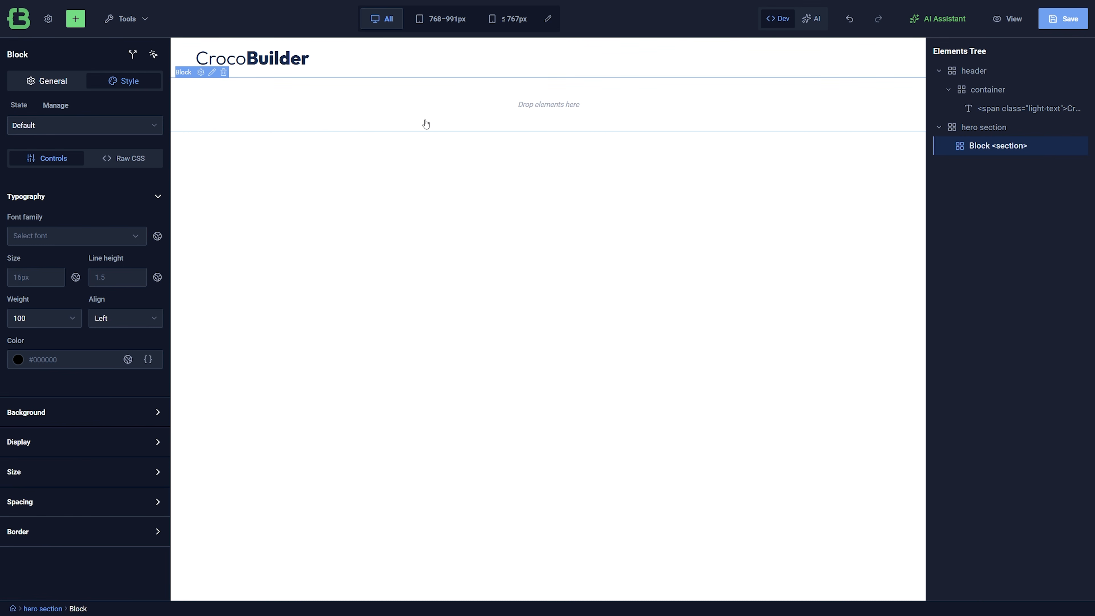
{"action": "double_click", "coordinate": [992, 150]}
{"action": "type", "text": "containe"}
{"action": "type", "text": "r"}
{"action": "key", "text": "Return"}
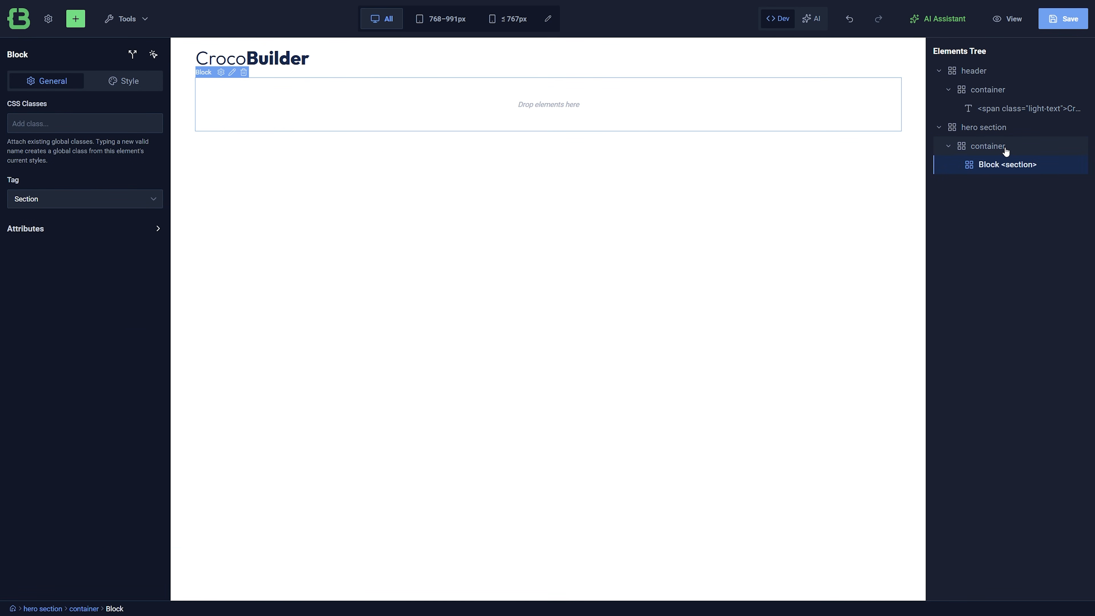
Split the hero container into content and image blocks, and rename the block nested in content as cta.
{"action": "right_click", "coordinate": [1005, 165]}
{"action": "left_click", "coordinate": [1011, 167]}
{"action": "double_click", "coordinate": [1011, 167]}
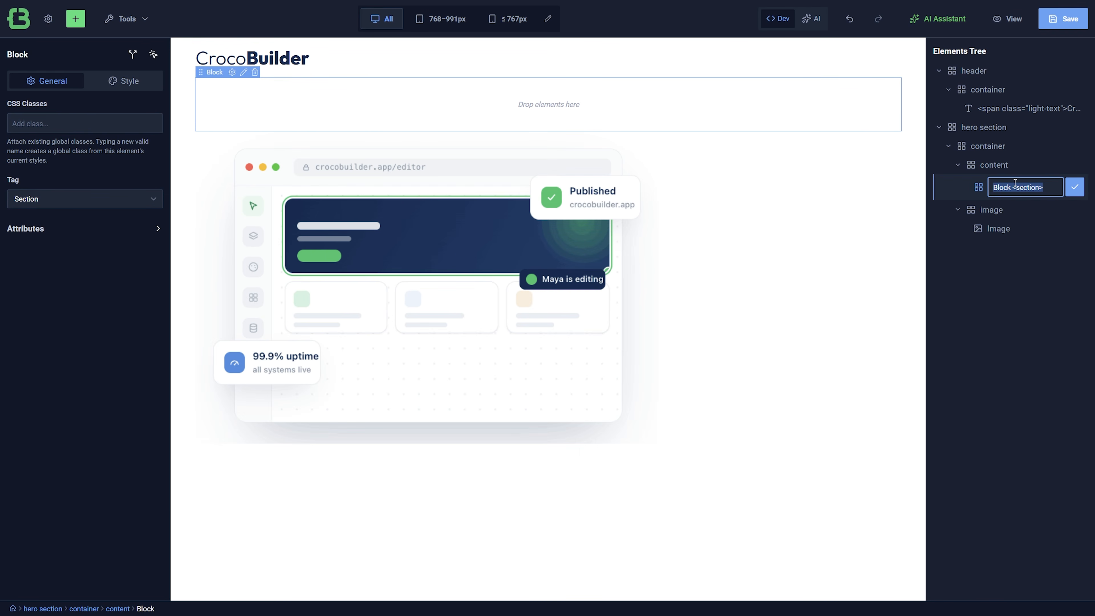
{"action": "type", "text": "cta"}
{"action": "left_click", "coordinate": [1075, 187]}
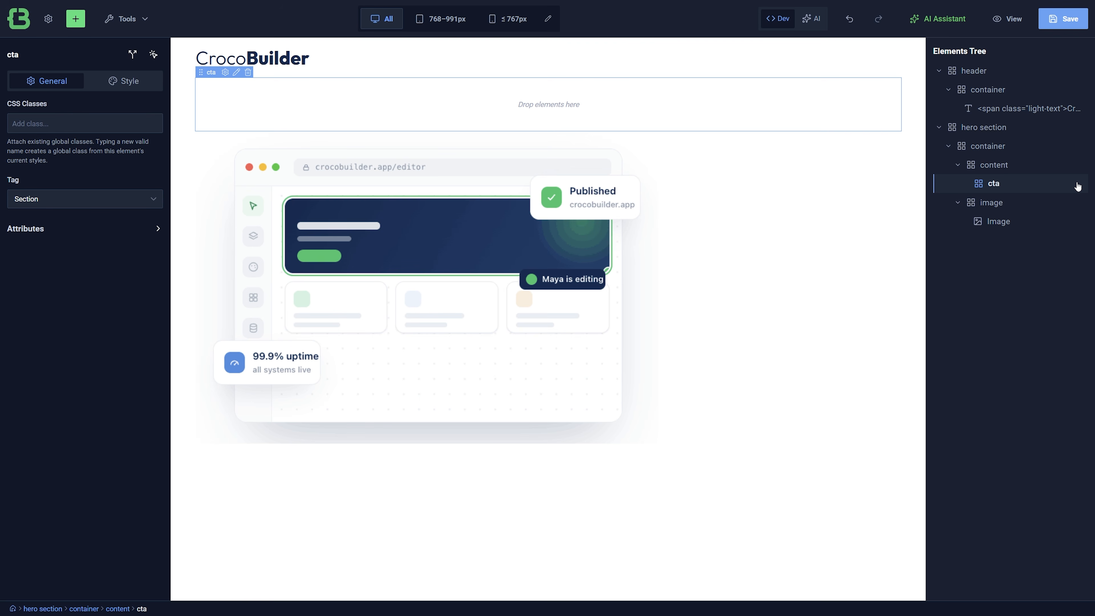
Open the Component Builder, start a new component, and view its AI Assistant chat before closing it.
{"action": "left_click", "coordinate": [1009, 169]}
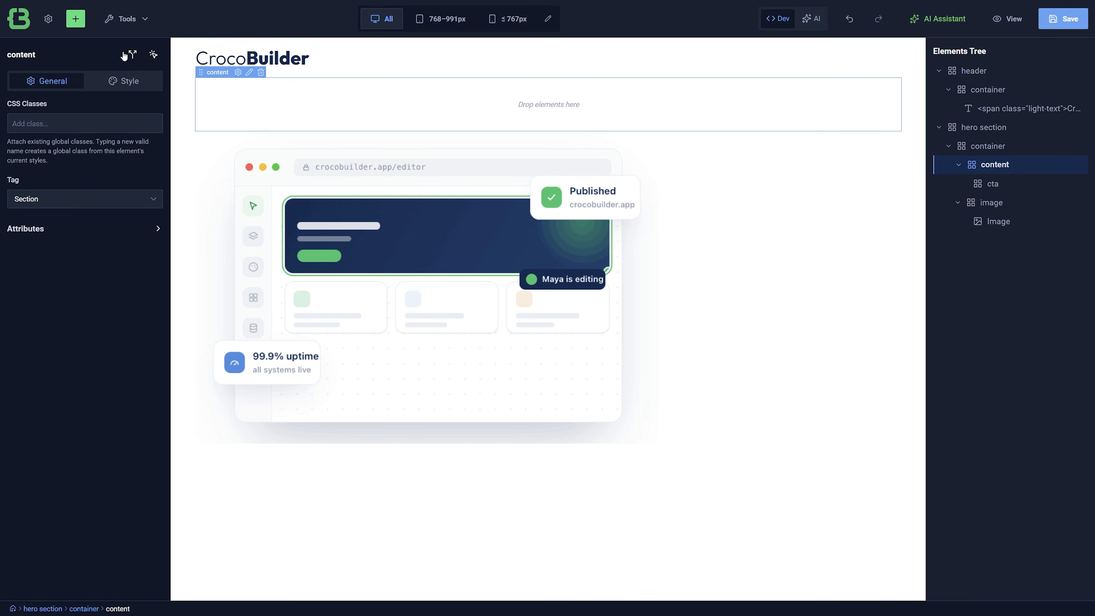
{"action": "left_click", "coordinate": [131, 19]}
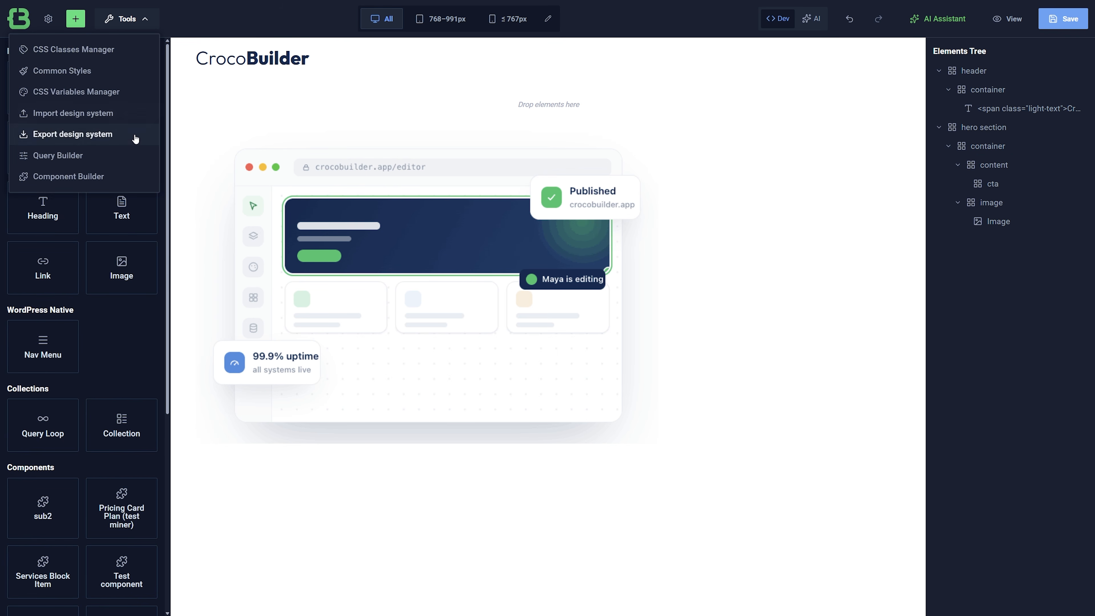
{"action": "left_click", "coordinate": [131, 179]}
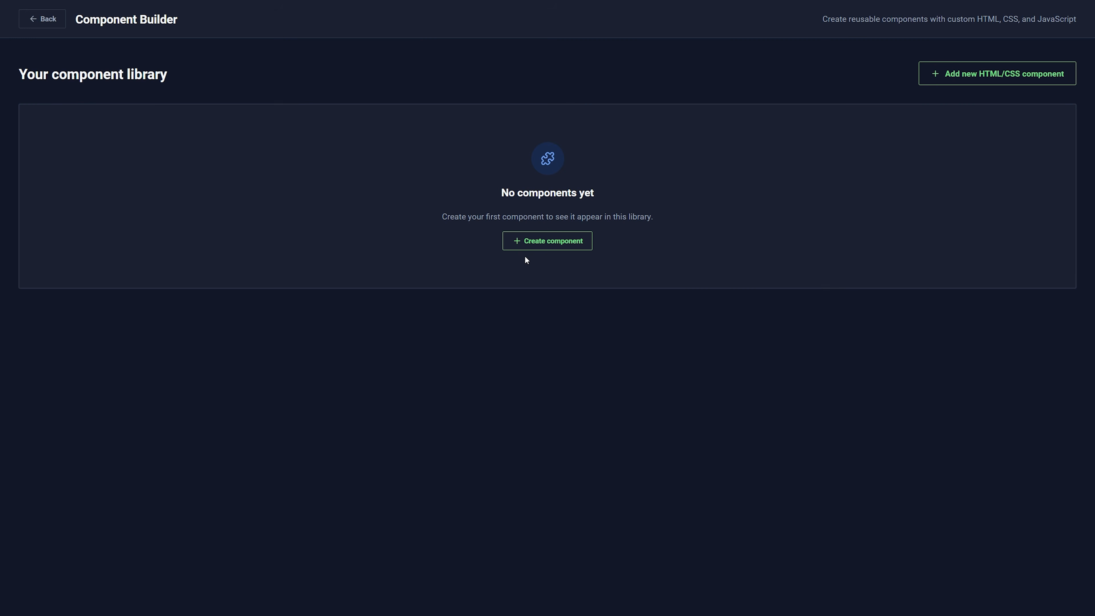
{"action": "left_click", "coordinate": [538, 240]}
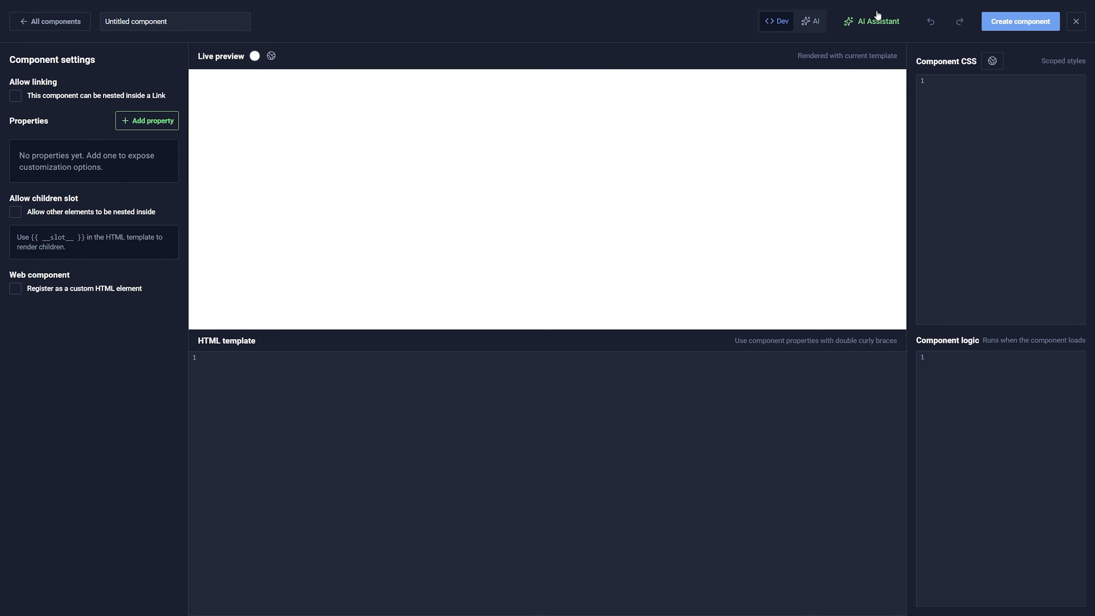
{"action": "left_click", "coordinate": [869, 23]}
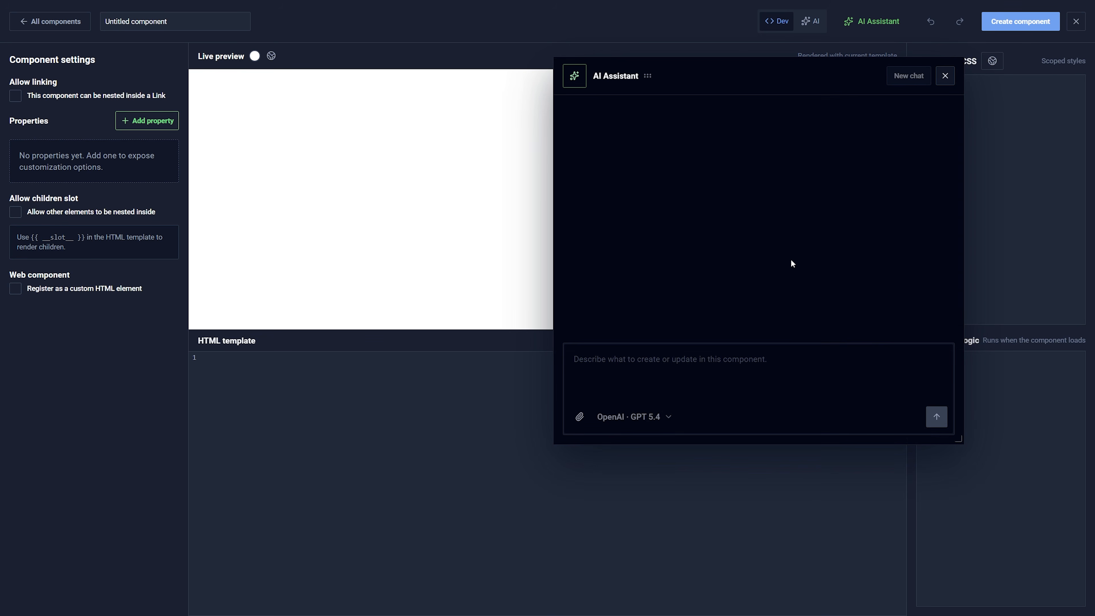
{"action": "left_click", "coordinate": [944, 75]}
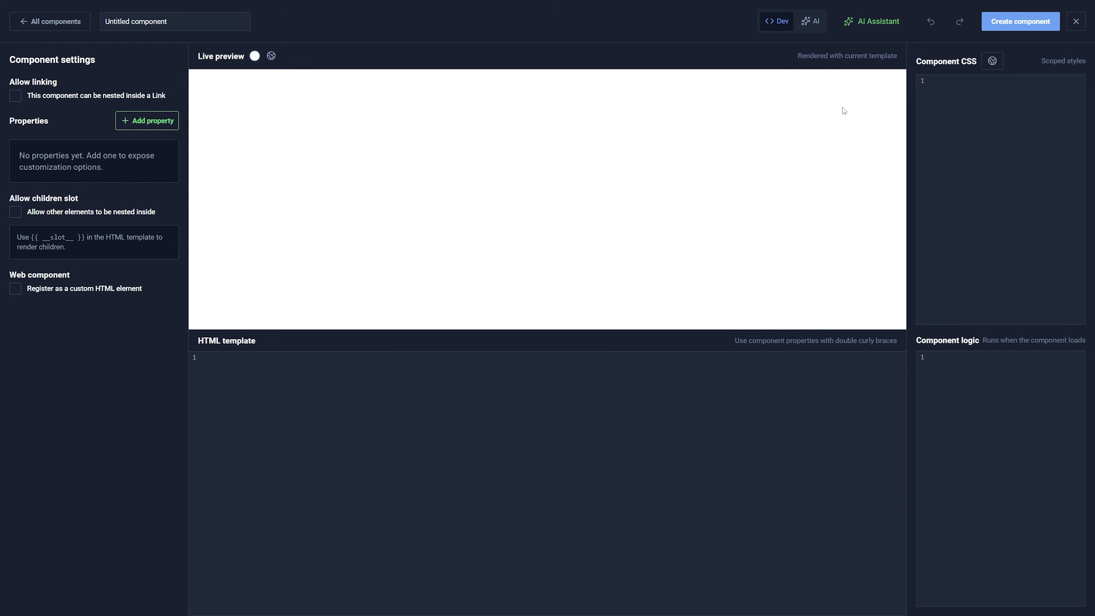
Add a Text property labelled Heading text with token heading_text and default value "Enter your text here".
{"action": "left_click", "coordinate": [134, 123]}
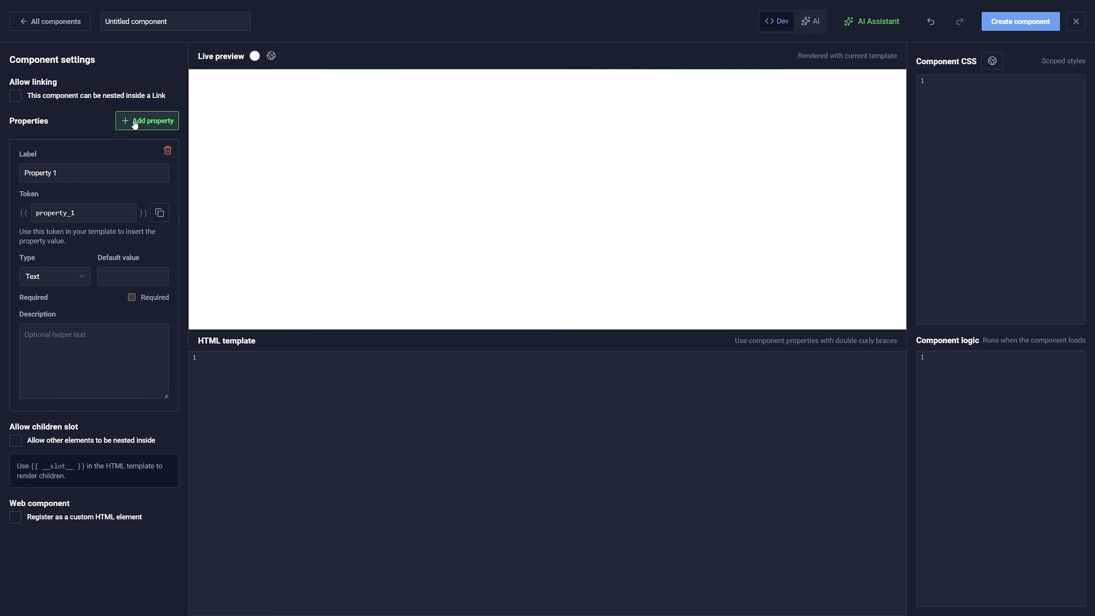
{"action": "left_click", "coordinate": [80, 278]}
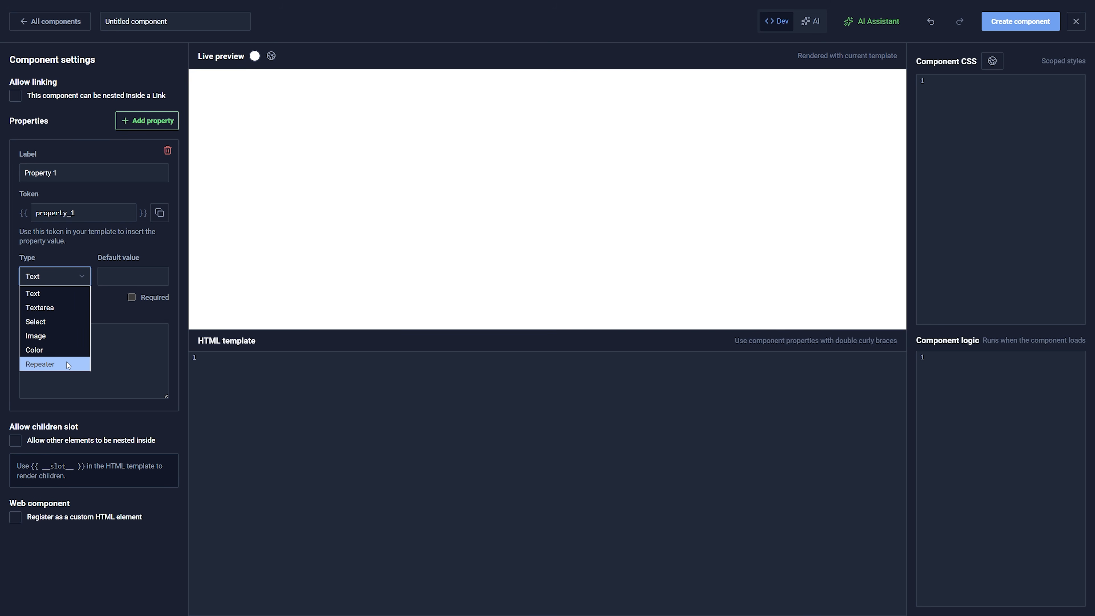
{"action": "left_click", "coordinate": [84, 275]}
{"action": "left_click_drag", "start_coordinate": [62, 171], "coordinate": [24, 171]}
{"action": "type", "text": "Heading text"}
{"action": "double_click", "coordinate": [61, 215]}
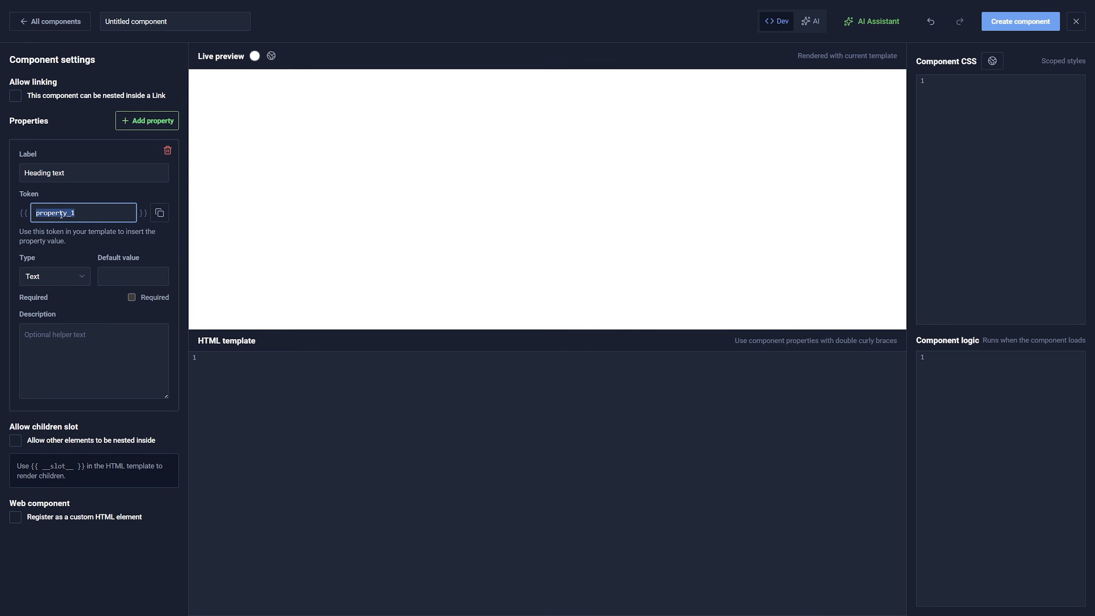
{"action": "type", "text": "he"}
{"action": "type", "text": "ading_text"}
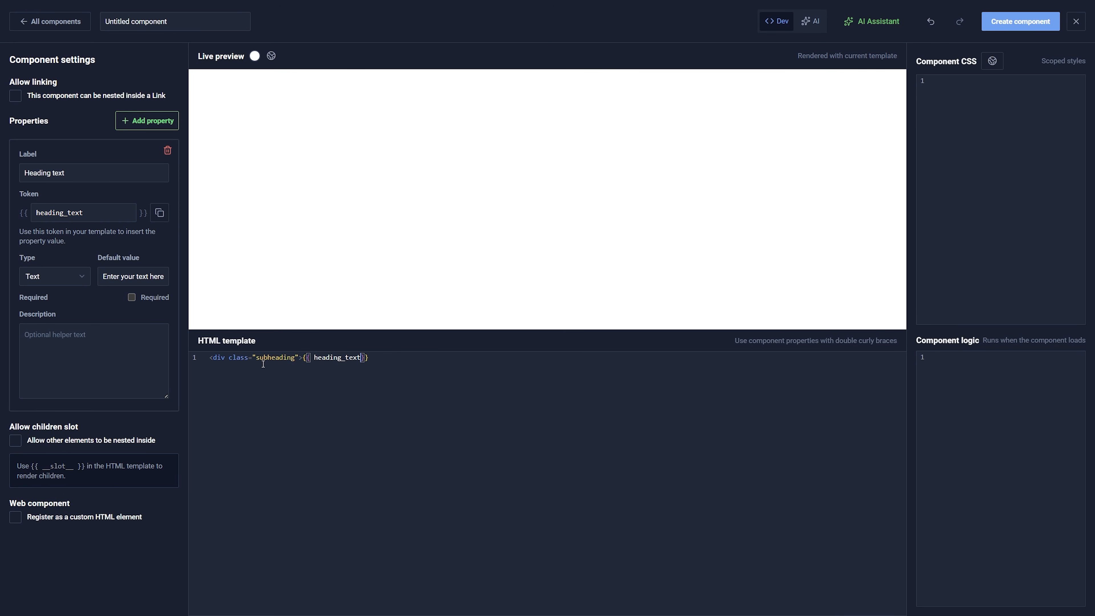
Complete the component's HTML template as <div class="subheading">{{ heading_text }}</div>.
{"action": "key", "text": "End"}
{"action": "type", "text": "</"}
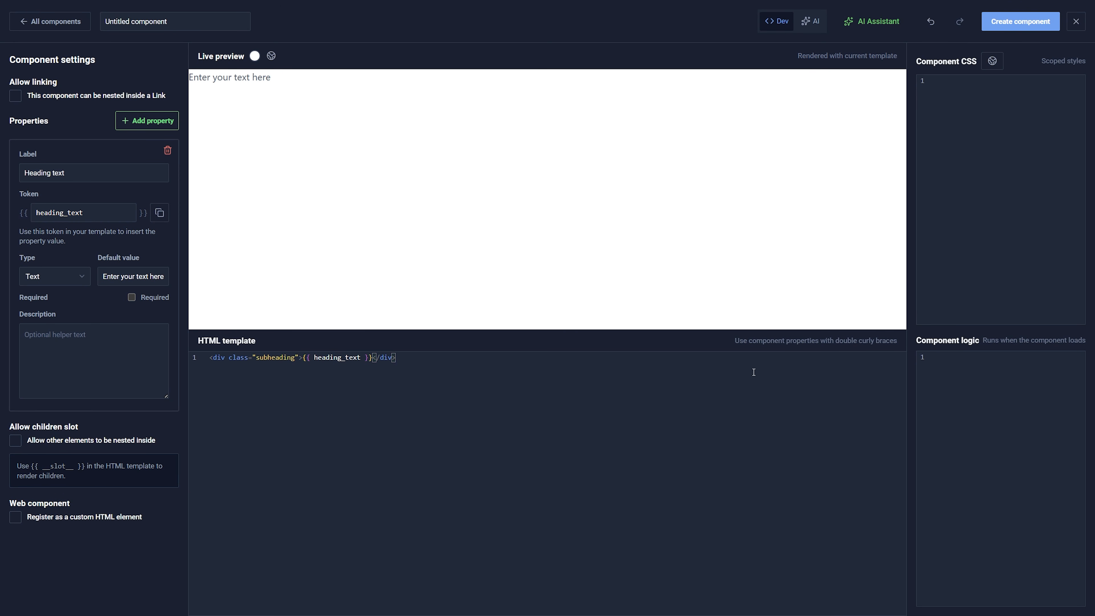
Style .subheading as uppercase, 15px, weight 600 text in --green-700 with a 7px round dot before it, and name the component Subheading.
{"action": "left_click", "coordinate": [963, 85]}
{"action": "type", "text": ".subheading {"}
{"action": "key", "text": "Return"}
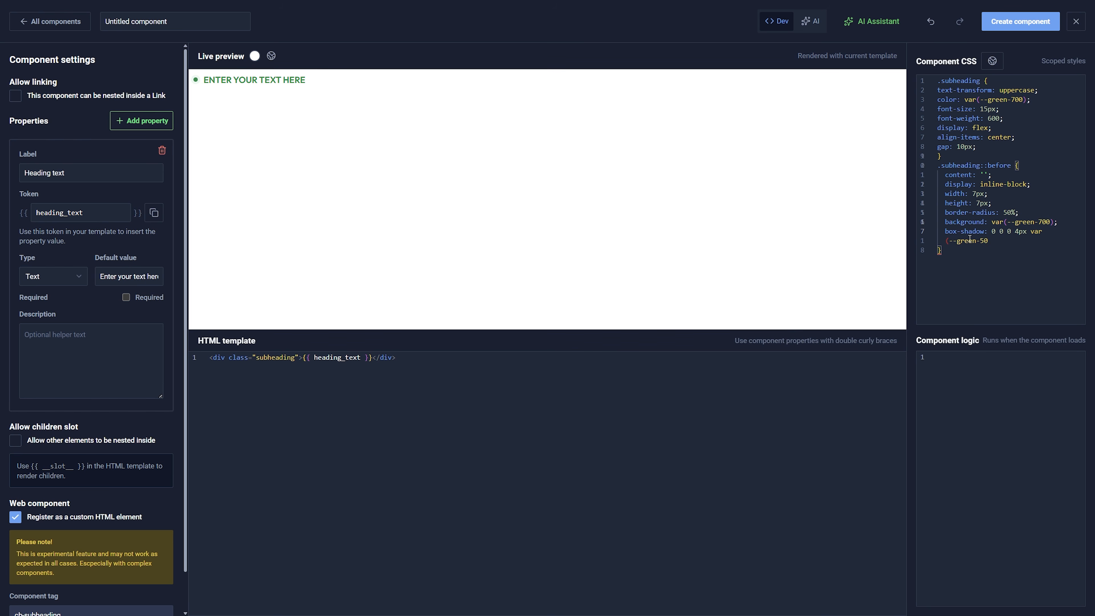
{"action": "type", "text": ");"}
{"action": "left_click_drag", "start_coordinate": [168, 21], "coordinate": [106, 21]}
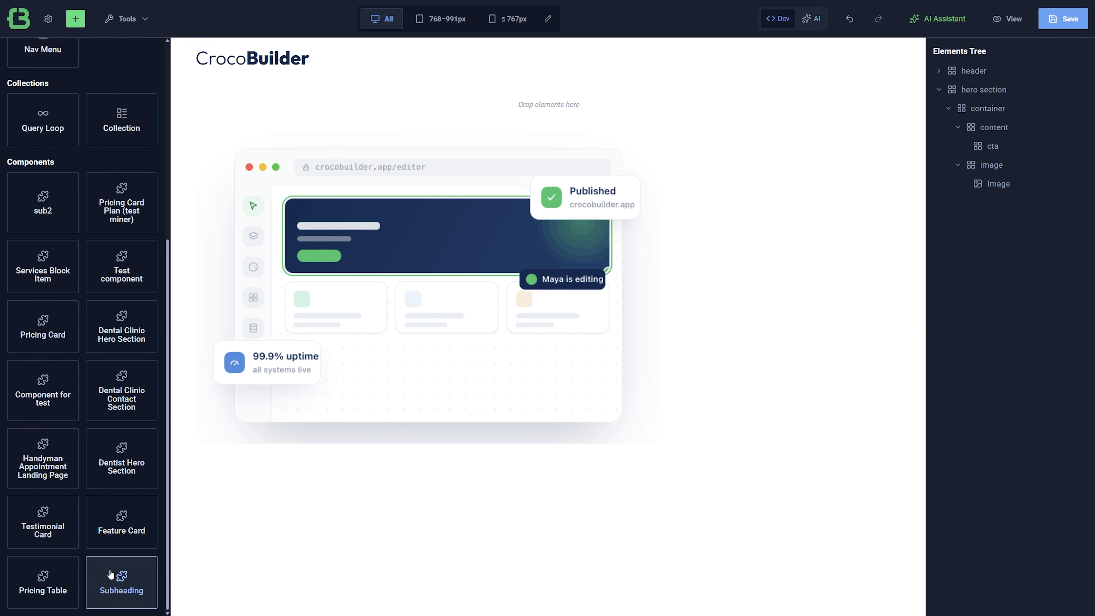
Insert the Subheading component in the hero's content block and set its heading text to "No-code website & app builder".
{"action": "left_click_drag", "start_coordinate": [122, 578], "coordinate": [1001, 146]}
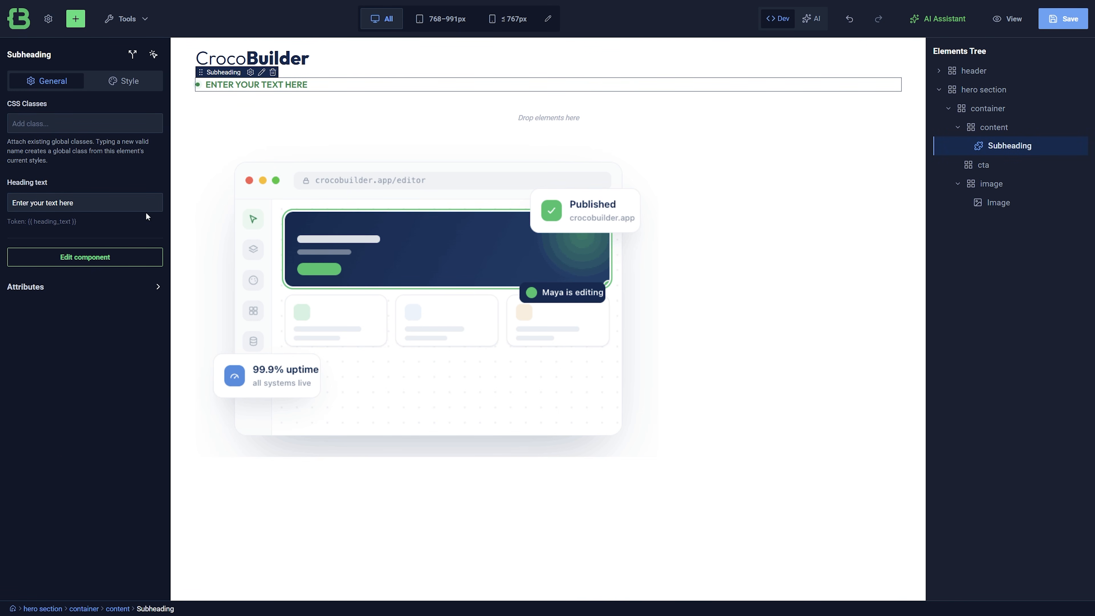
{"action": "triple_click", "coordinate": [47, 202]}
{"action": "type", "text": "No-code "}
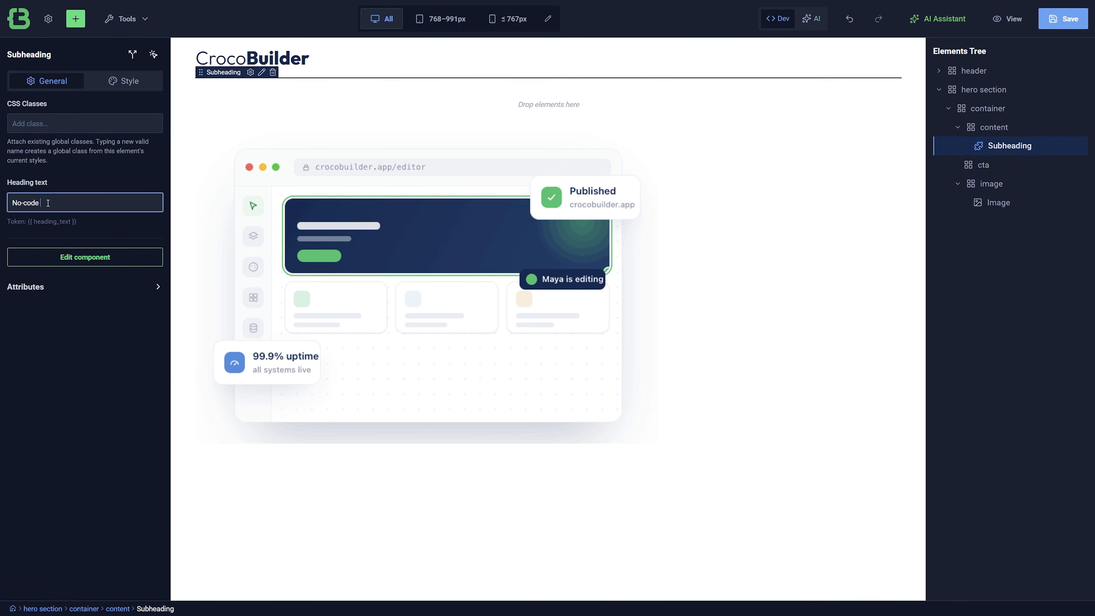
{"action": "type", "text": "website & app builder"}
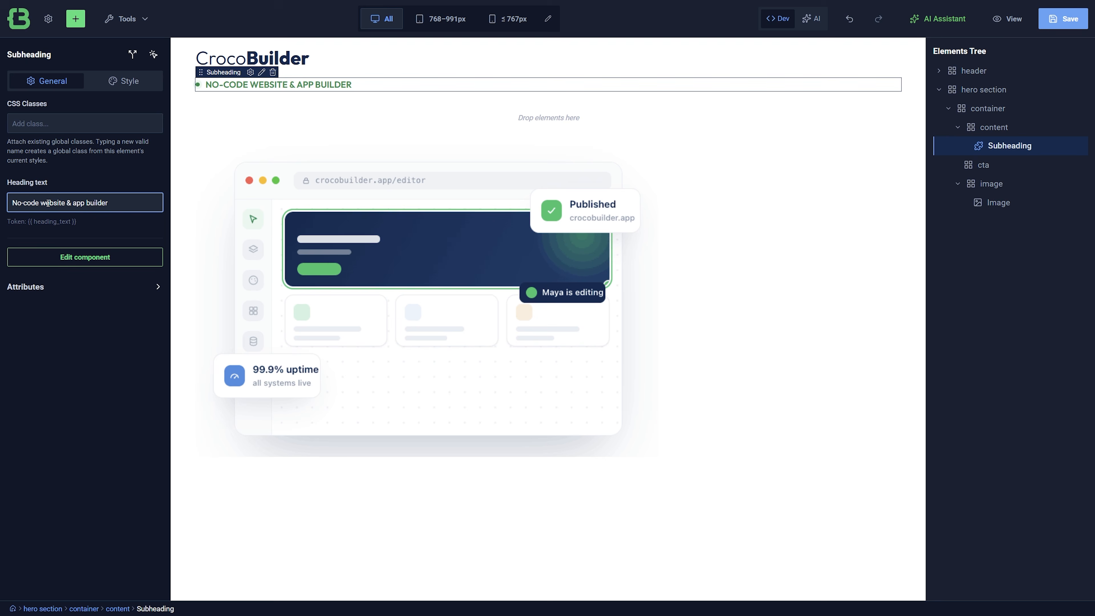
{"action": "left_click", "coordinate": [126, 174]}
Add a heading below the subheading in content with the text Build sites and apps, <b class="hero__highlight">no code</b> required.
{"action": "left_click", "coordinate": [75, 19]}
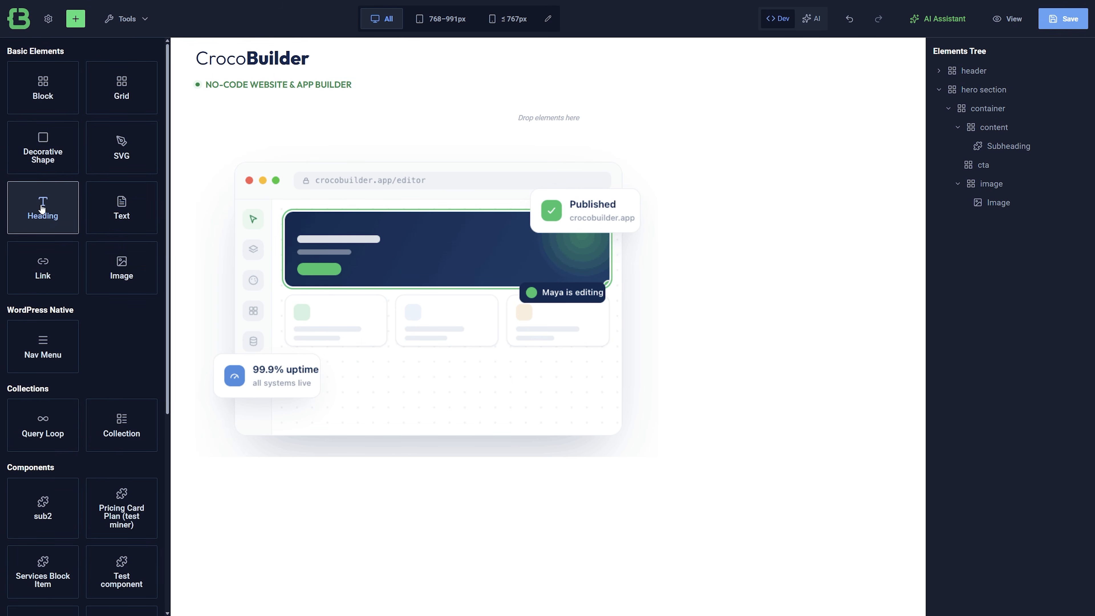
{"action": "left_click_drag", "start_coordinate": [42, 211], "coordinate": [1034, 156]}
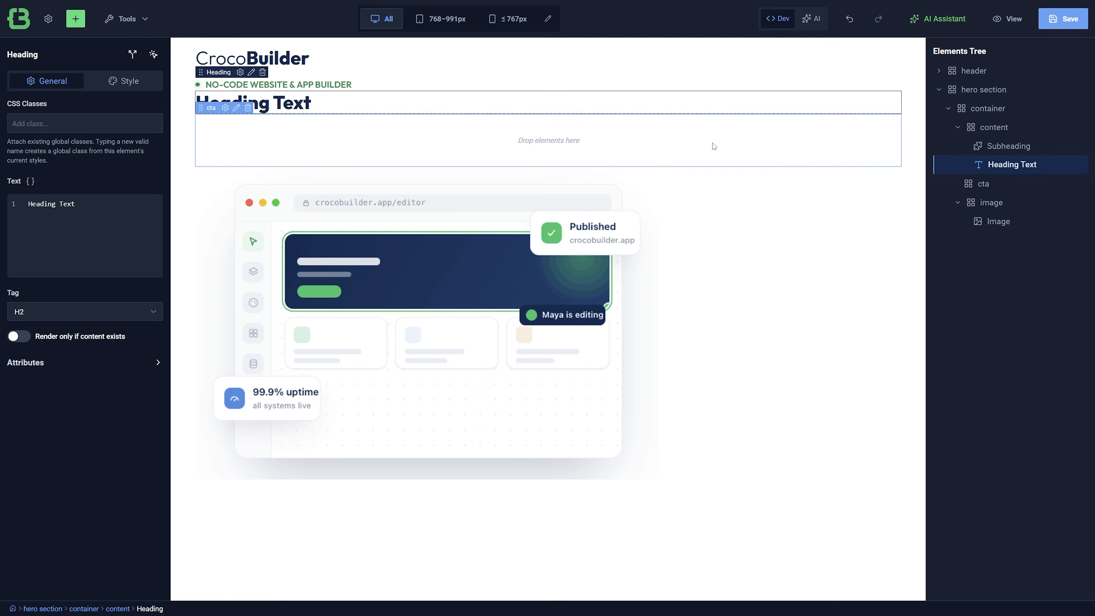
{"action": "key", "text": "ctrl+a"}
{"action": "type", "text": "Build sites and apps"}
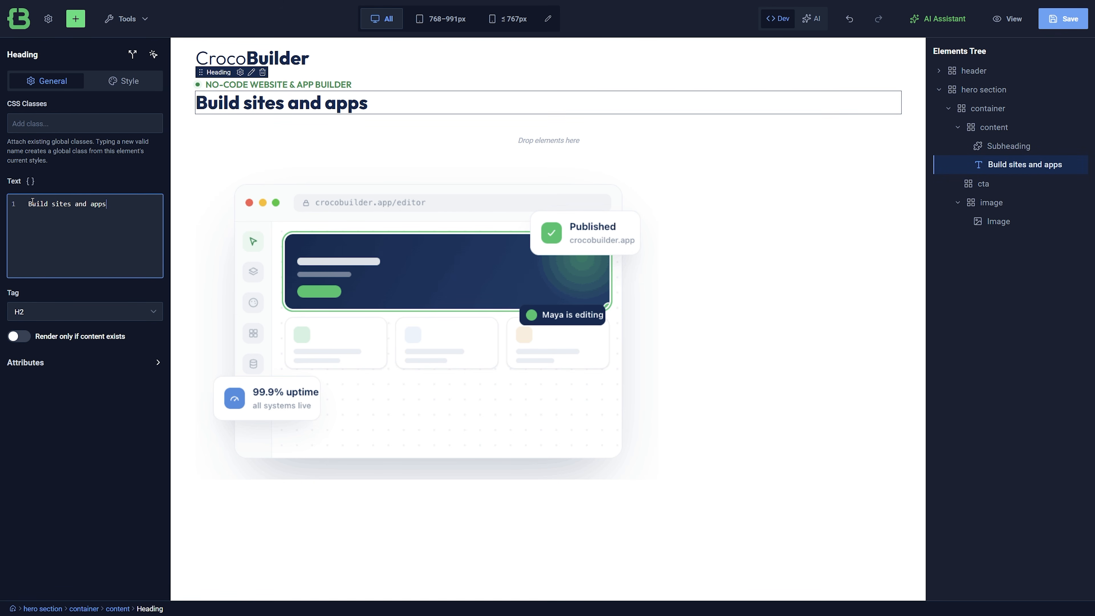
{"action": "type", "text": ", <b class=\"hero__highlight"}
{"action": "type", "text": ">no code"}
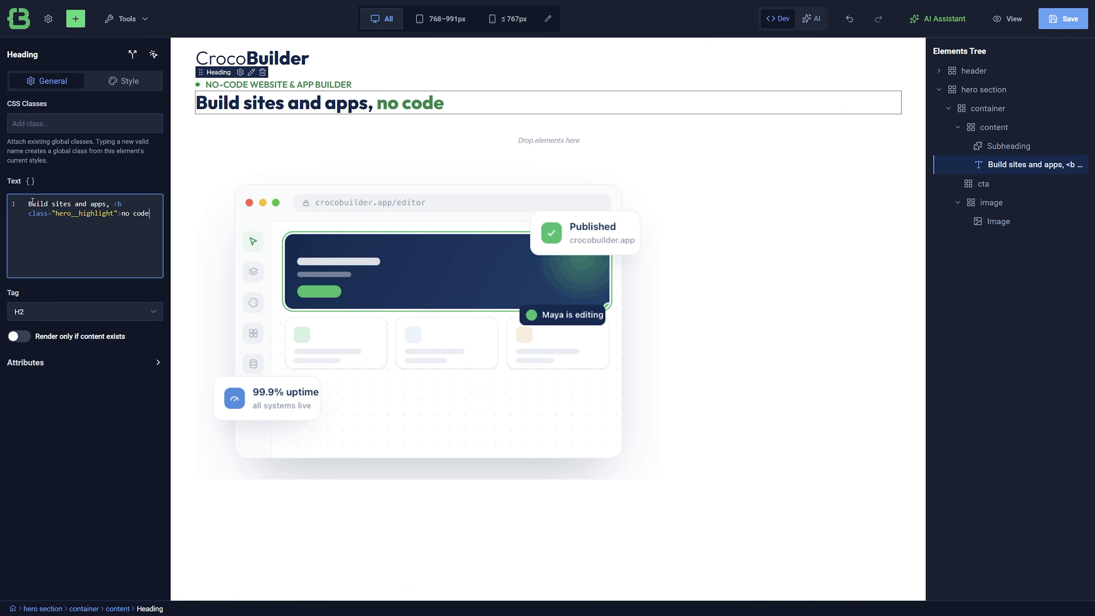
{"action": "type", "text": "</b> required"}
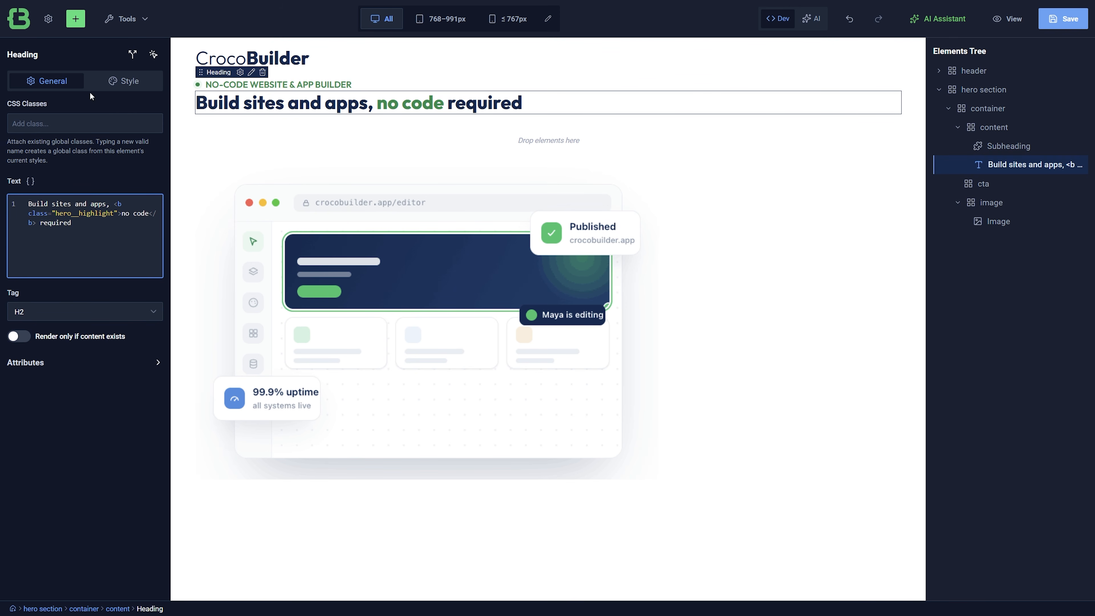
Set the heading's font size and line height to the hero-h2 variables, its weight to 600, and its color from a variable.
{"action": "left_click", "coordinate": [122, 81]}
{"action": "left_click", "coordinate": [75, 277]}
{"action": "scroll", "coordinate": [110, 349], "scroll_direction": "down", "scroll_amount": 3}
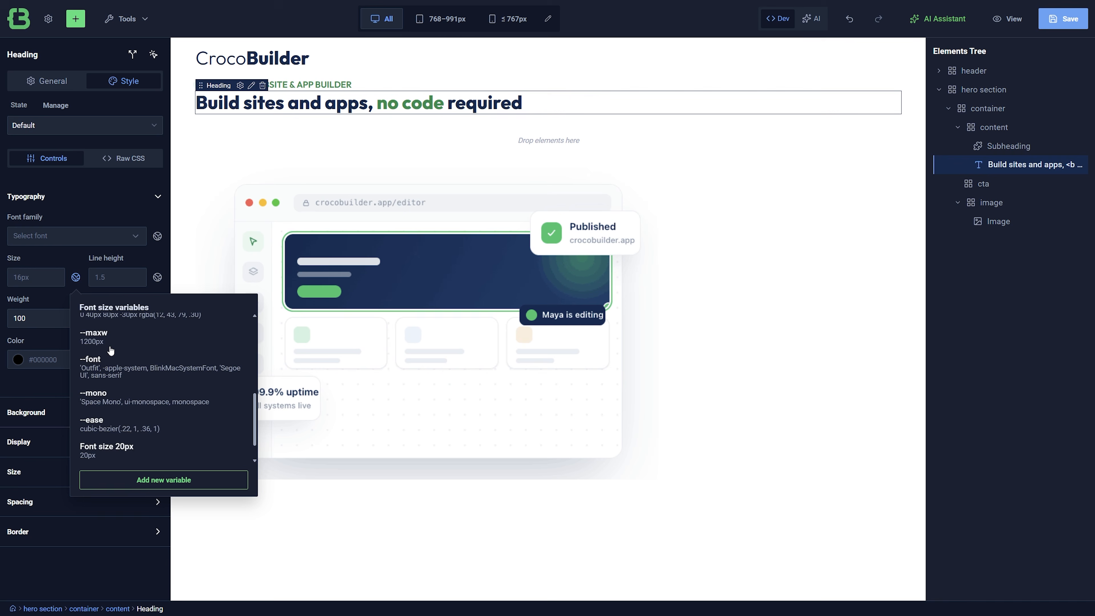
{"action": "left_click", "coordinate": [116, 435]}
{"action": "left_click", "coordinate": [157, 278]}
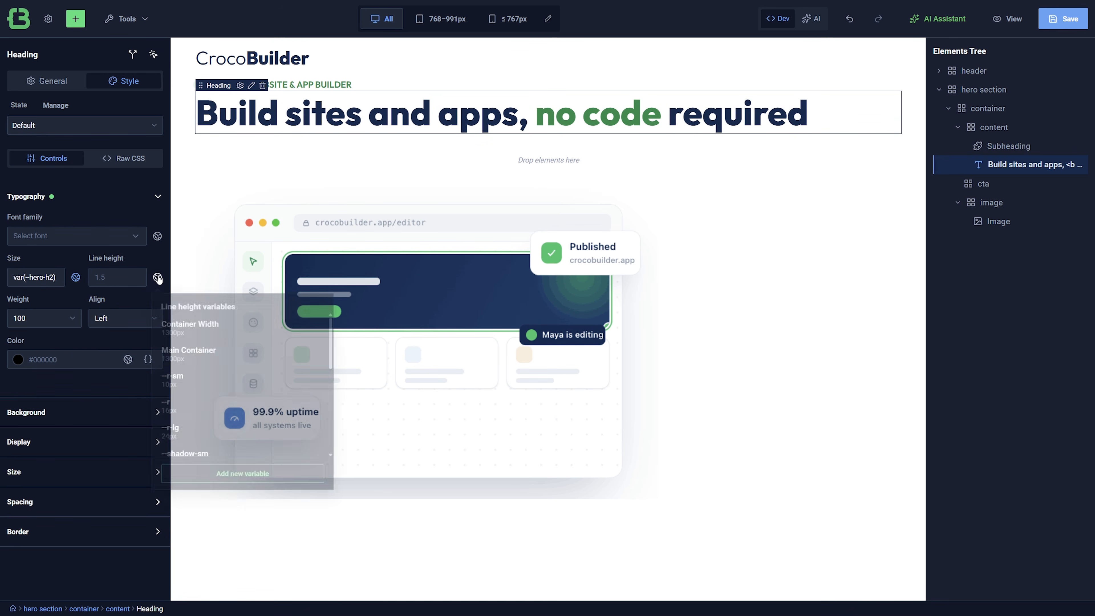
{"action": "left_click", "coordinate": [181, 442]}
{"action": "left_click", "coordinate": [43, 318]}
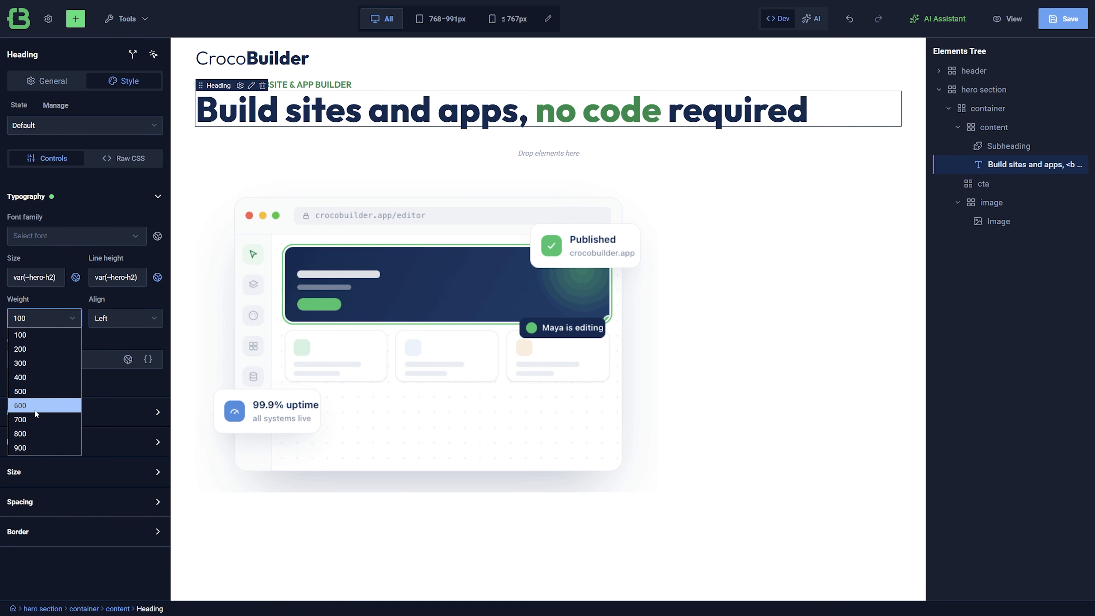
{"action": "left_click", "coordinate": [43, 406]}
{"action": "left_click", "coordinate": [128, 359]}
{"action": "scroll", "coordinate": [208, 449], "scroll_direction": "down", "scroll_amount": 5}
{"action": "left_click", "coordinate": [208, 425]}
Lay out the hero container as Flex with space-between justification and vertically centered items.
{"action": "left_click", "coordinate": [85, 608]}
{"action": "left_click", "coordinate": [81, 442]}
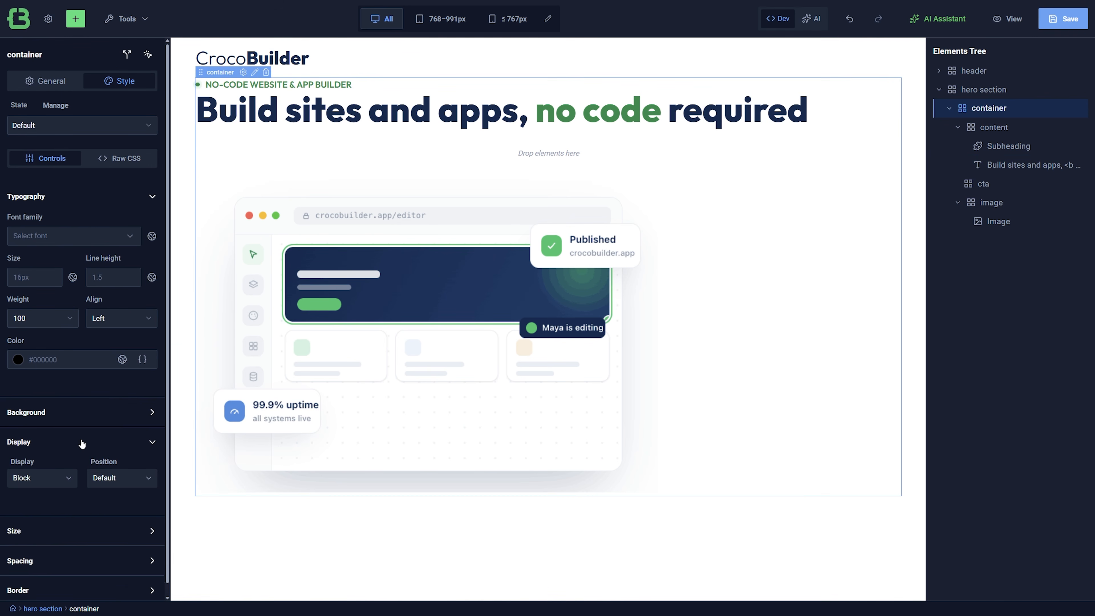
{"action": "scroll", "coordinate": [81, 443], "scroll_direction": "down", "scroll_amount": 1}
{"action": "left_click", "coordinate": [60, 468]}
{"action": "left_click", "coordinate": [45, 511]}
{"action": "scroll", "coordinate": [45, 511], "scroll_direction": "down", "scroll_amount": 4}
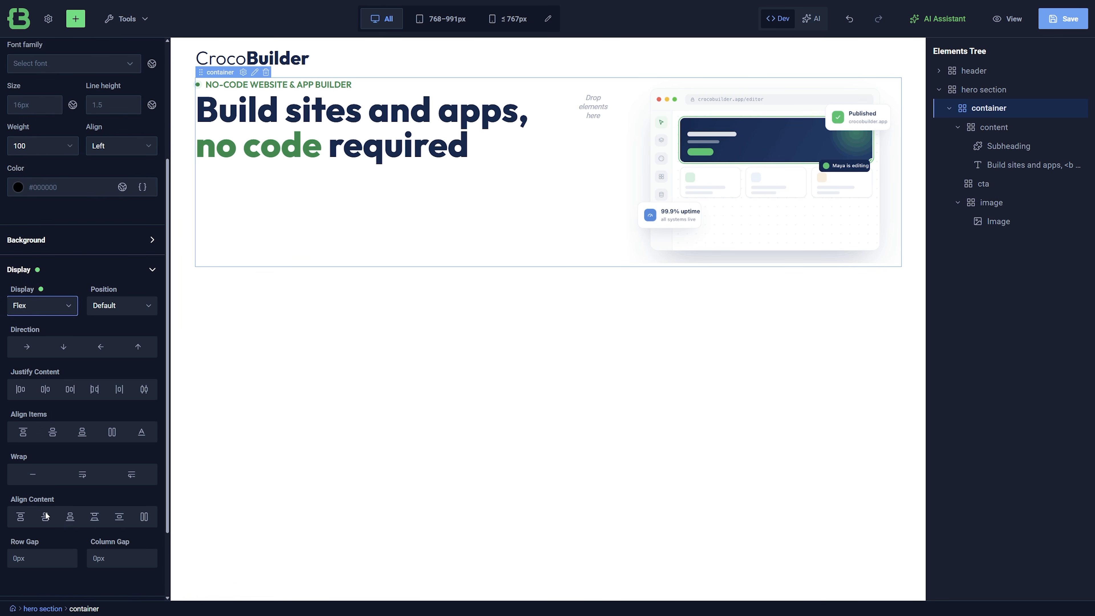
{"action": "left_click", "coordinate": [94, 389]}
{"action": "left_click", "coordinate": [52, 431]}
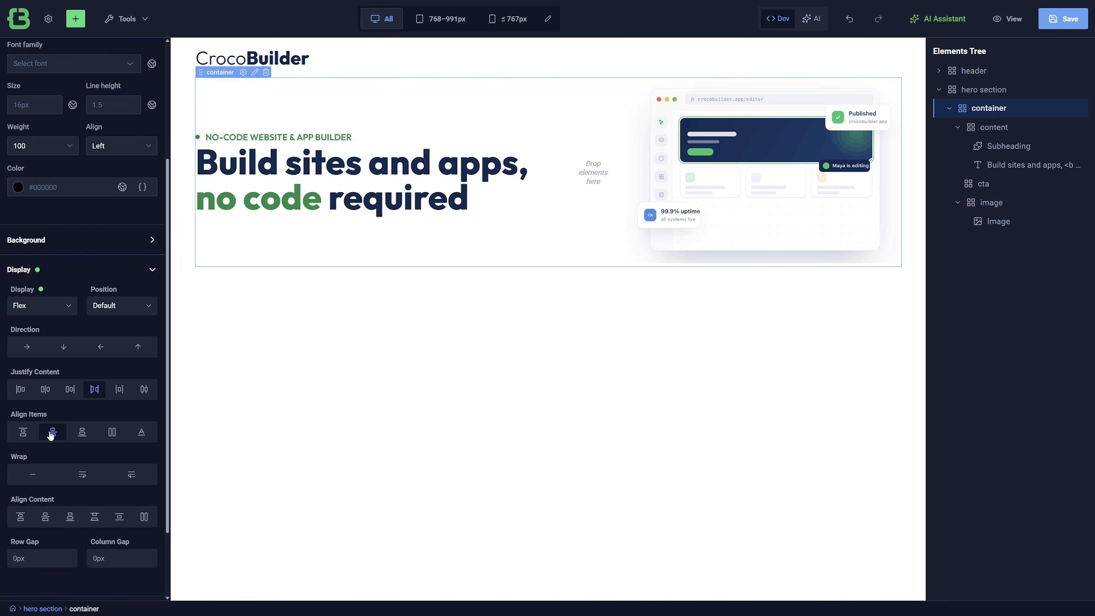
Set the hero container's column gap to 20px.
{"action": "left_click", "coordinate": [73, 471]}
{"action": "scroll", "coordinate": [74, 471], "scroll_direction": "down", "scroll_amount": 1}
{"action": "scroll", "coordinate": [73, 471], "scroll_direction": "down", "scroll_amount": 1}
{"action": "left_click", "coordinate": [112, 466]}
{"action": "type", "text": "20"}
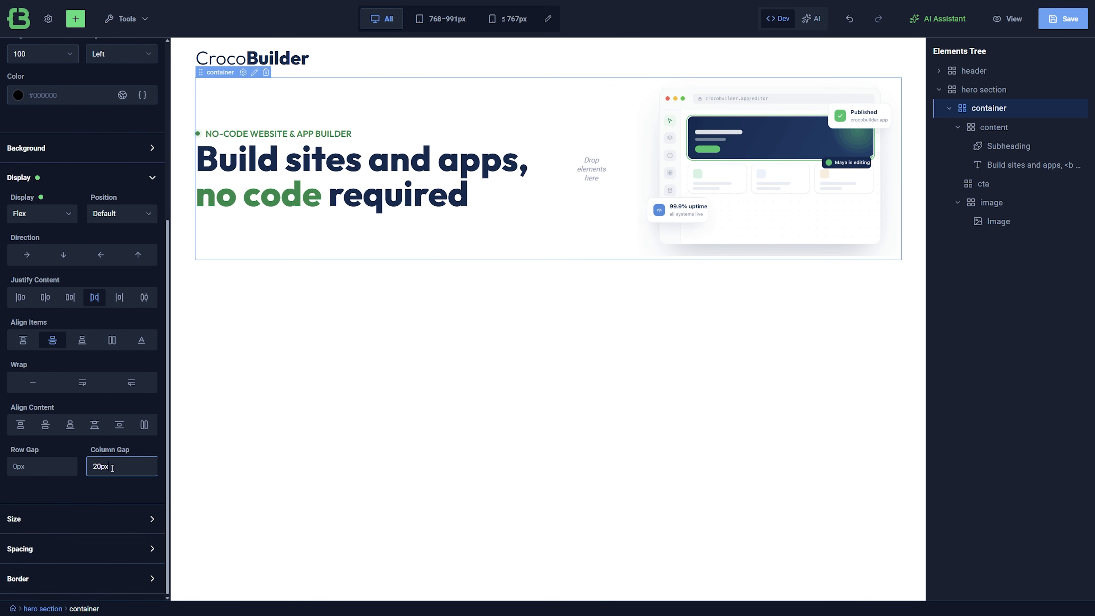
Add flex: 0 0 calc( 50% - 10px ); to the image block's raw CSS.
{"action": "type", "text": "flex: 0 "}
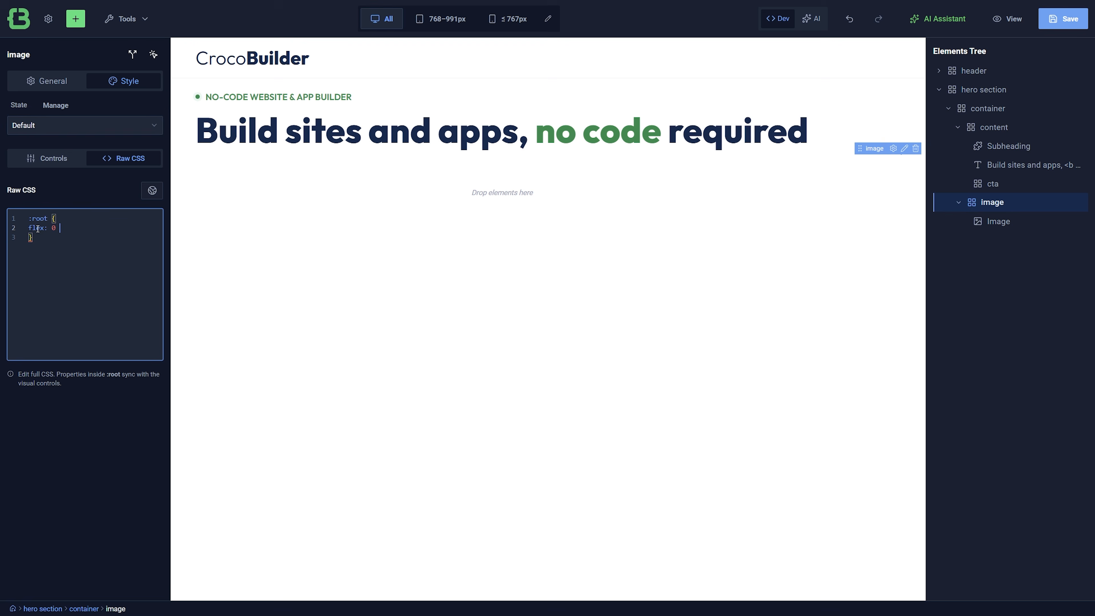
{"action": "type", "text": "0 calc( 50% - 10px)"}
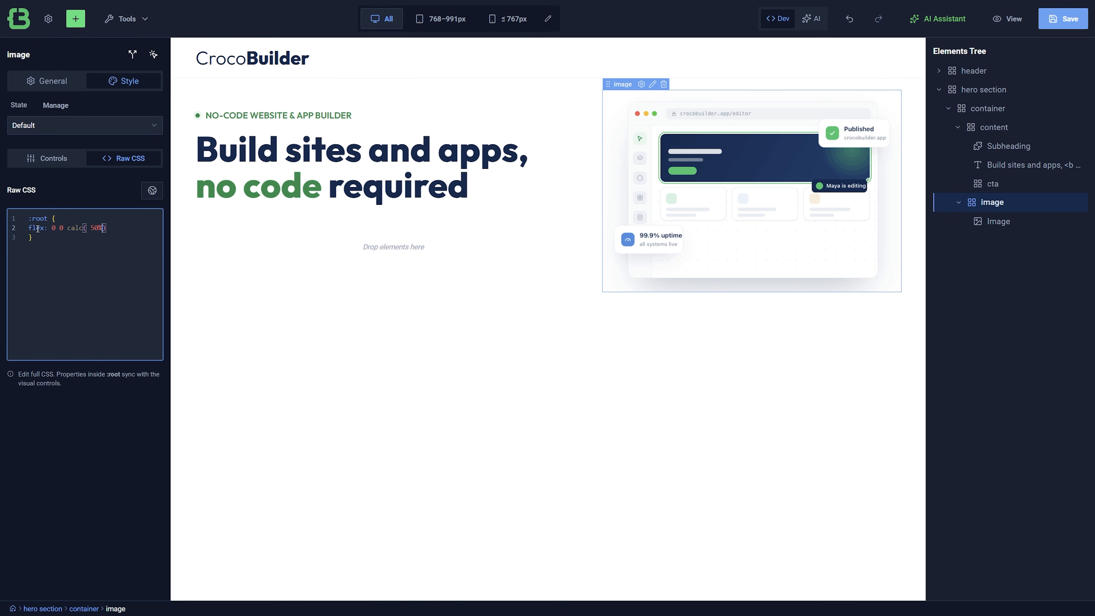
{"action": "type", "text": " );"}
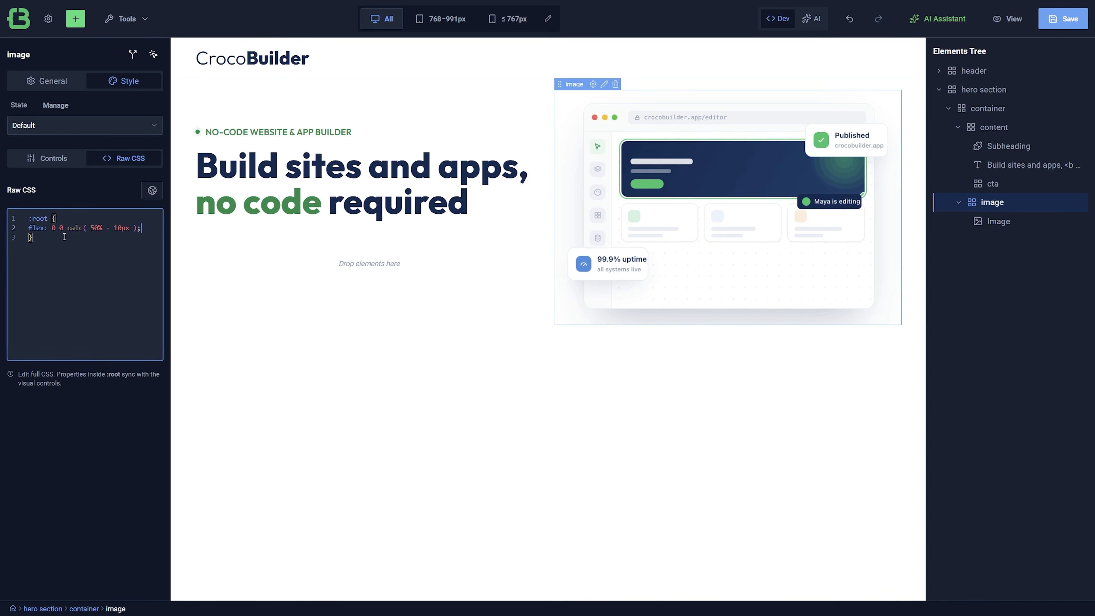
Copy the image block's flex declaration into the content block's raw CSS.
{"action": "left_click_drag", "start_coordinate": [144, 229], "coordinate": [24, 229]}
{"action": "key", "text": "ctrl+c"}
{"action": "left_click", "coordinate": [1002, 130]}
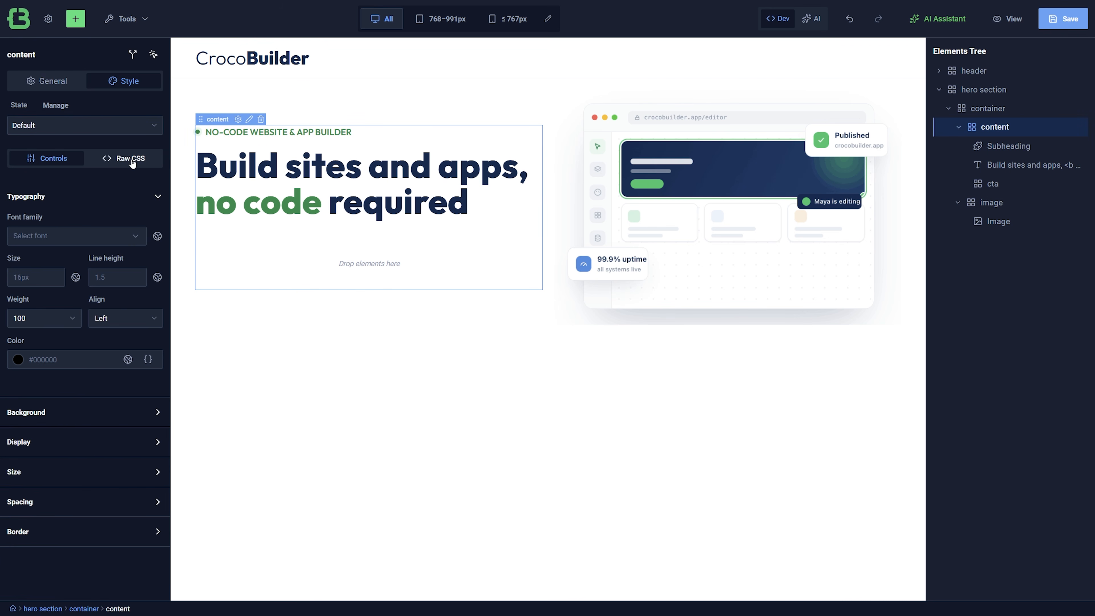
{"action": "left_click", "coordinate": [132, 162]}
{"action": "left_click", "coordinate": [46, 227]}
{"action": "key", "text": "ctrl+v"}
Add a link inside the cta block, nest an SVG in it, and duplicate the link.
{"action": "left_click", "coordinate": [76, 19]}
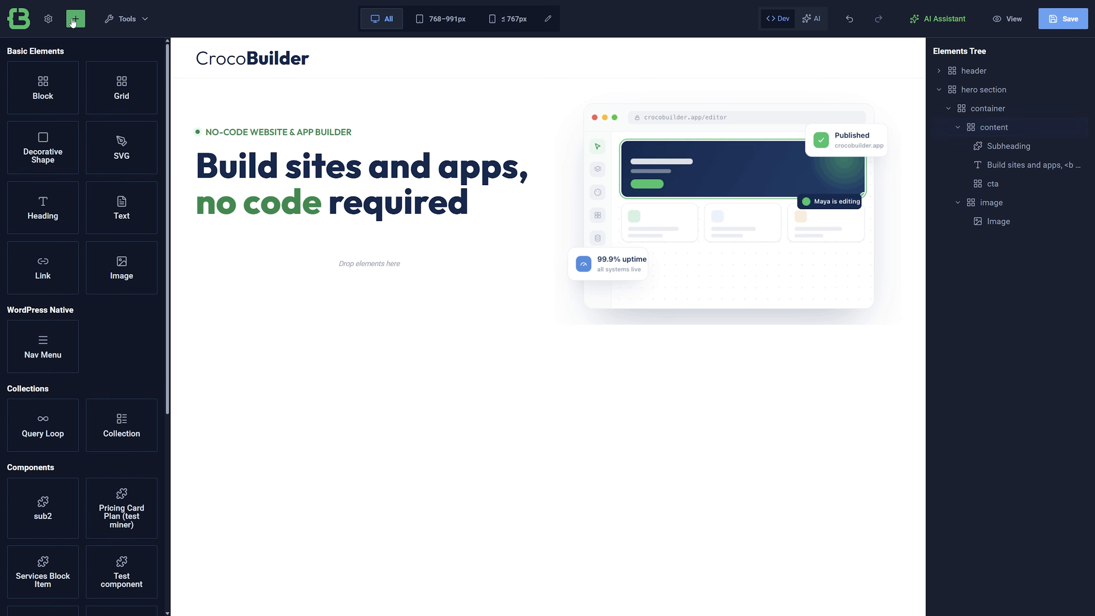
{"action": "left_click_drag", "start_coordinate": [36, 266], "coordinate": [1000, 180]}
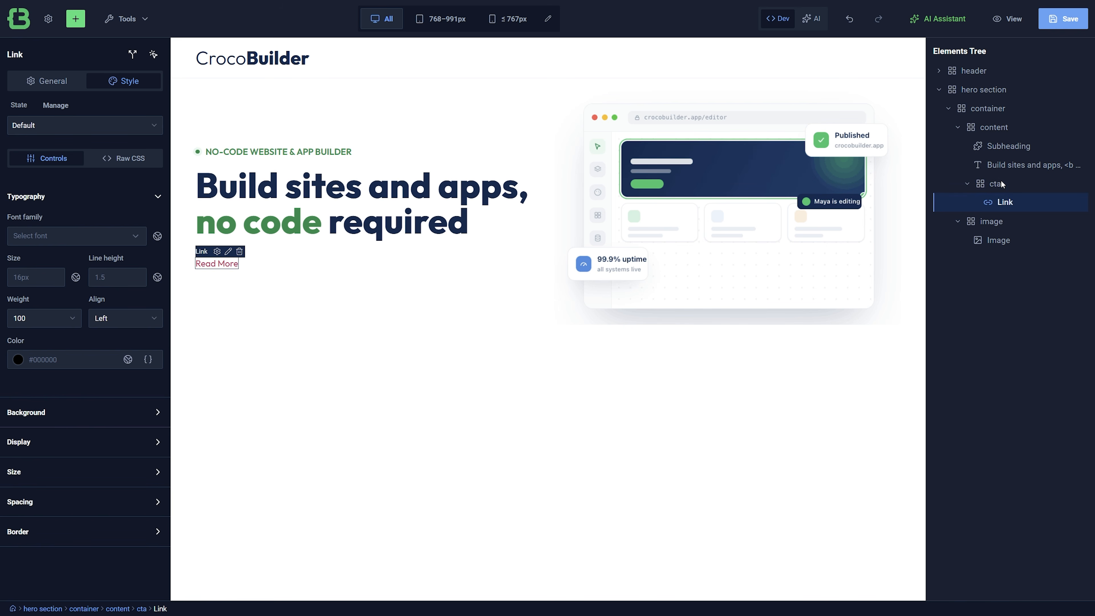
{"action": "left_click", "coordinate": [76, 19]}
{"action": "left_click_drag", "start_coordinate": [133, 147], "coordinate": [1027, 200]}
{"action": "right_click", "coordinate": [999, 203]}
{"action": "left_click", "coordinate": [1012, 208]}
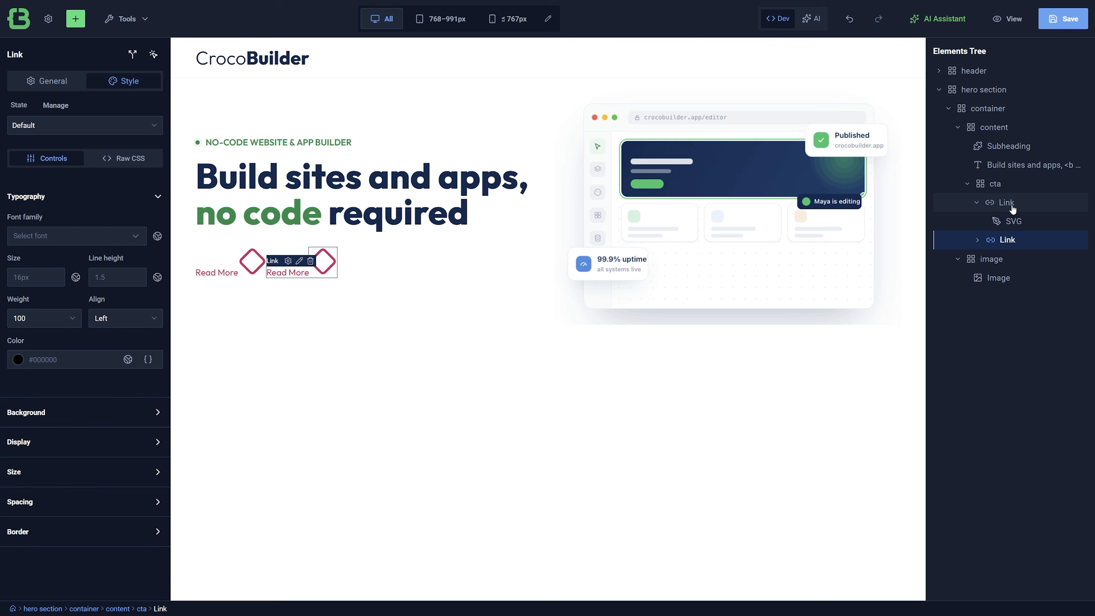
Change the first cta link's content to "Start for free".
{"action": "left_click", "coordinate": [1015, 208]}
{"action": "left_click", "coordinate": [53, 81]}
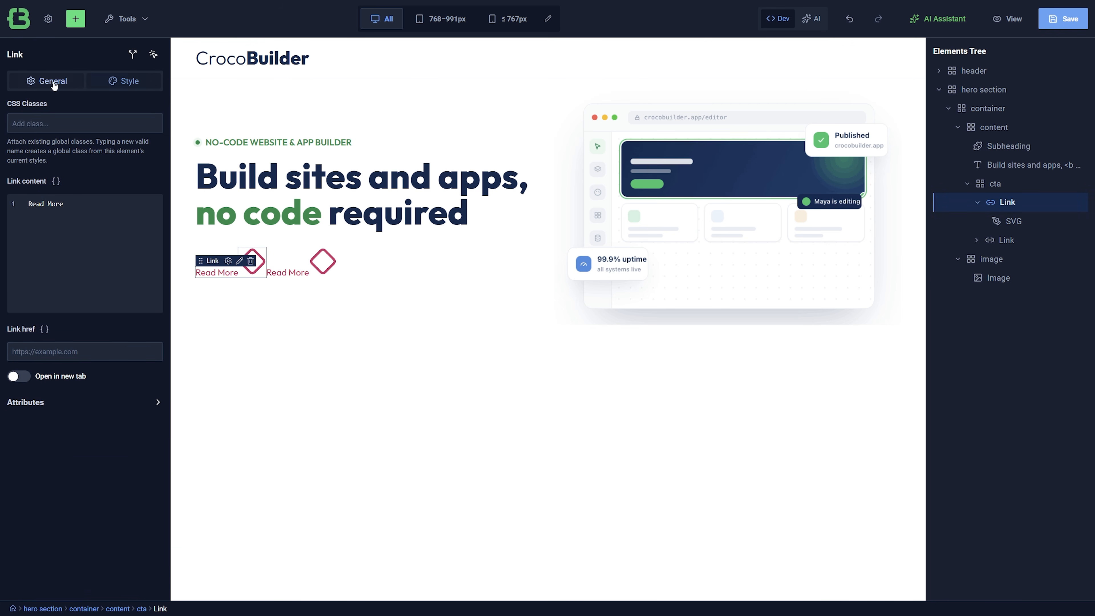
{"action": "left_click", "coordinate": [73, 205]}
{"action": "left_click_drag", "start_coordinate": [73, 204], "coordinate": [28, 205]}
{"action": "type", "text": "Start for free"}
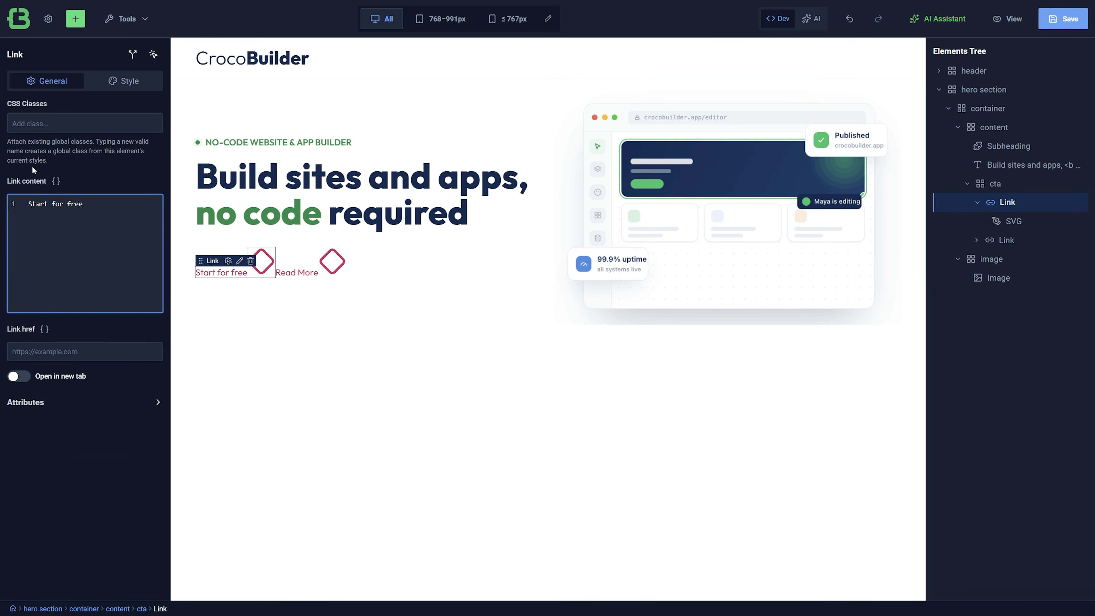
Assign the CSS classes btn and btn--green to the "Start for free" link.
{"action": "left_click", "coordinate": [34, 123]}
{"action": "type", "text": "btn"}
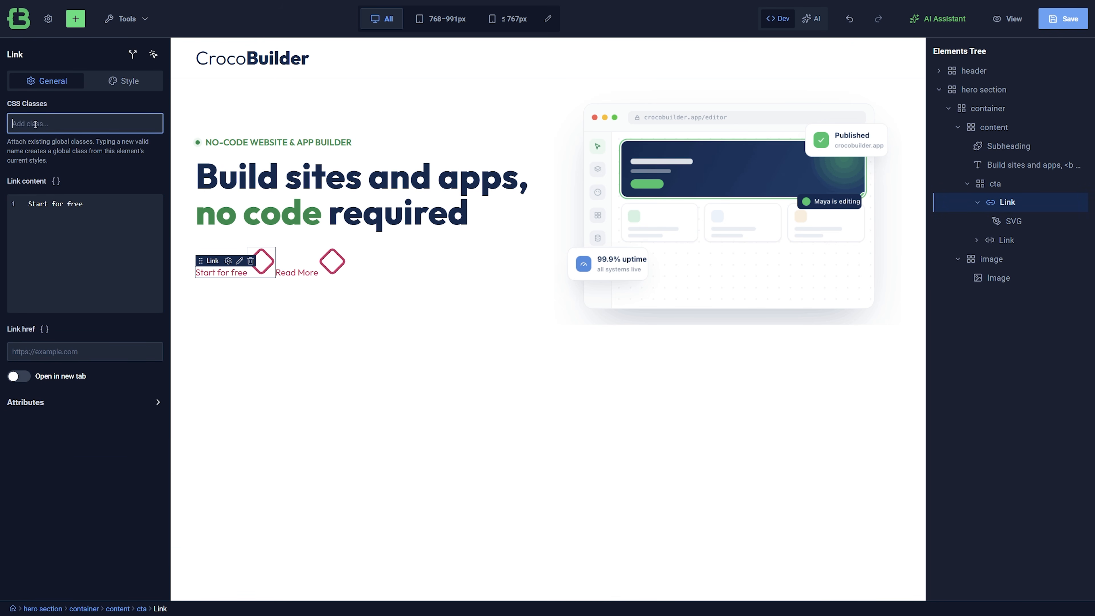
{"action": "left_click", "coordinate": [35, 148]}
{"action": "type", "text": "btn"}
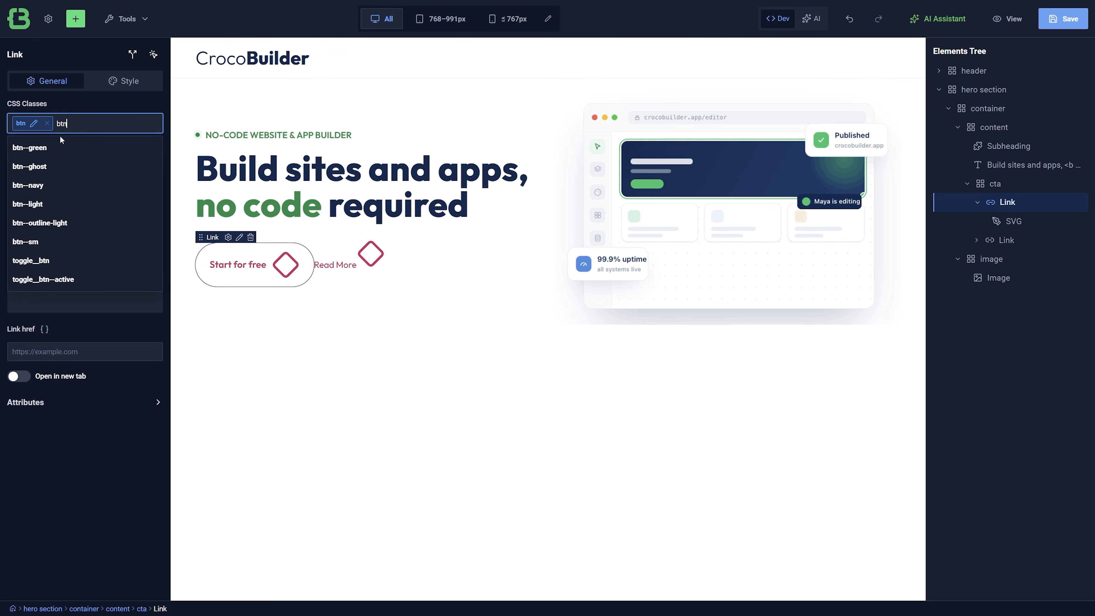
{"action": "left_click", "coordinate": [63, 146]}
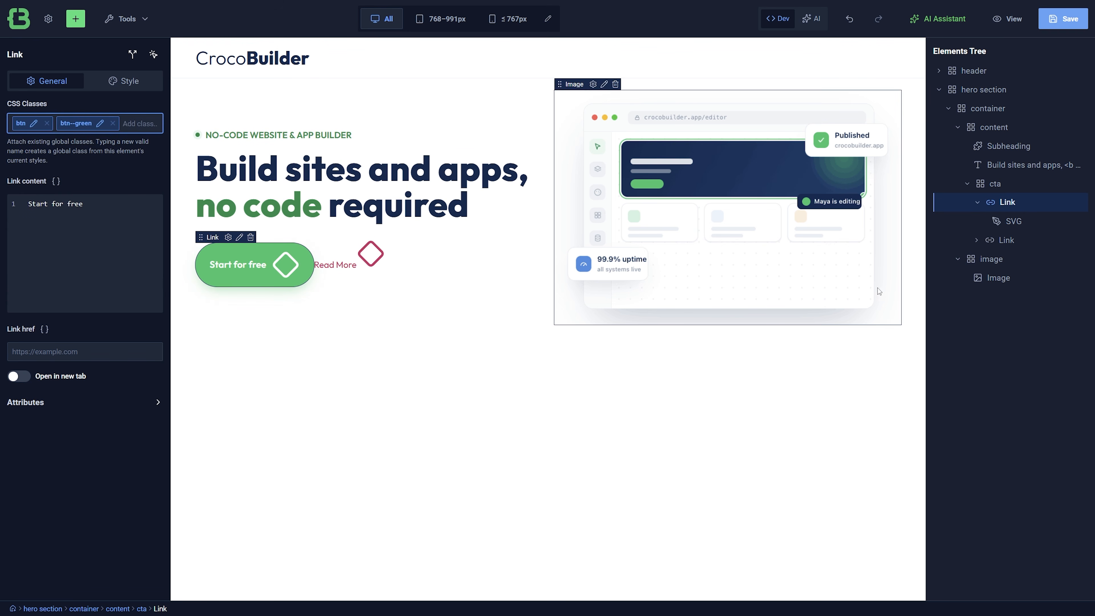
Replace the markup of the SVG inside the "Start for free" link with a right-arrow icon.
{"action": "left_click", "coordinate": [1013, 222]}
{"action": "triple_click", "coordinate": [24, 272]}
{"action": "key", "text": "ctrl+v"}
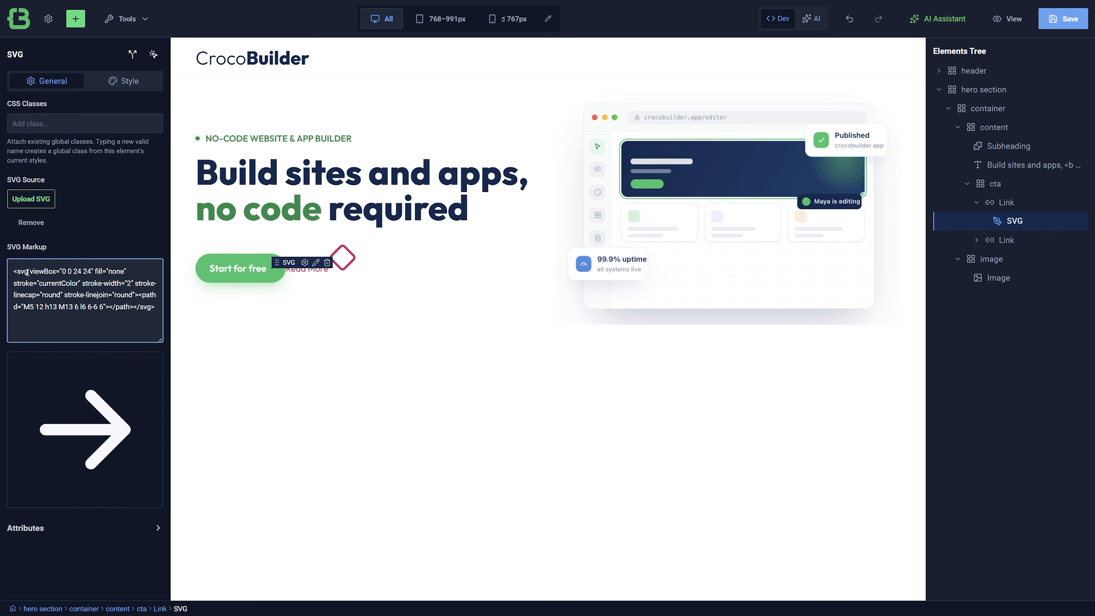
Size the arrow SVG in raw CSS with width: 18px; and height: 18px;.
{"action": "left_click", "coordinate": [119, 81]}
{"action": "left_click", "coordinate": [125, 158]}
{"action": "left_click", "coordinate": [43, 230]}
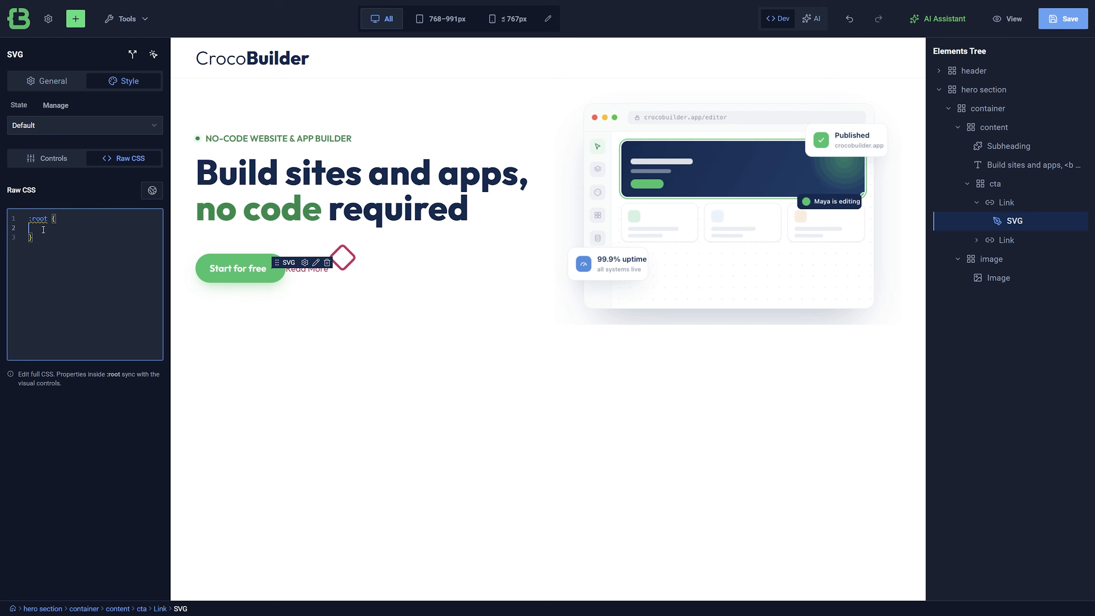
{"action": "type", "text": "width: 18px;"}
{"action": "key", "text": "Return"}
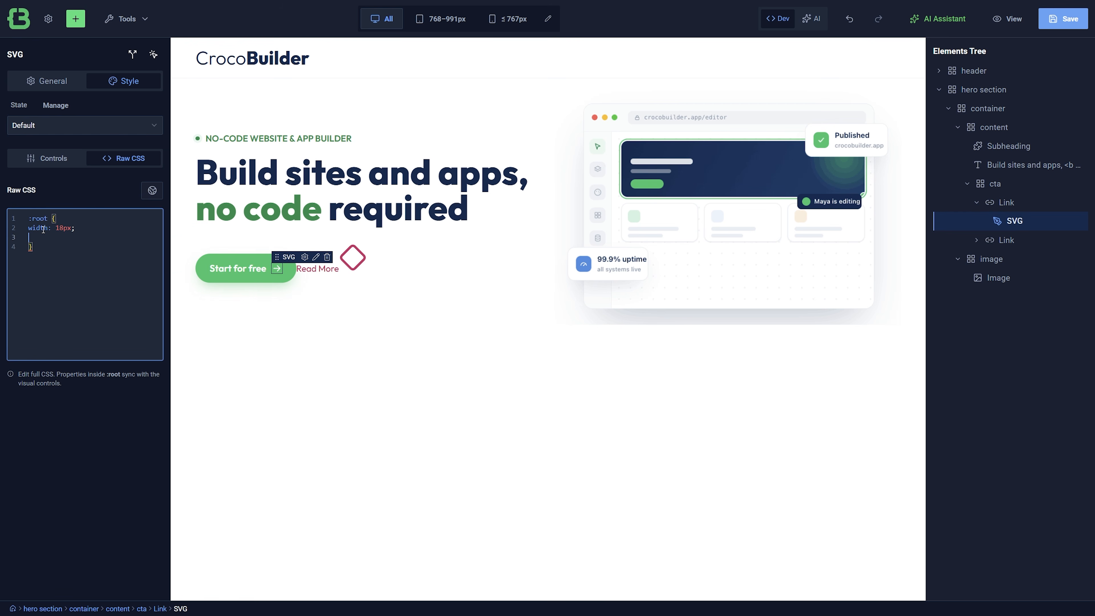
{"action": "type", "text": "height: 18px;"}
Assign the CSS classes btn and btn--ghost to the second cta link and expand its nested elements.
{"action": "left_click", "coordinate": [977, 241]}
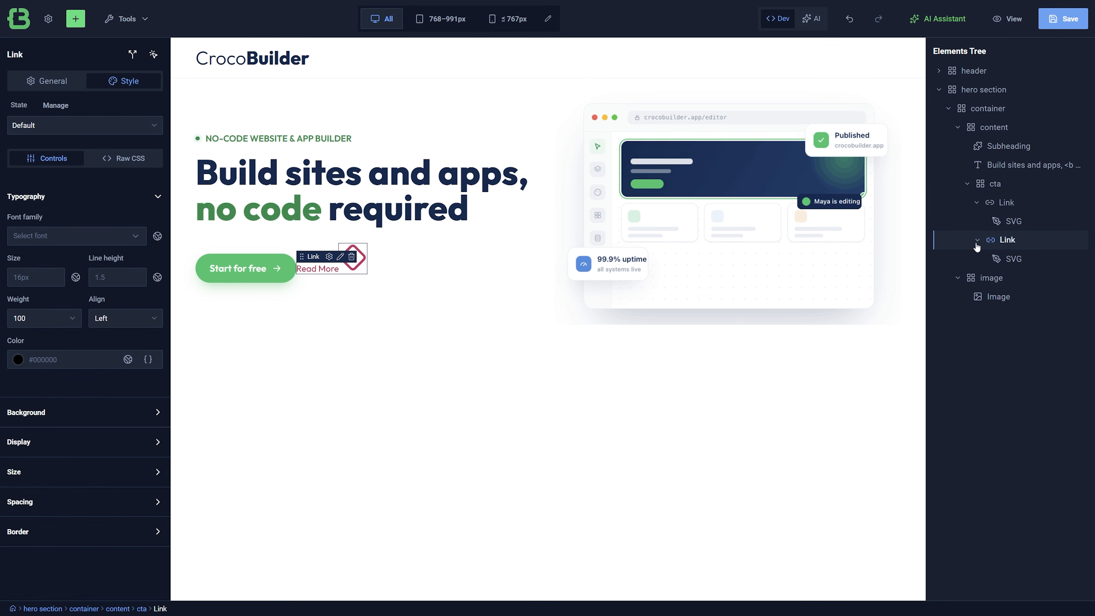
{"action": "left_click", "coordinate": [32, 82]}
{"action": "left_click", "coordinate": [49, 124]}
{"action": "type", "text": "b"}
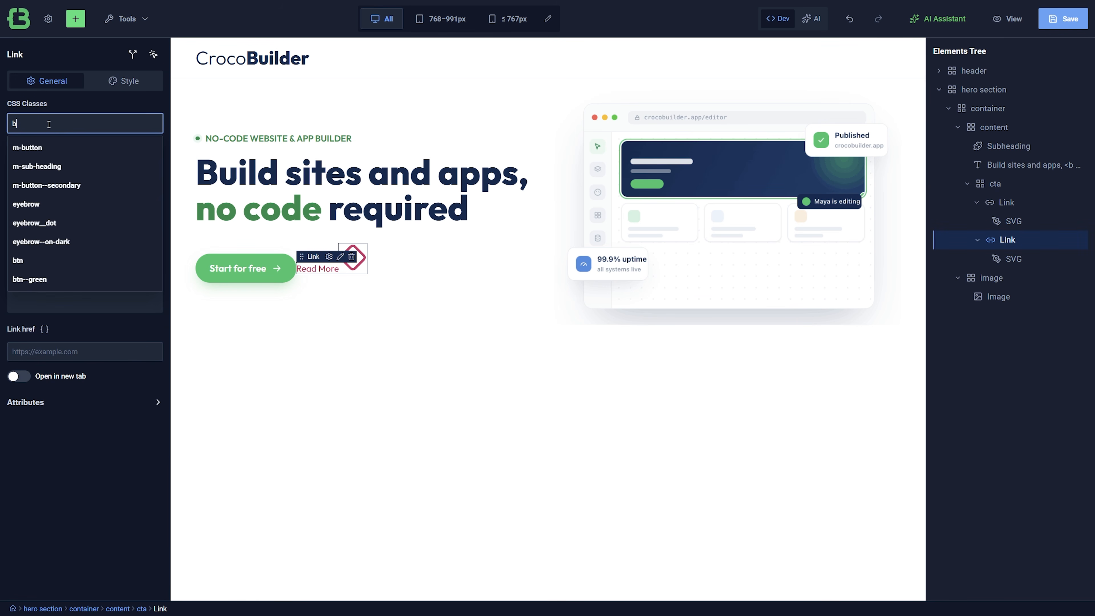
{"action": "type", "text": "tn"}
{"action": "left_click", "coordinate": [49, 147]}
{"action": "type", "text": "btn"}
{"action": "left_click", "coordinate": [74, 165]}
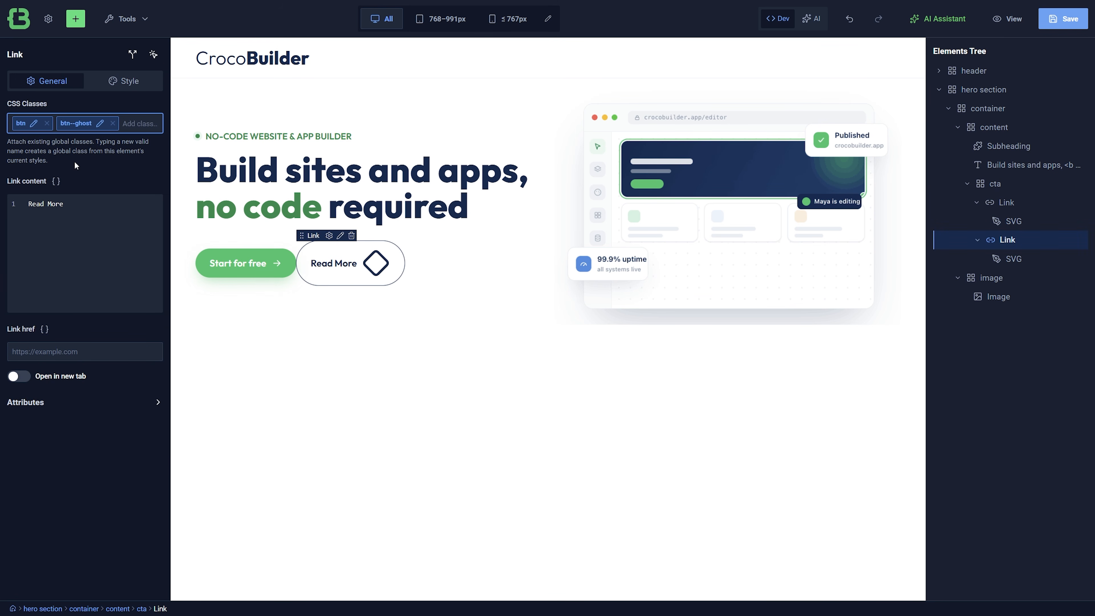
Change the content of the second cta link to "Watch demo".
{"action": "left_click", "coordinate": [78, 204]}
{"action": "key", "text": "ctrl+a"}
{"action": "type", "text": "Watch demo"}
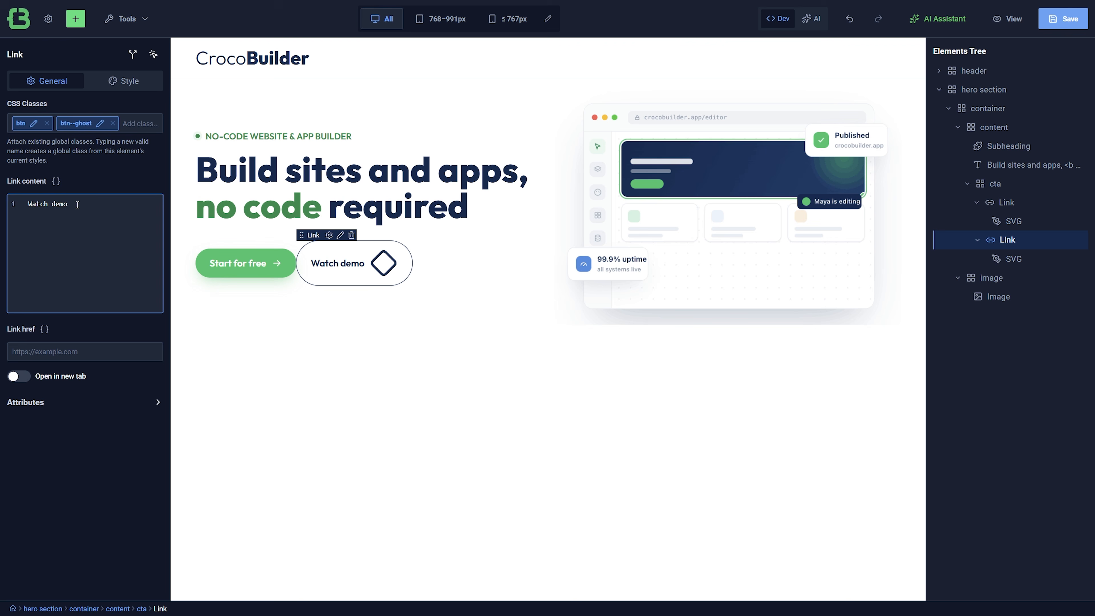
Replace the markup of the SVG inside the "Watch demo" link with a play icon.
{"action": "left_click", "coordinate": [1006, 260]}
{"action": "left_click", "coordinate": [39, 268]}
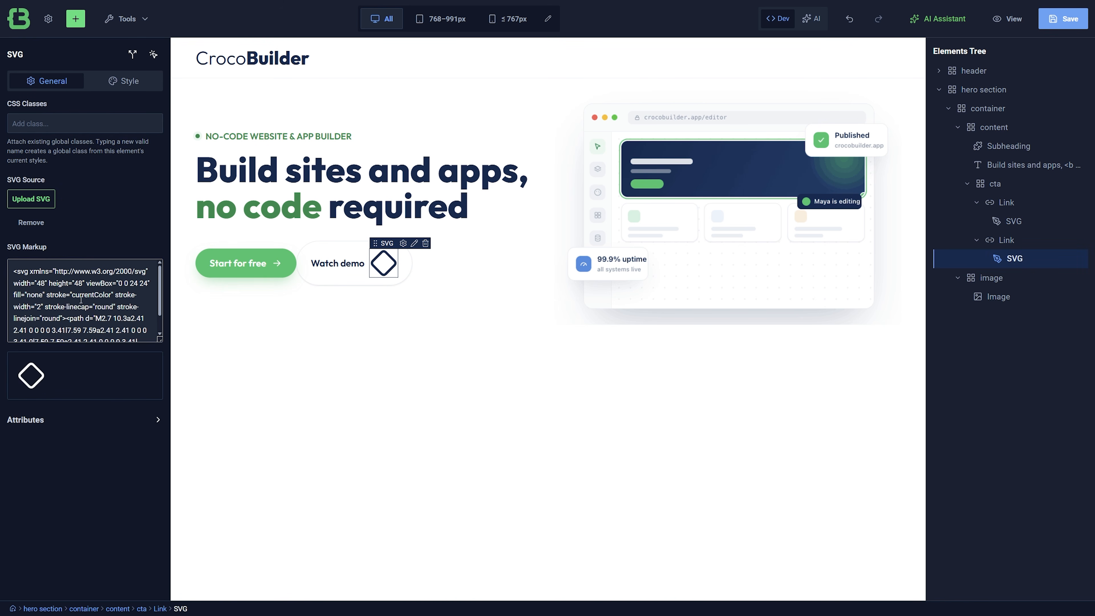
{"action": "key", "text": "ctrl+a"}
{"action": "key", "text": "BackSpace"}
{"action": "key", "text": "ctrl+v"}
Lay out the cta block as Flex with row direction, start justification, centered items and no wrapping.
{"action": "left_click", "coordinate": [128, 444]}
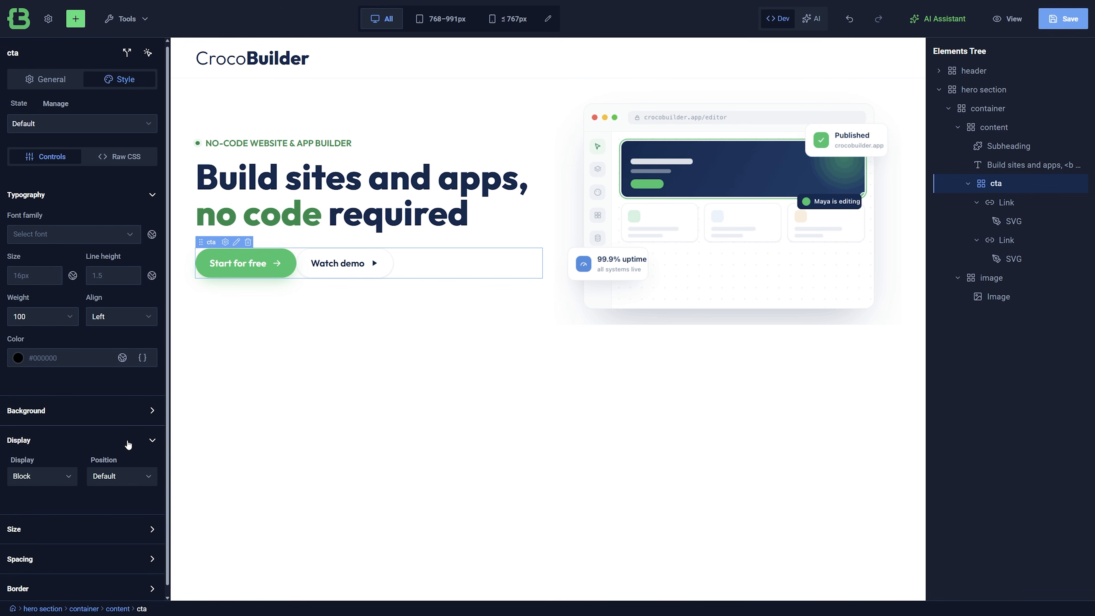
{"action": "scroll", "coordinate": [108, 453], "scroll_direction": "down", "scroll_amount": 1}
{"action": "left_click", "coordinate": [44, 469]}
{"action": "left_click", "coordinate": [26, 511]}
{"action": "scroll", "coordinate": [27, 388], "scroll_direction": "down", "scroll_amount": 3}
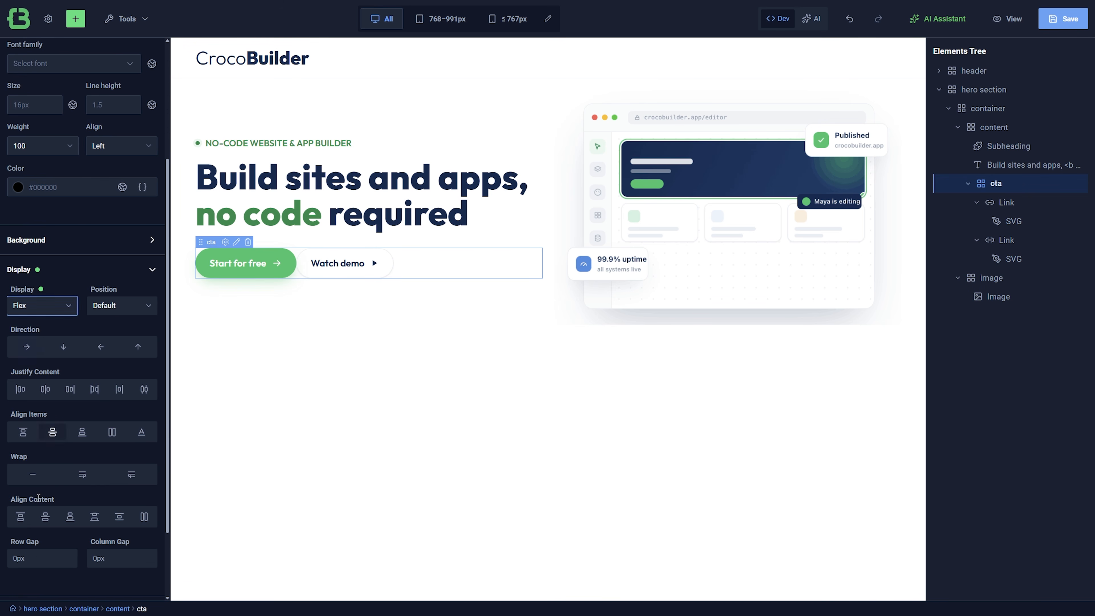
{"action": "left_click", "coordinate": [27, 348]}
{"action": "left_click", "coordinate": [20, 388]}
{"action": "left_click", "coordinate": [52, 431]}
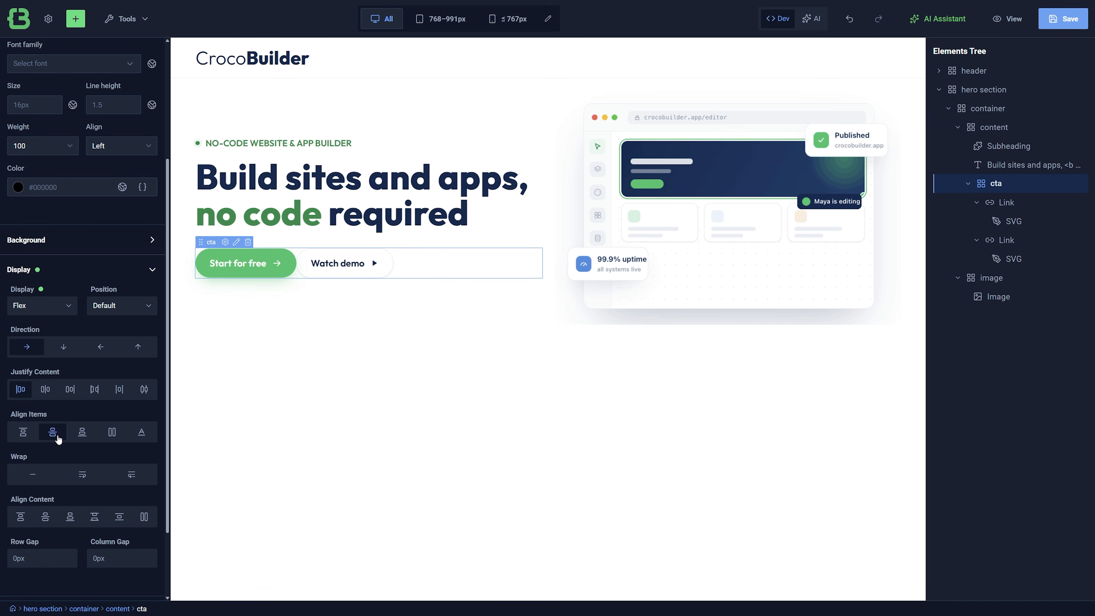
{"action": "left_click", "coordinate": [41, 475]}
Add gap: 20px; to the raw CSS of the cta block.
{"action": "scroll", "coordinate": [102, 246], "scroll_direction": "up", "scroll_amount": 4}
{"action": "left_click", "coordinate": [113, 158]}
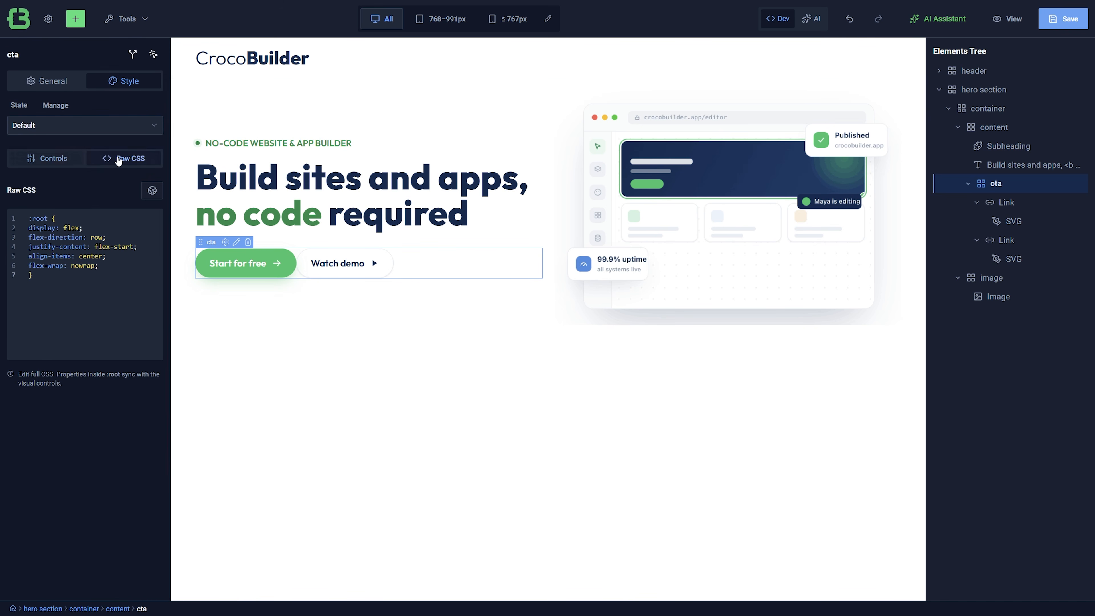
{"action": "left_click", "coordinate": [109, 267]}
{"action": "key", "text": "Return"}
{"action": "type", "text": "gap:"}
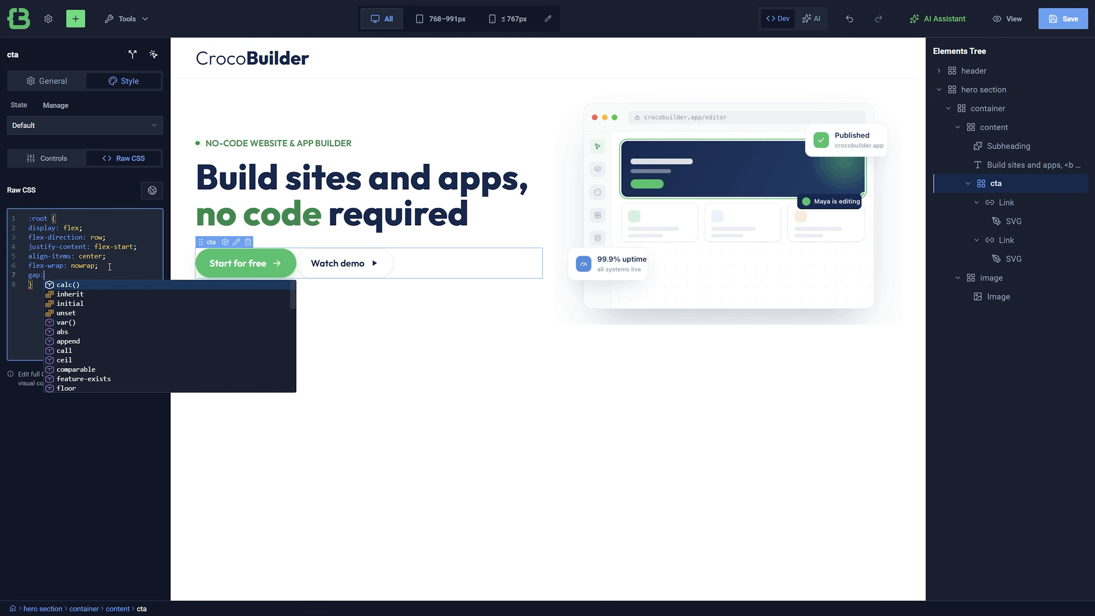
{"action": "type", "text": " 20px;"}
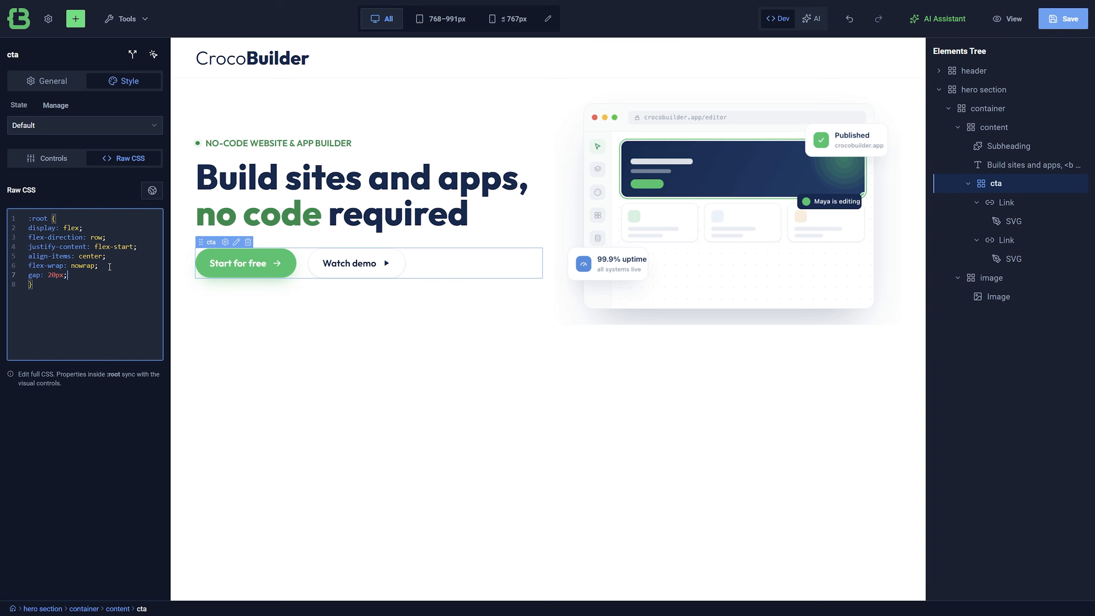
{"action": "left_click", "coordinate": [112, 416]}
Add a Block after the hero section and rename it clients.
{"action": "left_click_drag", "start_coordinate": [43, 89], "coordinate": [1003, 108]}
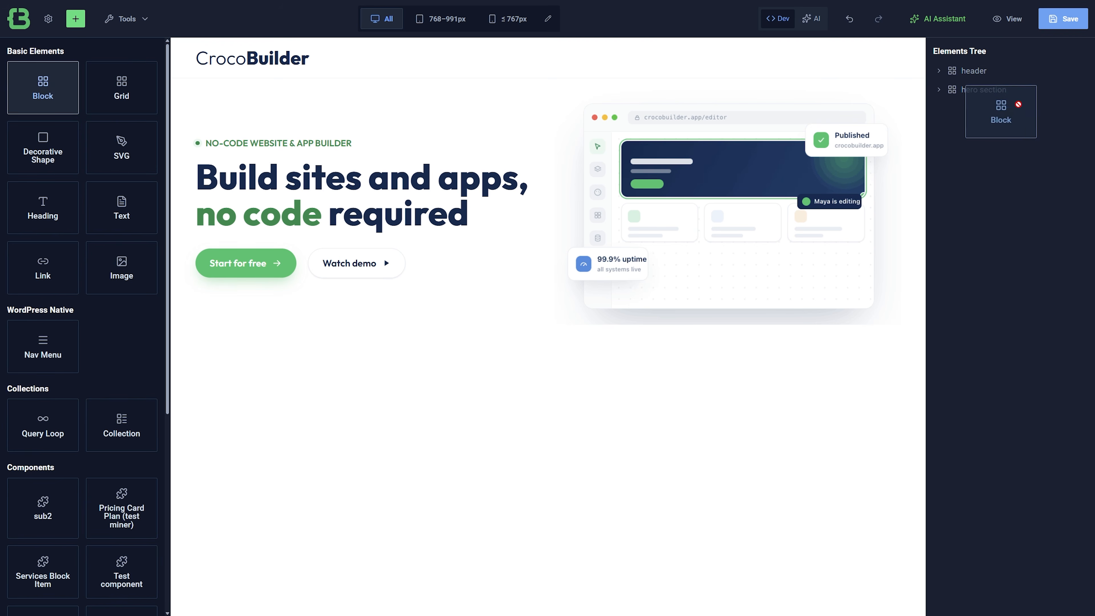
{"action": "double_click", "coordinate": [1003, 108]}
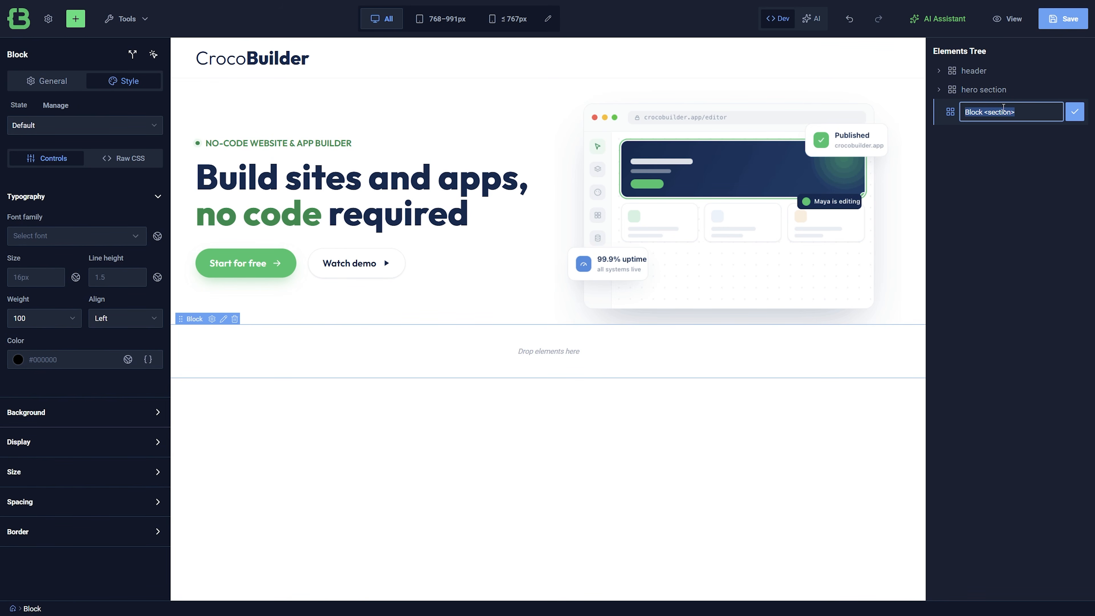
{"action": "type", "text": "clients"}
{"action": "key", "text": "Return"}
Set the clients block's background color to the --navy variable.
{"action": "left_click", "coordinate": [79, 411]}
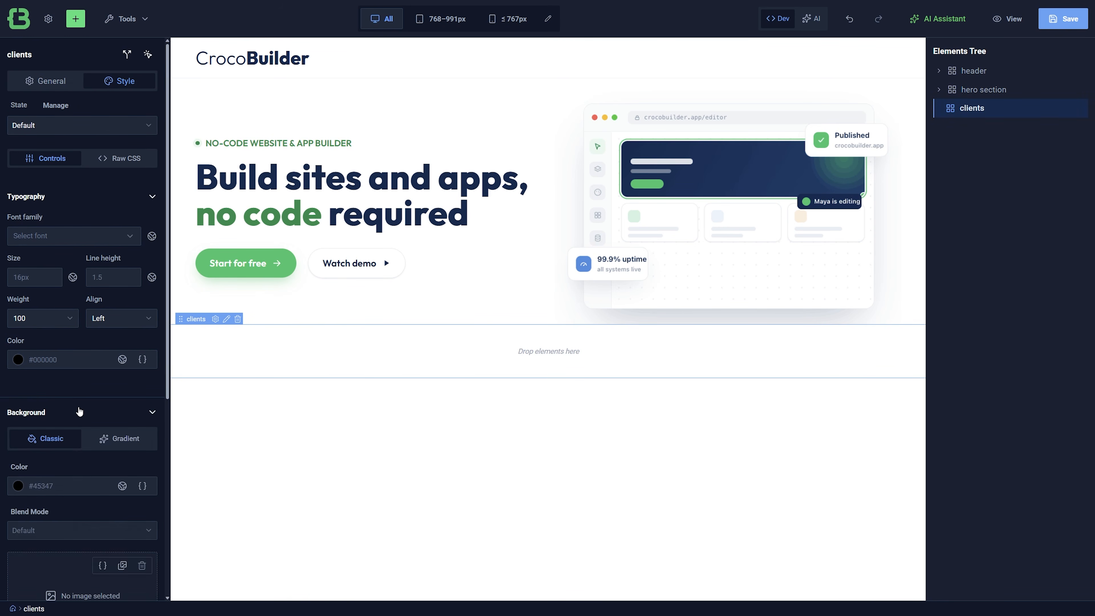
{"action": "scroll", "coordinate": [79, 411], "scroll_direction": "down", "scroll_amount": 4}
{"action": "left_click", "coordinate": [122, 325]}
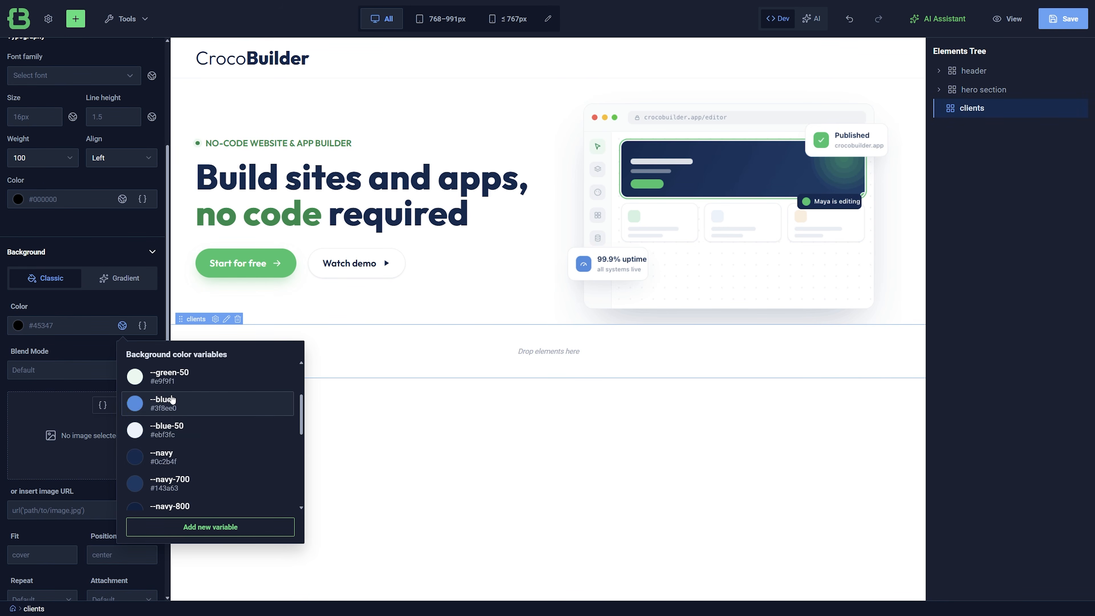
{"action": "left_click", "coordinate": [186, 456]}
Set the top and bottom padding of the clients block to 20px.
{"action": "scroll", "coordinate": [83, 489], "scroll_direction": "down", "scroll_amount": 4}
{"action": "left_click", "coordinate": [79, 548]}
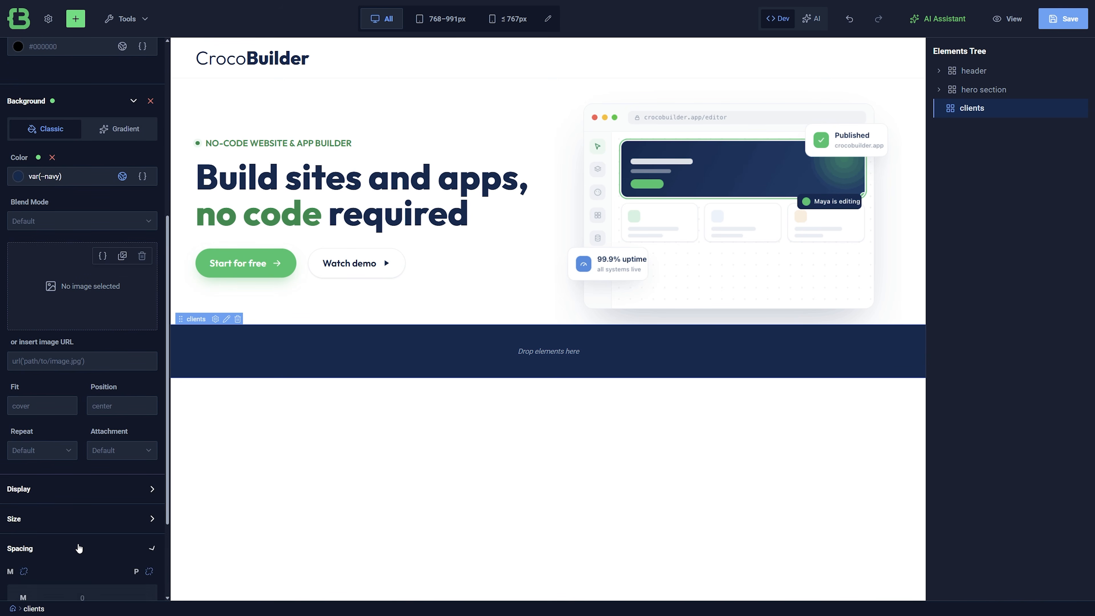
{"action": "scroll", "coordinate": [79, 547], "scroll_direction": "down", "scroll_amount": 4}
{"action": "left_click", "coordinate": [82, 452]}
{"action": "type", "text": "20"}
{"action": "left_click", "coordinate": [85, 493]}
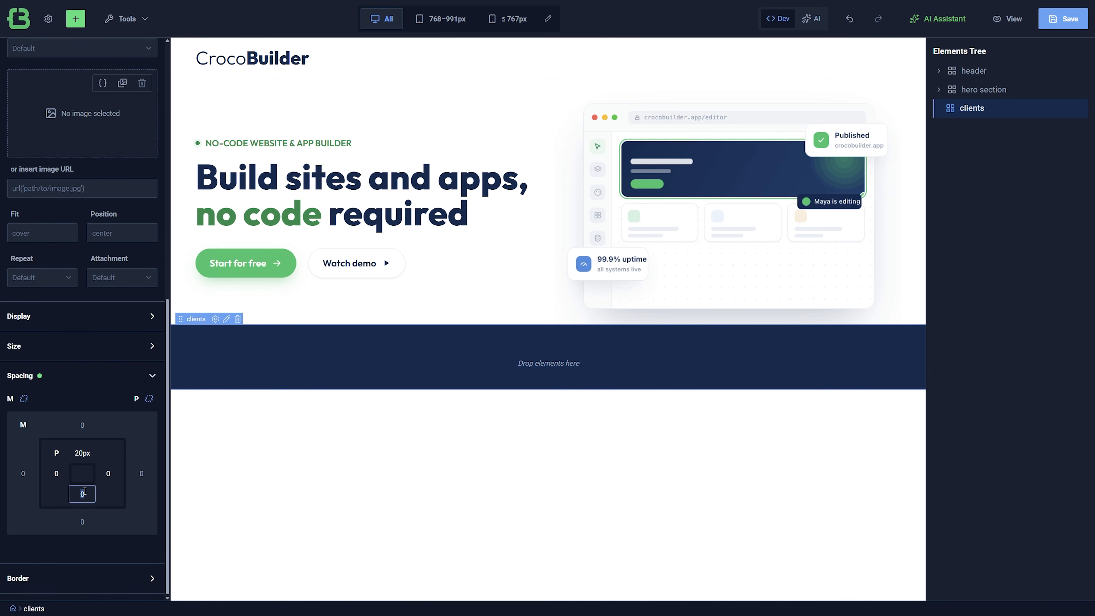
{"action": "type", "text": "20"}
Add an H4 Heading to the clients block reading "Trusted by 40,000+ freelancers & teams worldwide".
{"action": "left_click", "coordinate": [75, 19]}
{"action": "left_click_drag", "start_coordinate": [43, 207], "coordinate": [530, 357]}
{"action": "left_click", "coordinate": [51, 81]}
{"action": "left_click", "coordinate": [85, 207]}
{"action": "key", "text": "ctrl+a"}
{"action": "type", "text": "Trusted by 40,000+ freelancers & teams worldwide"}
{"action": "left_click", "coordinate": [64, 311]}
{"action": "left_click", "coordinate": [54, 369]}
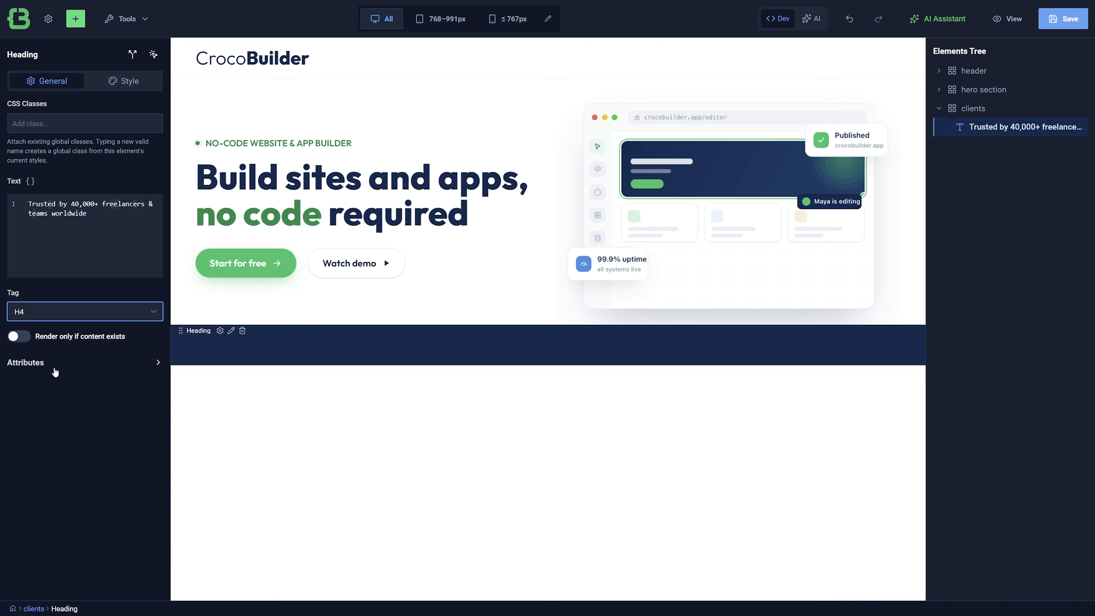
Style the clients heading with size 15px, weight 400, center alignment and the --white-text color variable.
{"action": "left_click", "coordinate": [123, 81]}
{"action": "left_click", "coordinate": [34, 277]}
{"action": "type", "text": "15px"}
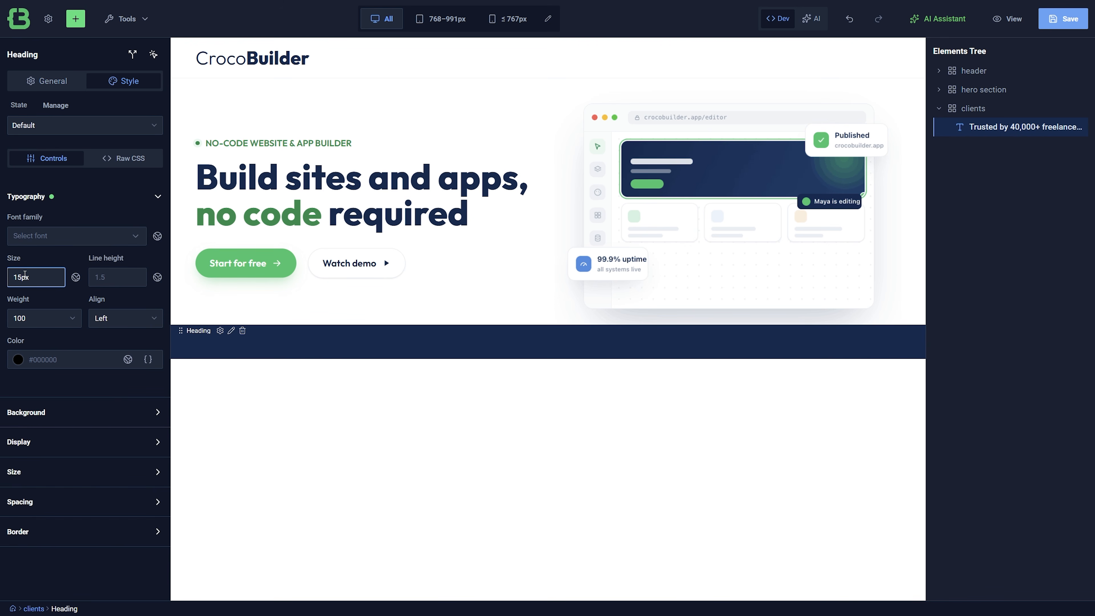
{"action": "left_click", "coordinate": [28, 319]}
{"action": "left_click", "coordinate": [39, 372]}
{"action": "left_click", "coordinate": [125, 318]}
{"action": "left_click", "coordinate": [130, 347]}
{"action": "left_click", "coordinate": [127, 359]}
{"action": "scroll", "coordinate": [196, 436], "scroll_direction": "down", "scroll_amount": 5}
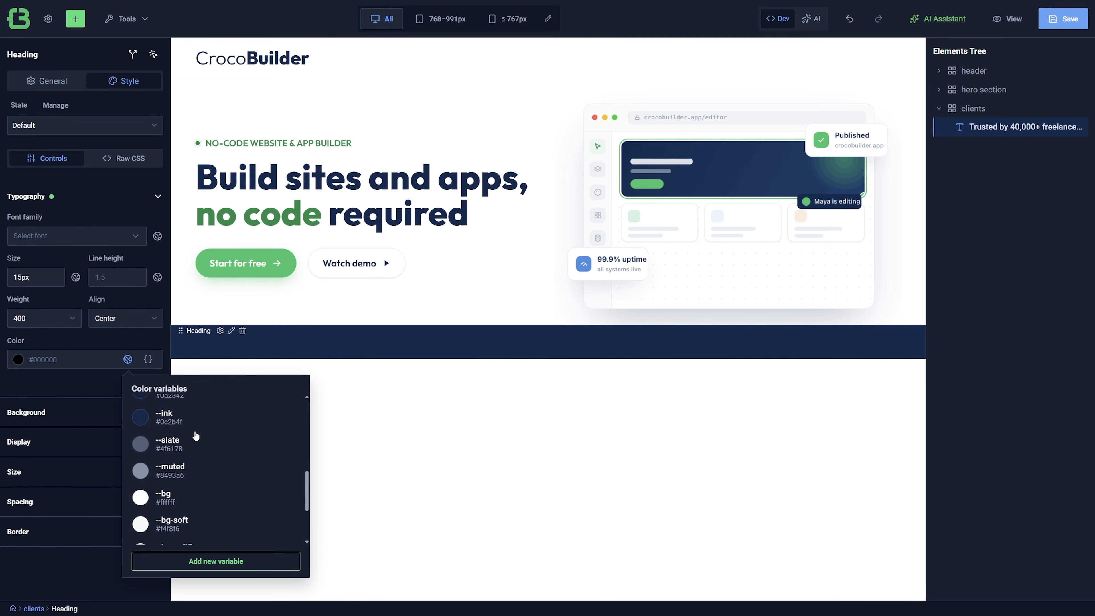
{"action": "scroll", "coordinate": [196, 437], "scroll_direction": "down", "scroll_amount": 3}
{"action": "left_click", "coordinate": [196, 516]}
Set the clients heading's bottom padding to 10px.
{"action": "left_click", "coordinate": [85, 502]}
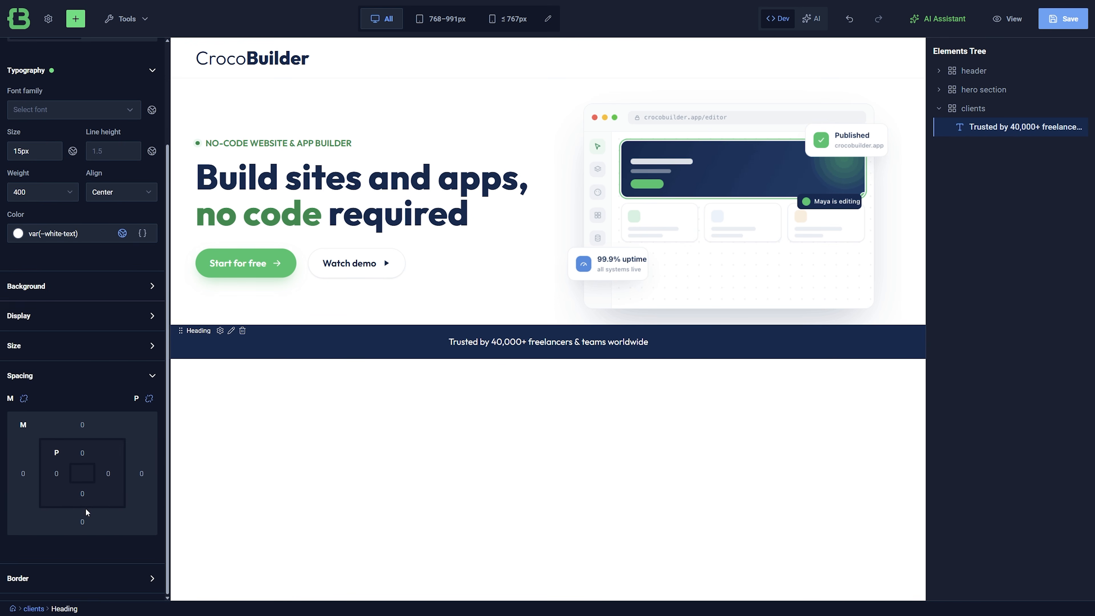
{"action": "left_click", "coordinate": [82, 493]}
{"action": "type", "text": "10px"}
Add a Block below the heading in the clients section and place a Text element inside it.
{"action": "left_click", "coordinate": [75, 19]}
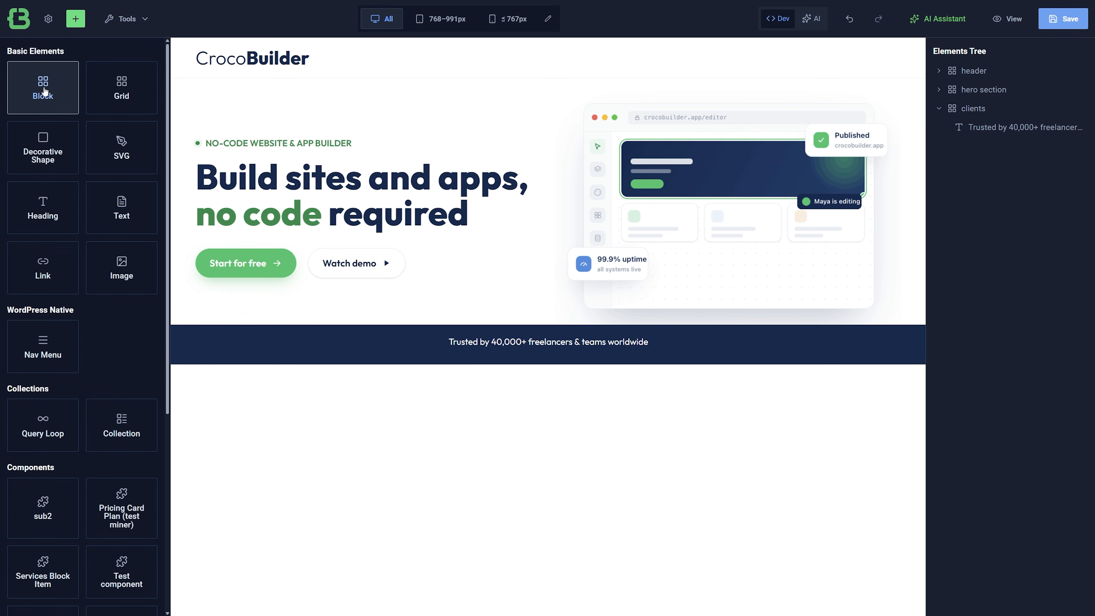
{"action": "left_click_drag", "start_coordinate": [44, 90], "coordinate": [986, 137]}
{"action": "left_click", "coordinate": [75, 23]}
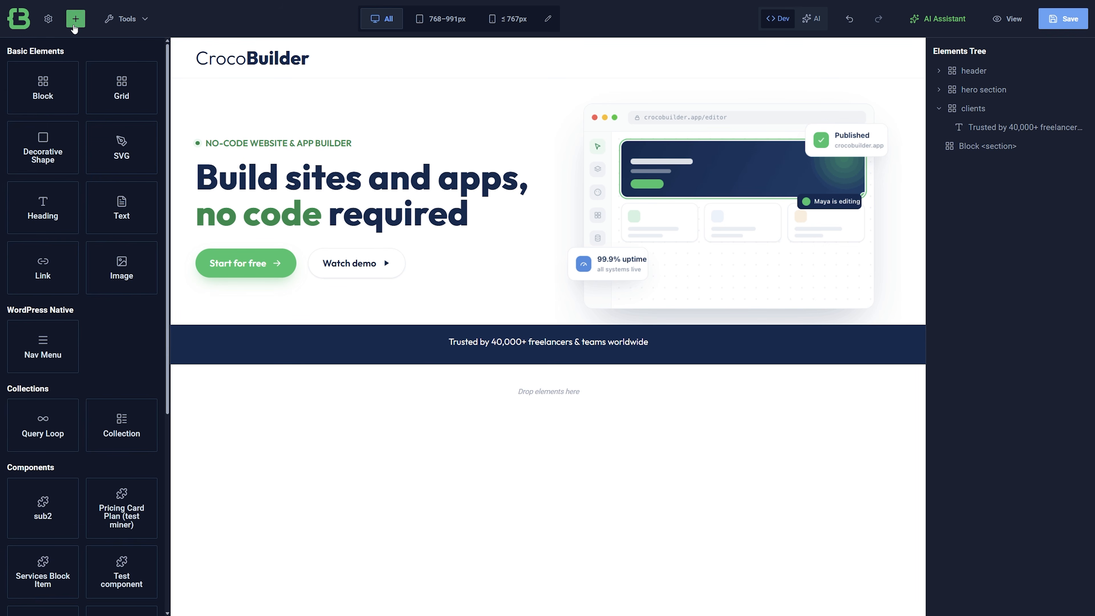
{"action": "left_click_drag", "start_coordinate": [122, 207], "coordinate": [998, 147]}
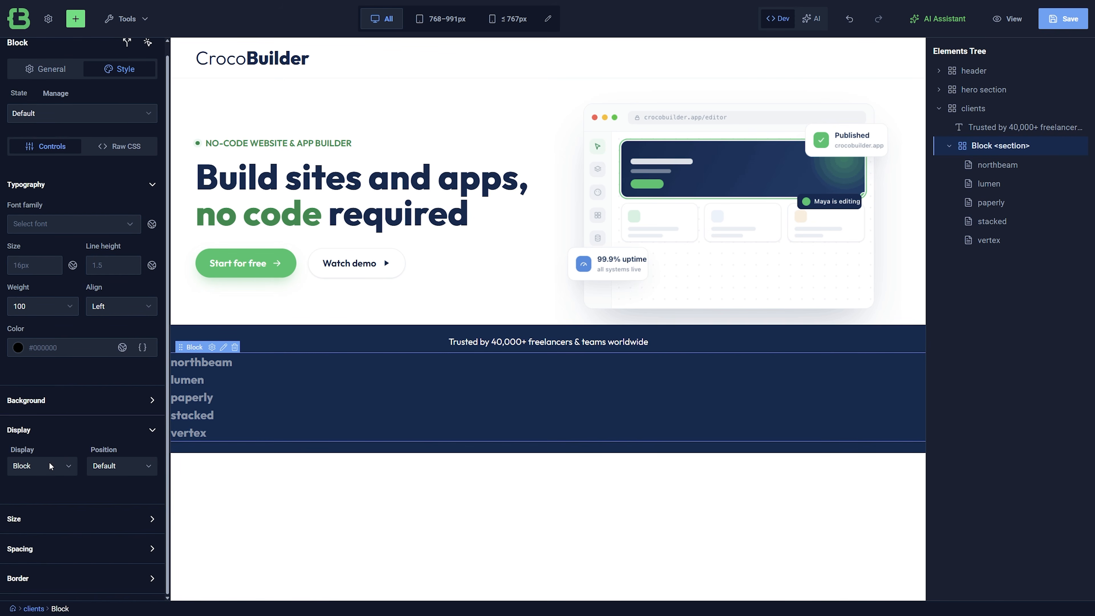
Set the client names block to Flex with its items centered in both justification and alignment.
{"action": "left_click", "coordinate": [48, 465]}
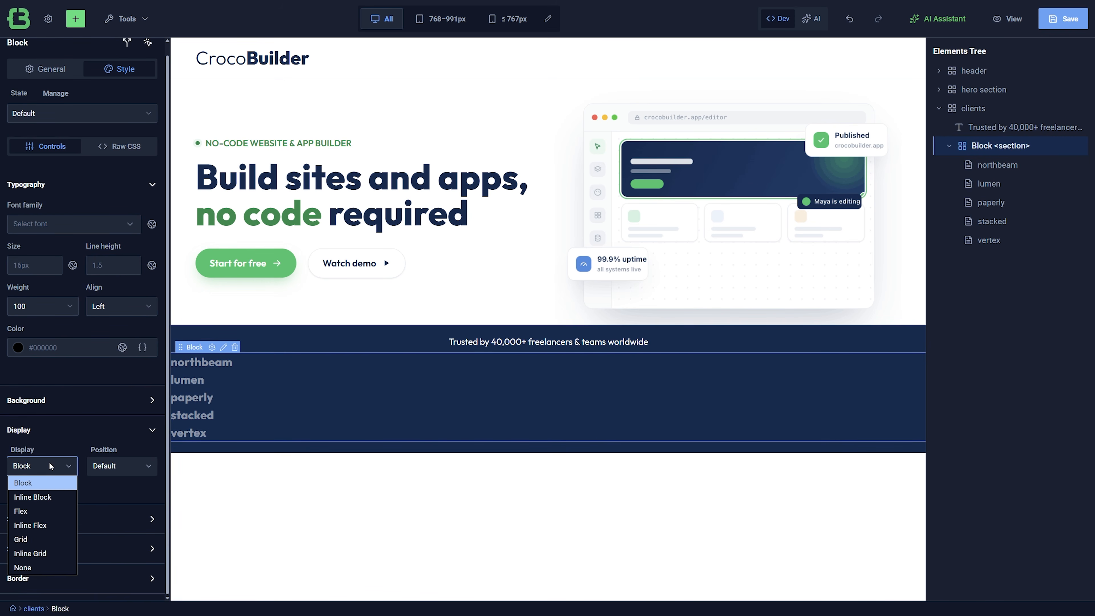
{"action": "left_click", "coordinate": [38, 512]}
{"action": "scroll", "coordinate": [47, 474], "scroll_direction": "down", "scroll_amount": 2}
{"action": "left_click", "coordinate": [46, 444]}
{"action": "left_click", "coordinate": [52, 487]}
Add gap: 20px; to the raw CSS of the client names block.
{"action": "scroll", "coordinate": [51, 489], "scroll_direction": "up", "scroll_amount": 3}
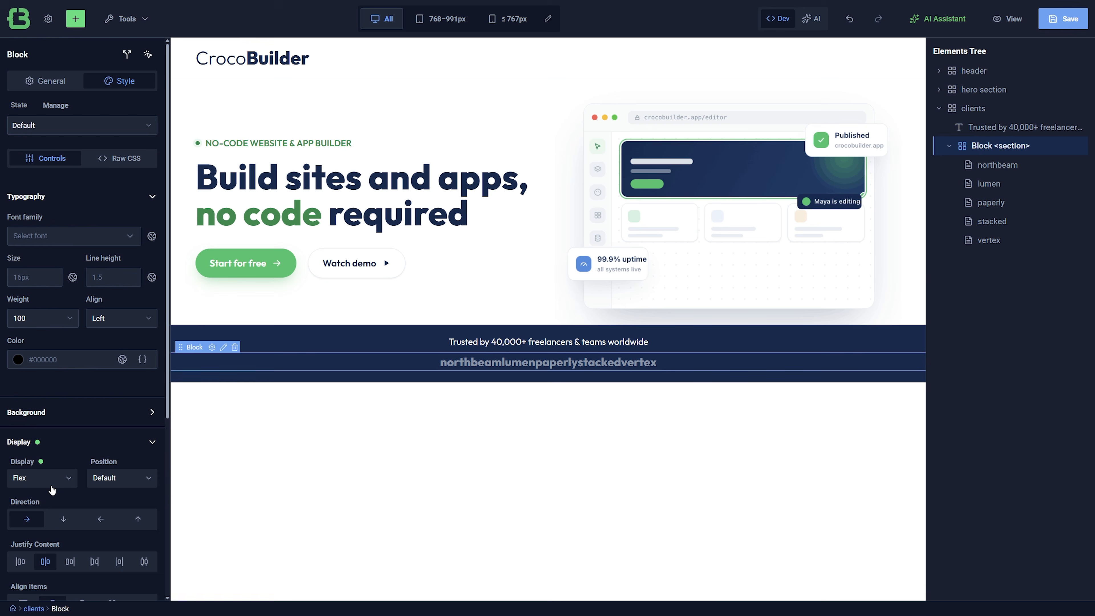
{"action": "left_click", "coordinate": [120, 157]}
{"action": "left_click", "coordinate": [109, 258]}
{"action": "key", "text": "Return"}
{"action": "type", "text": "gap:"}
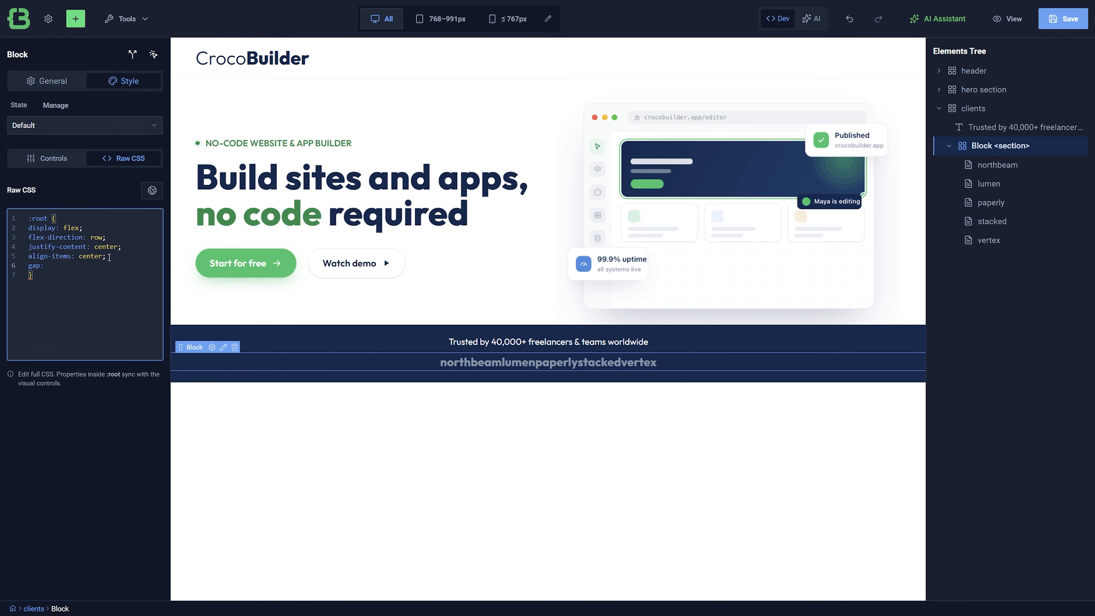
{"action": "type", "text": " 20px;"}
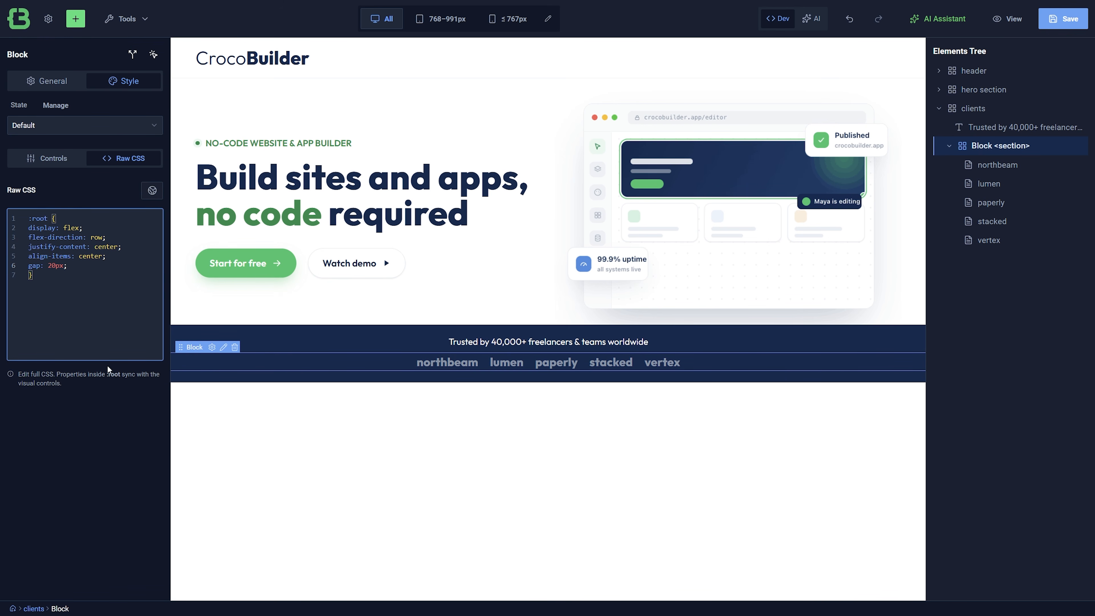
{"action": "left_click", "coordinate": [108, 388]}
Add a Block after the clients section and rename it pricing.
{"action": "left_click", "coordinate": [75, 19]}
{"action": "left_click_drag", "start_coordinate": [45, 79], "coordinate": [958, 122]}
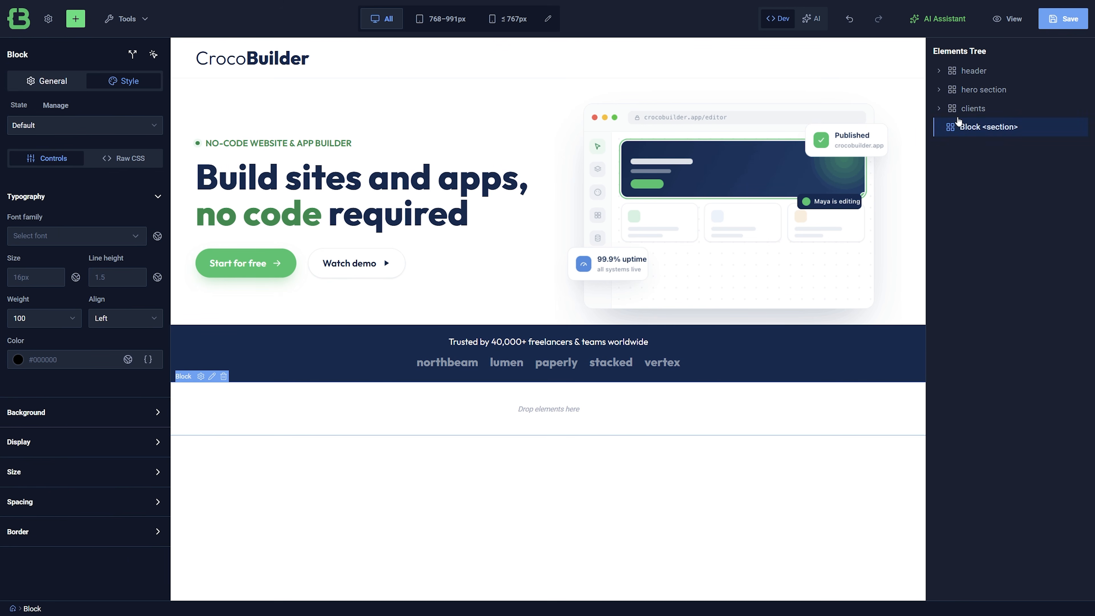
{"action": "double_click", "coordinate": [969, 127]}
{"action": "type", "text": "pricing"}
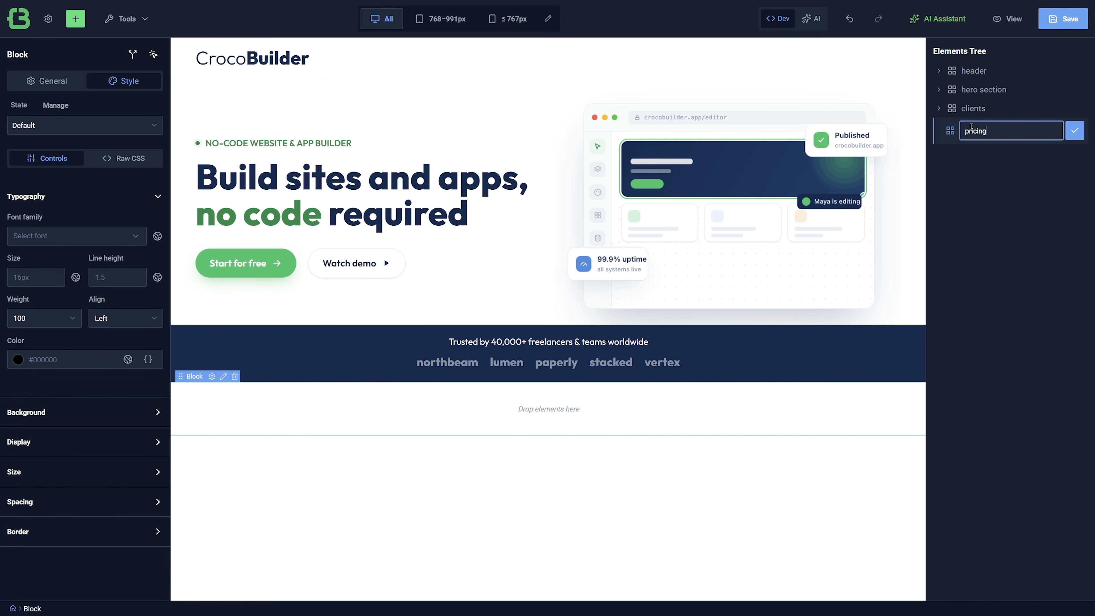
{"action": "key", "text": "Return"}
Insert the Subheading component into the pricing container and set its heading text to "pricing".
{"action": "left_click", "coordinate": [75, 19]}
{"action": "scroll", "coordinate": [82, 486], "scroll_direction": "down", "scroll_amount": 5}
{"action": "left_click_drag", "start_coordinate": [121, 583], "coordinate": [491, 442]}
{"action": "triple_click", "coordinate": [43, 202]}
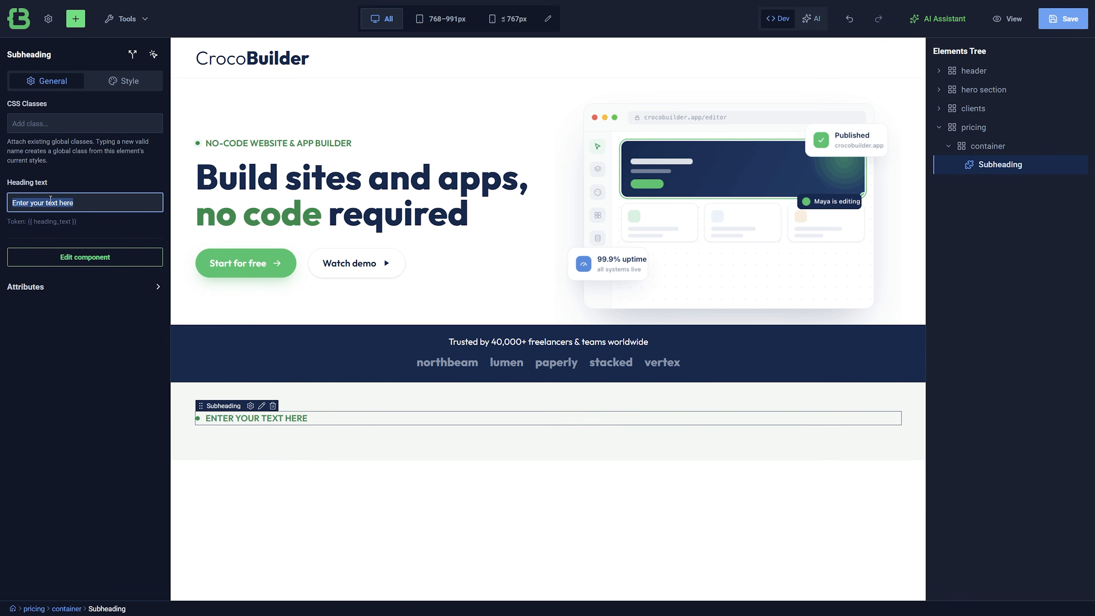
{"action": "type", "text": "pricing"}
Assign the existing CSS class centered to the pricing subheading.
{"action": "left_click", "coordinate": [48, 122]}
{"action": "type", "text": "cente"}
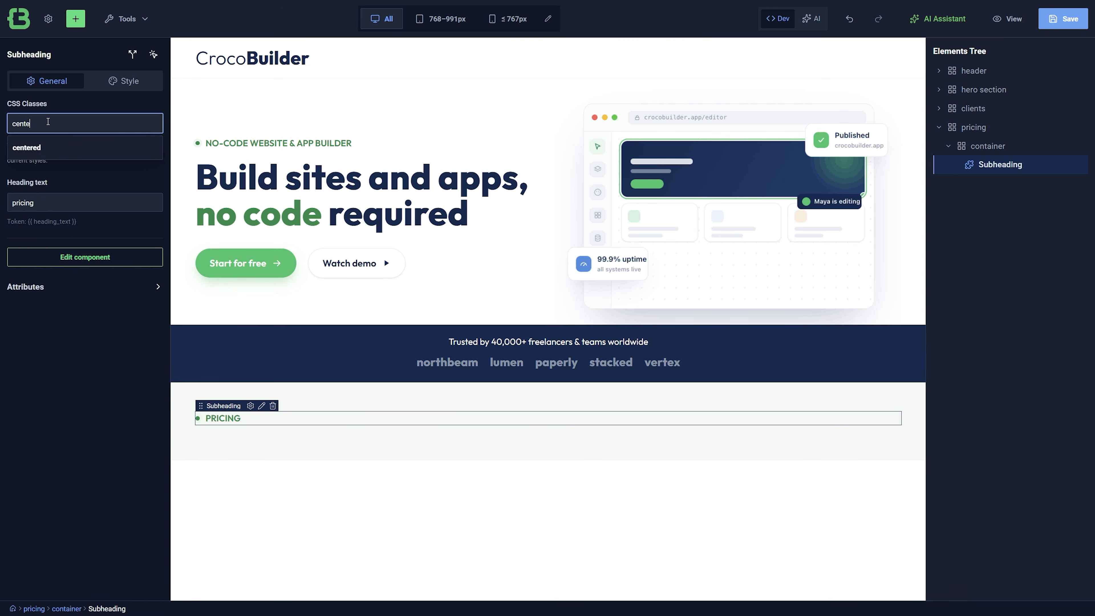
{"action": "left_click", "coordinate": [60, 147]}
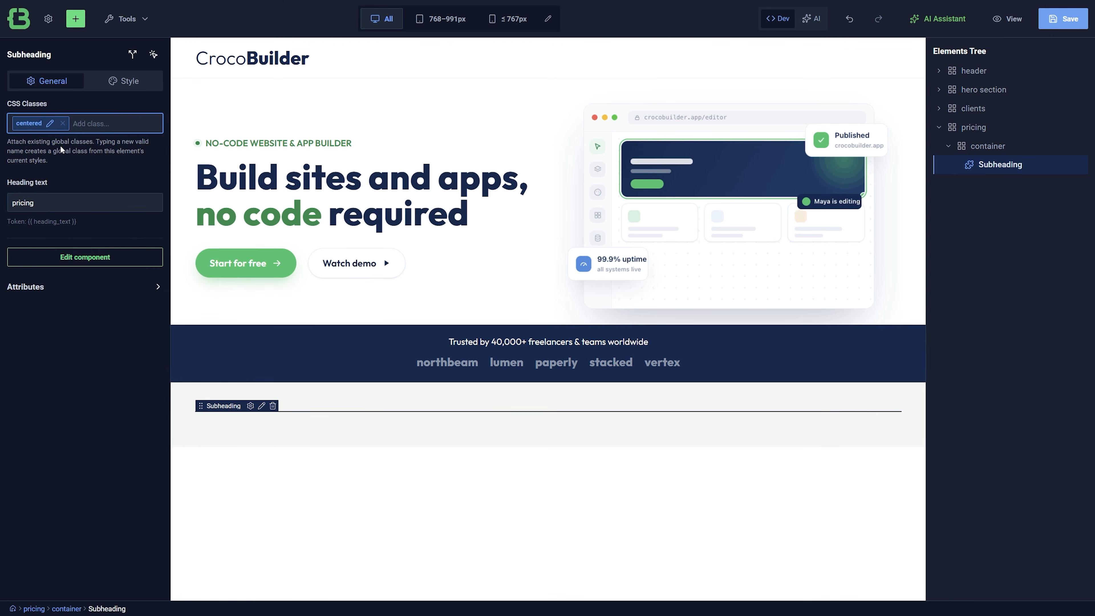
Set the display of the pricing subheading to Flex.
{"action": "left_click", "coordinate": [125, 81]}
{"action": "left_click", "coordinate": [76, 444]}
{"action": "left_click", "coordinate": [49, 464]}
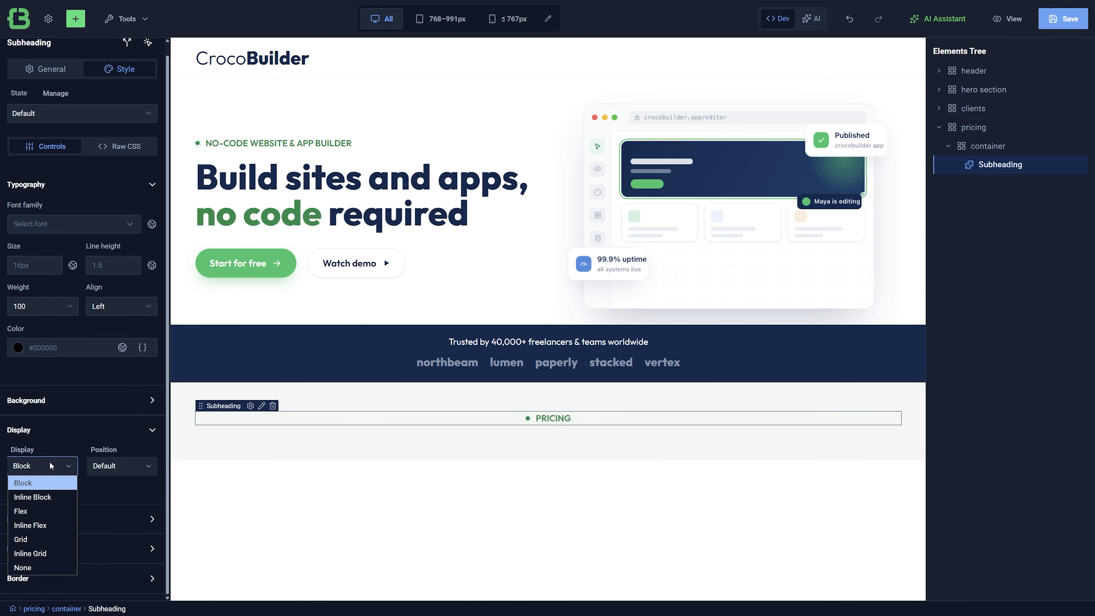
{"action": "left_click", "coordinate": [48, 510]}
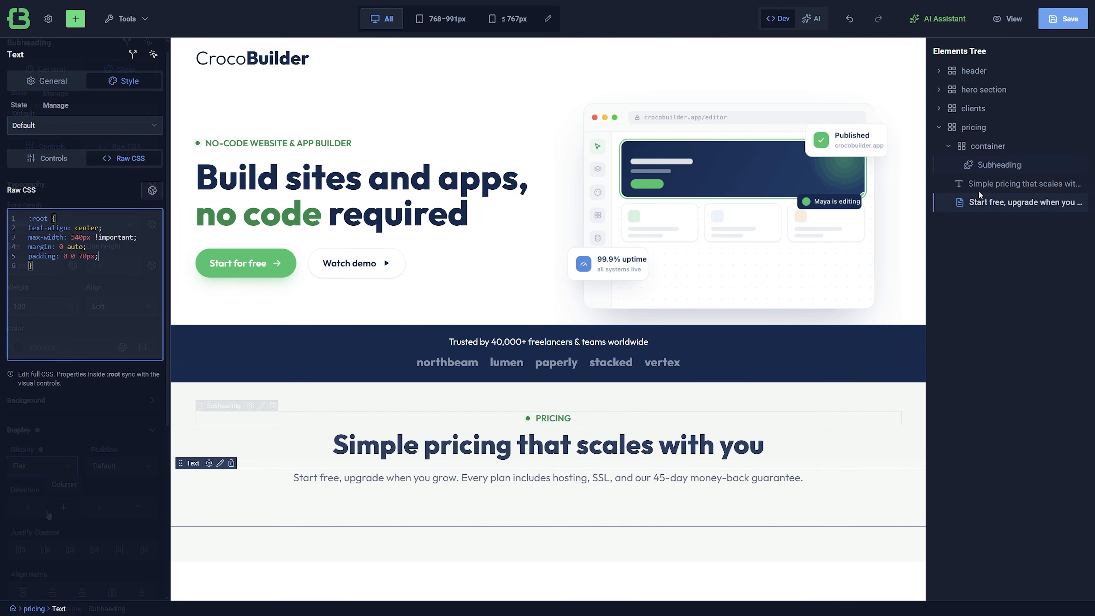
Move the "Simple pricing that scales with you" heading and the "Start free" text into the pricing container.
{"action": "left_click_drag", "start_coordinate": [983, 186], "coordinate": [990, 148]}
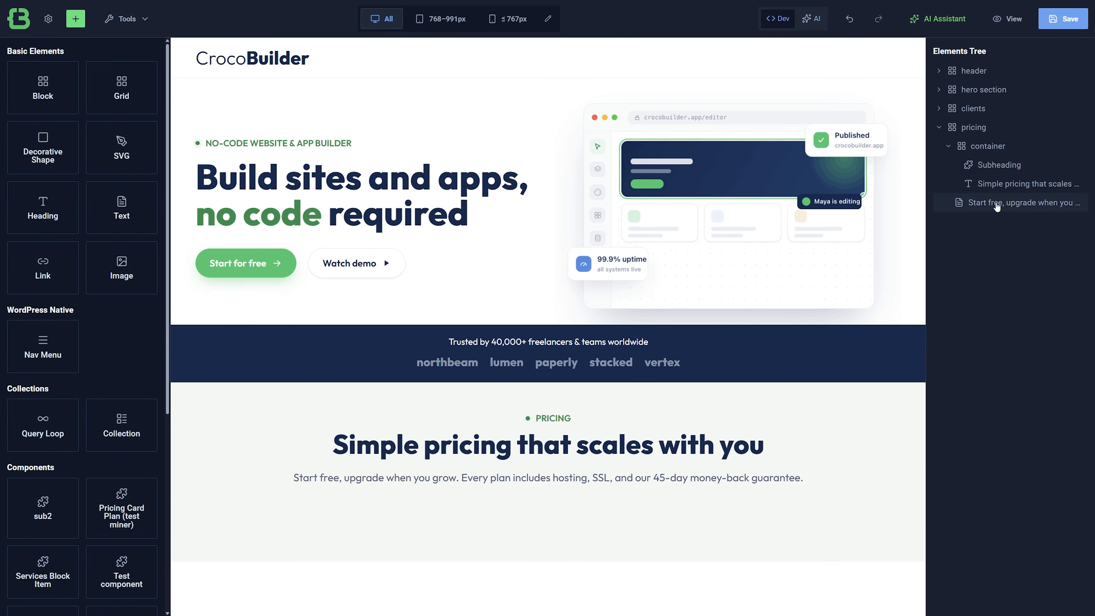
{"action": "left_click_drag", "start_coordinate": [996, 206], "coordinate": [998, 148]}
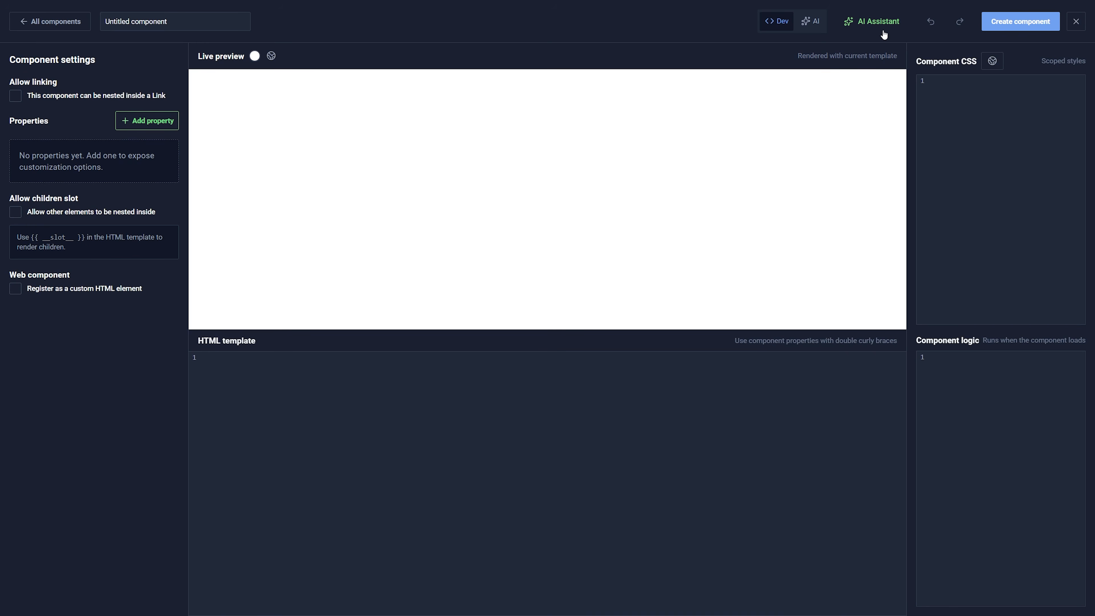
Have the AI Assistant create a reusable pricing card component with configurable fields and a repeater-based features list using the existing style variables and button classes.
{"action": "left_click", "coordinate": [882, 23]}
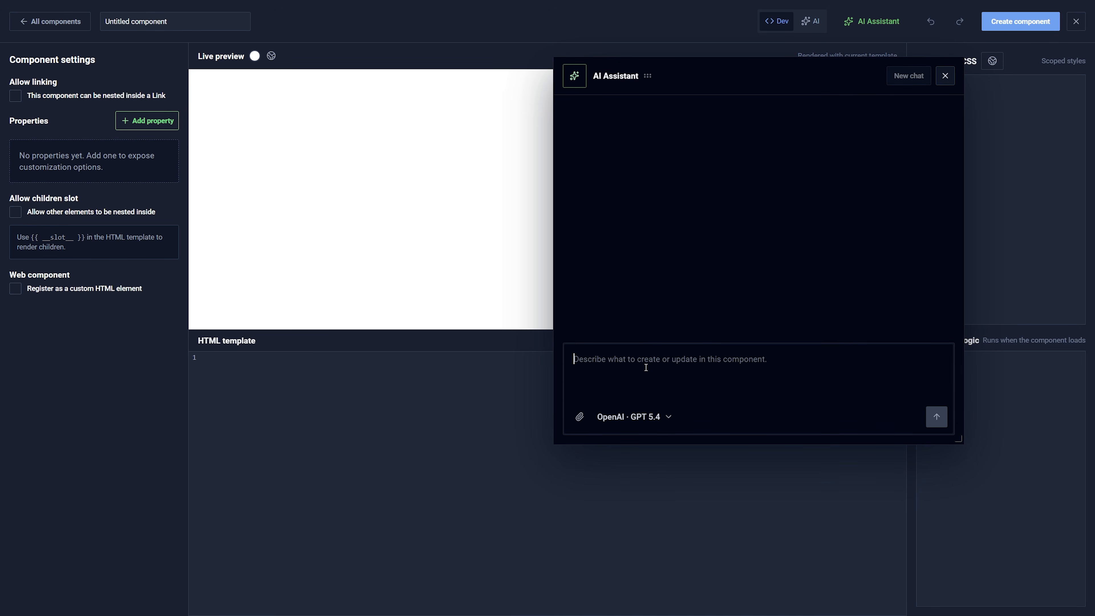
{"action": "type", "text": "create a reusable pricing car"}
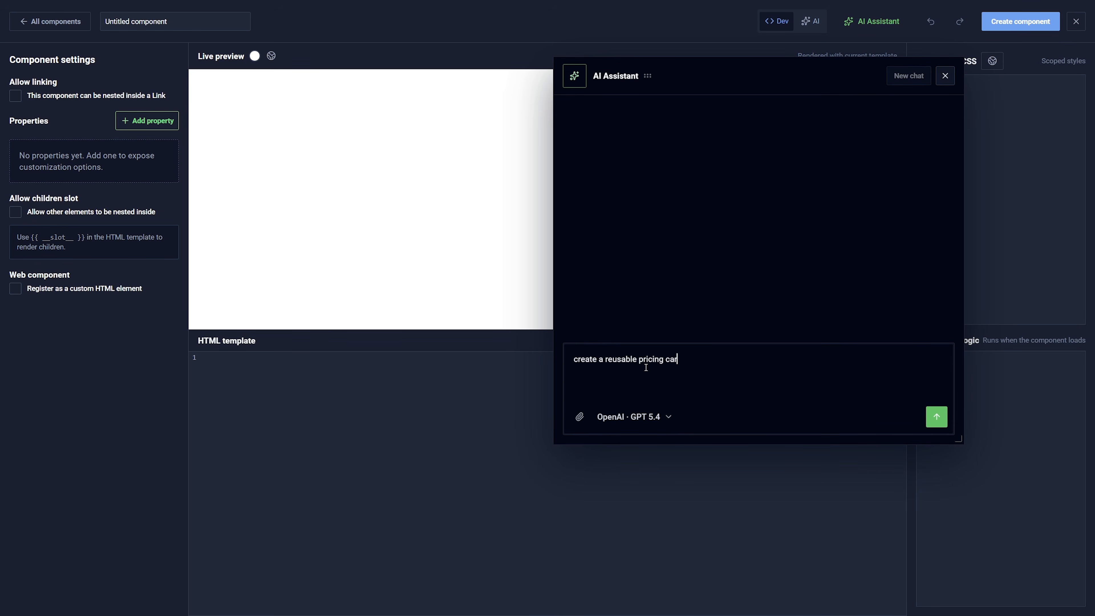
{"action": "type", "text": "d component with configurable fields and a repeater-"}
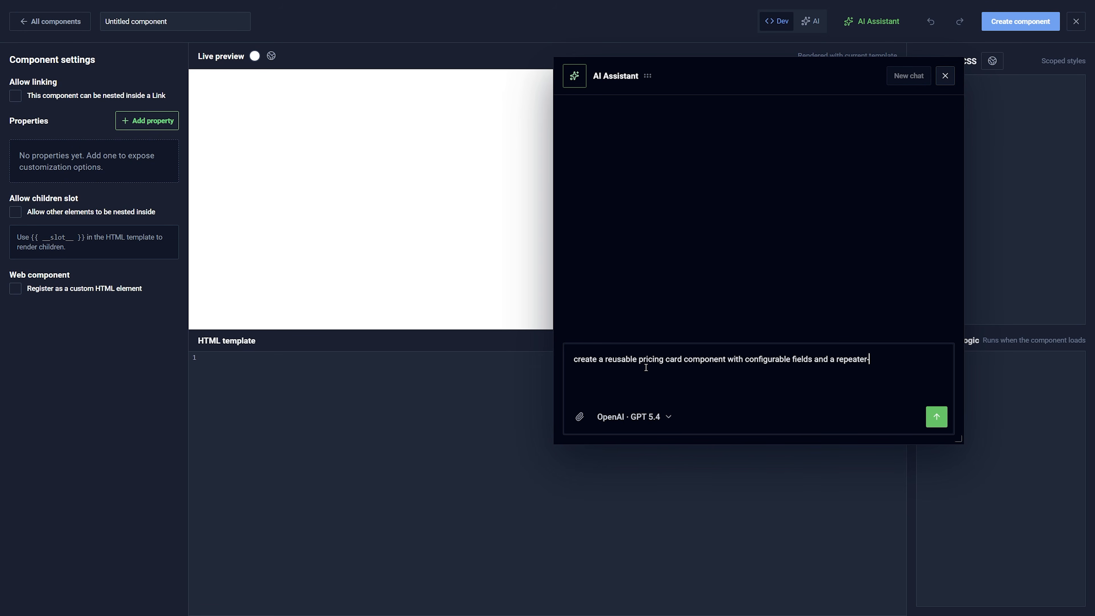
{"action": "type", "text": "based features list using the existing style variab"}
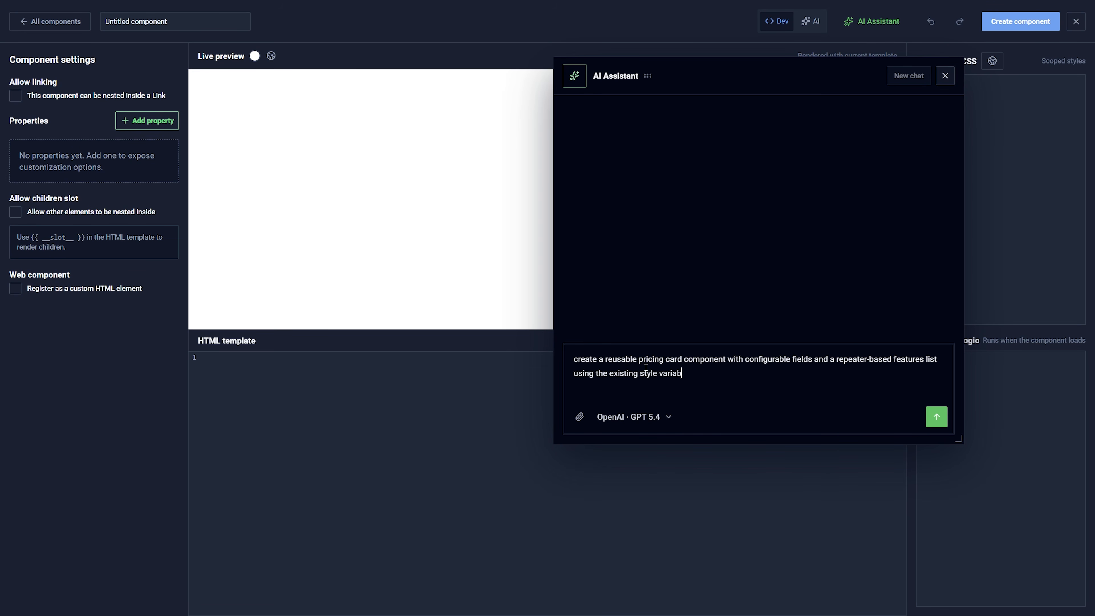
{"action": "type", "text": "les and button classes"}
{"action": "left_click", "coordinate": [934, 415]}
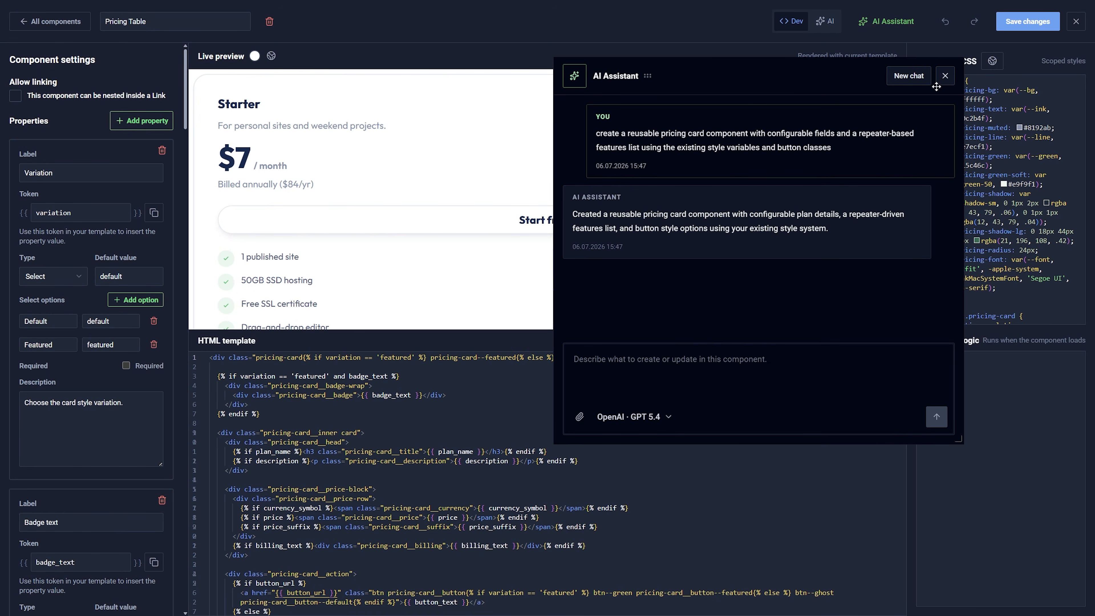
{"action": "left_click", "coordinate": [945, 75]}
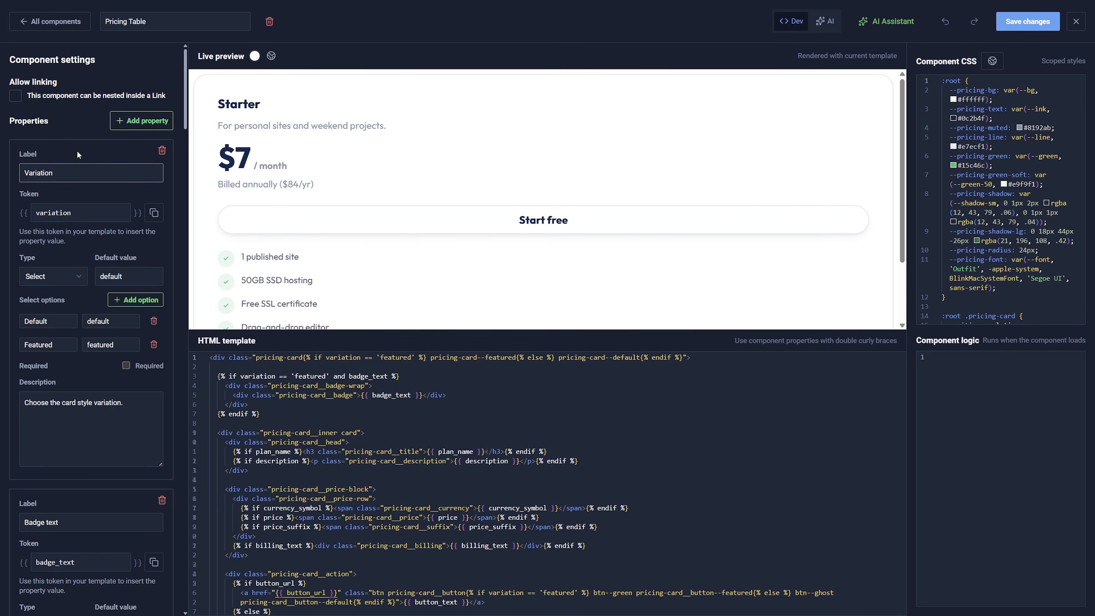
Examine the Variation property's type options and the use of "featured" in the HTML template, plus the component CSS.
{"action": "left_click", "coordinate": [80, 280]}
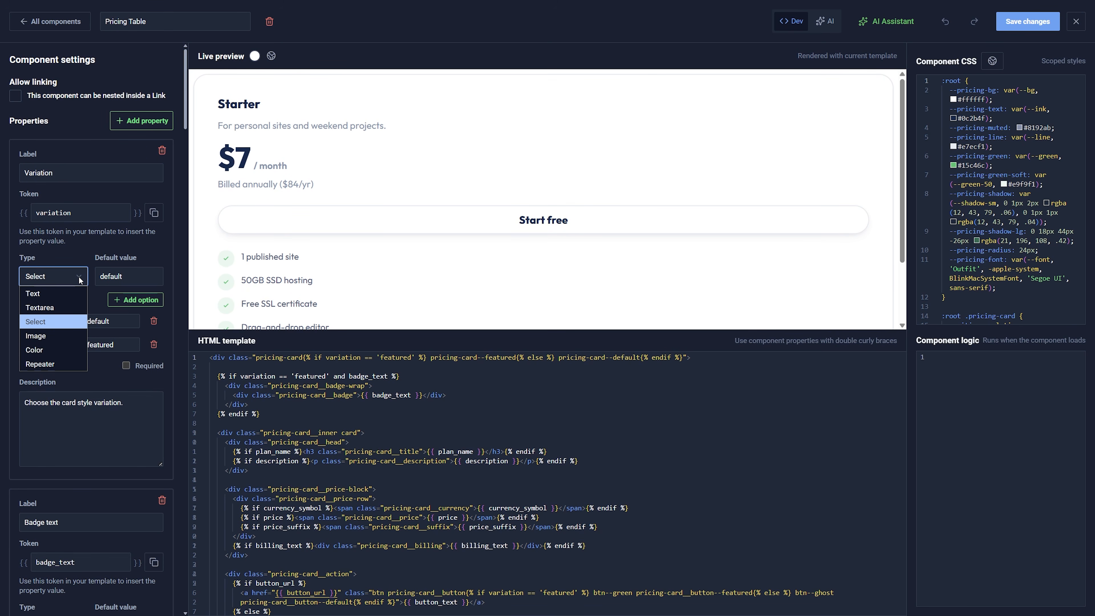
{"action": "left_click", "coordinate": [80, 280]}
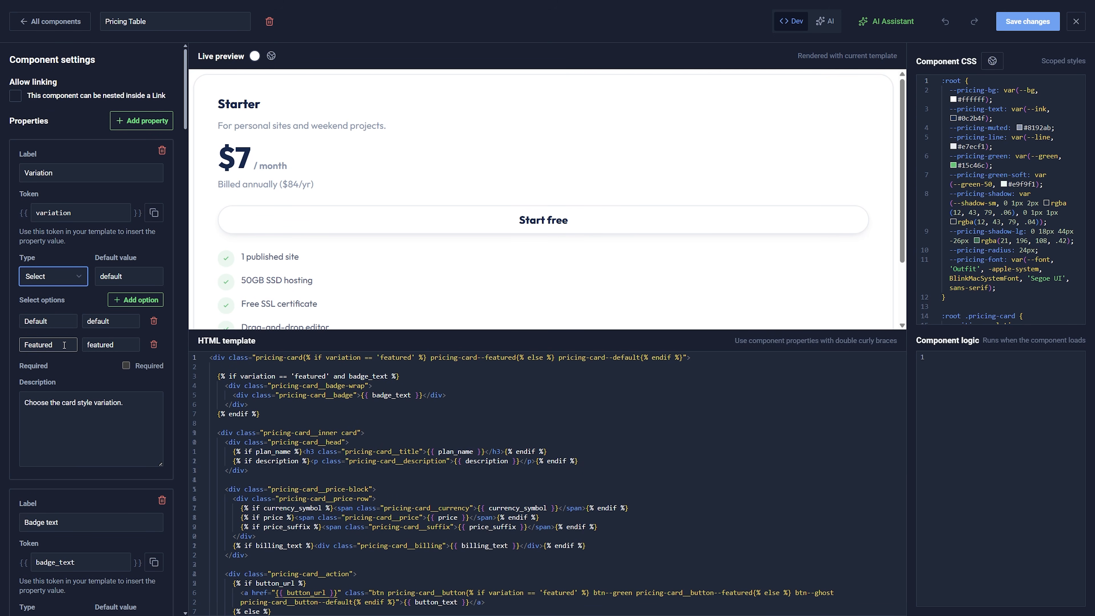
{"action": "double_click", "coordinate": [298, 375]}
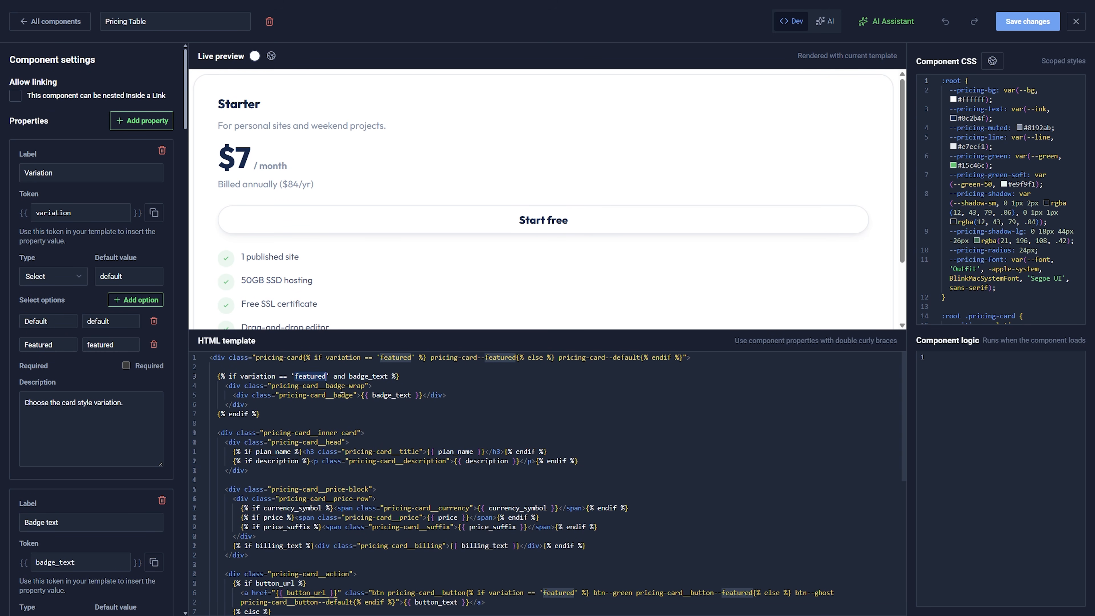
{"action": "scroll", "coordinate": [976, 219], "scroll_direction": "down", "scroll_amount": 8}
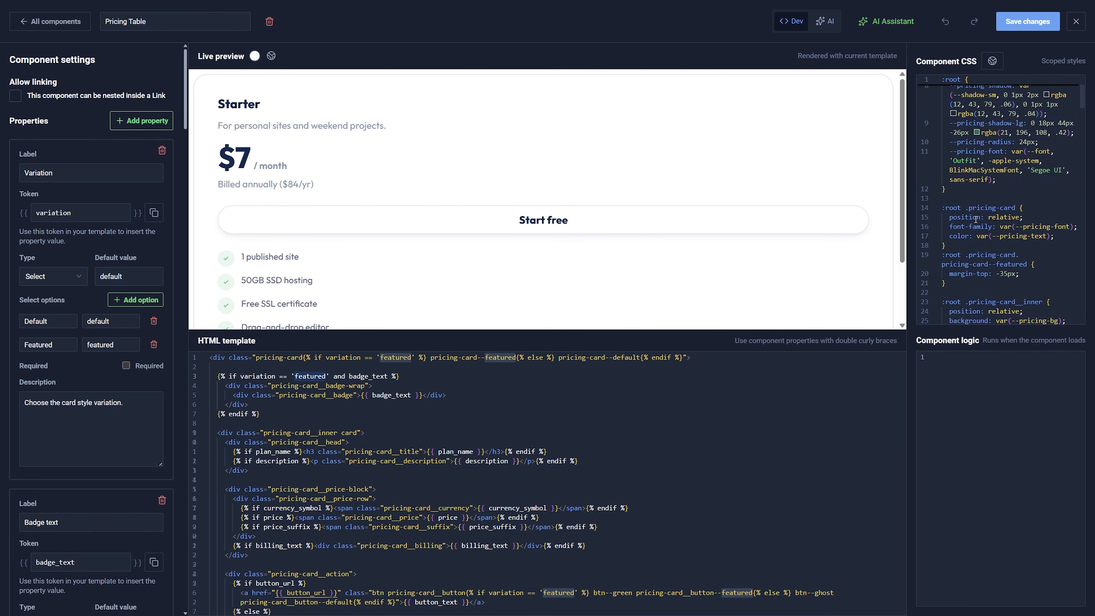
{"action": "scroll", "coordinate": [975, 219], "scroll_direction": "down", "scroll_amount": 10}
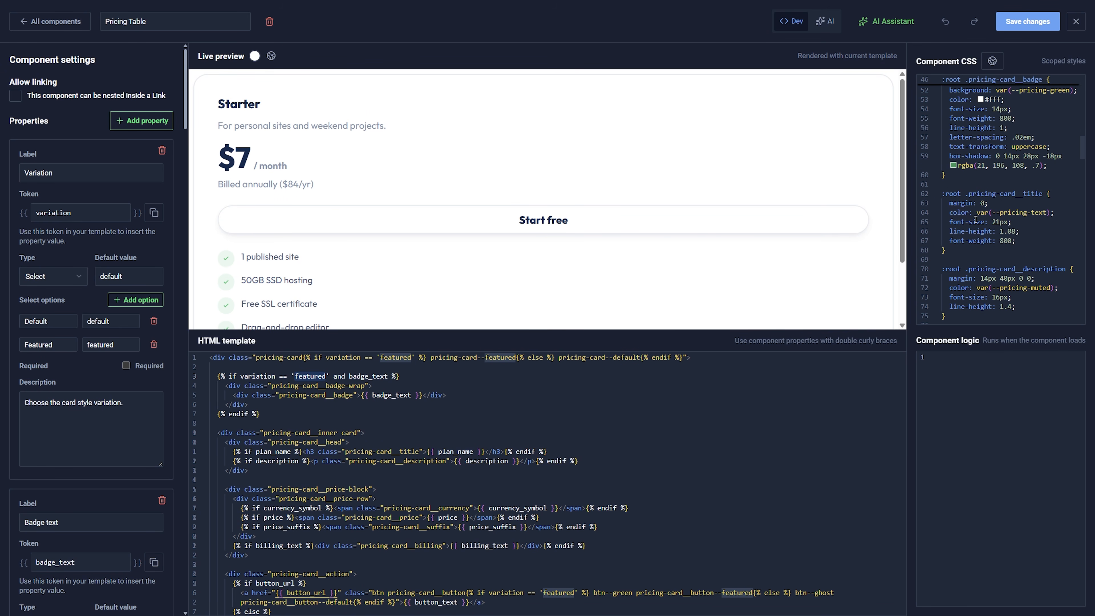
{"action": "scroll", "coordinate": [975, 219], "scroll_direction": "down", "scroll_amount": 4}
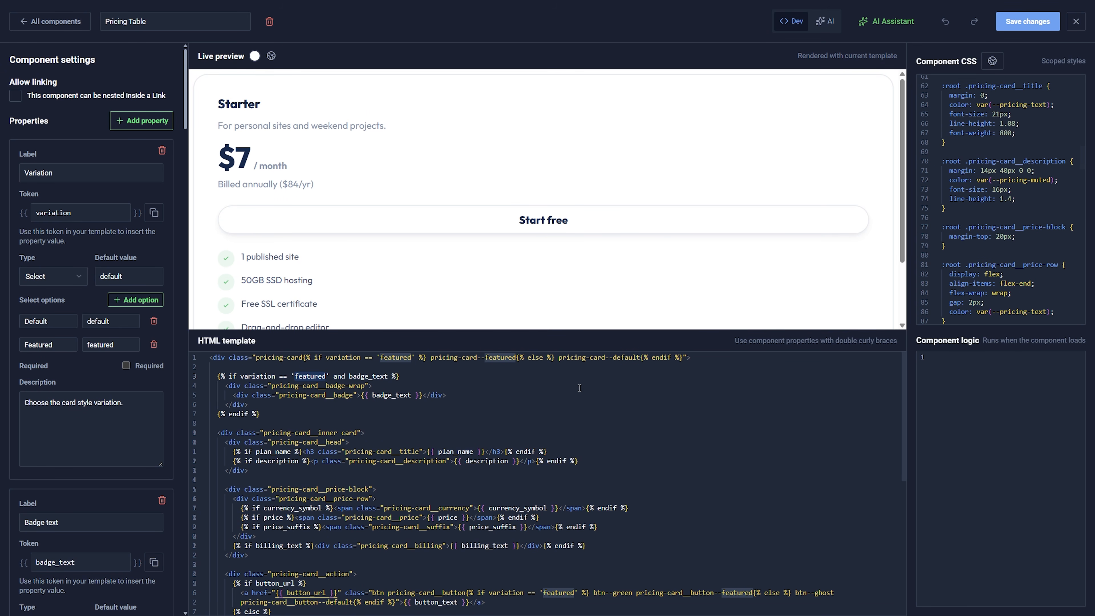
Review the remaining component properties from Badge text through the Features repeater, including its type options and repeater fields.
{"action": "scroll", "coordinate": [142, 482], "scroll_direction": "down", "scroll_amount": 6}
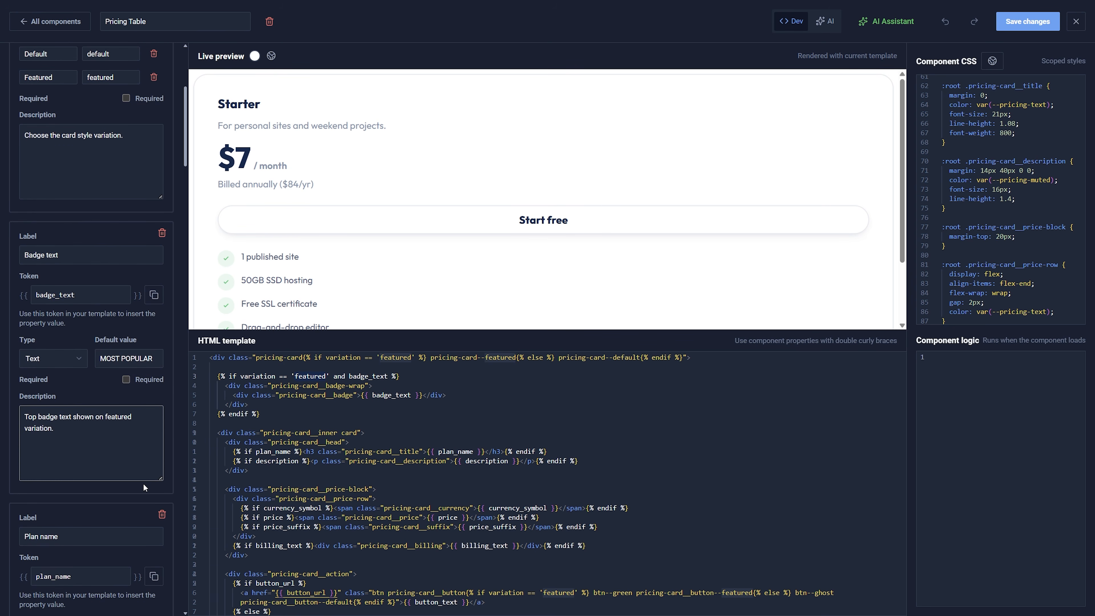
{"action": "left_click_drag", "start_coordinate": [157, 361], "coordinate": [89, 356]}
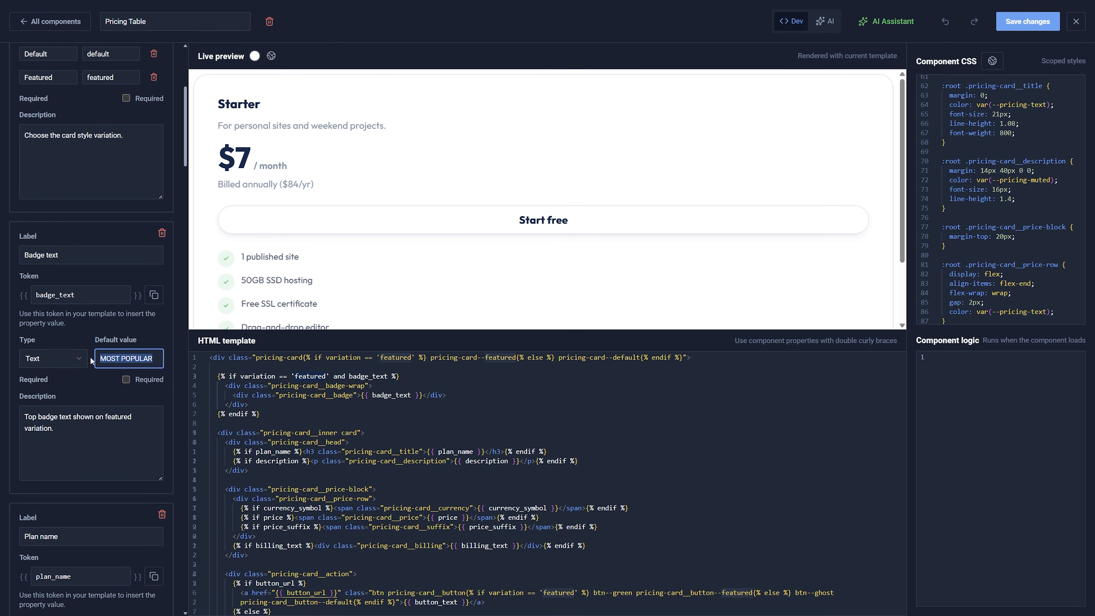
{"action": "left_click", "coordinate": [89, 390]}
{"action": "left_click", "coordinate": [80, 427]}
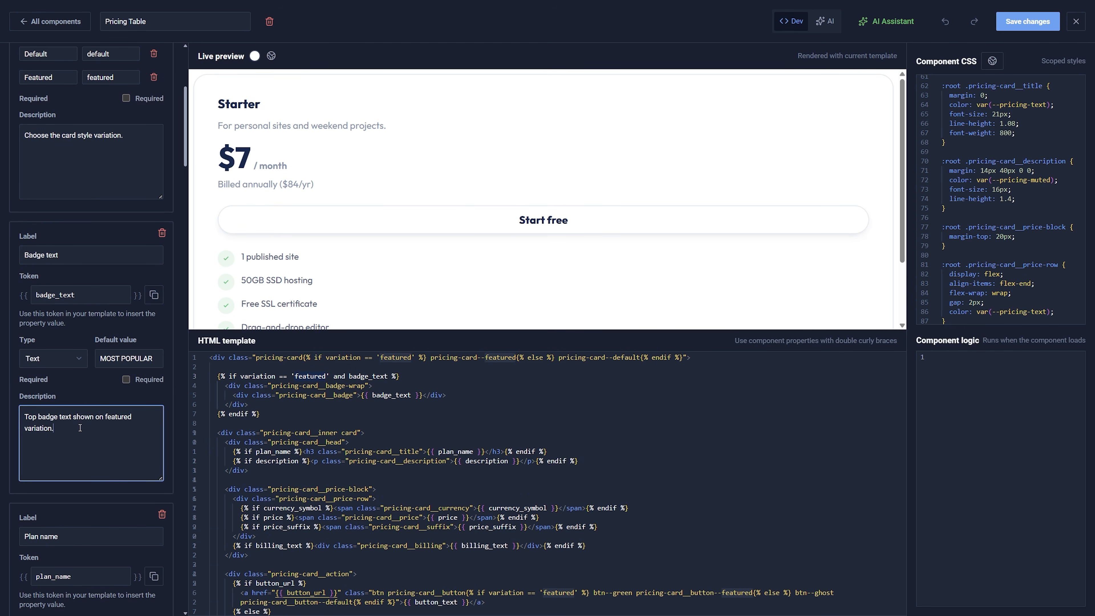
{"action": "scroll", "coordinate": [83, 388], "scroll_direction": "down", "scroll_amount": 17}
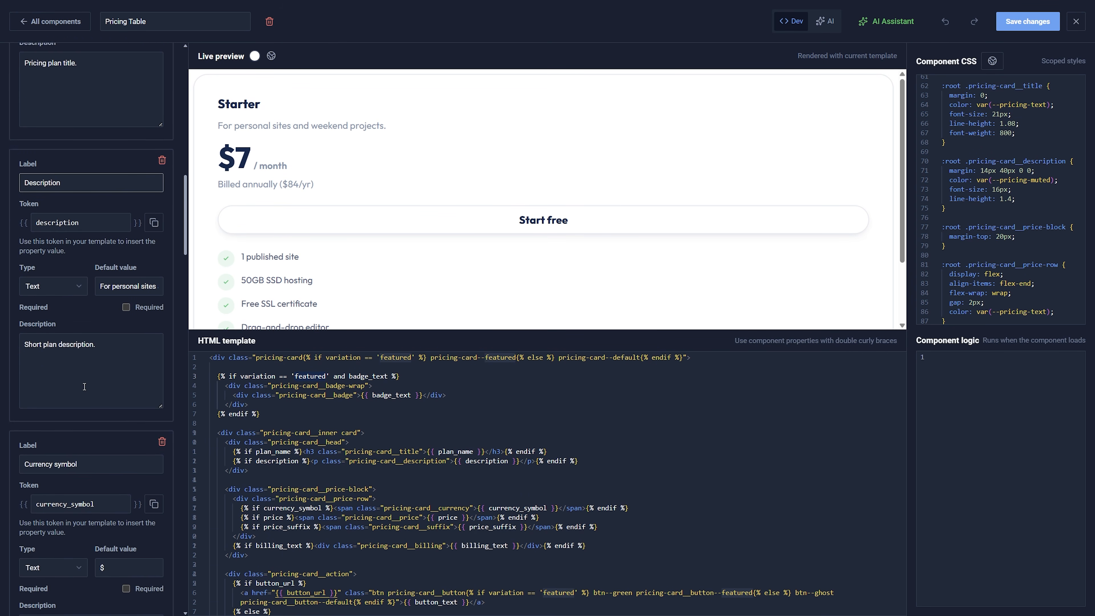
{"action": "scroll", "coordinate": [84, 389], "scroll_direction": "down", "scroll_amount": 9}
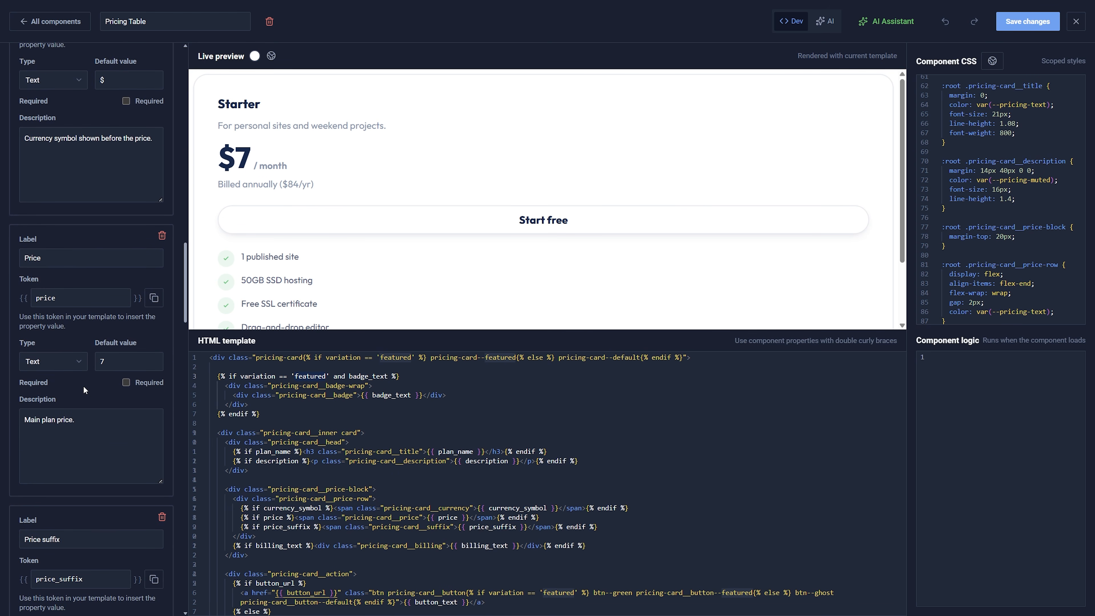
{"action": "scroll", "coordinate": [83, 385], "scroll_direction": "down", "scroll_amount": 17}
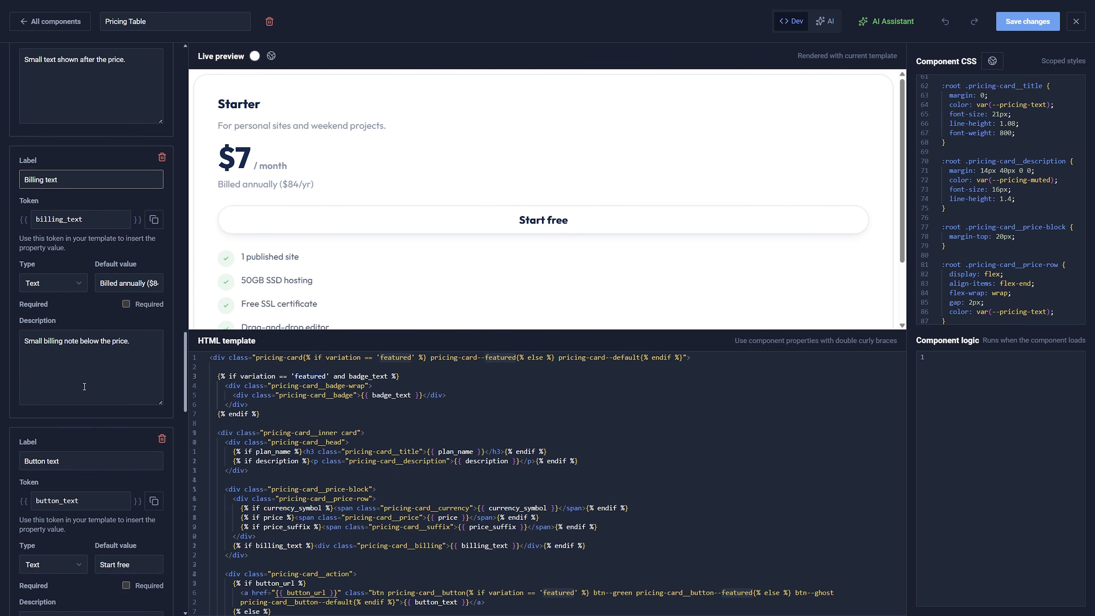
{"action": "scroll", "coordinate": [84, 387], "scroll_direction": "down", "scroll_amount": 20}
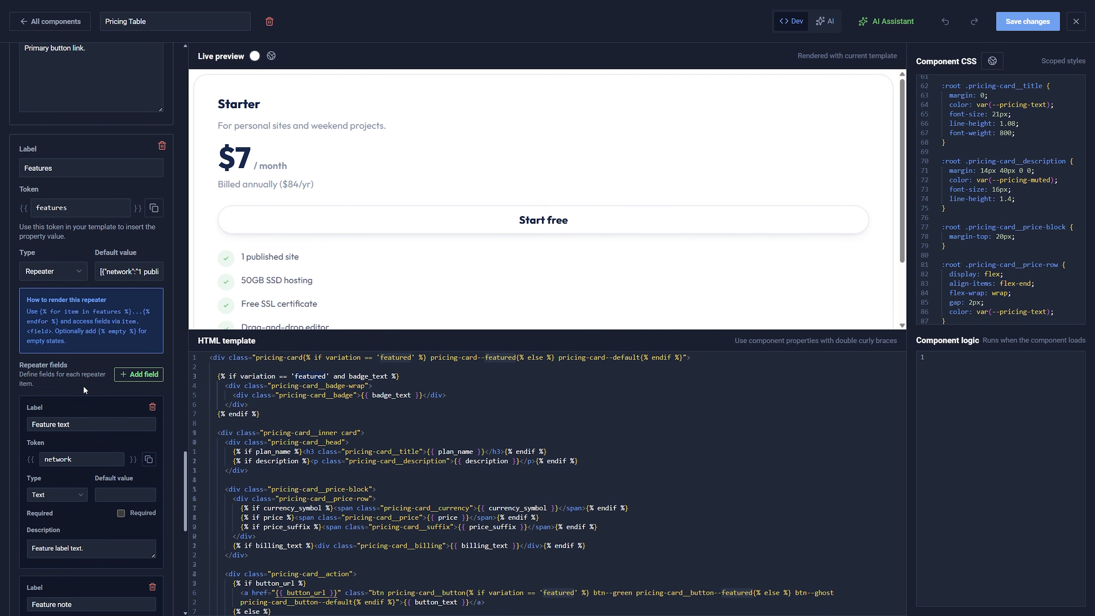
{"action": "left_click", "coordinate": [73, 273]}
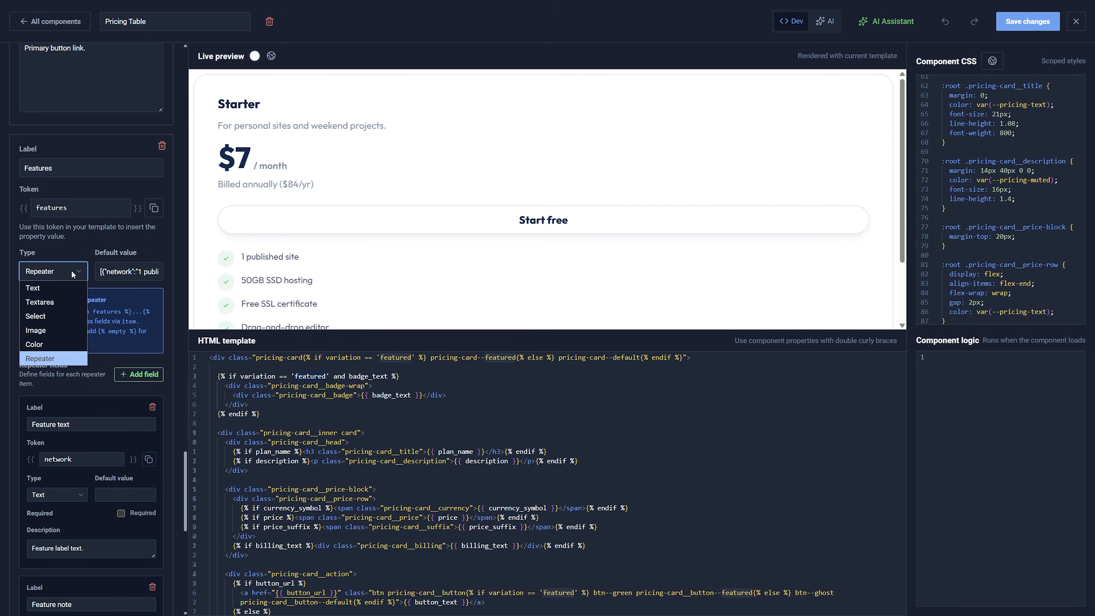
{"action": "left_click", "coordinate": [72, 273]}
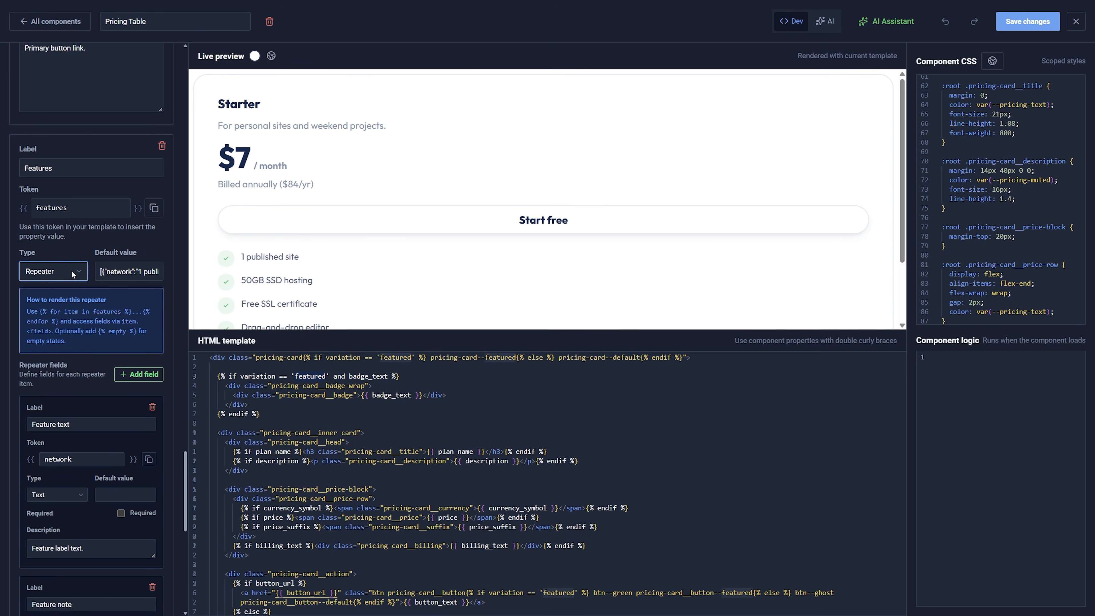
{"action": "scroll", "coordinate": [105, 392], "scroll_direction": "down", "scroll_amount": 4}
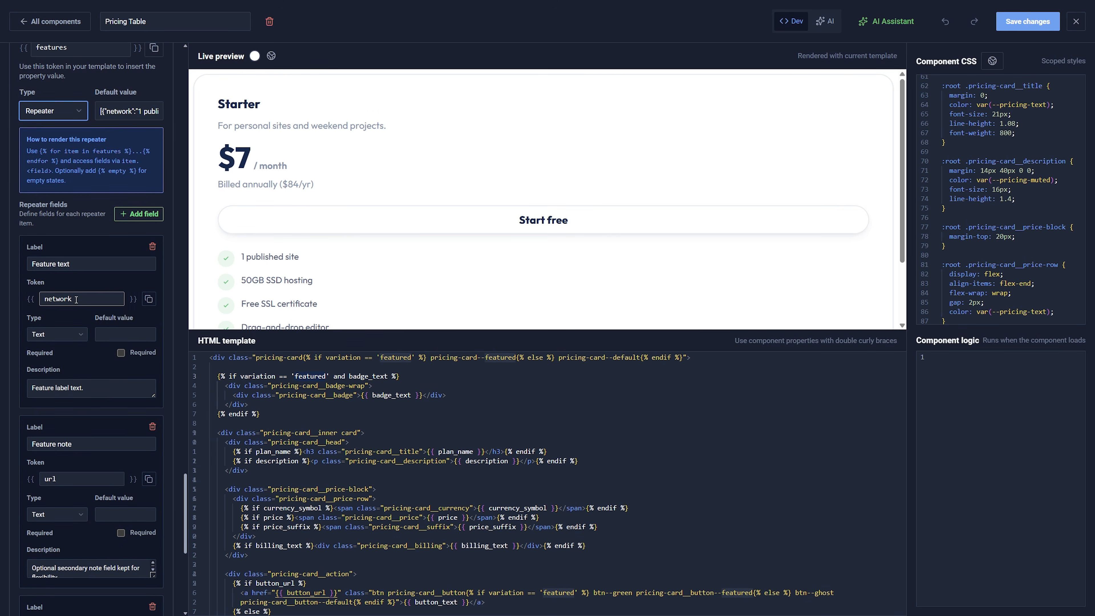
{"action": "scroll", "coordinate": [94, 484], "scroll_direction": "down", "scroll_amount": 5}
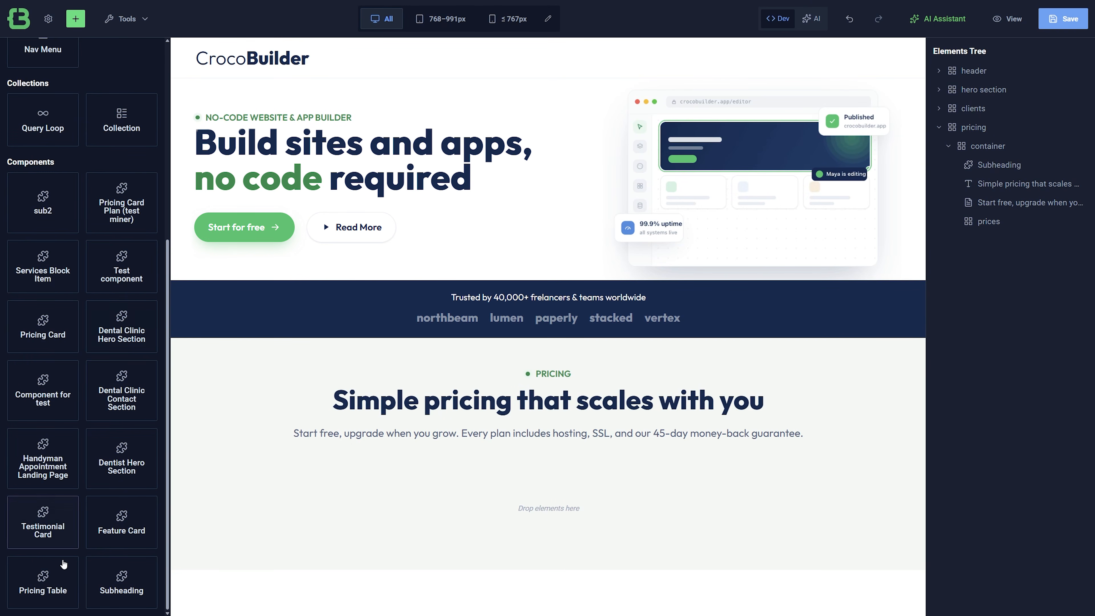
Insert the Pricing Table component into the prices container and duplicate it twice to make three cards.
{"action": "left_click_drag", "start_coordinate": [47, 583], "coordinate": [980, 222]}
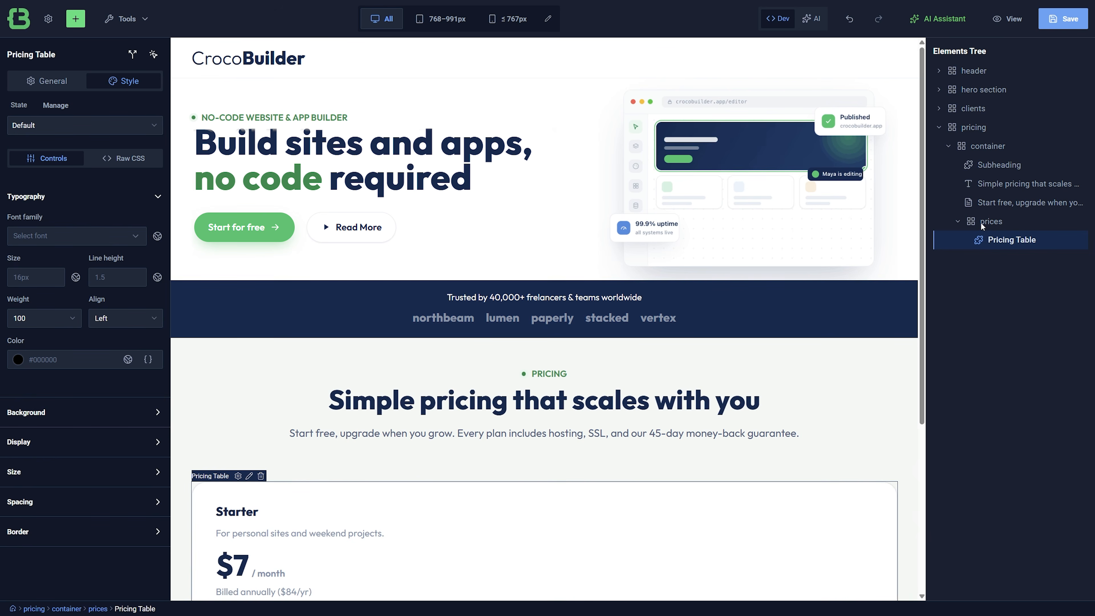
{"action": "scroll", "coordinate": [865, 268], "scroll_direction": "down", "scroll_amount": 5}
{"action": "scroll", "coordinate": [867, 272], "scroll_direction": "down", "scroll_amount": 1}
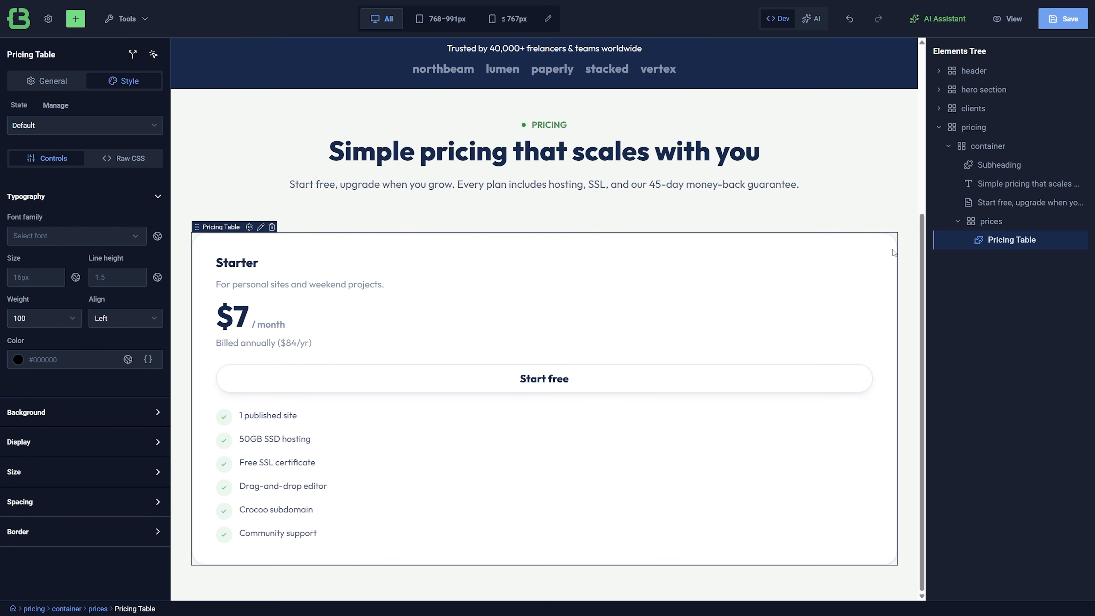
{"action": "right_click", "coordinate": [1016, 239]}
{"action": "left_click", "coordinate": [1034, 252]}
{"action": "right_click", "coordinate": [1013, 259]}
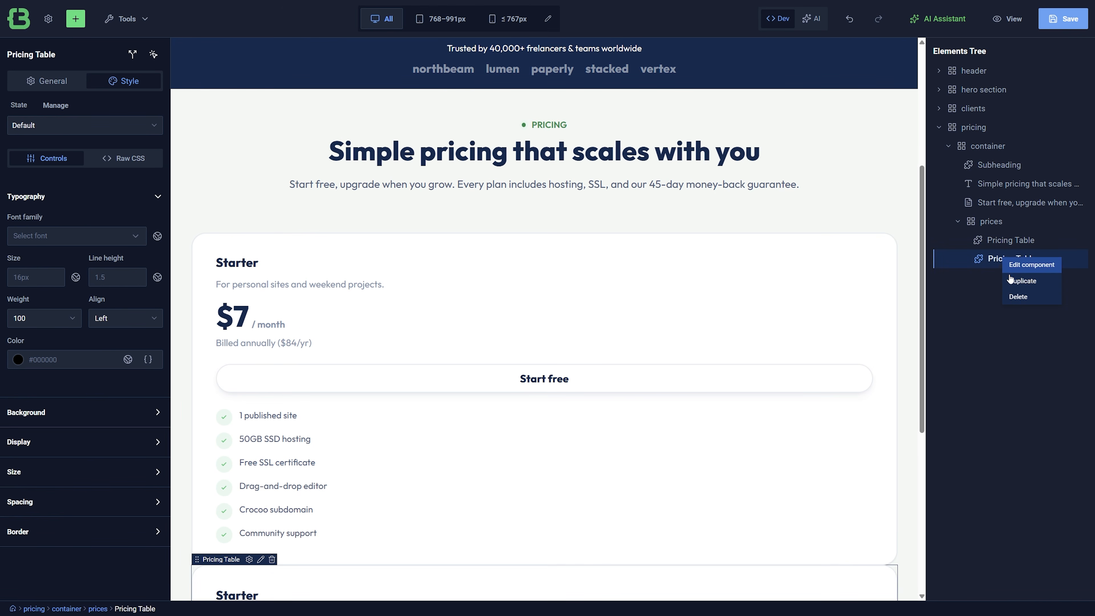
{"action": "left_click", "coordinate": [1031, 271]}
Set the prices container's display to Flex with items aligned to the start and a column gap of 20px.
{"action": "left_click", "coordinate": [990, 220]}
{"action": "left_click", "coordinate": [86, 444]}
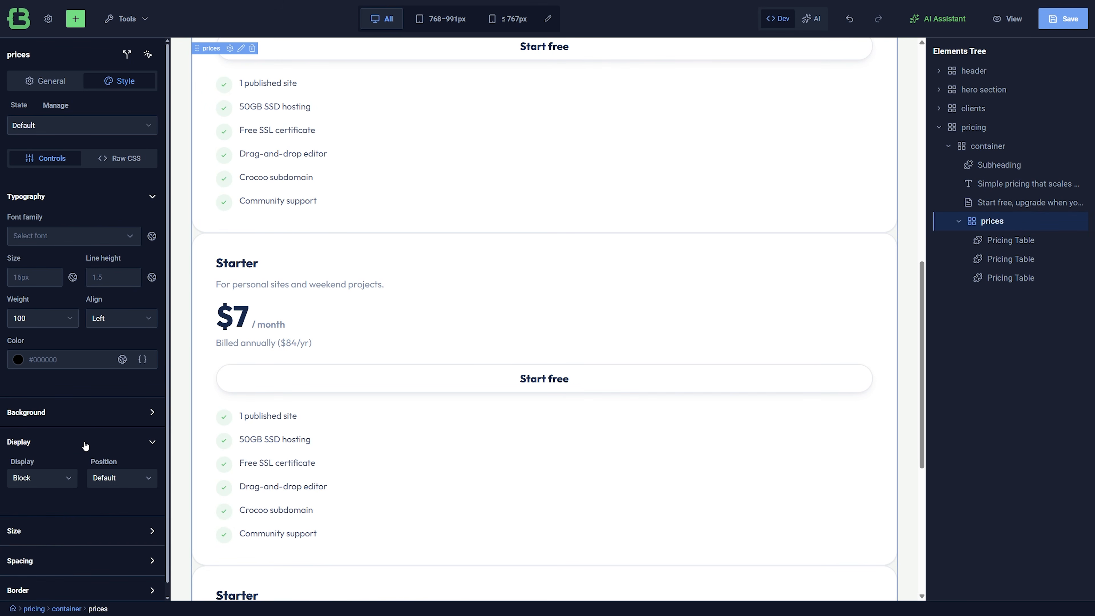
{"action": "left_click", "coordinate": [42, 477]}
{"action": "left_click", "coordinate": [37, 523]}
{"action": "scroll", "coordinate": [39, 509], "scroll_direction": "down", "scroll_amount": 3}
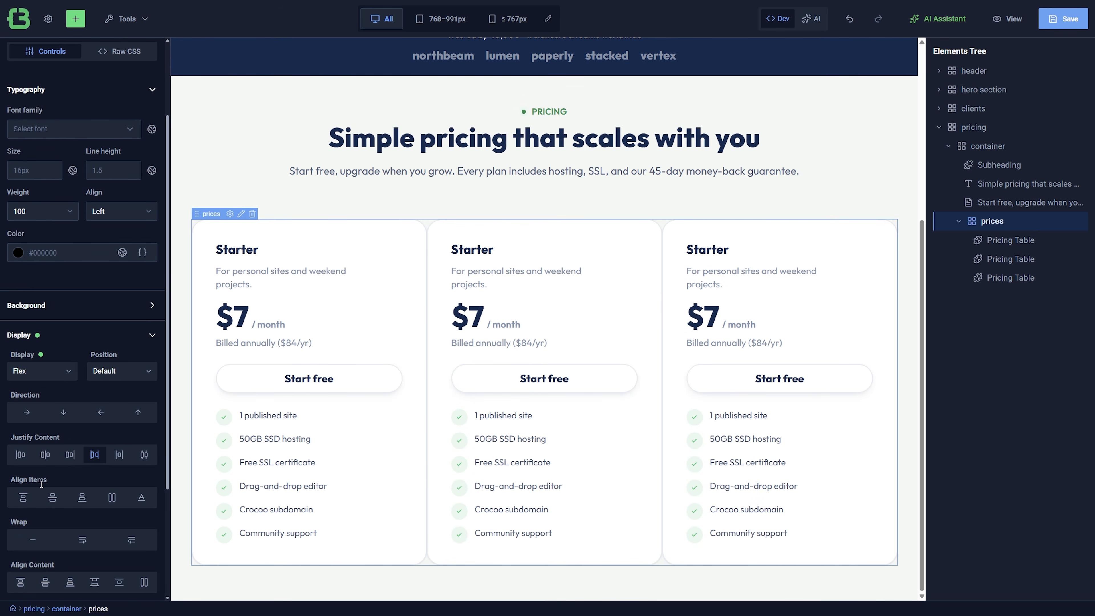
{"action": "scroll", "coordinate": [66, 519], "scroll_direction": "down", "scroll_amount": 2}
{"action": "left_click", "coordinate": [108, 518]}
{"action": "type", "text": "20px"}
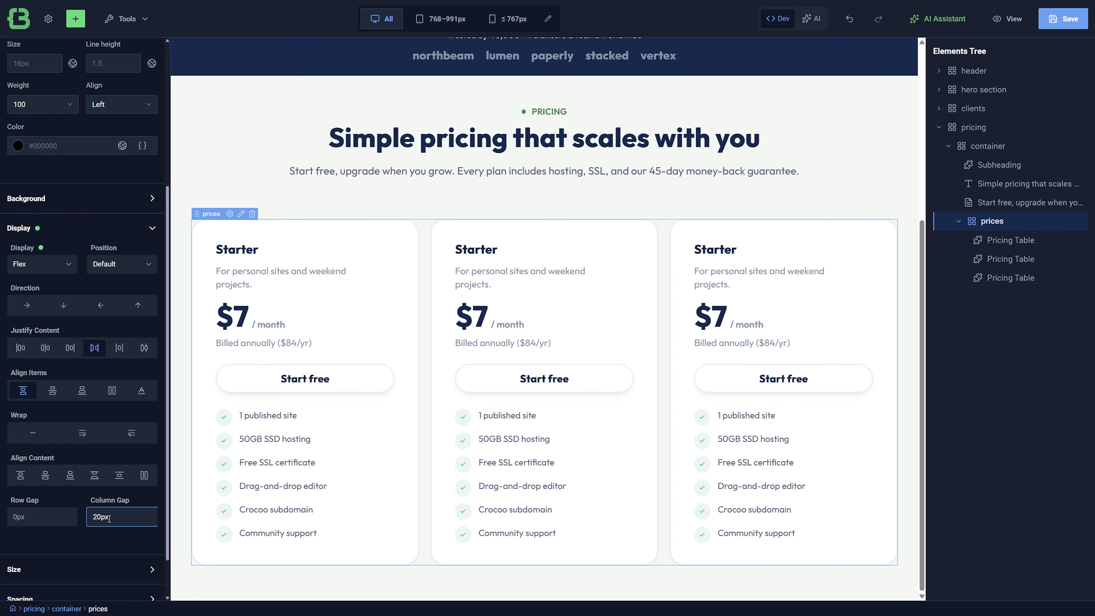
Set the variation of the middle Pricing Table to Featured.
{"action": "left_click", "coordinate": [1012, 259]}
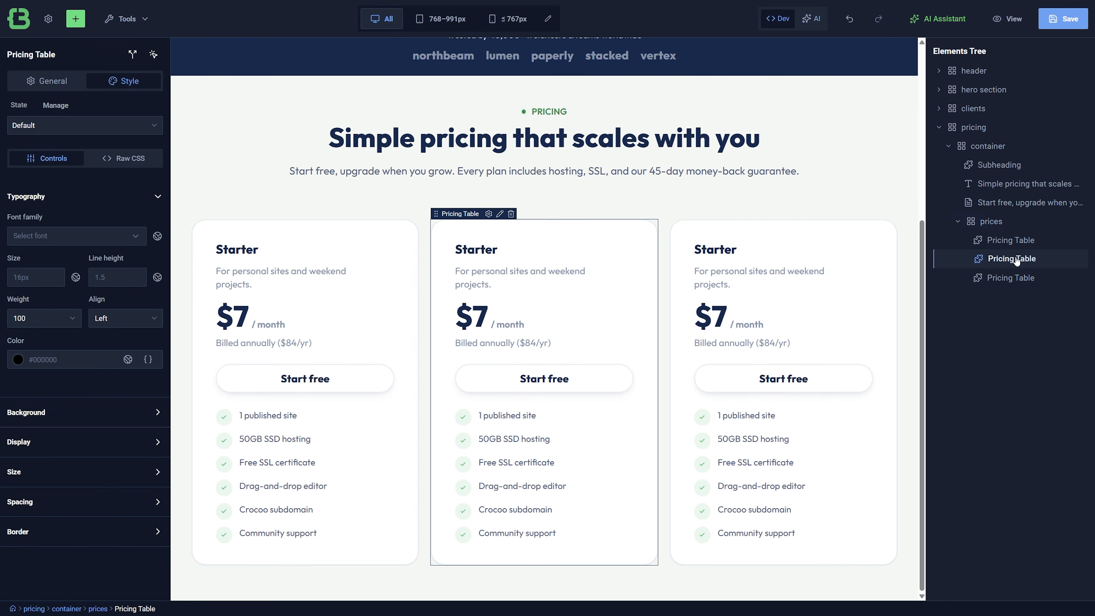
{"action": "left_click", "coordinate": [42, 81]}
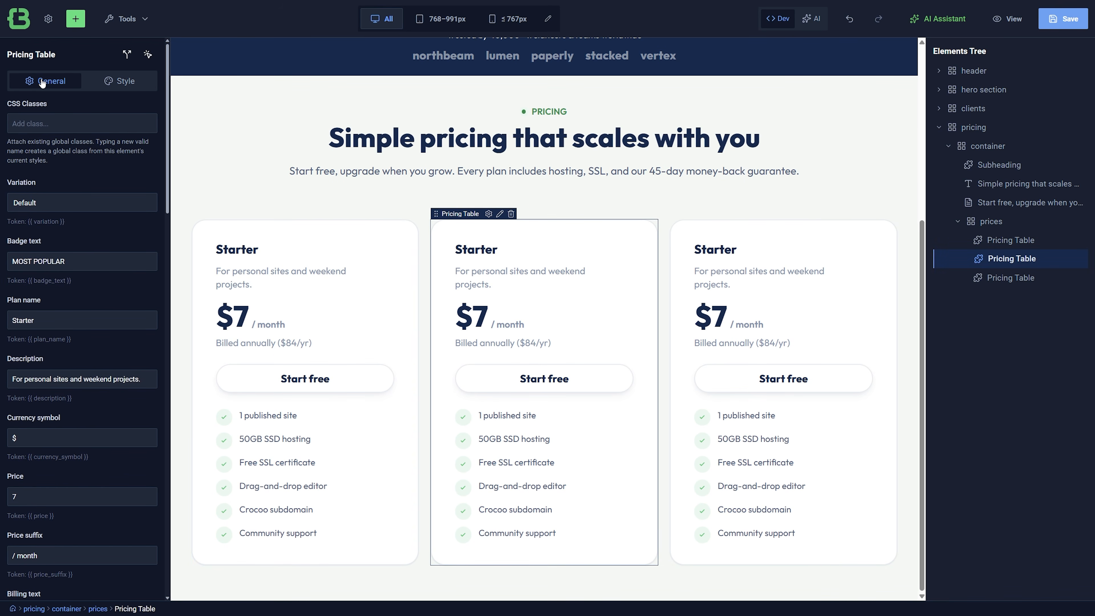
{"action": "left_click", "coordinate": [77, 200]}
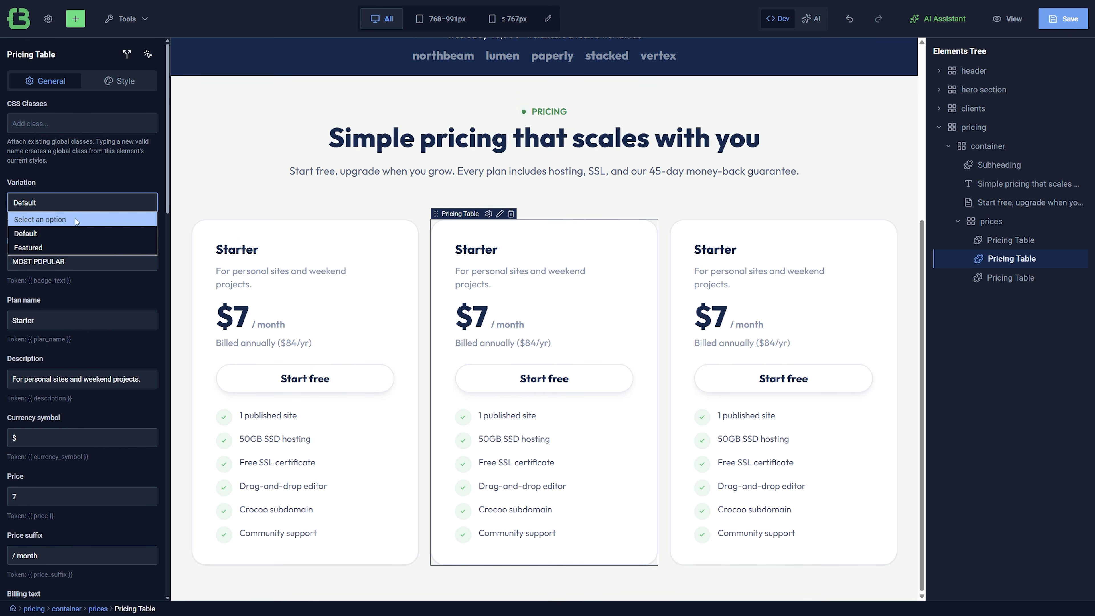
{"action": "left_click", "coordinate": [76, 247]}
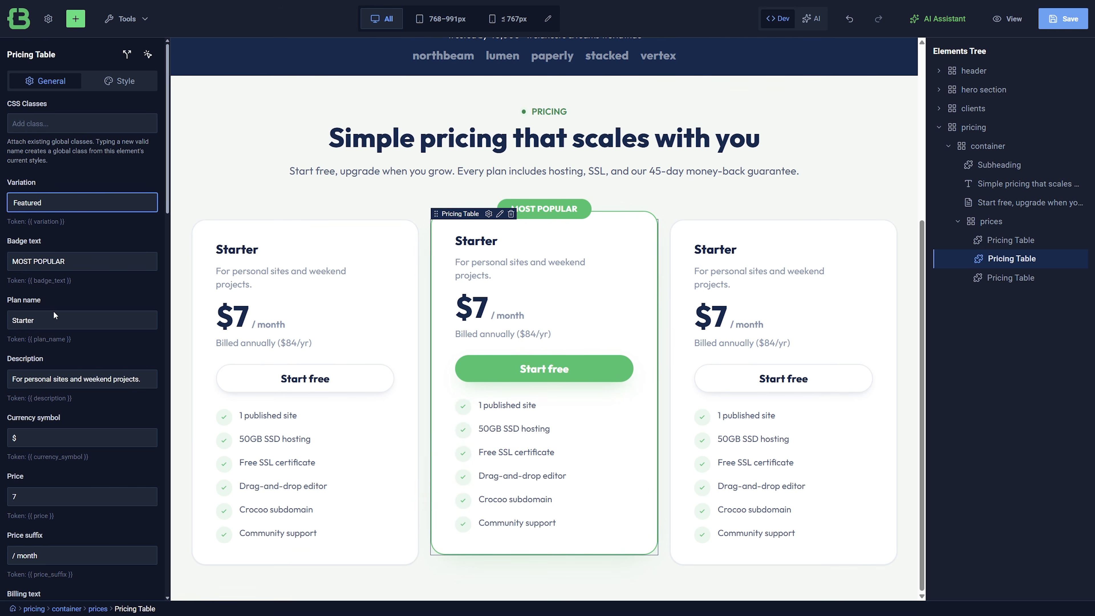
Set the middle card's plan name to "Pro" and its description to "For freelancers and growing businesses.".
{"action": "triple_click", "coordinate": [52, 319]}
{"action": "type", "text": "Pro"}
{"action": "triple_click", "coordinate": [52, 379]}
{"action": "type", "text": "For freelancers and growing businesses."}
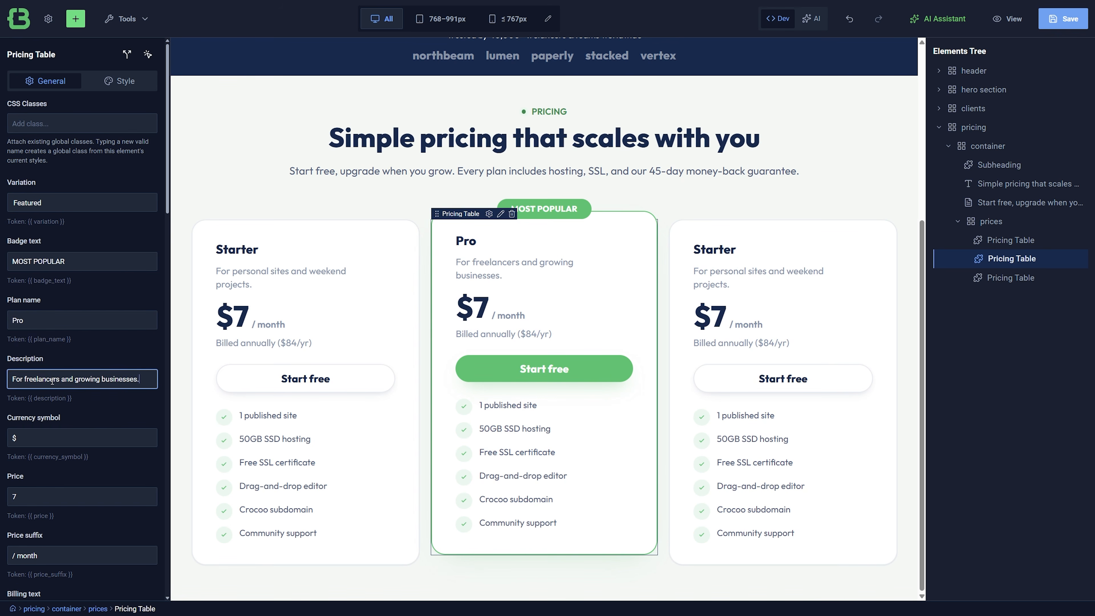
Set the middle card's price to 15 and its billing text to "Billed annually ($180/yr)".
{"action": "double_click", "coordinate": [20, 498]}
{"action": "type", "text": "15"}
{"action": "scroll", "coordinate": [18, 499], "scroll_direction": "down", "scroll_amount": 2}
{"action": "scroll", "coordinate": [18, 499], "scroll_direction": "down", "scroll_amount": 1}
{"action": "double_click", "coordinate": [68, 454]}
{"action": "type", "text": "180"}
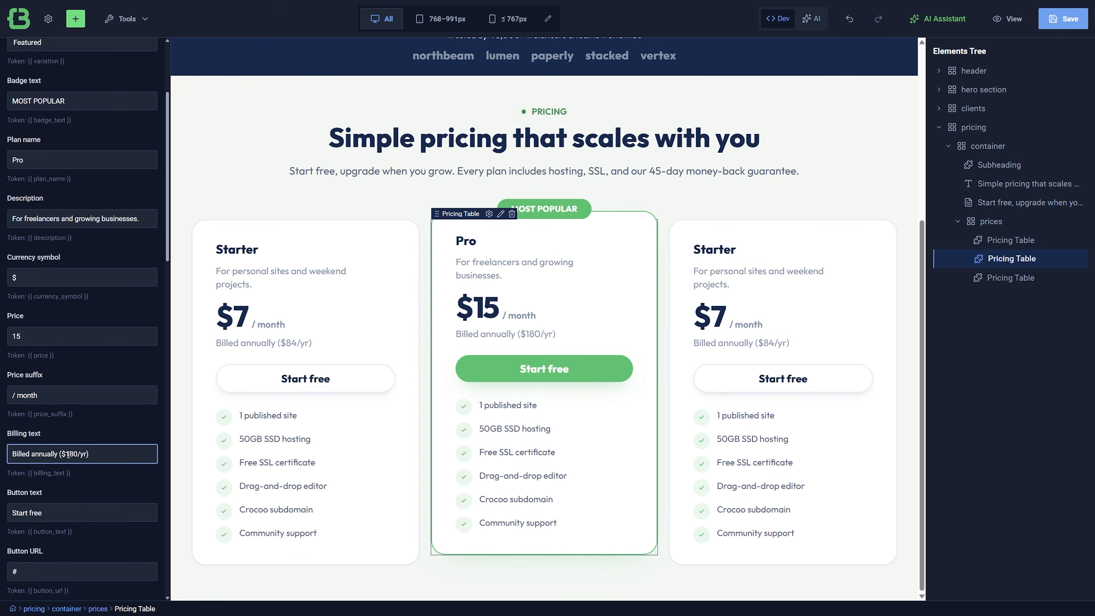
Change the middle pricing card's first feature to "10 published sites" and its second to "200GB SSD hosting".
{"action": "scroll", "coordinate": [68, 456], "scroll_direction": "down", "scroll_amount": 7}
{"action": "left_click", "coordinate": [25, 327]}
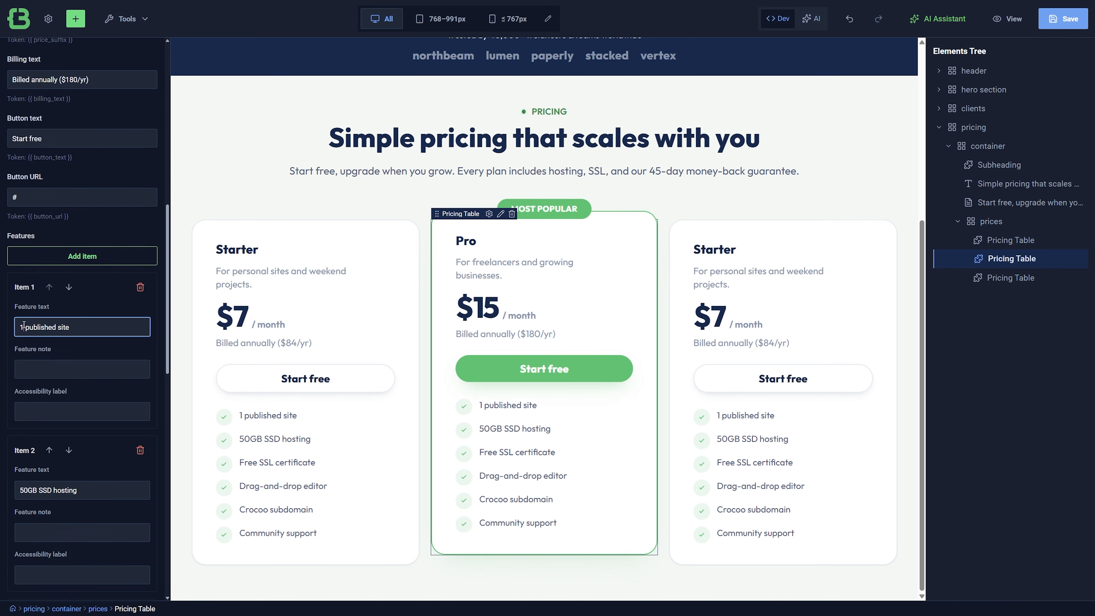
{"action": "type", "text": "0"}
{"action": "type", "text": "s"}
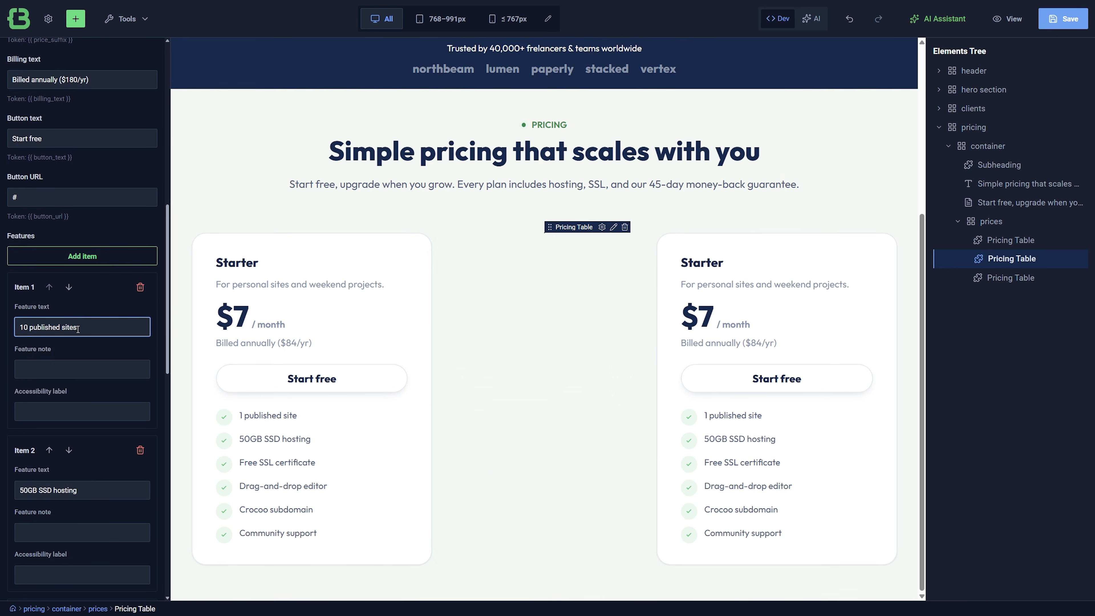
{"action": "scroll", "coordinate": [63, 335], "scroll_direction": "down", "scroll_amount": 3}
{"action": "left_click", "coordinate": [33, 330]}
{"action": "key", "text": "BackSpace"}
{"action": "key", "text": "BackSpace"}
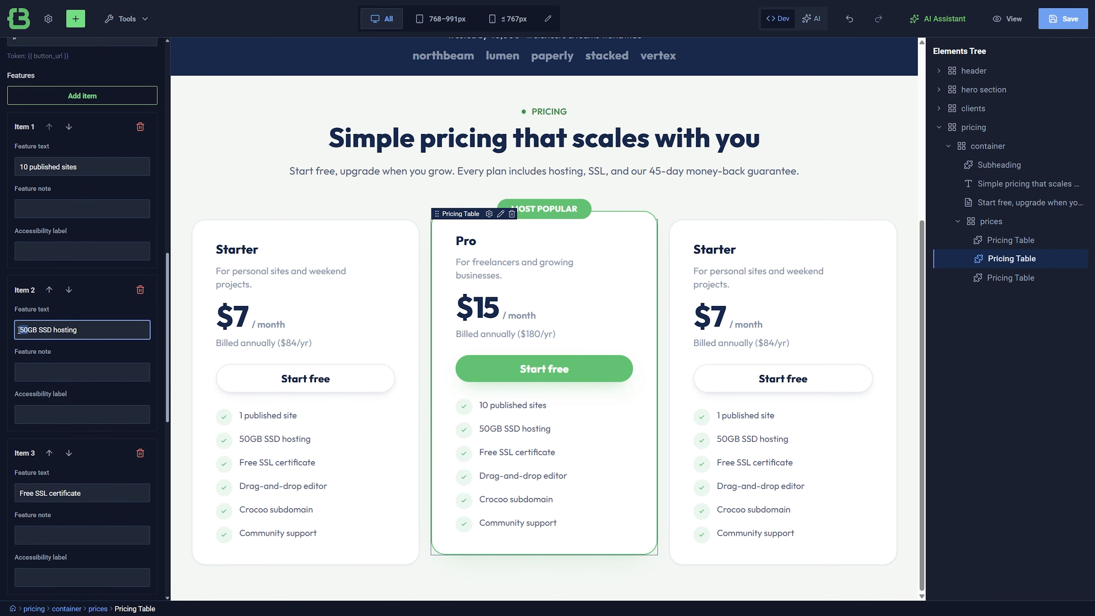
{"action": "type", "text": "200"}
Correct the middle pricing card's fifth feature text to "Croco subdomain".
{"action": "scroll", "coordinate": [31, 345], "scroll_direction": "down", "scroll_amount": 2}
{"action": "scroll", "coordinate": [30, 342], "scroll_direction": "down", "scroll_amount": 6}
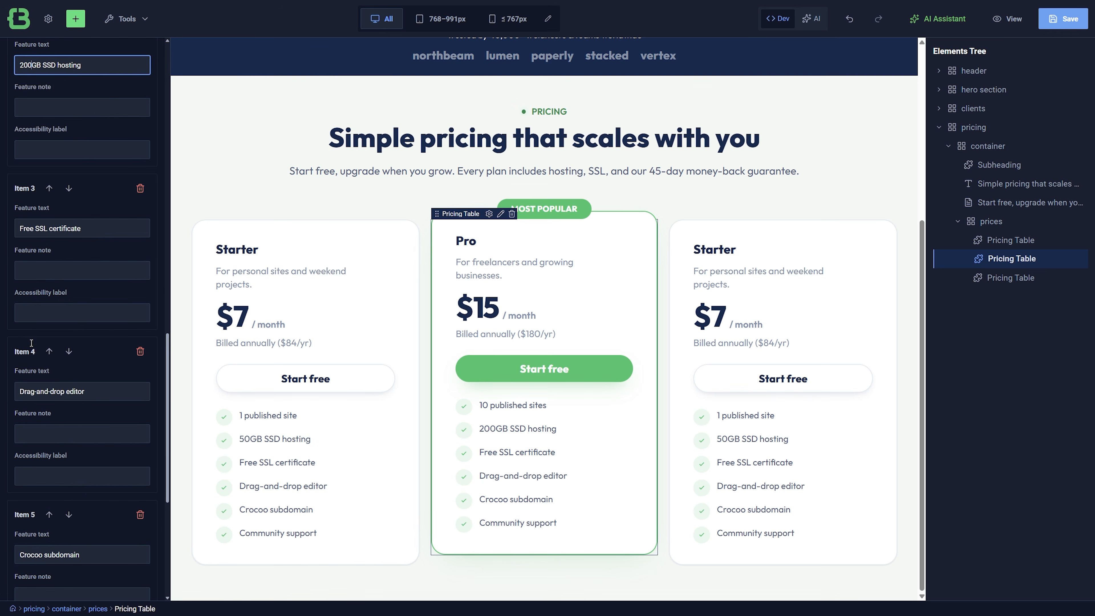
{"action": "left_click", "coordinate": [41, 409]}
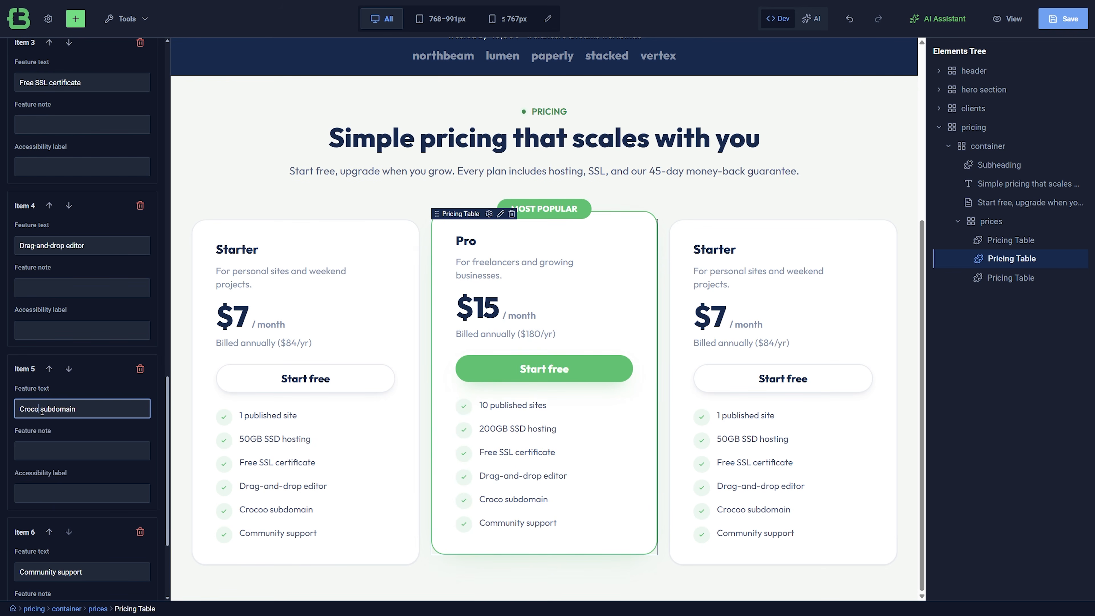
Remove the "Crocoo subdomain" and "Free SSL certificate" features from the first Starter pricing card.
{"action": "left_click", "coordinate": [986, 241]}
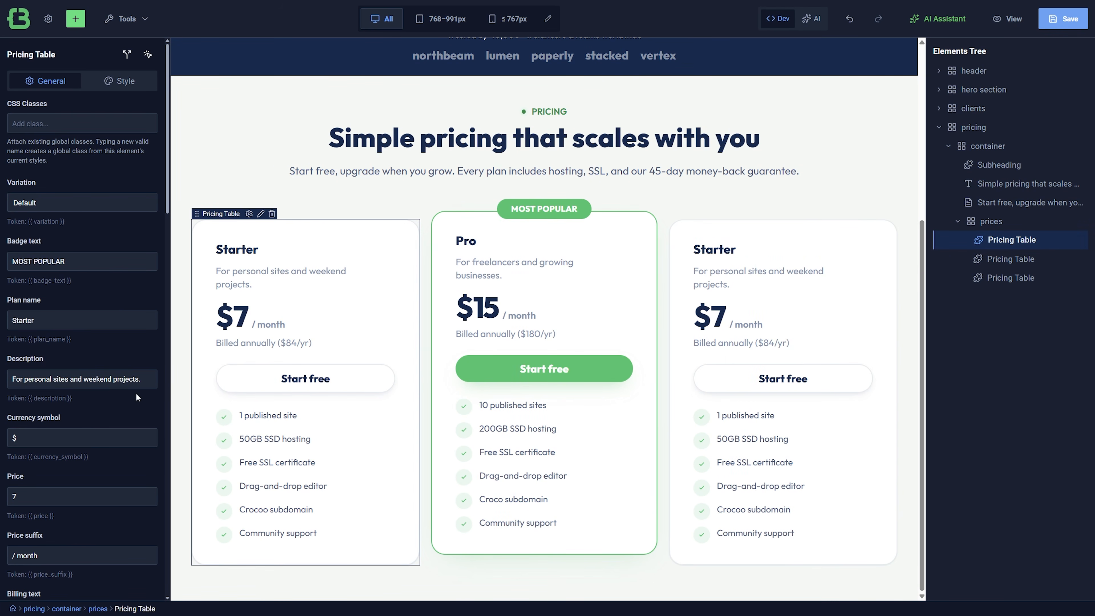
{"action": "scroll", "coordinate": [88, 399], "scroll_direction": "down", "scroll_amount": 15}
{"action": "scroll", "coordinate": [88, 400], "scroll_direction": "down", "scroll_amount": 5}
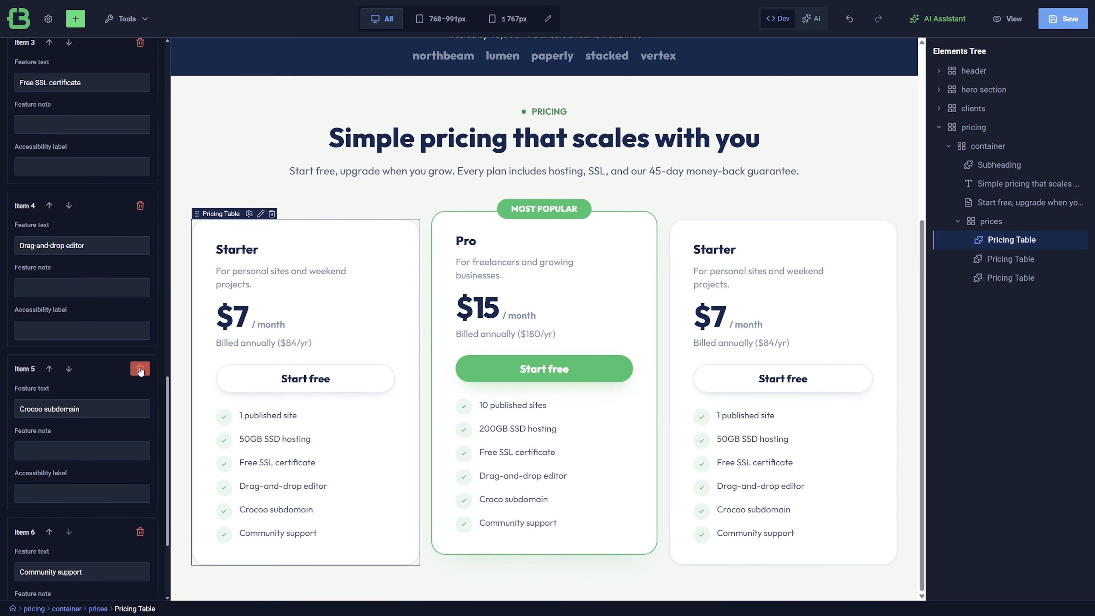
{"action": "left_click", "coordinate": [140, 369]}
{"action": "scroll", "coordinate": [86, 379], "scroll_direction": "up", "scroll_amount": 3}
{"action": "scroll", "coordinate": [87, 379], "scroll_direction": "up", "scroll_amount": 3}
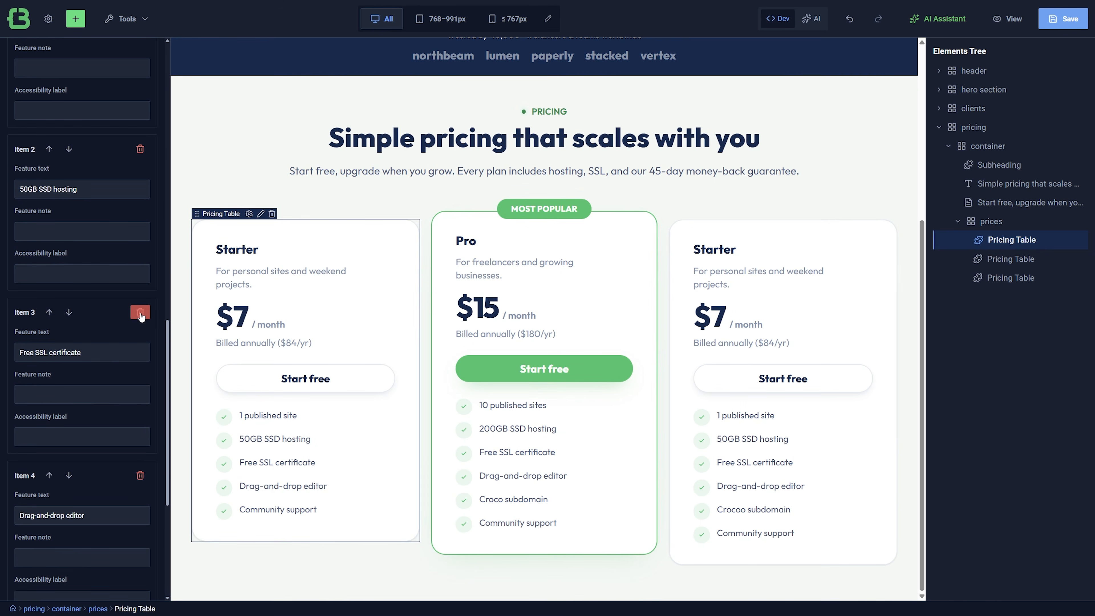
{"action": "left_click", "coordinate": [140, 313]}
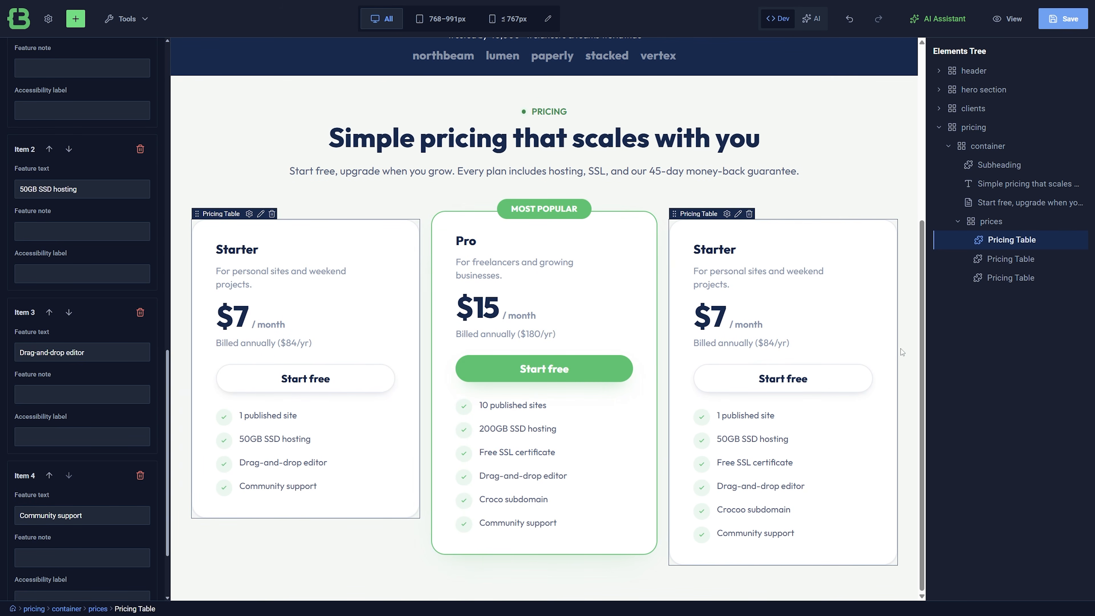
Set the third card's plan name to "Business" and its description to "For teams shipping apps and projects at scale.".
{"action": "left_click", "coordinate": [1009, 278]}
{"action": "left_click_drag", "start_coordinate": [36, 320], "coordinate": [18, 319]}
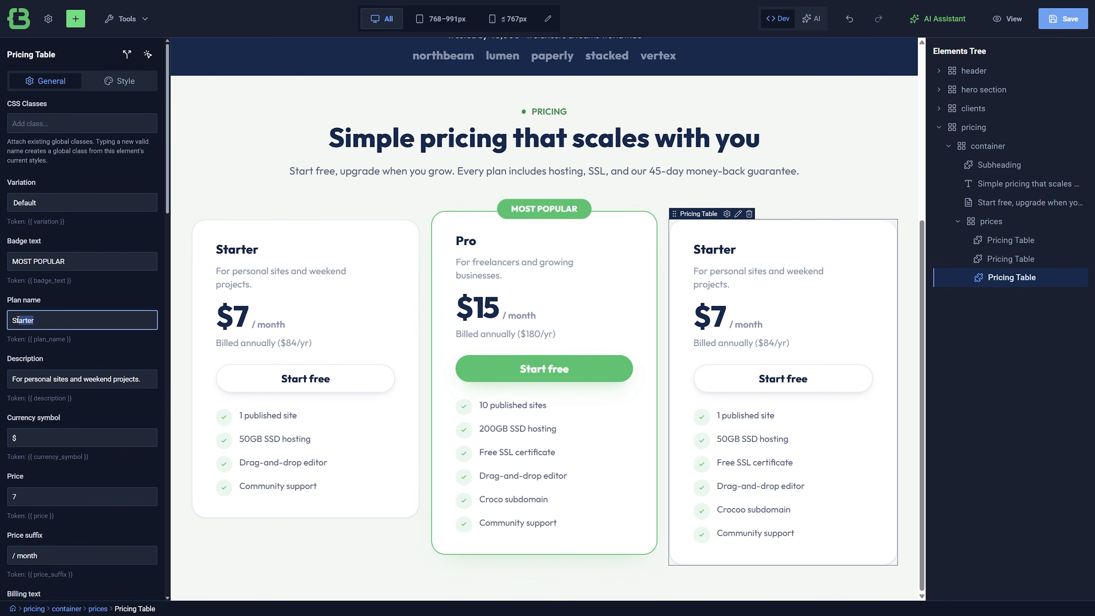
{"action": "type", "text": "Business"}
{"action": "key", "text": "Tab"}
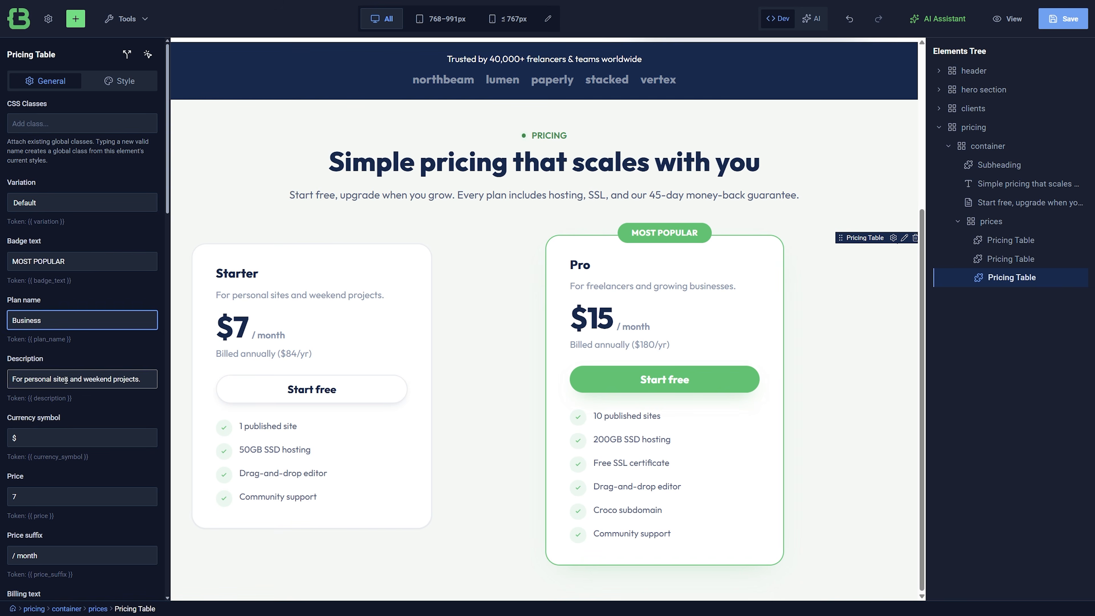
{"action": "type", "text": "For teams shipping apps and projects at scale."}
{"action": "key", "text": "Tab"}
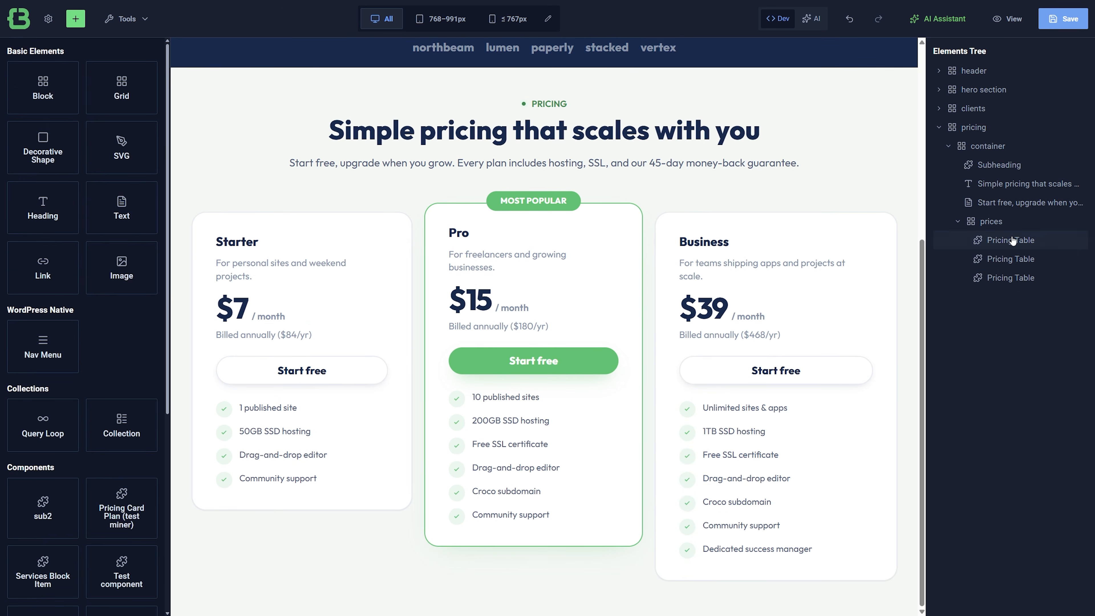
{"action": "left_click", "coordinate": [1012, 240]}
{"action": "left_click", "coordinate": [1016, 259]}
{"action": "left_click", "coordinate": [1017, 278]}
{"action": "left_click", "coordinate": [1022, 318]}
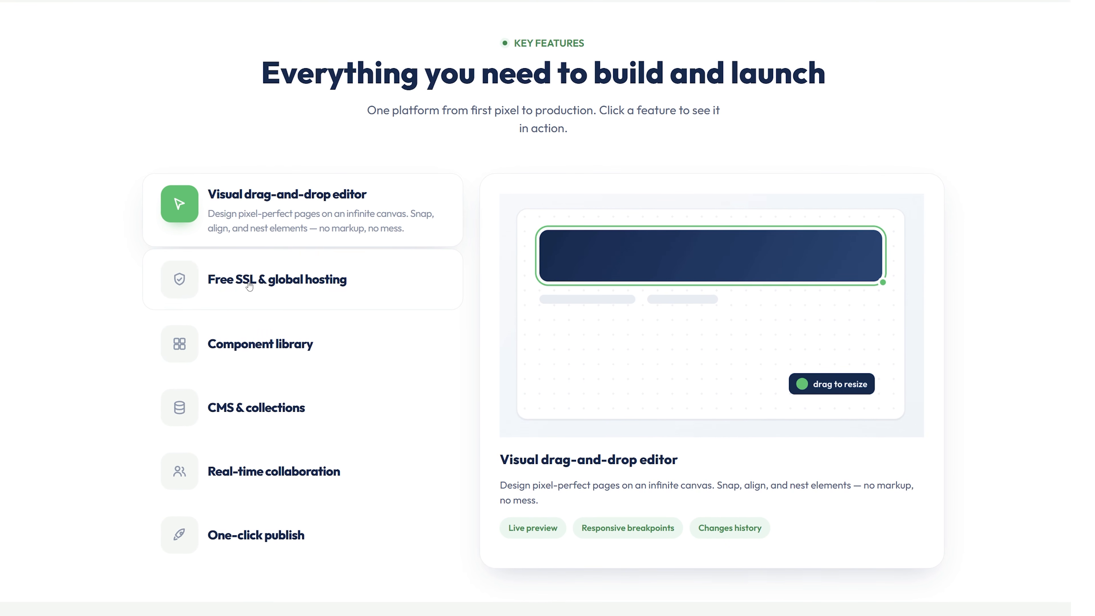
Examine how the preview panel of the Key Features section responds to selecting each feature, from Free SSL & global hosting to One-click publish.
{"action": "left_click", "coordinate": [358, 279]}
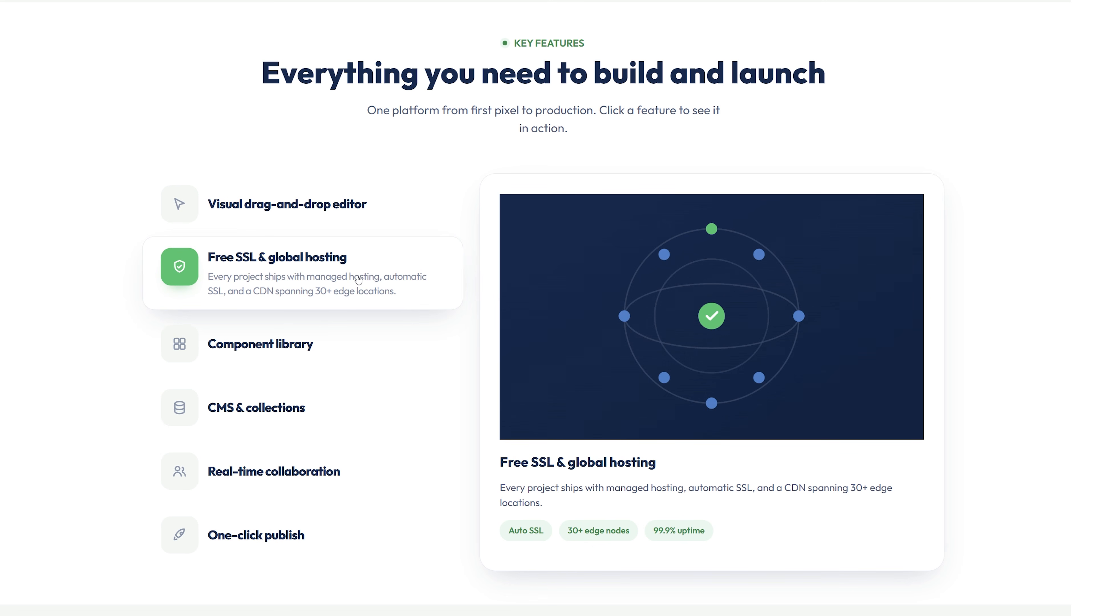
{"action": "left_click", "coordinate": [357, 343]}
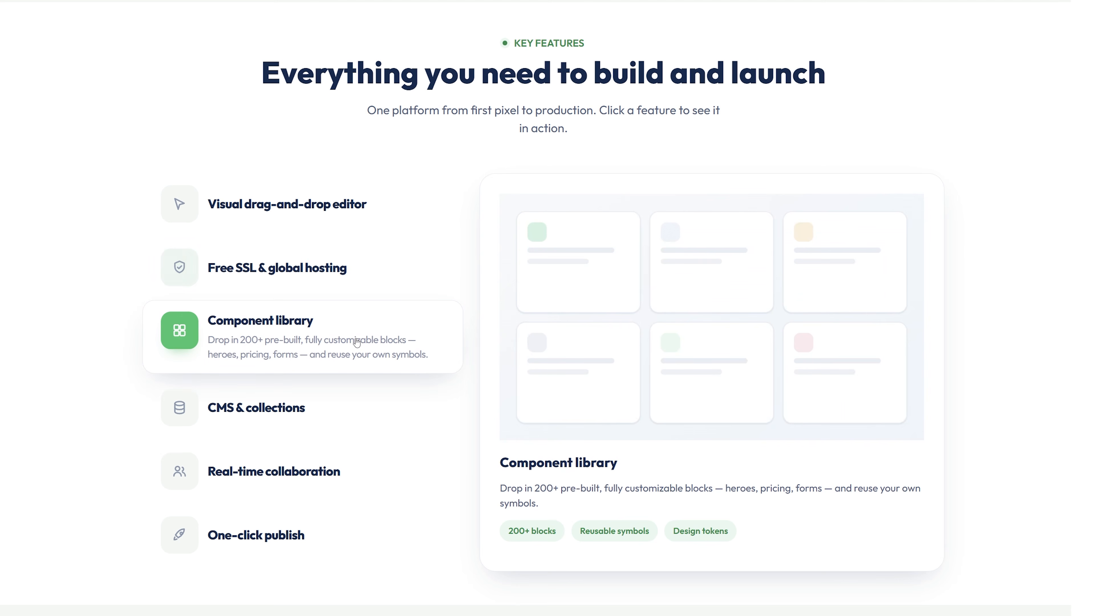
{"action": "left_click", "coordinate": [354, 404]}
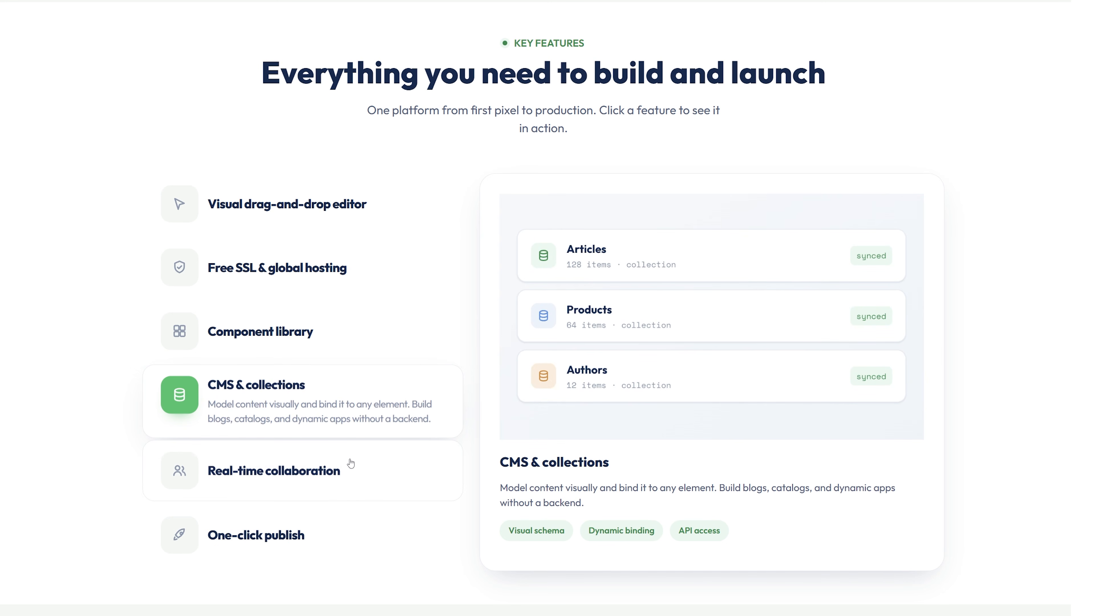
{"action": "left_click", "coordinate": [349, 470]}
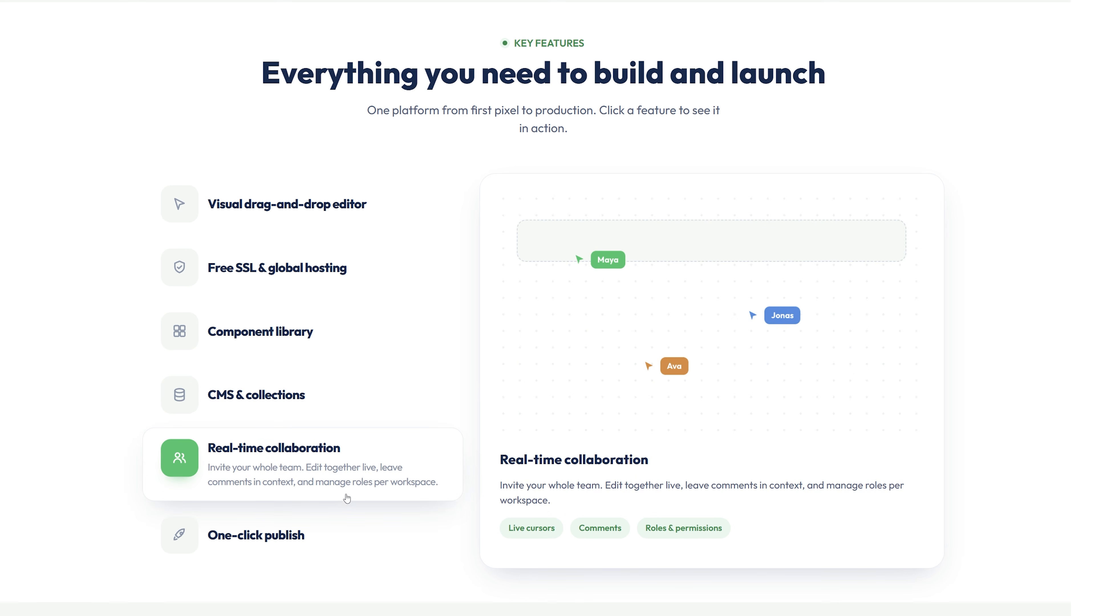
{"action": "left_click", "coordinate": [345, 523]}
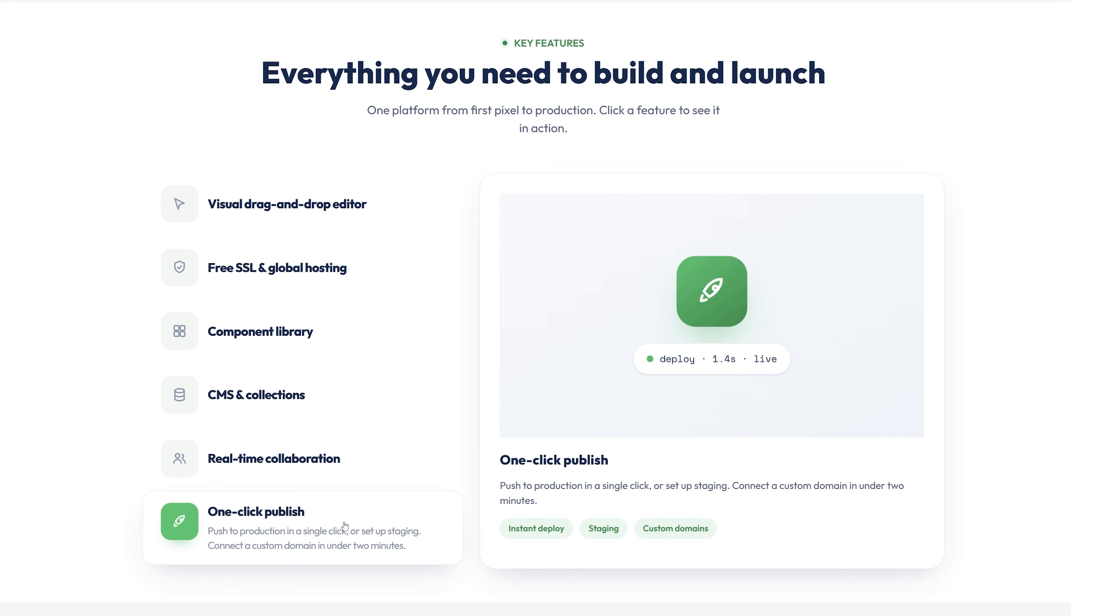
{"action": "left_click", "coordinate": [352, 345]}
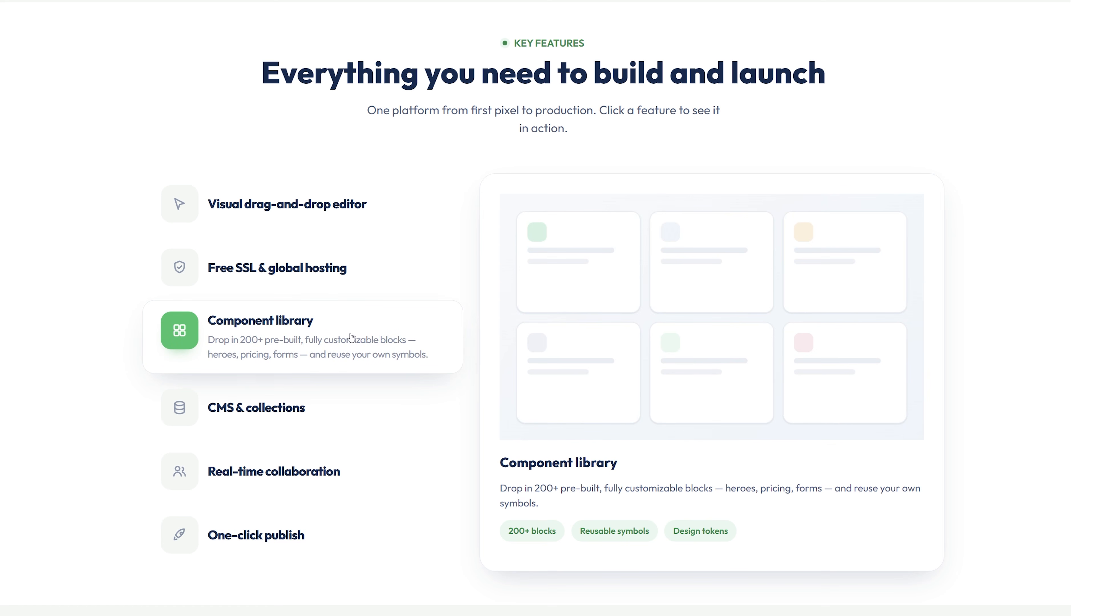
{"action": "left_click", "coordinate": [334, 223]}
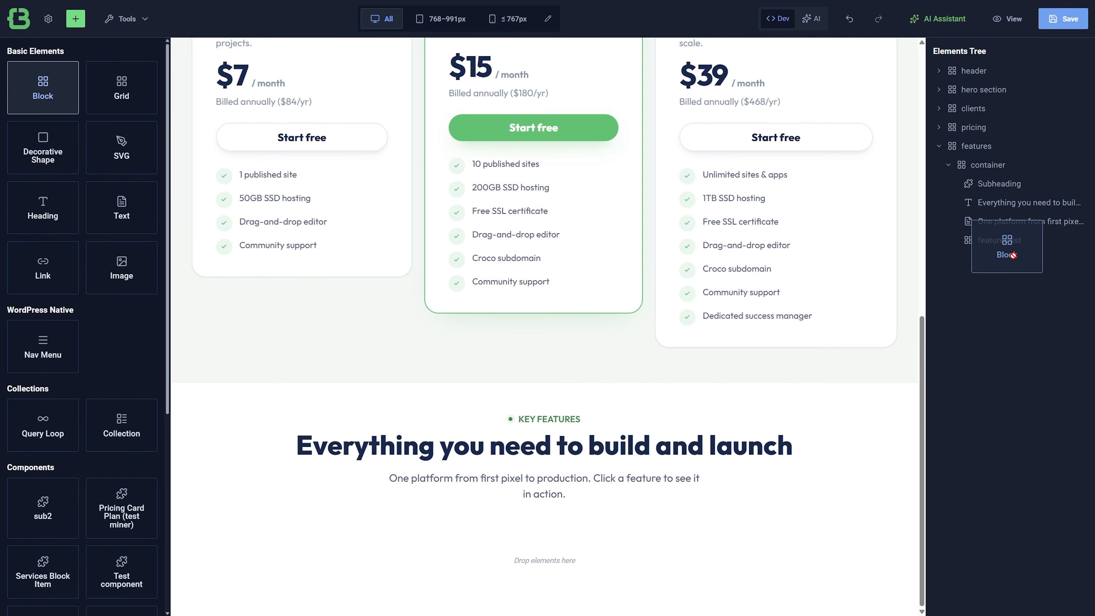
Add a Block inside the features list block and duplicate it.
{"action": "left_click", "coordinate": [1004, 259]}
{"action": "right_click", "coordinate": [1010, 257]}
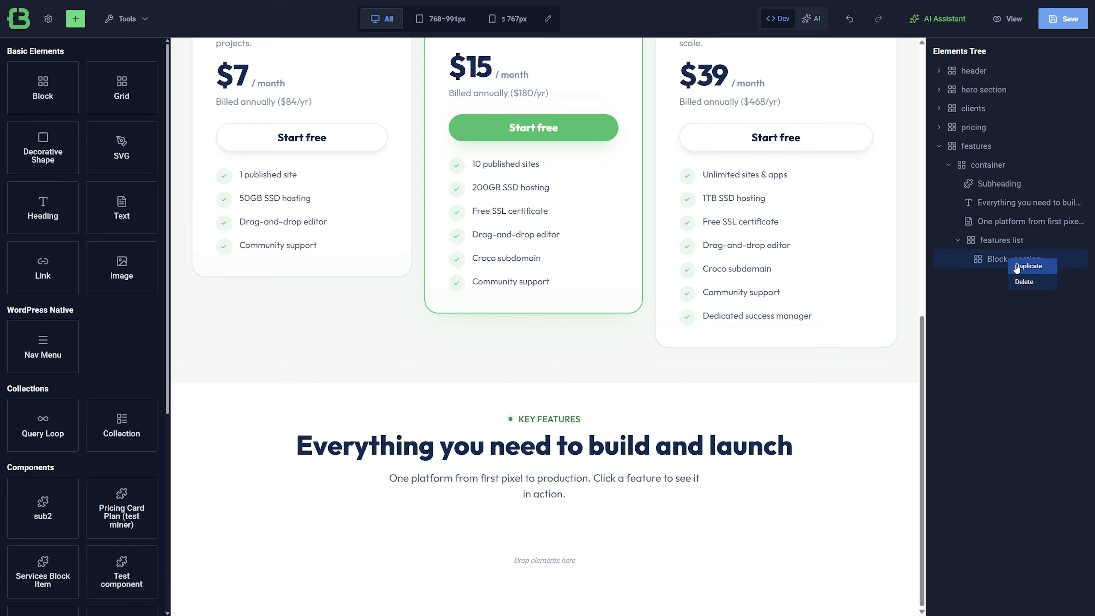
{"action": "left_click", "coordinate": [1017, 267]}
Rename the first block in the features list to "feature items" and set its tag to Div.
{"action": "double_click", "coordinate": [1014, 261]}
{"action": "type", "text": "feature items"}
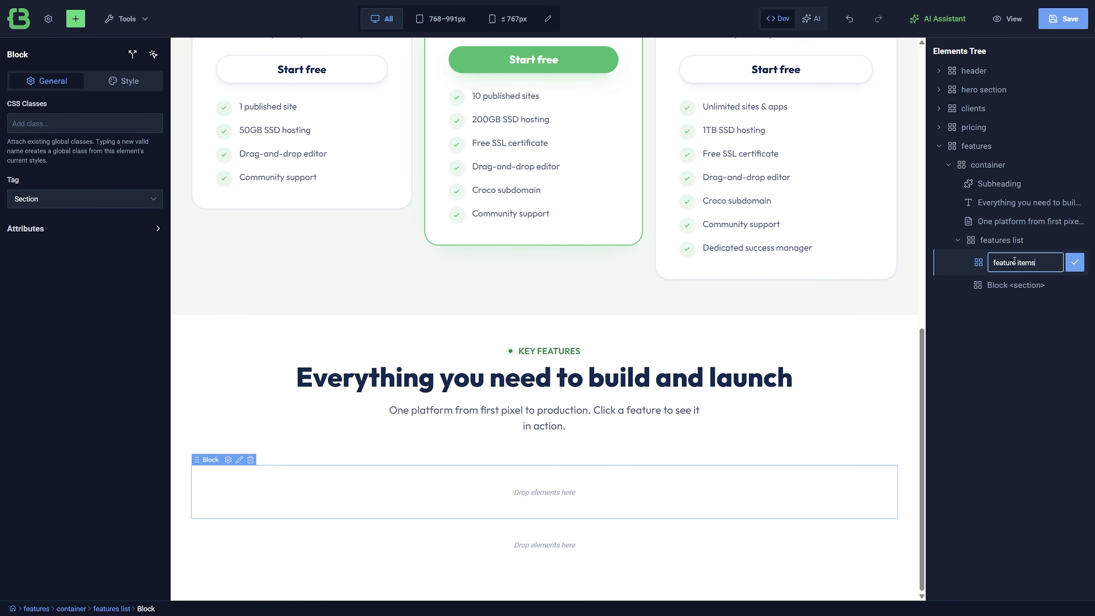
{"action": "key", "text": "Return"}
{"action": "left_click", "coordinate": [81, 198]}
{"action": "left_click", "coordinate": [66, 231]}
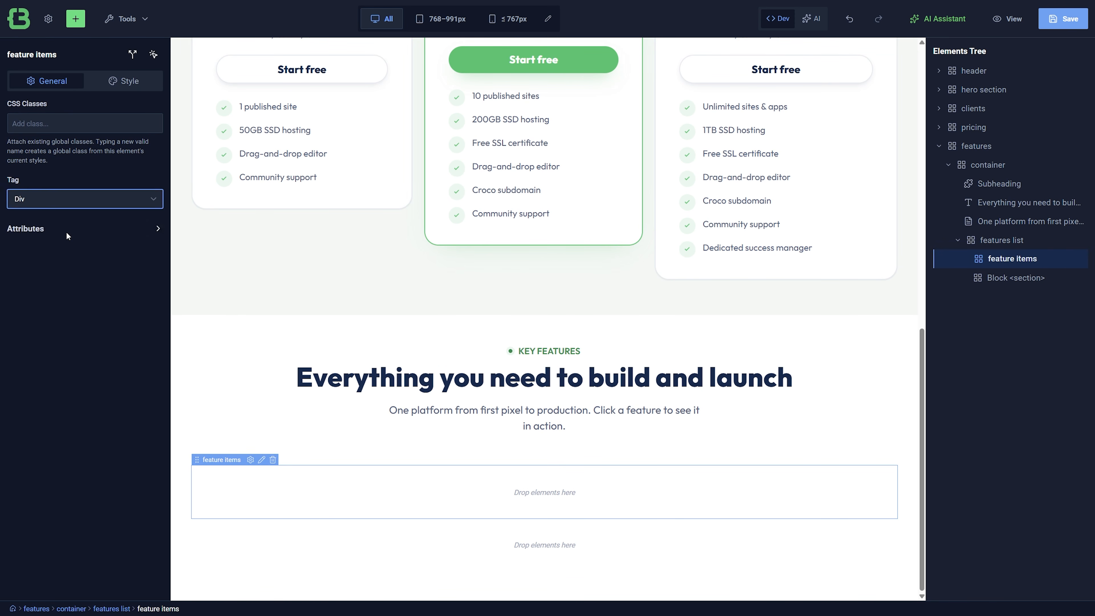
Assign the existing CSS class features-list to the feature items block.
{"action": "left_click", "coordinate": [63, 125]}
{"action": "type", "text": "features"}
{"action": "left_click", "coordinate": [62, 146]}
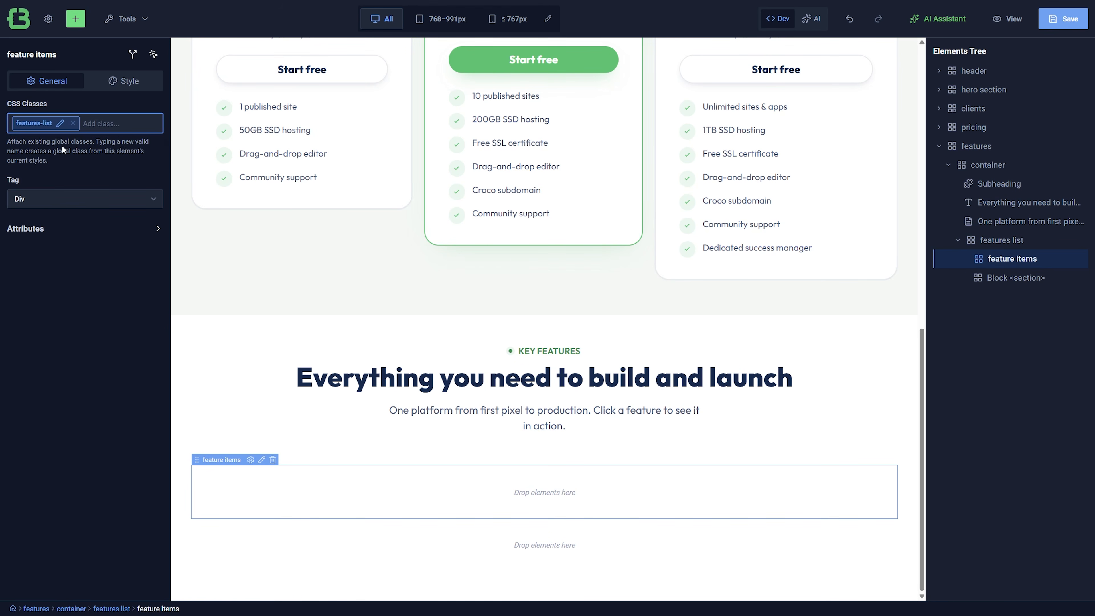
Rename the second block in the features list to "feature data".
{"action": "double_click", "coordinate": [1006, 278]}
{"action": "type", "text": "feature data"}
{"action": "key", "text": "Return"}
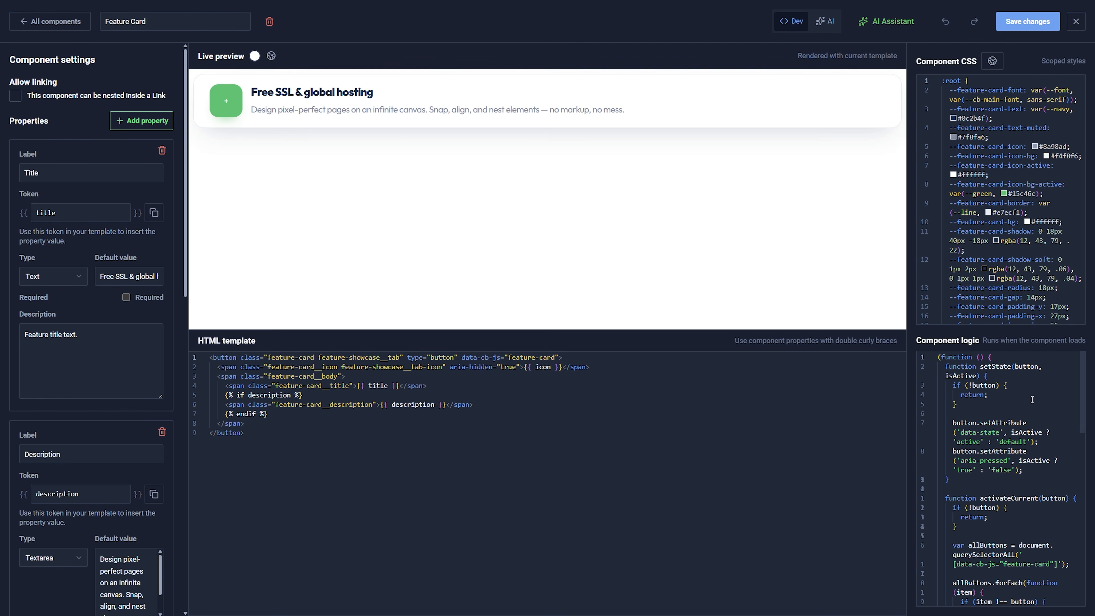
Review the component logic script of the Feature Card component.
{"action": "scroll", "coordinate": [1035, 404], "scroll_direction": "down", "scroll_amount": 10}
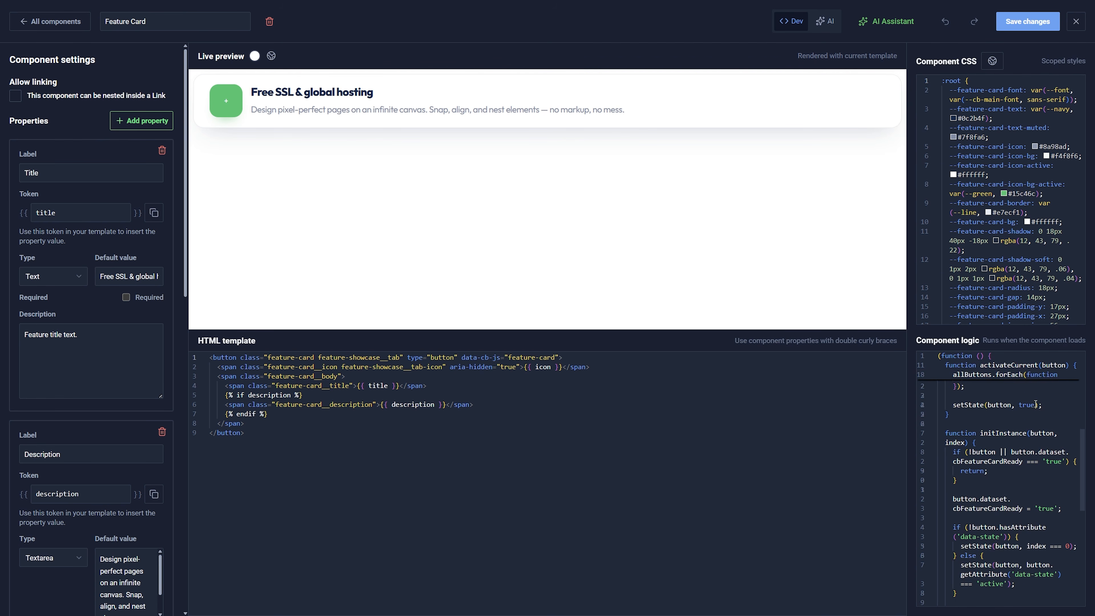
{"action": "scroll", "coordinate": [1035, 403], "scroll_direction": "down", "scroll_amount": 5}
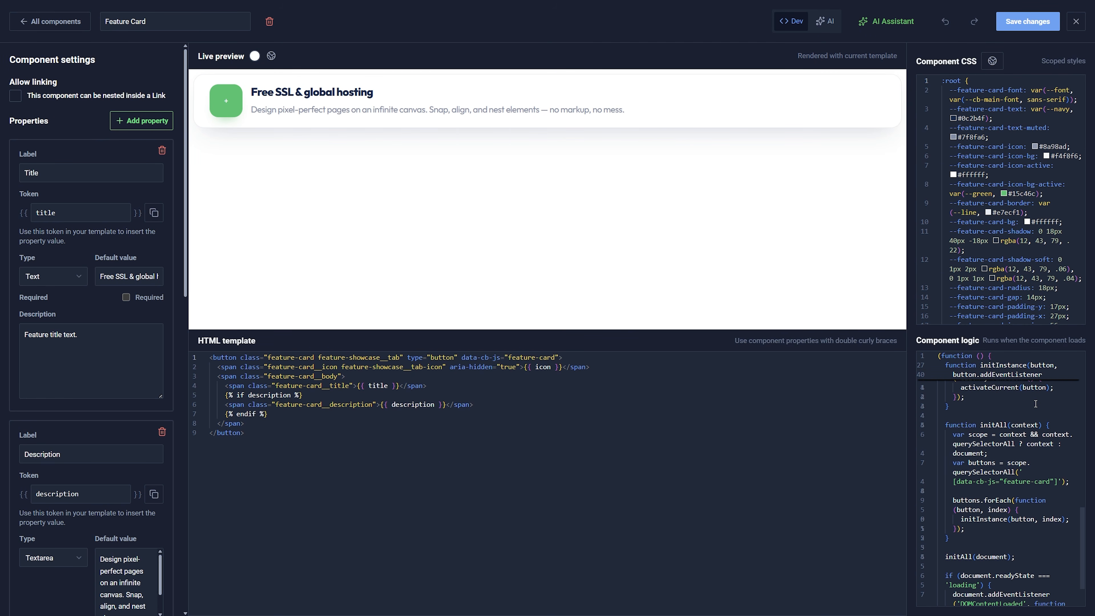
{"action": "scroll", "coordinate": [1035, 403], "scroll_direction": "up", "scroll_amount": 5}
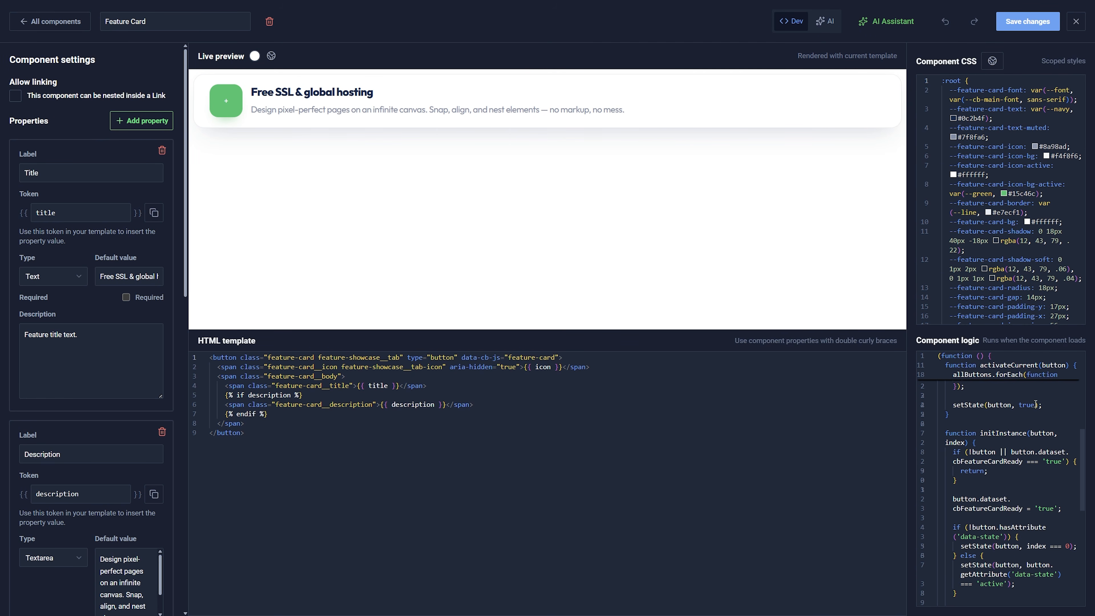
{"action": "scroll", "coordinate": [1035, 404], "scroll_direction": "up", "scroll_amount": 5}
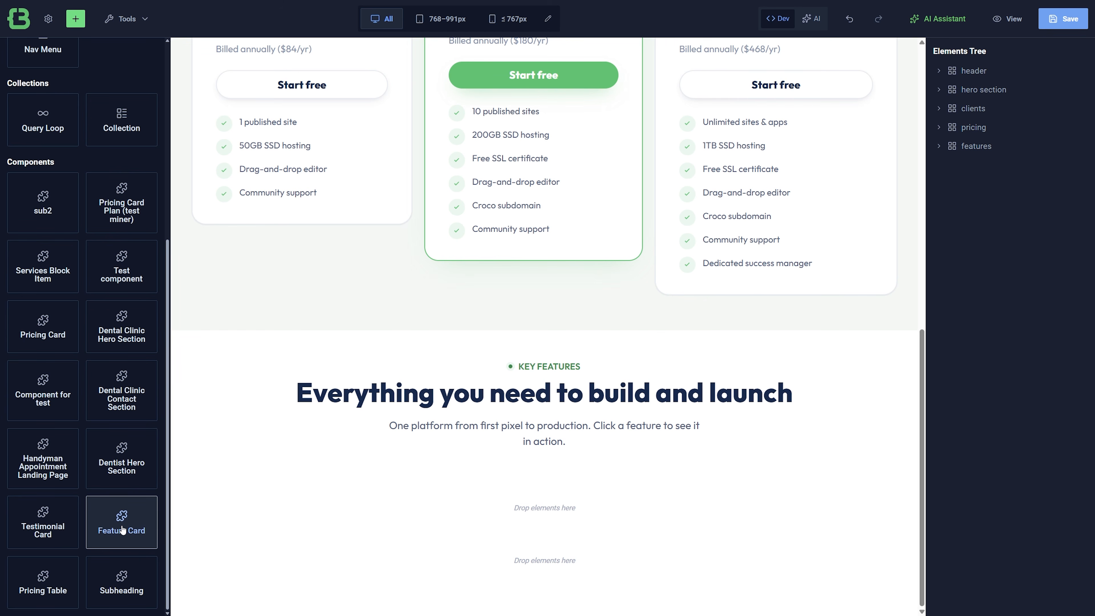
Place a Feature Card in the feature items block and add a Block named "show panel 1" inside feature data.
{"action": "left_click_drag", "start_coordinate": [121, 529], "coordinate": [481, 510]}
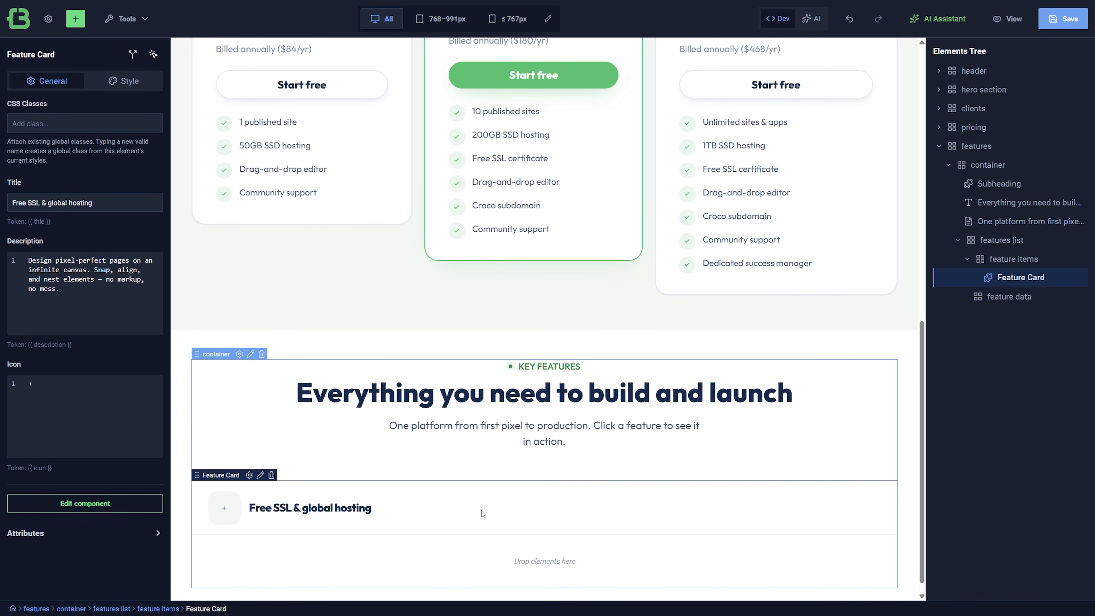
{"action": "left_click", "coordinate": [76, 18]}
{"action": "left_click_drag", "start_coordinate": [42, 87], "coordinate": [987, 318]}
{"action": "type", "text": "show panel 1"}
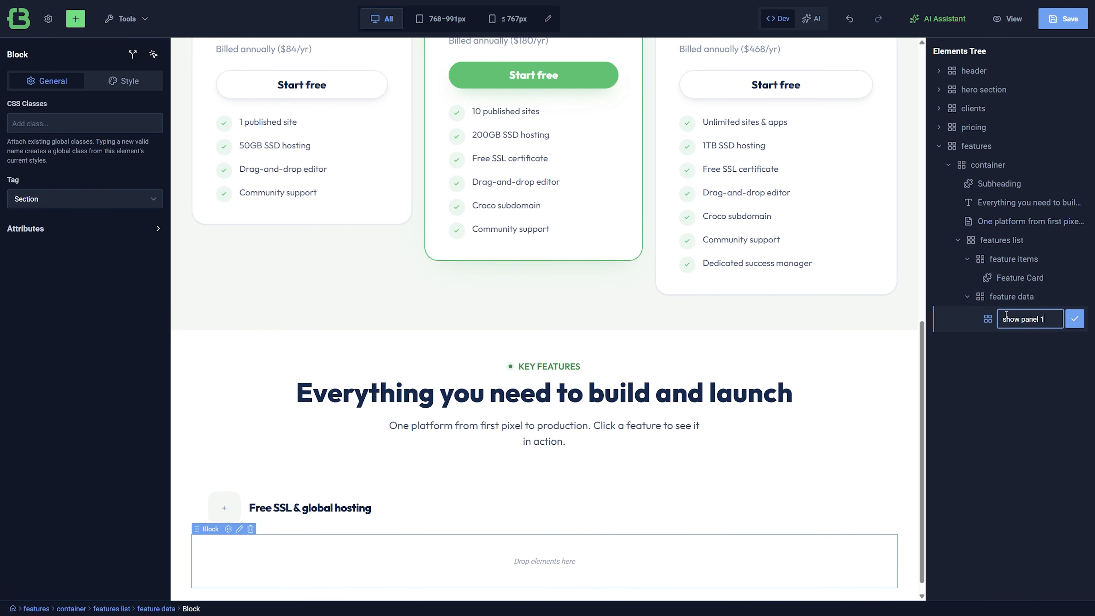
{"action": "key", "text": "Return"}
Assign the class feature-showcase__panel to show panel 1 and set its tag to Div.
{"action": "left_click", "coordinate": [78, 124]}
{"action": "type", "text": "feature"}
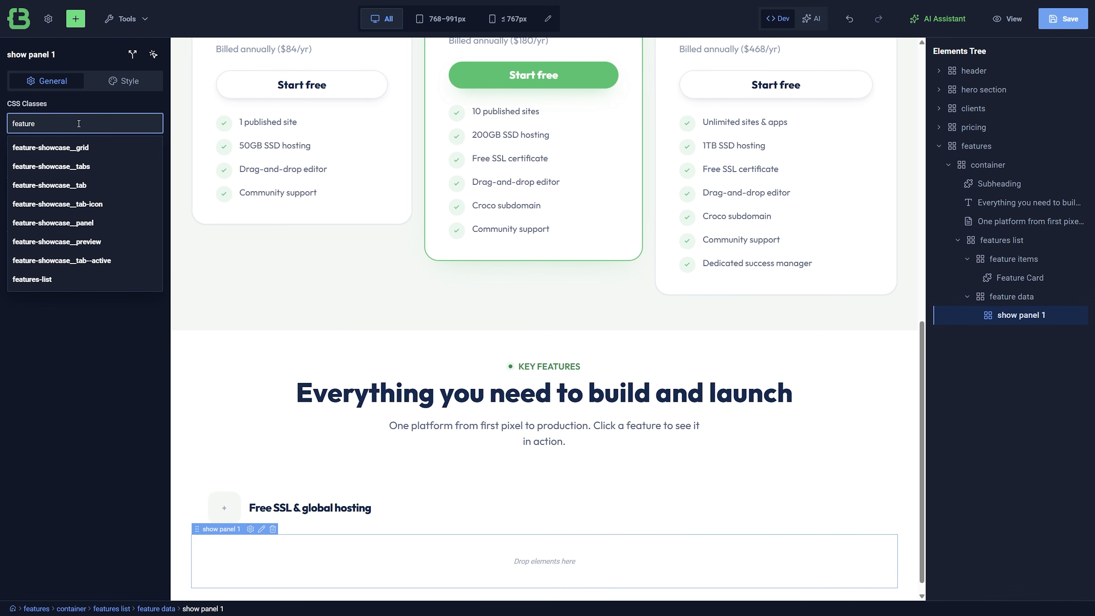
{"action": "left_click", "coordinate": [84, 223]}
{"action": "left_click", "coordinate": [82, 198]}
{"action": "left_click", "coordinate": [65, 237]}
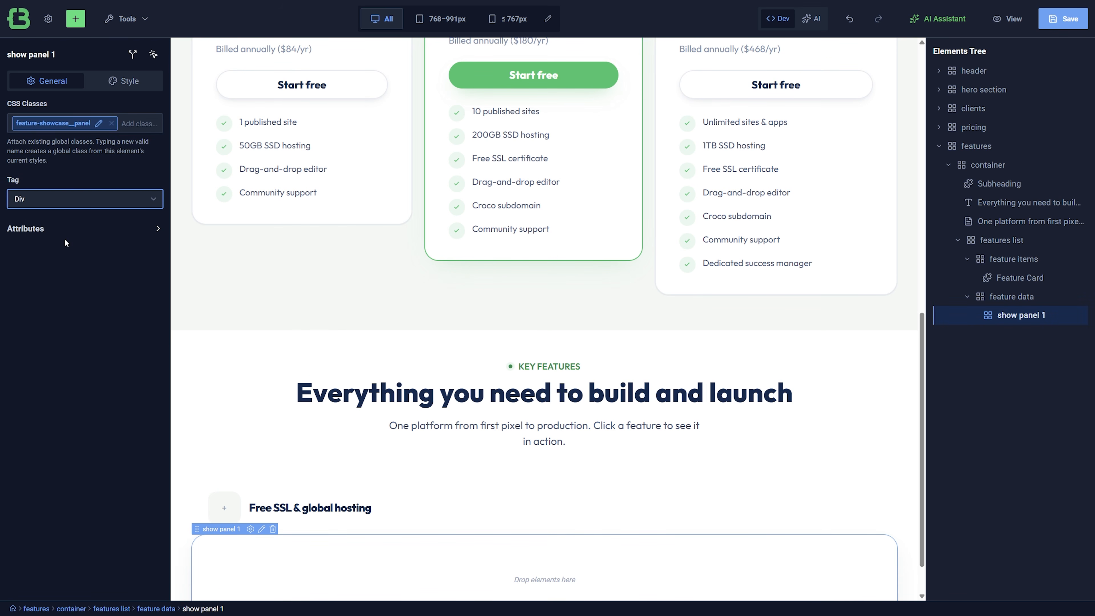
Add an Image and a Heading inside the show panel 1 block.
{"action": "left_click", "coordinate": [76, 19]}
{"action": "left_click_drag", "start_coordinate": [123, 272], "coordinate": [1015, 316]}
{"action": "left_click", "coordinate": [76, 19]}
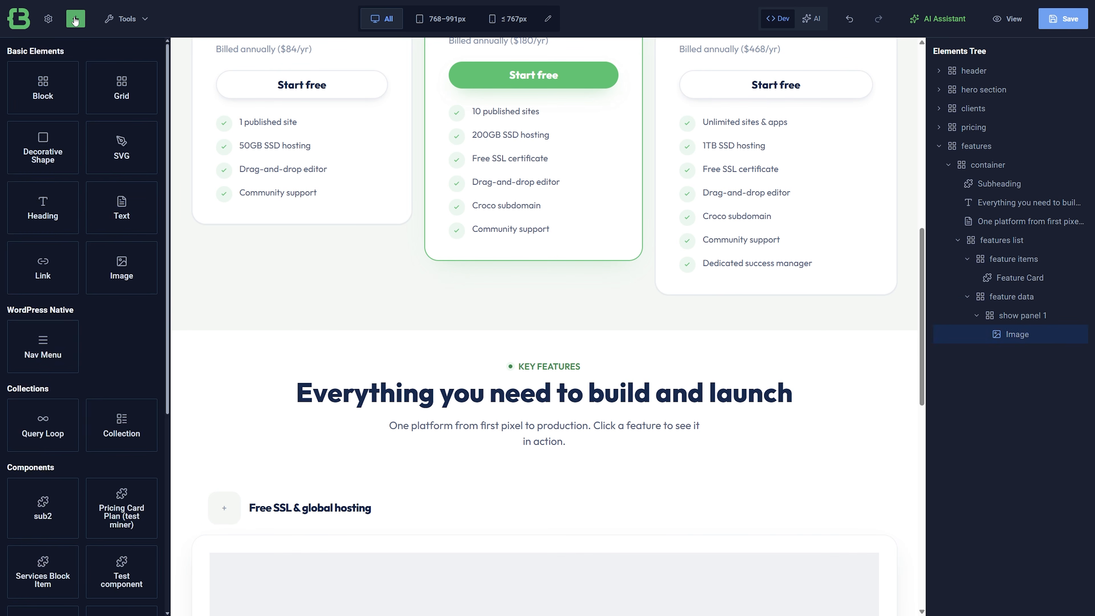
{"action": "left_click_drag", "start_coordinate": [51, 215], "coordinate": [1021, 321]}
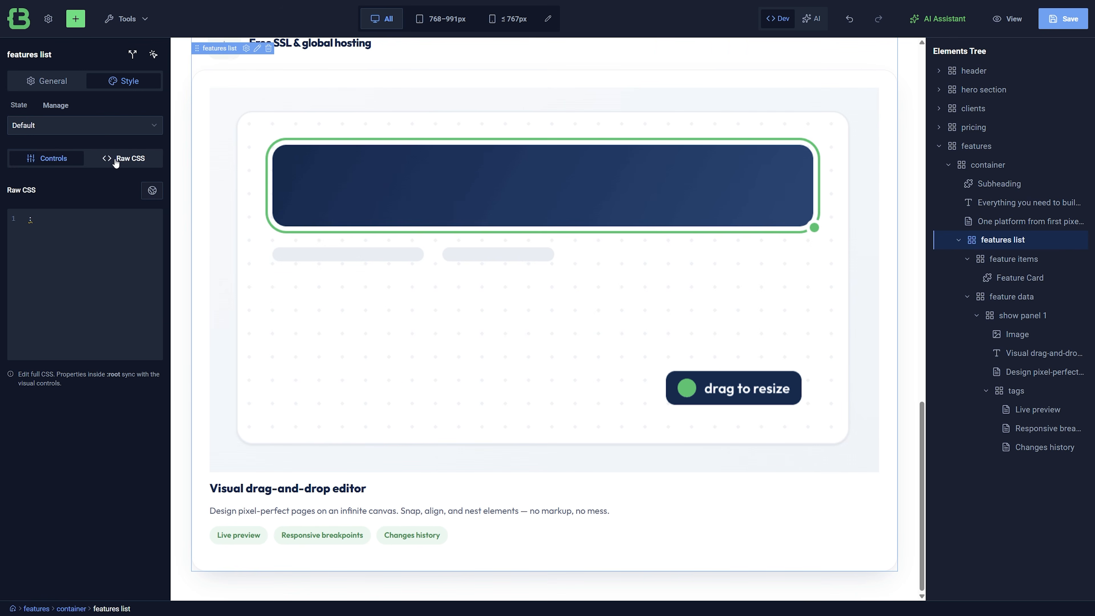
Add raw CSS to the features list block: display: flex; and justify-content: space-between;.
{"action": "left_click", "coordinate": [123, 158]}
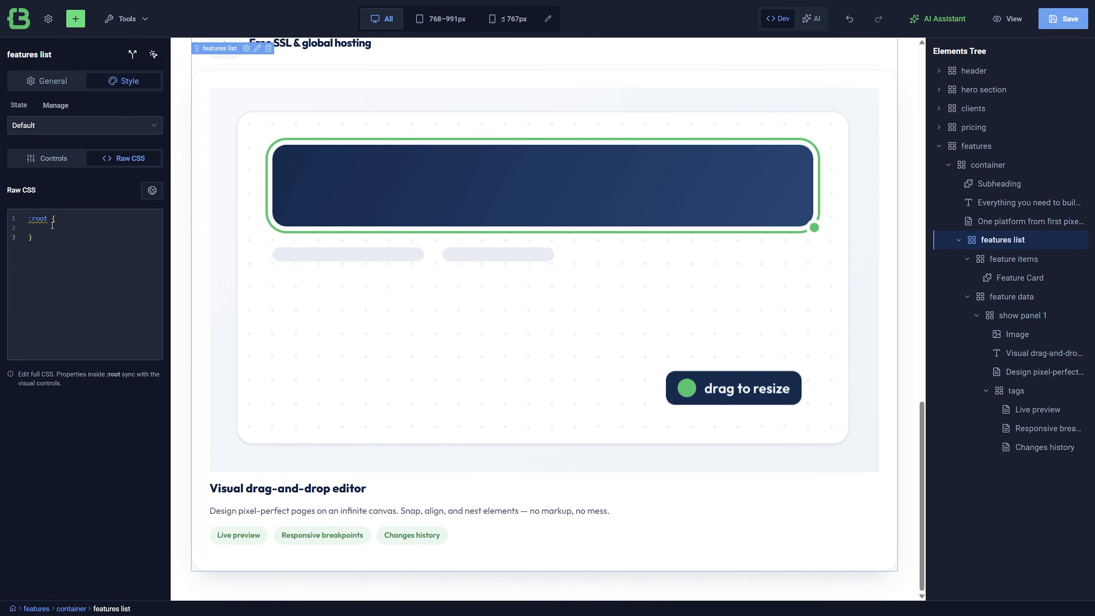
{"action": "left_click", "coordinate": [48, 228]}
{"action": "type", "text": "display: flex; justify-content: space-between;"}
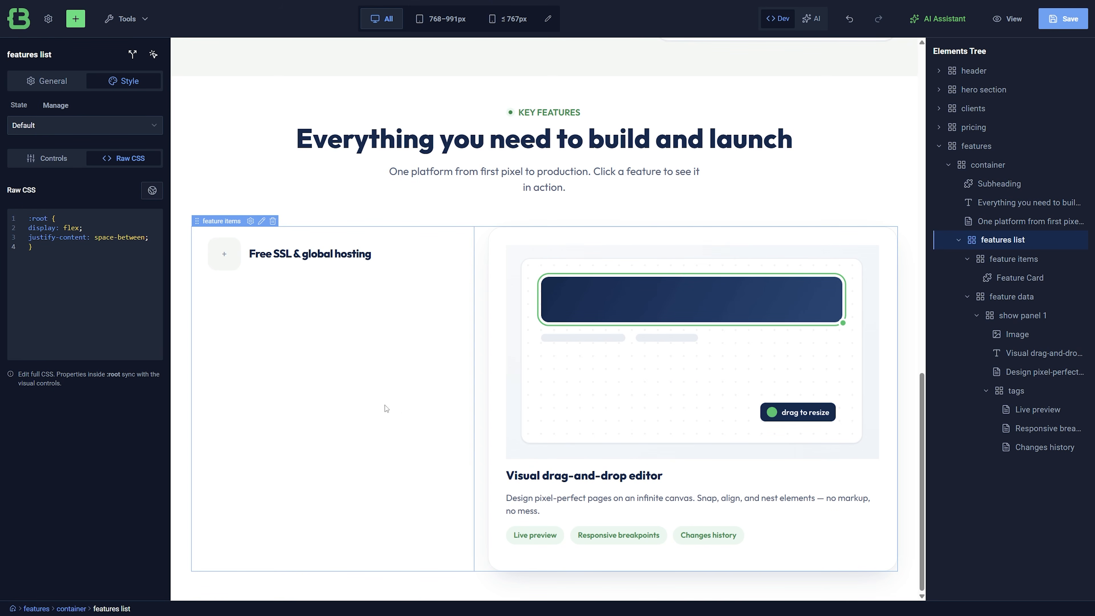
Add a data-active attribute with the value true to the show panel 1 block.
{"action": "left_click", "coordinate": [1007, 316]}
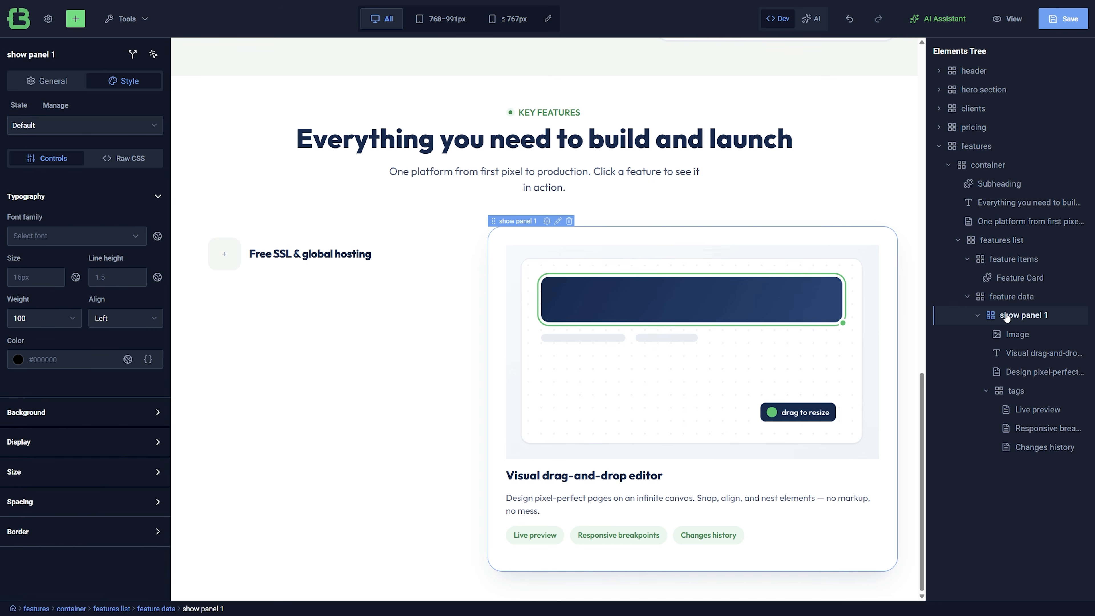
{"action": "left_click", "coordinate": [64, 82]}
{"action": "left_click", "coordinate": [72, 226]}
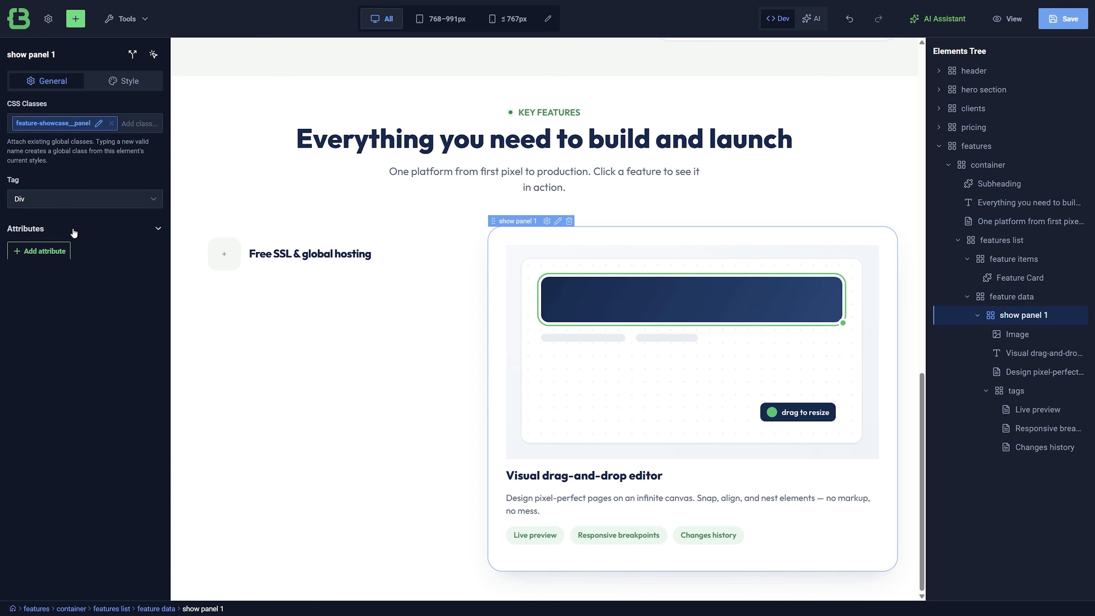
{"action": "left_click", "coordinate": [41, 254]}
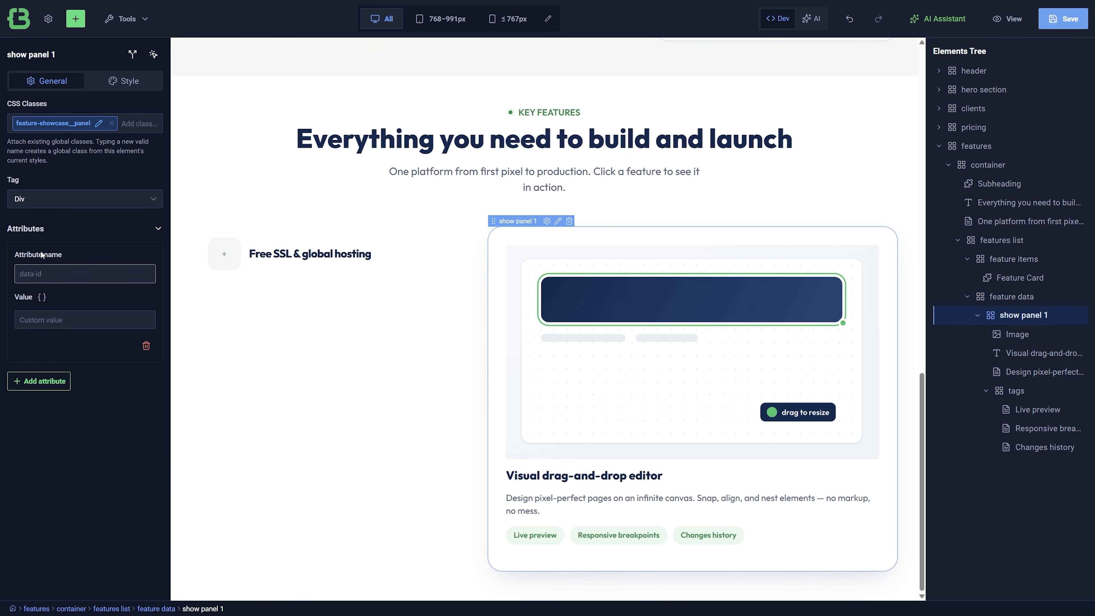
{"action": "left_click", "coordinate": [49, 274]}
{"action": "type", "text": "data-active"}
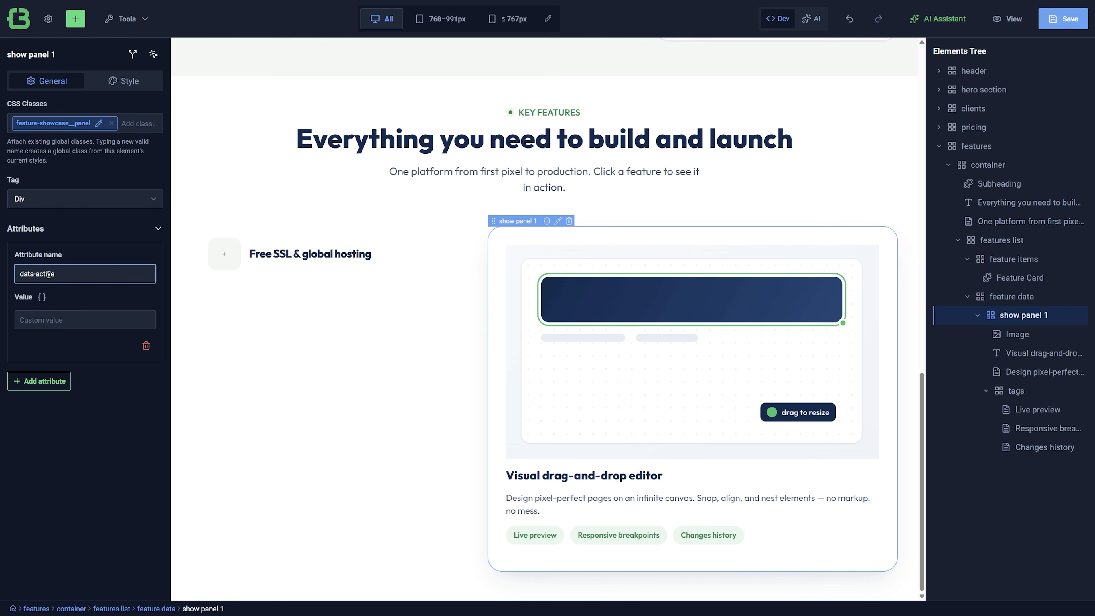
{"action": "left_click", "coordinate": [58, 320]}
{"action": "type", "text": "true"}
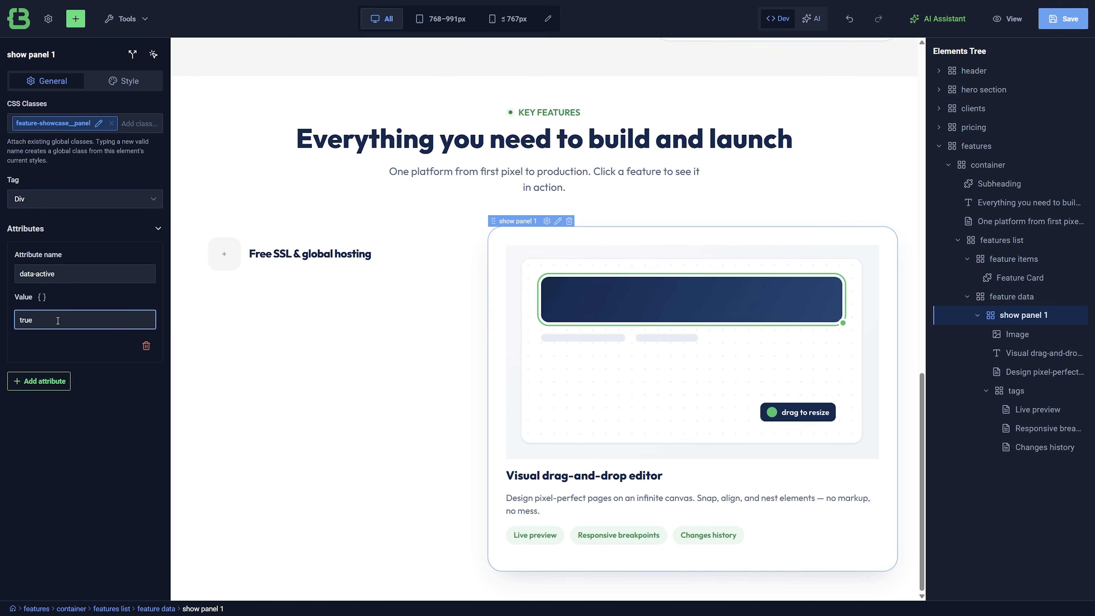
Add a second attribute to show panel 1 named class with the value tab1.
{"action": "left_click", "coordinate": [38, 381]}
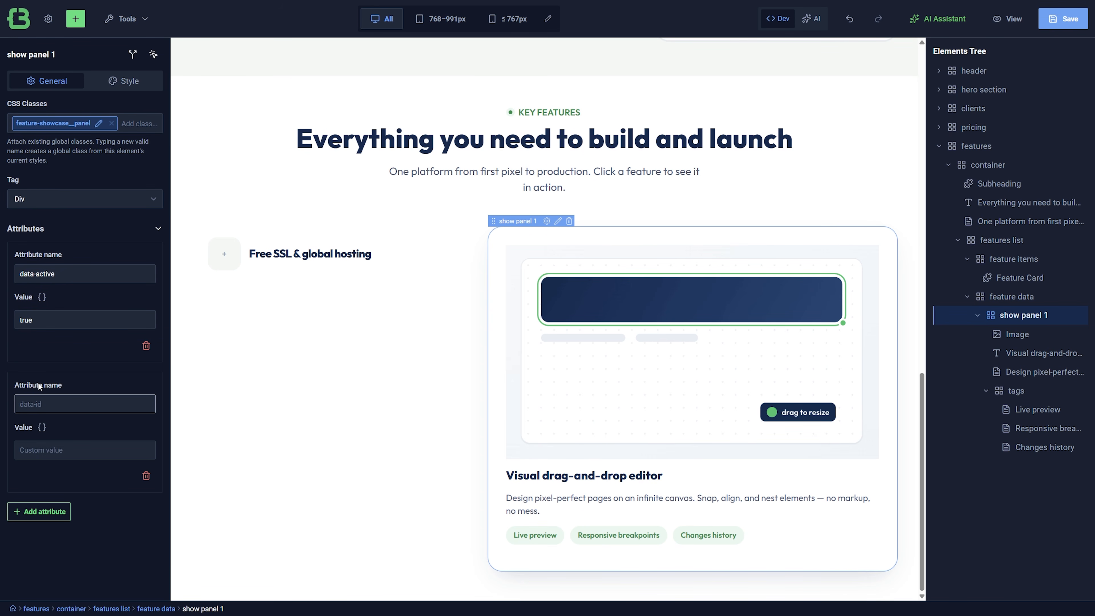
{"action": "left_click", "coordinate": [56, 405]}
{"action": "type", "text": "class"}
{"action": "left_click", "coordinate": [58, 451]}
{"action": "type", "text": "tab1"}
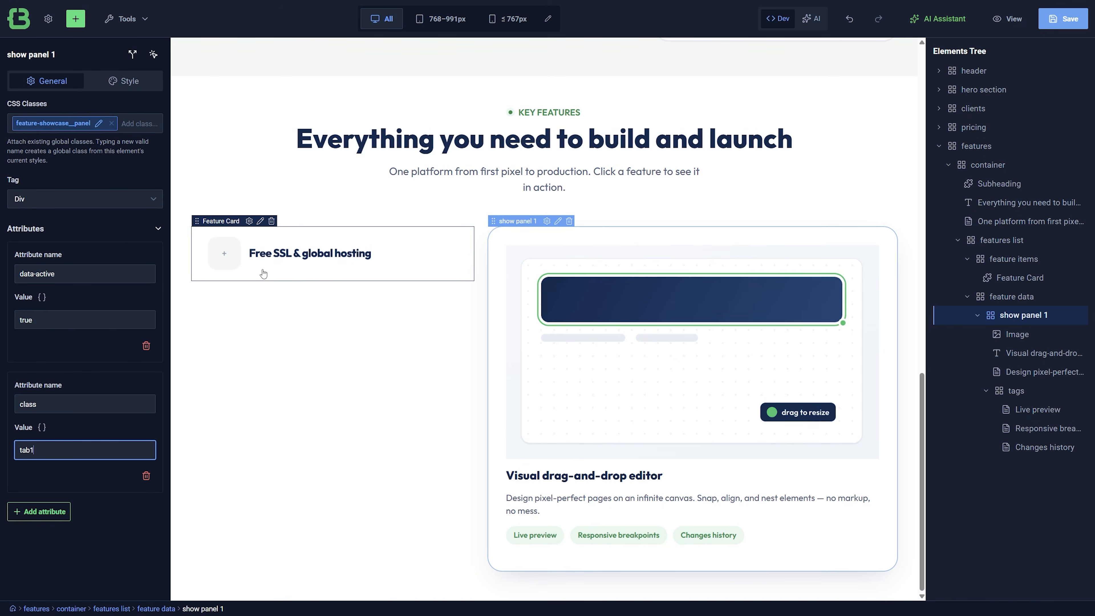
Add a new interaction to the Feature Card in feature items.
{"action": "left_click", "coordinate": [301, 258]}
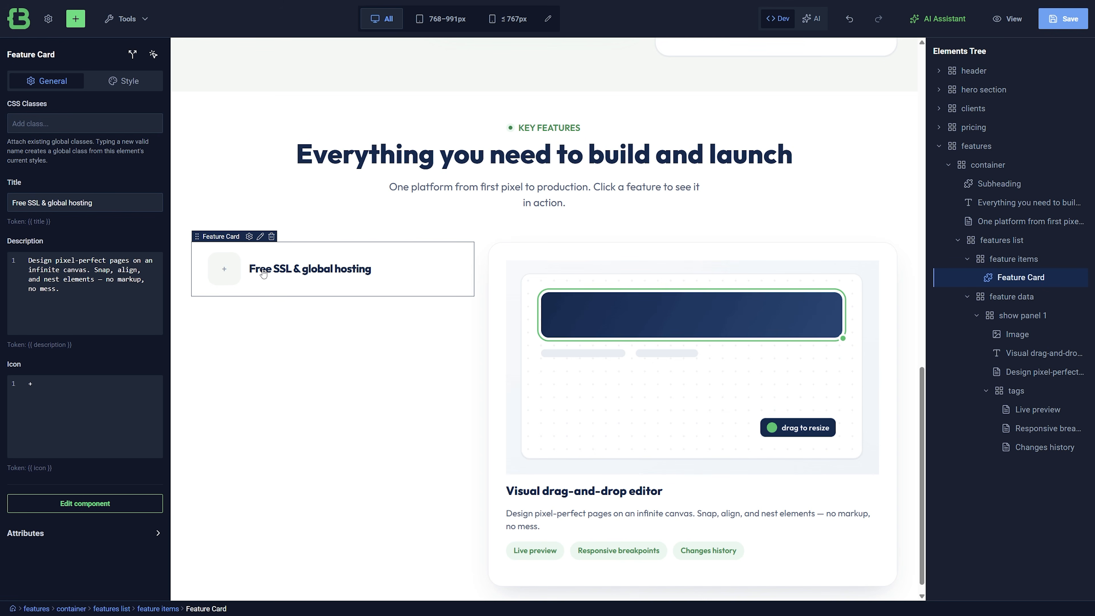
{"action": "left_click", "coordinate": [154, 55]}
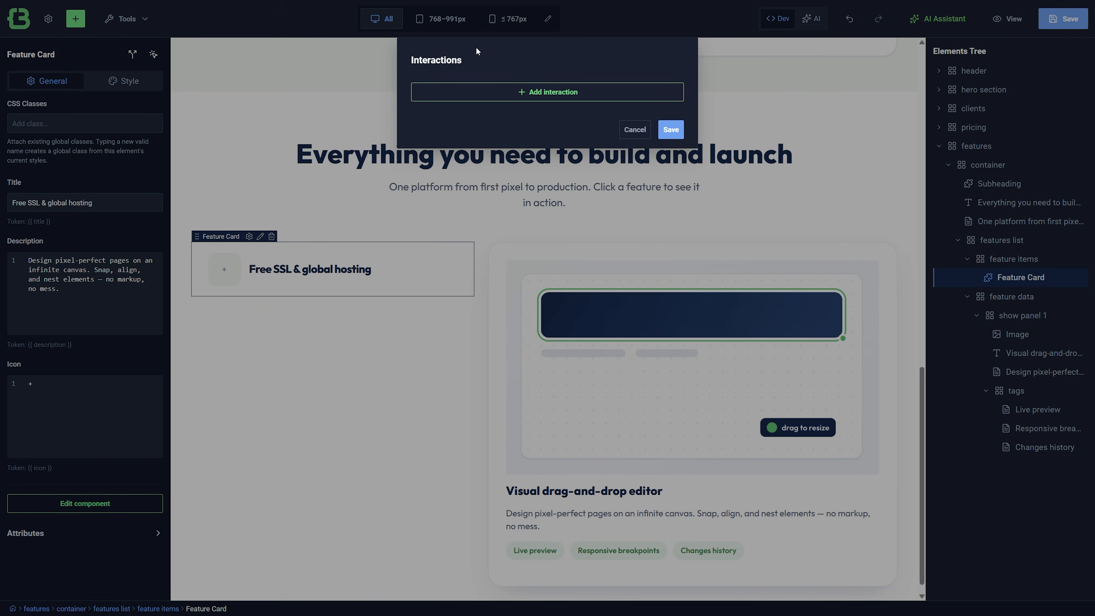
{"action": "left_click", "coordinate": [549, 92]}
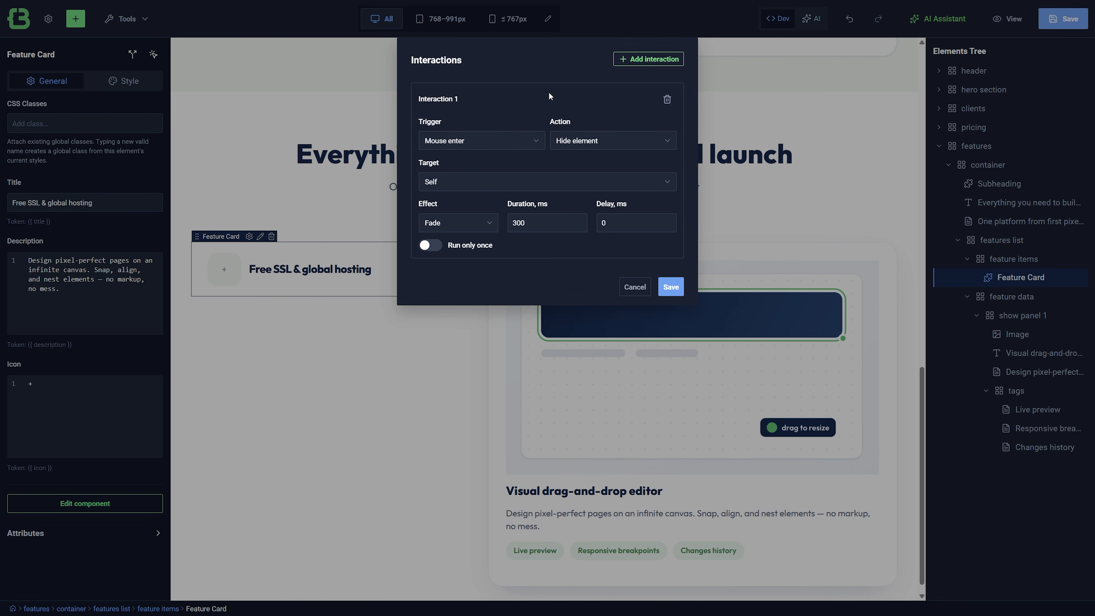
Examine the trigger, action, target and effect options available for Interaction 1.
{"action": "left_click", "coordinate": [499, 139]}
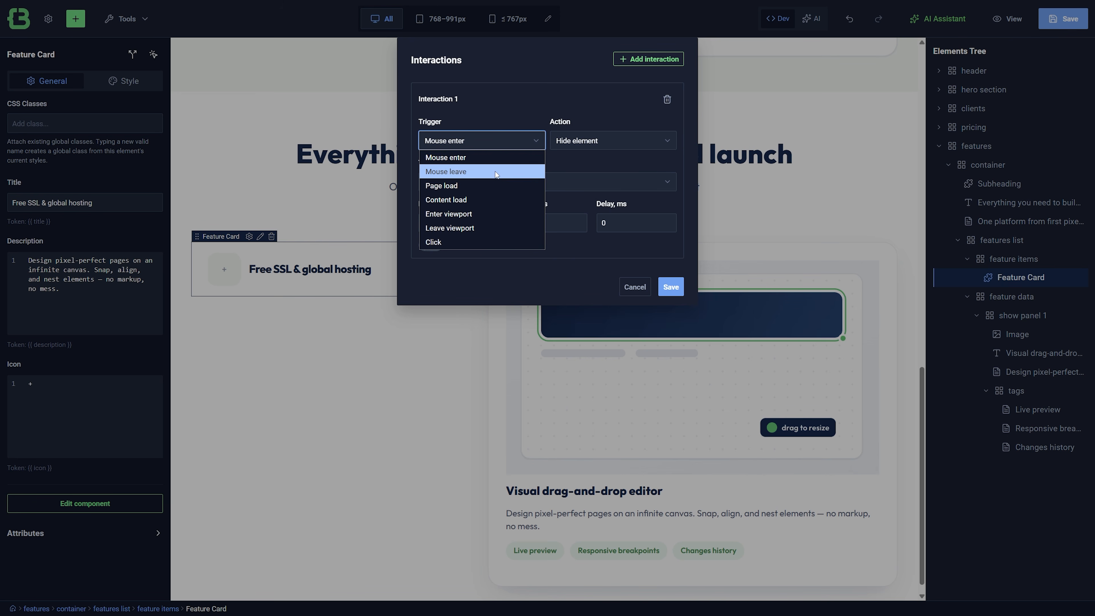
{"action": "left_click", "coordinate": [506, 138]}
{"action": "left_click", "coordinate": [616, 138]}
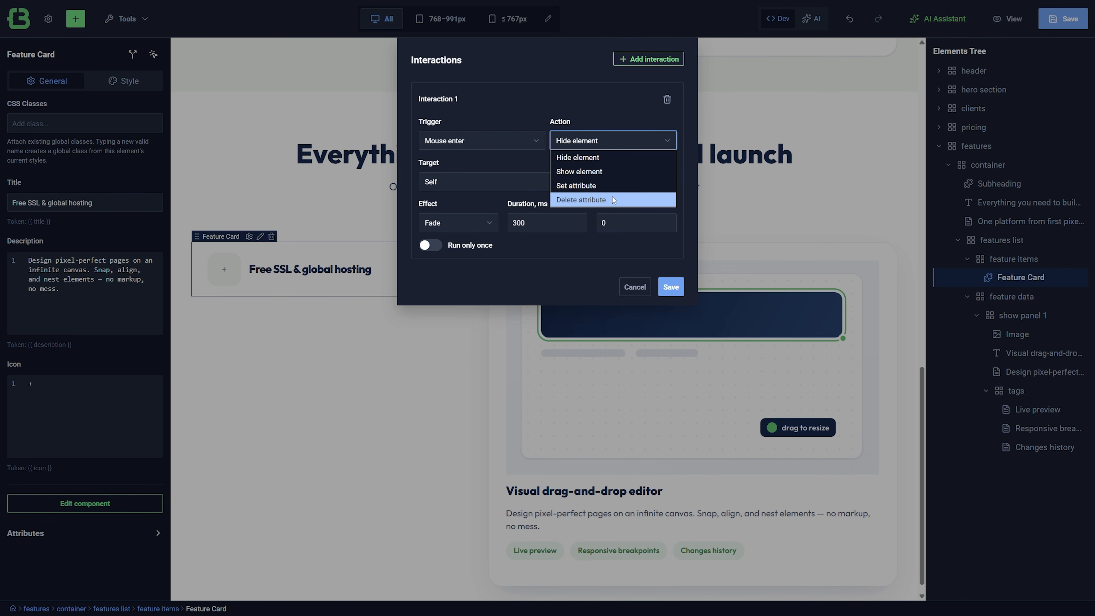
{"action": "left_click", "coordinate": [609, 136]}
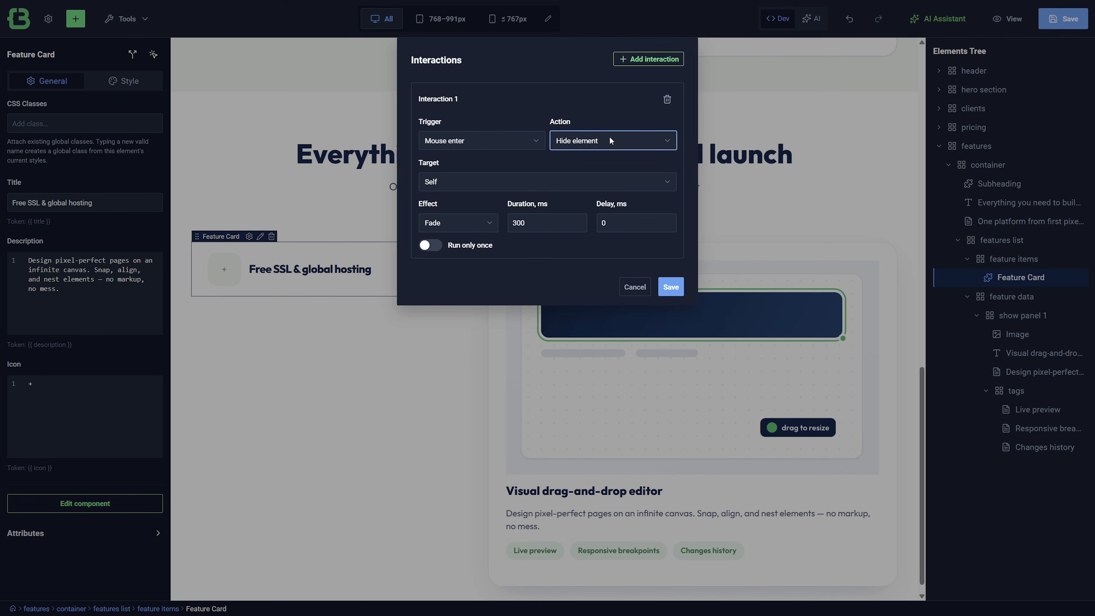
{"action": "left_click", "coordinate": [493, 179]}
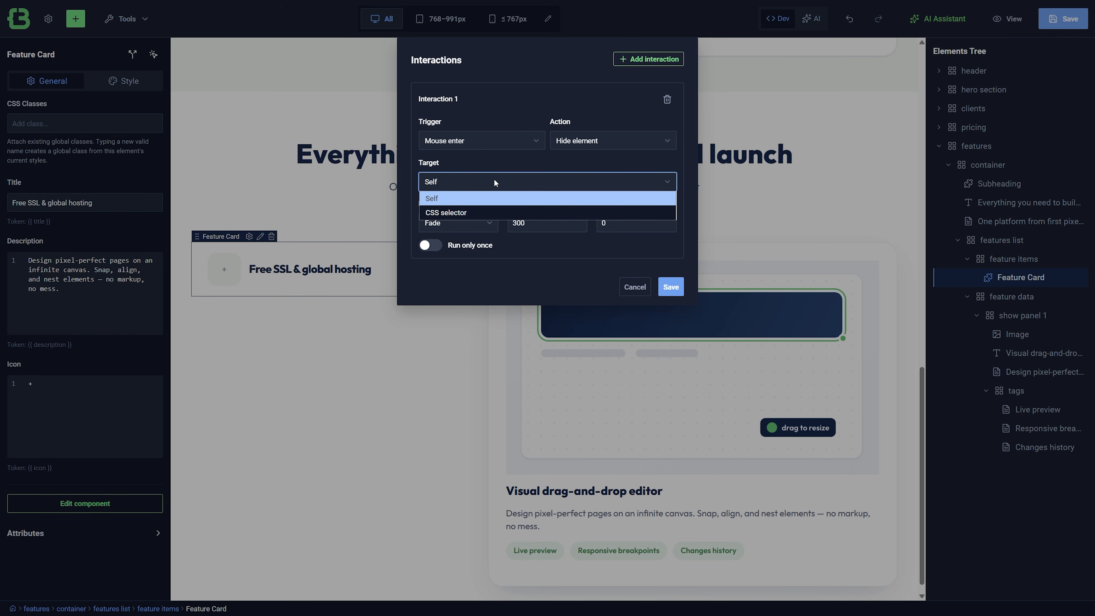
{"action": "left_click", "coordinate": [494, 180]}
{"action": "left_click", "coordinate": [482, 223]}
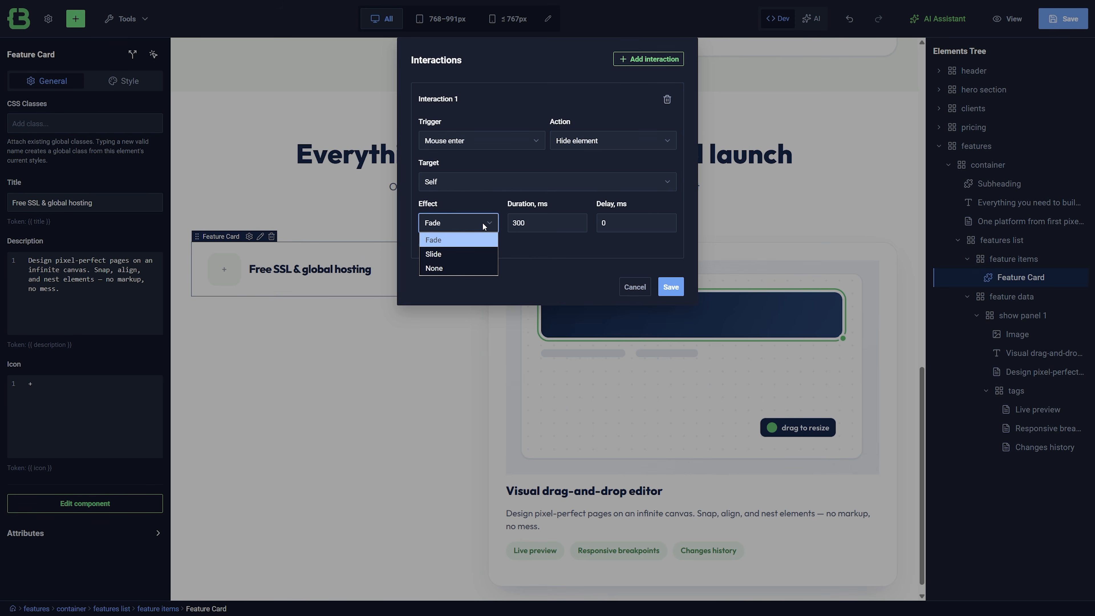
{"action": "left_click", "coordinate": [483, 222]}
Configure Interaction 1 with the trigger Click, the action Set attribute and a CSS selector target.
{"action": "left_click", "coordinate": [480, 135]}
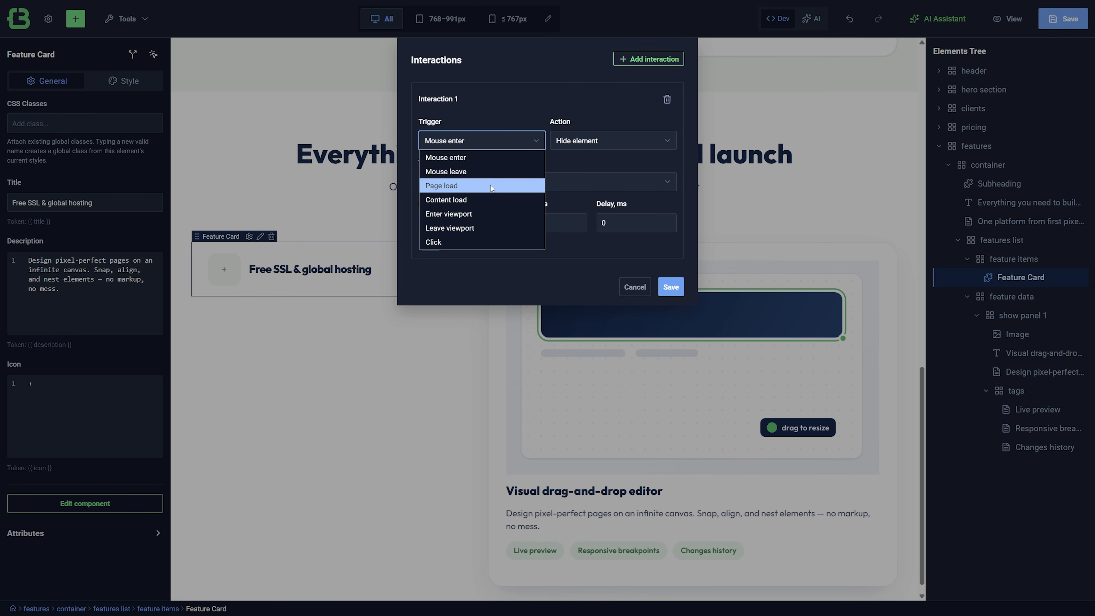
{"action": "left_click", "coordinate": [500, 241]}
{"action": "left_click", "coordinate": [591, 141]}
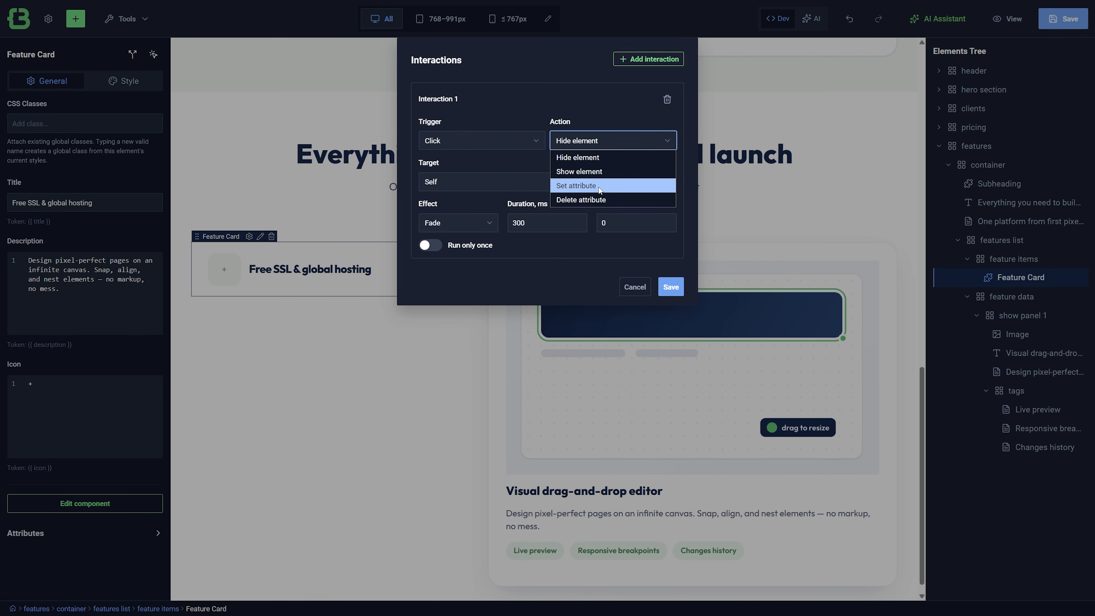
{"action": "left_click", "coordinate": [598, 186]}
{"action": "left_click", "coordinate": [529, 182]}
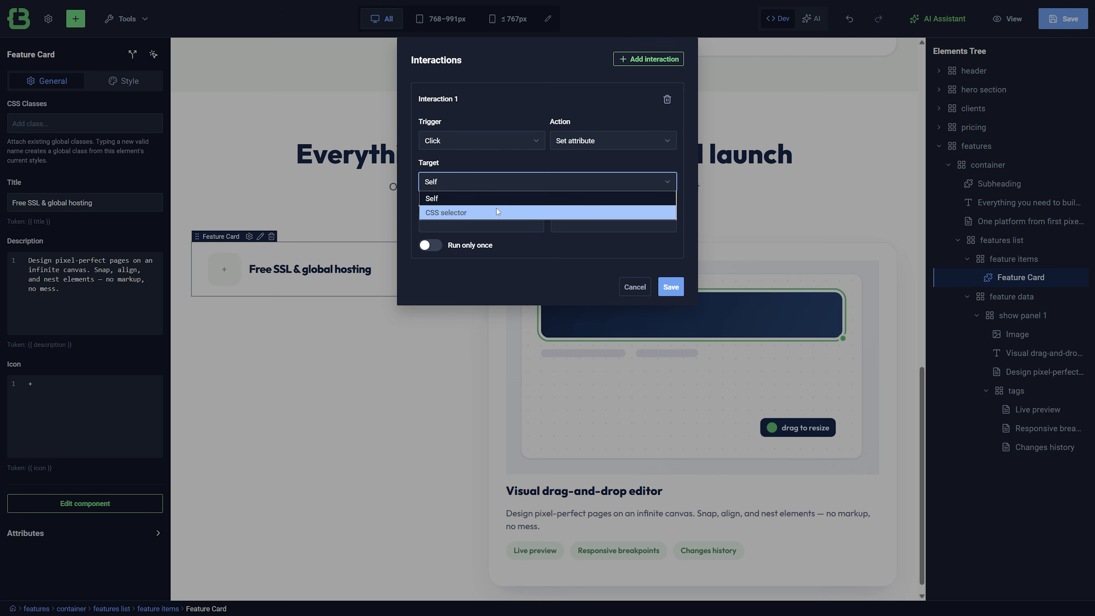
{"action": "left_click", "coordinate": [496, 212]}
Target .feature-showcase__panel[data-active="true"] in Interaction 1 and have it set data-active to false.
{"action": "left_click", "coordinate": [477, 221]}
{"action": "type", "text": ".feature-showcase__panel[data-active=\"true\"]"}
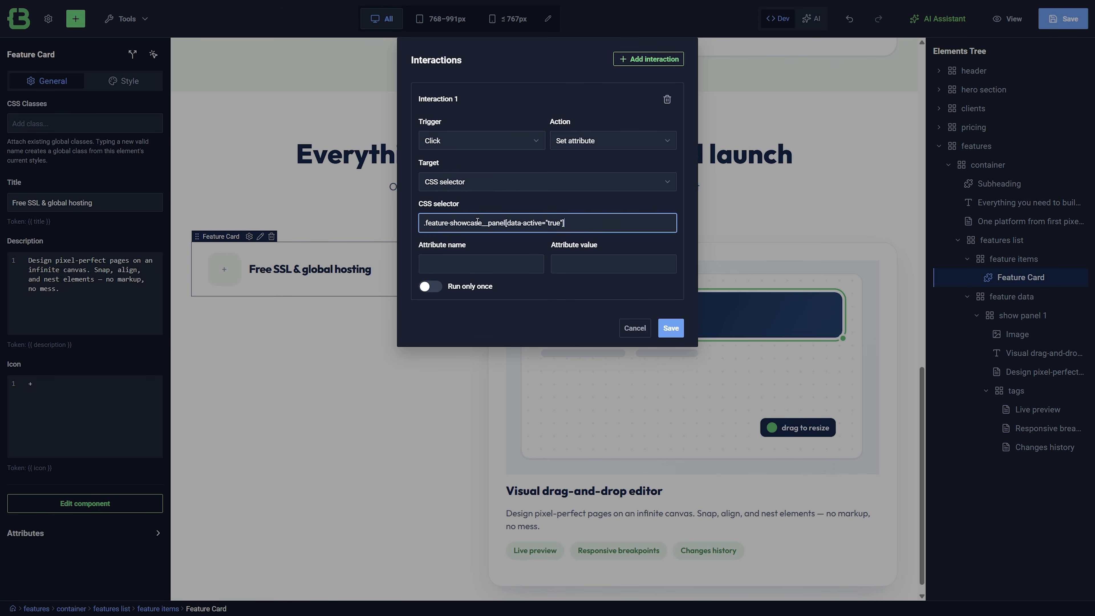
{"action": "left_click", "coordinate": [462, 261]}
{"action": "type", "text": "data-active"}
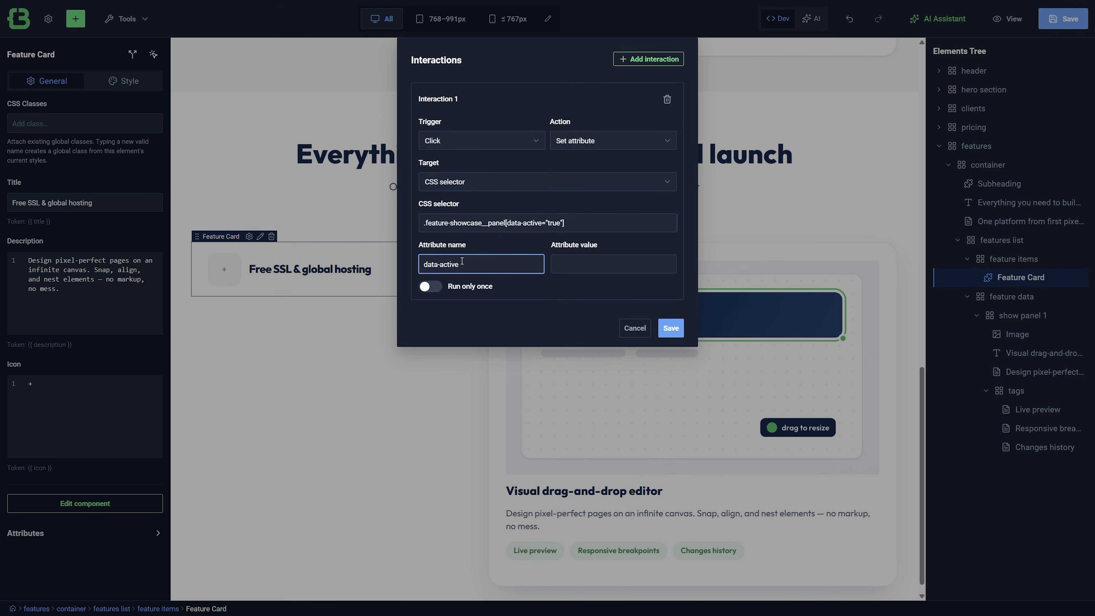
{"action": "left_click", "coordinate": [589, 265]}
{"action": "type", "text": "false"}
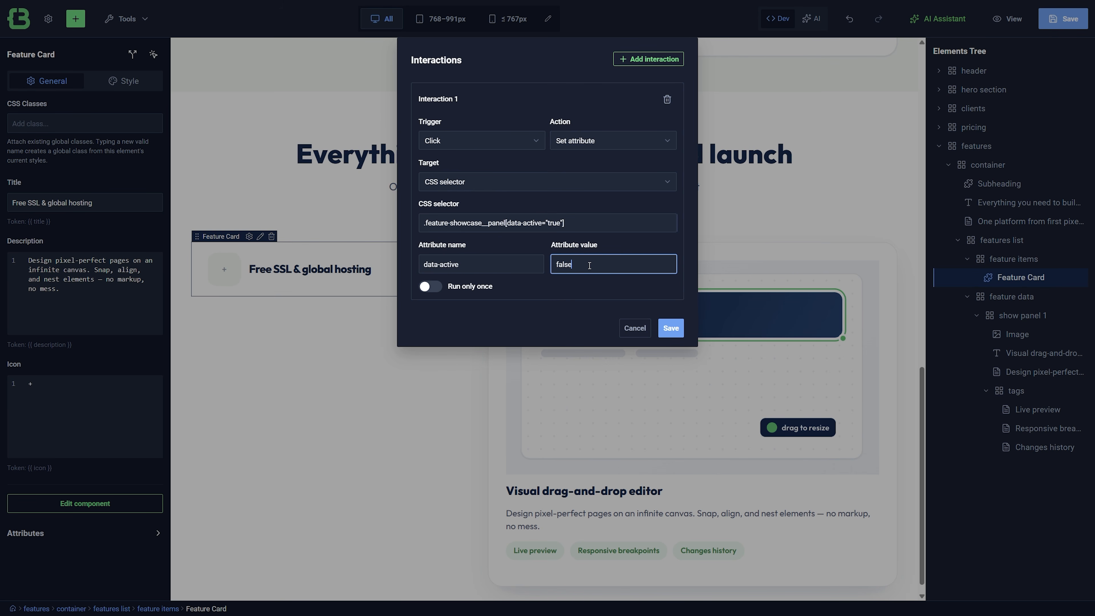
Add Interaction 2 with the trigger Click, the action Set attribute and a CSS selector target.
{"action": "left_click", "coordinate": [642, 65]}
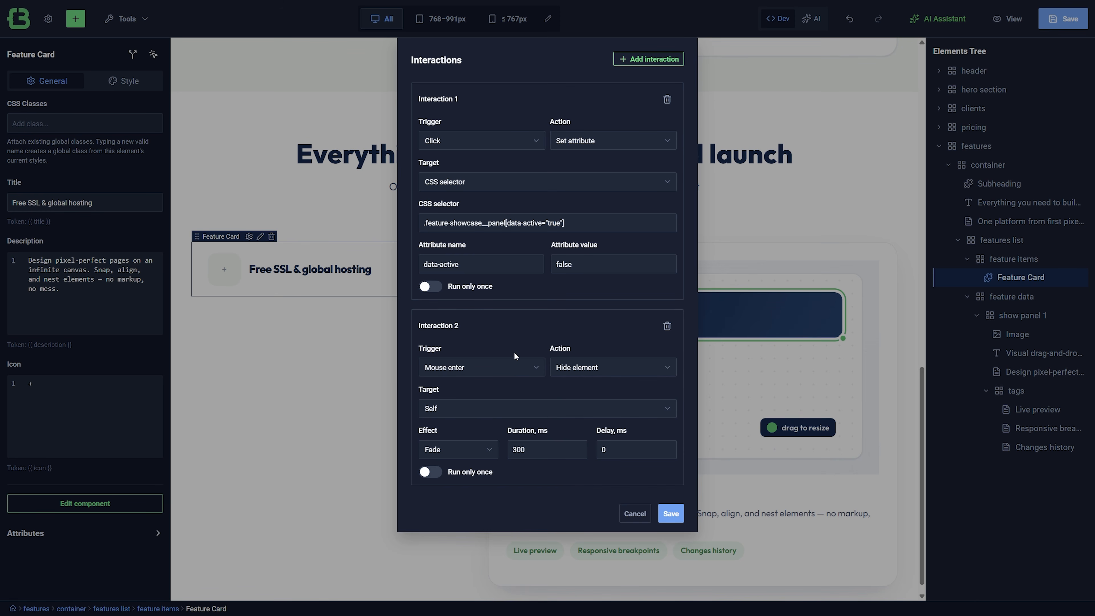
{"action": "left_click", "coordinate": [491, 367]}
{"action": "left_click", "coordinate": [474, 468]}
{"action": "left_click", "coordinate": [602, 368]}
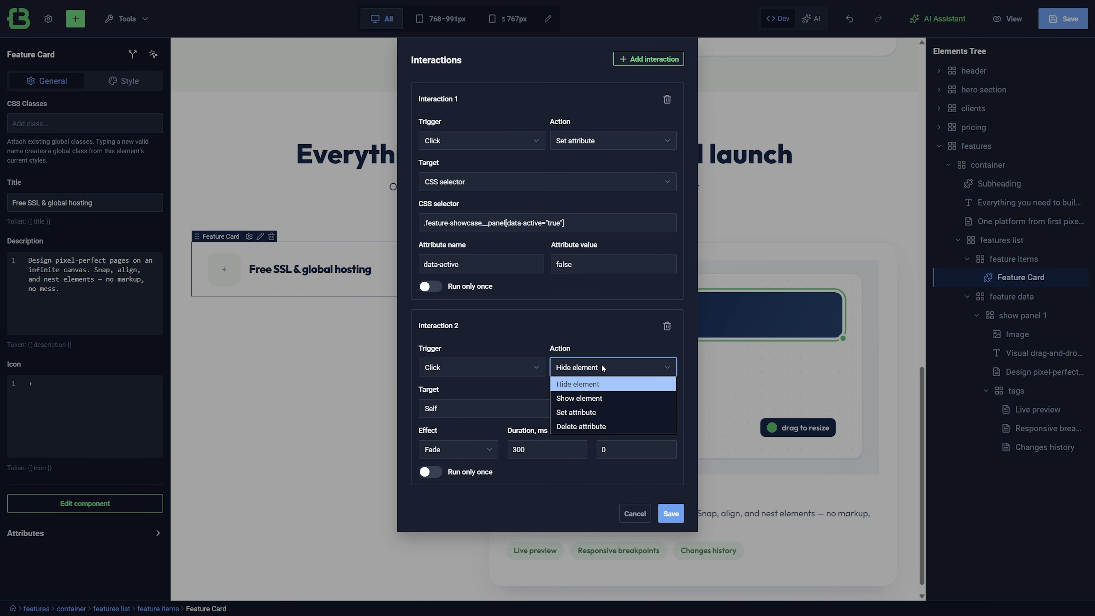
{"action": "left_click", "coordinate": [577, 411]}
{"action": "left_click", "coordinate": [522, 410]}
{"action": "left_click", "coordinate": [512, 437]}
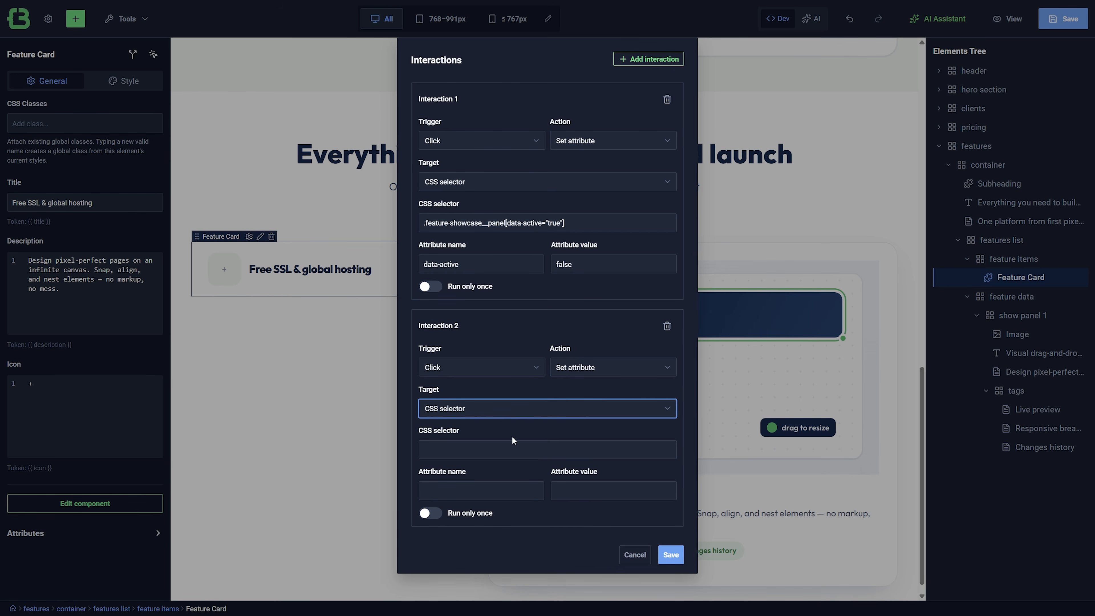
Reuse Interaction 1's selector in Interaction 2, changing it to .feature-showcase__panel.tab1.
{"action": "left_click", "coordinate": [505, 221]}
{"action": "key", "text": "ctrl+a"}
{"action": "key", "text": "ctrl+c"}
{"action": "left_click", "coordinate": [488, 449]}
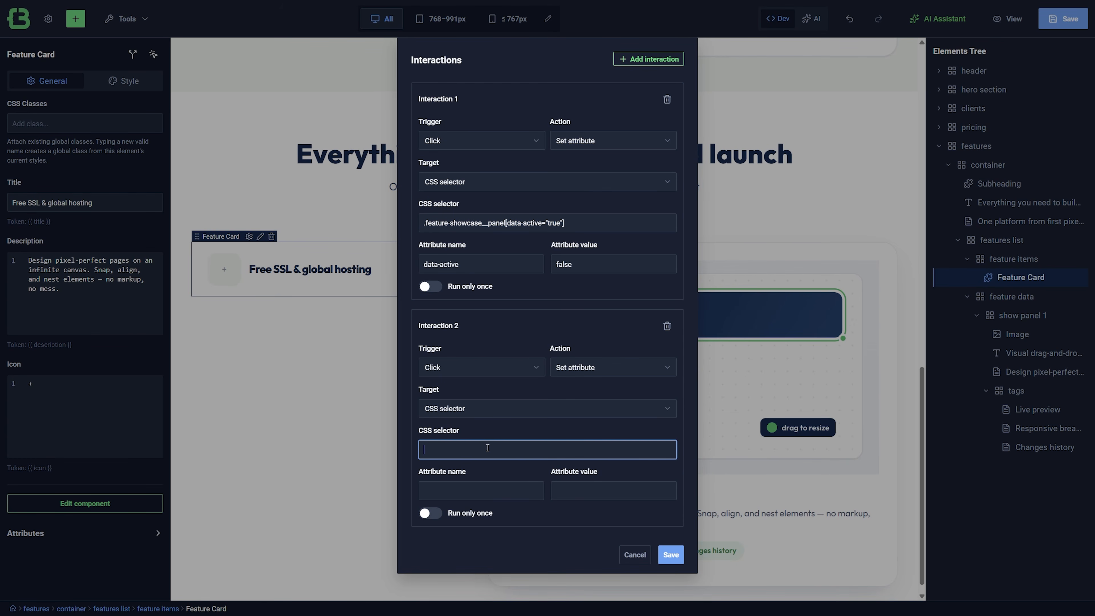
{"action": "key", "text": "ctrl+v"}
{"action": "left_click_drag", "start_coordinate": [561, 448], "coordinate": [506, 449]}
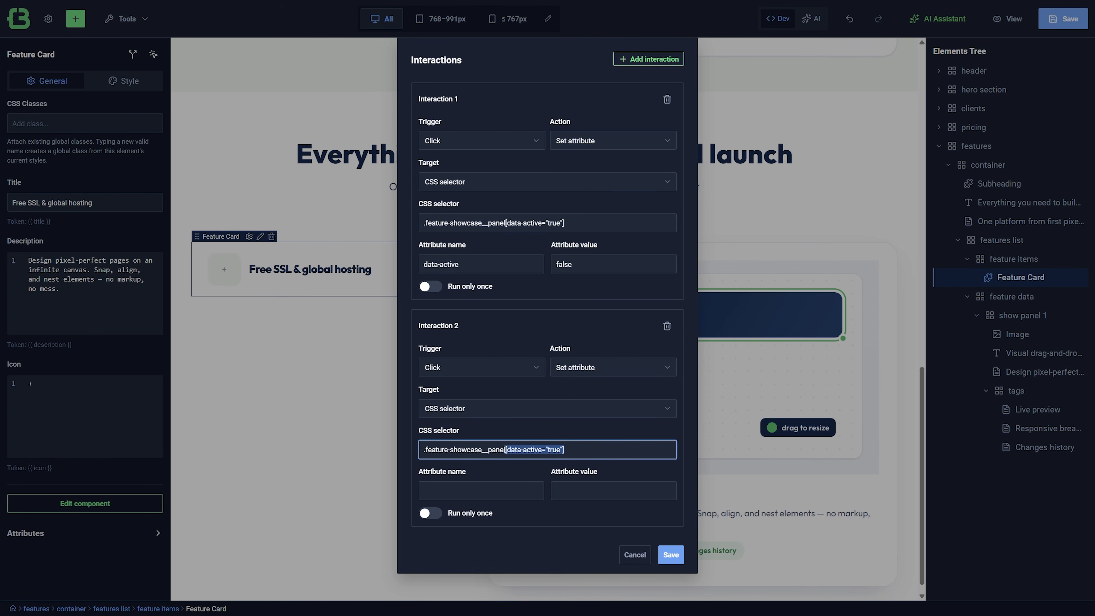
{"action": "type", "text": ".tab1"}
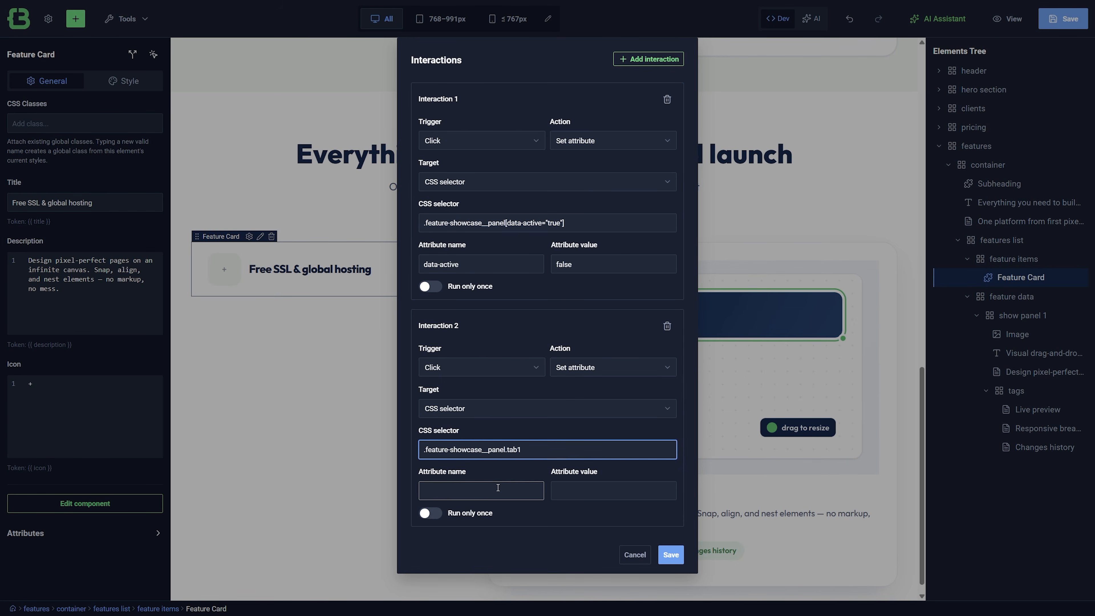
Have Interaction 2 set data-active to true and save the Feature Card's interactions.
{"action": "left_click", "coordinate": [498, 489]}
{"action": "type", "text": "data-active"}
{"action": "left_click", "coordinate": [617, 490]}
{"action": "type", "text": "true"}
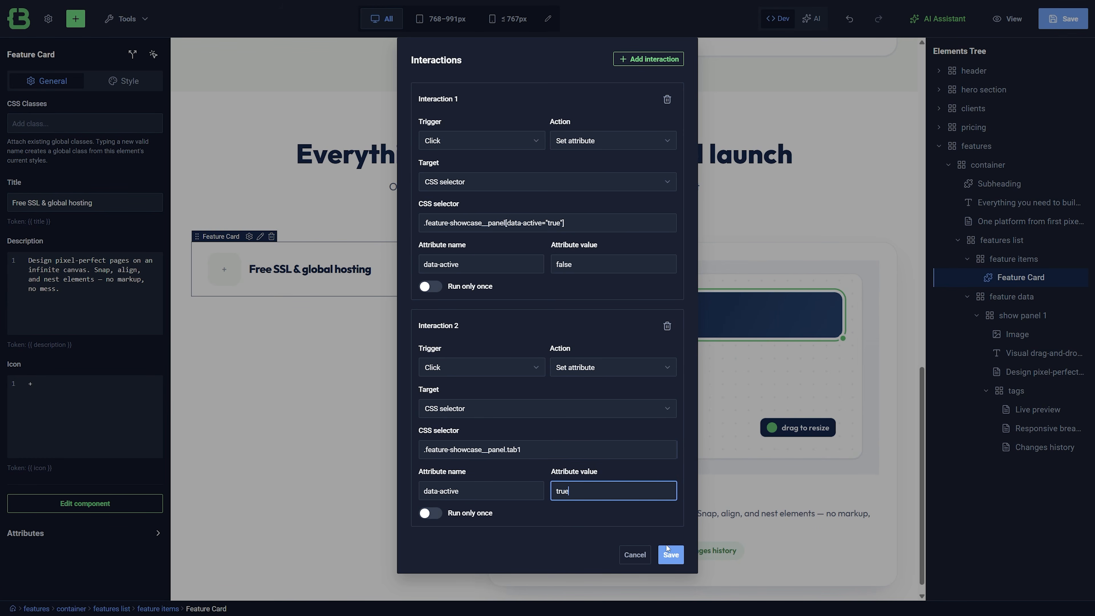
{"action": "left_click", "coordinate": [669, 556]}
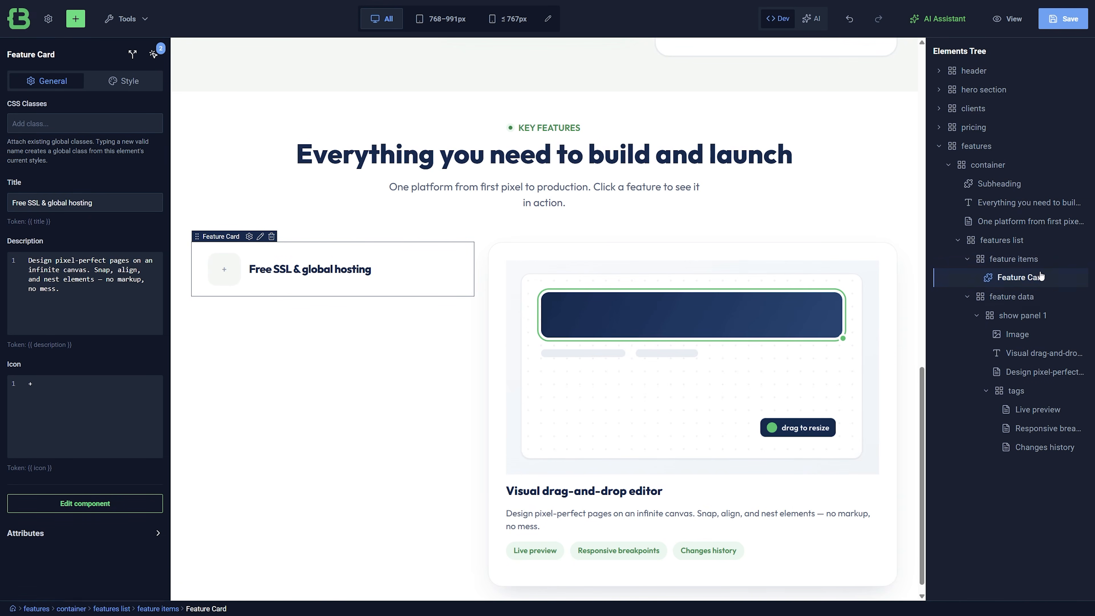
Duplicate the Feature Card three times within feature items and fill in the first card as Visual drag-and-drop editor.
{"action": "mouse_move", "coordinate": [1047, 279]}
{"action": "left_click", "coordinate": [1055, 298]}
{"action": "left_click", "coordinate": [1073, 318]}
{"action": "left_click", "coordinate": [1073, 337]}
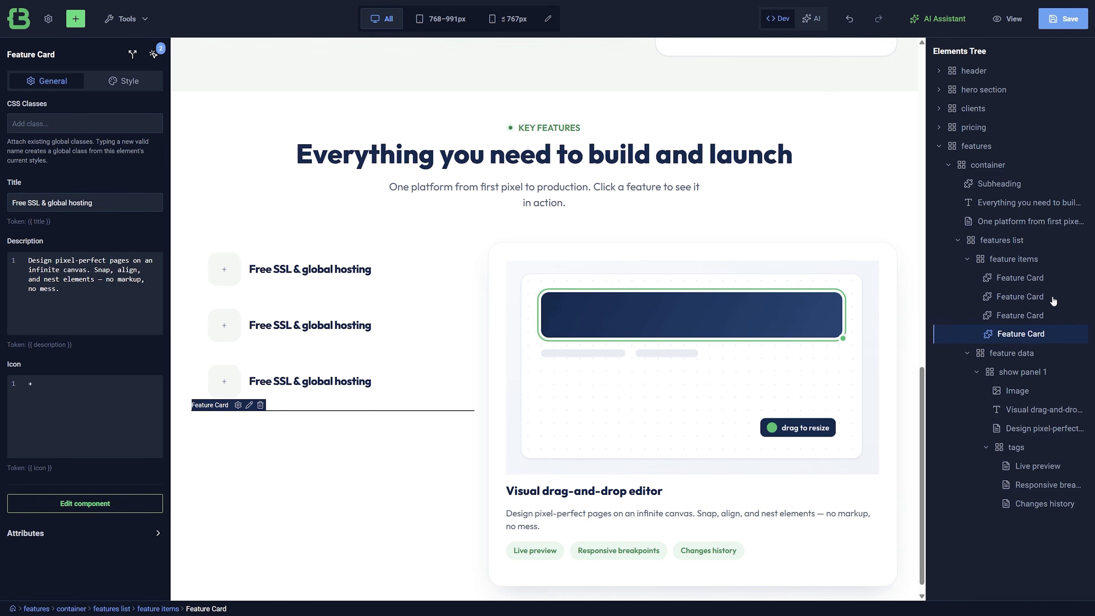
{"action": "left_click", "coordinate": [1019, 277]}
Point Interaction 2 of the Free SSL & global hosting Feature Card at the tab2 panel and save its interactions.
{"action": "left_click", "coordinate": [233, 327]}
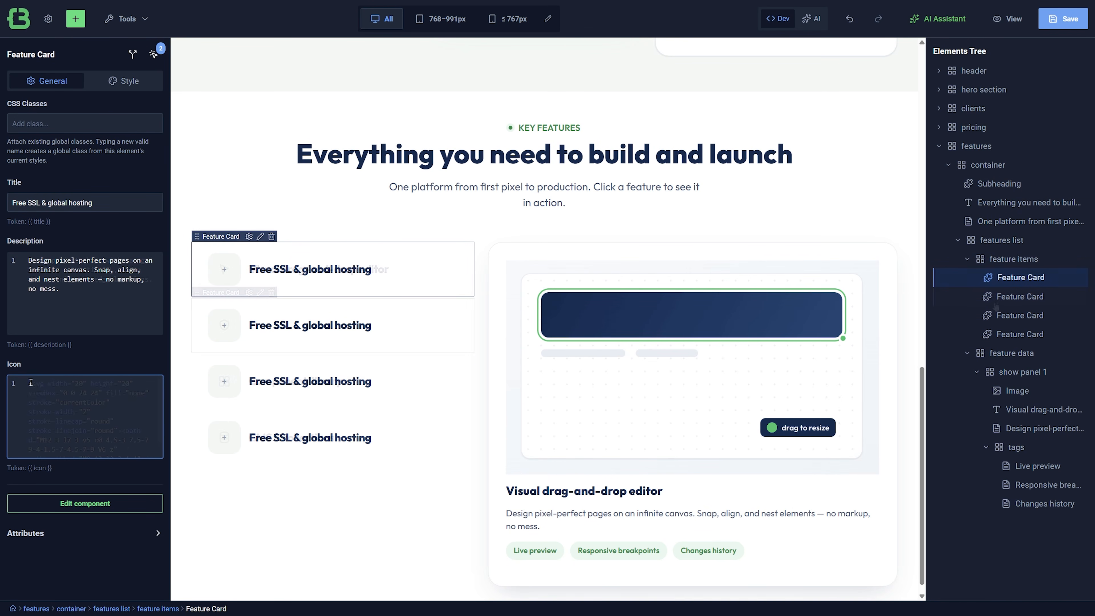
{"action": "left_click", "coordinate": [154, 54]}
{"action": "left_click", "coordinate": [532, 448]}
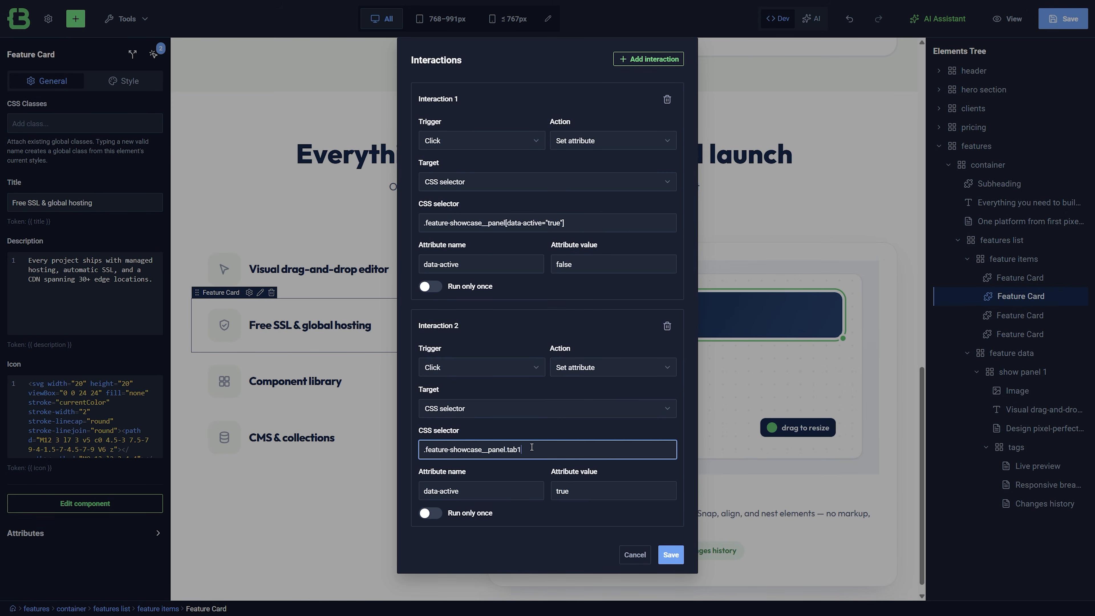
{"action": "left_click", "coordinate": [670, 554]}
Point Interaction 2 of the Component library Feature Card at the tab3 panel and save its interactions.
{"action": "left_click", "coordinate": [1024, 320]}
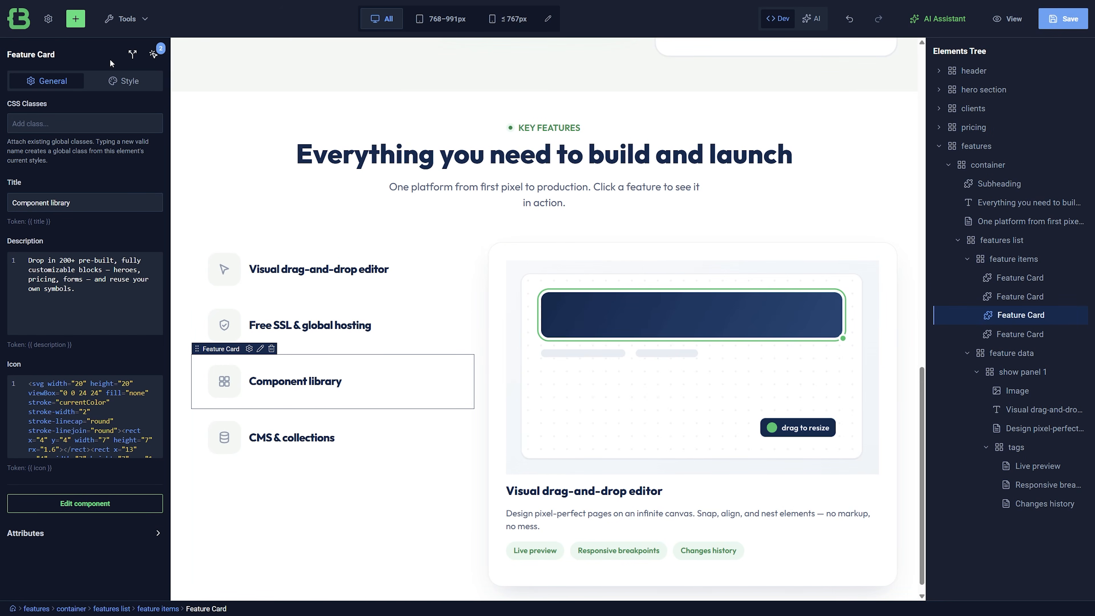
{"action": "left_click", "coordinate": [153, 54]}
{"action": "left_click", "coordinate": [539, 449]}
{"action": "left_click", "coordinate": [671, 555]}
Point Interaction 2 of the CMS & collections Feature Card at the tab4 panel and save its interactions.
{"action": "left_click", "coordinate": [1020, 333]}
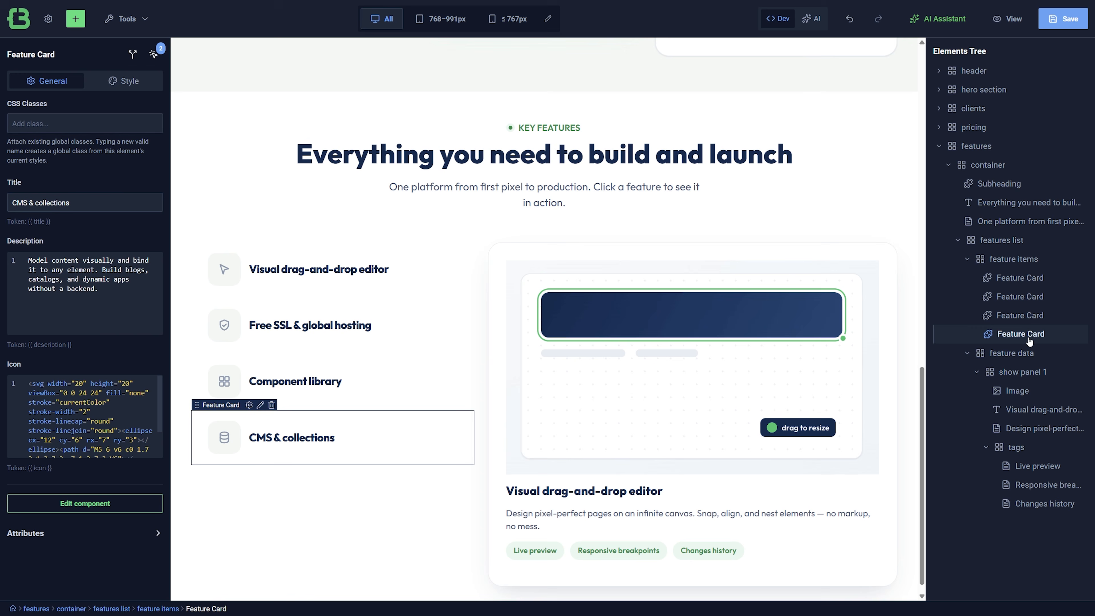
{"action": "left_click", "coordinate": [154, 53]}
{"action": "left_click", "coordinate": [539, 449]}
{"action": "left_click", "coordinate": [671, 554]}
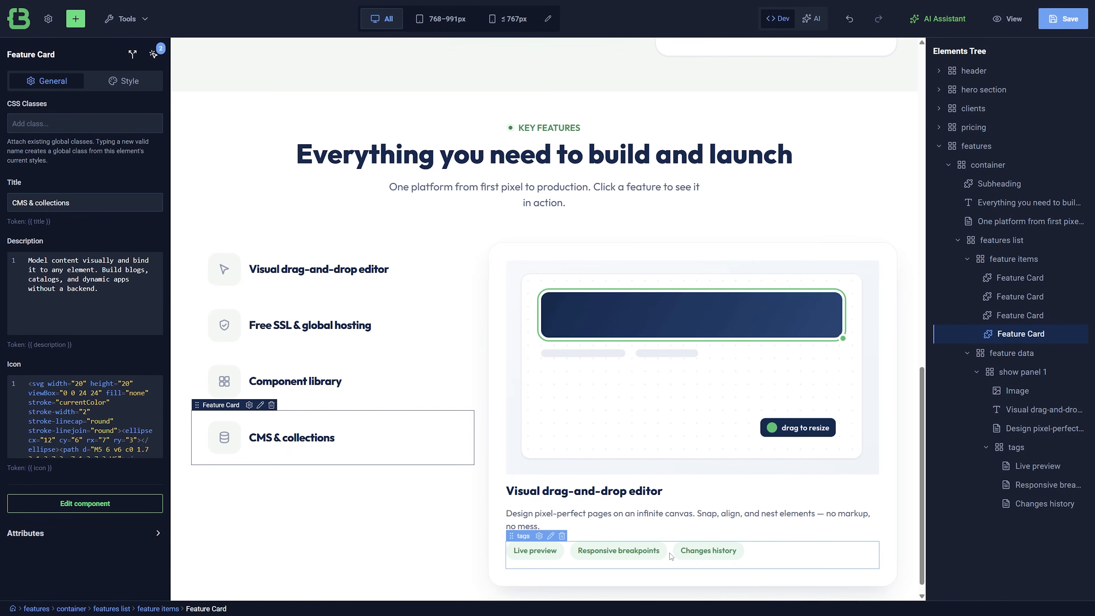
Duplicate show panel 1 three times within feature data and rename the first copy show panel 2.
{"action": "left_click", "coordinate": [978, 373]}
{"action": "right_click", "coordinate": [1021, 372]}
{"action": "left_click", "coordinate": [1034, 378]}
{"action": "right_click", "coordinate": [1018, 390]}
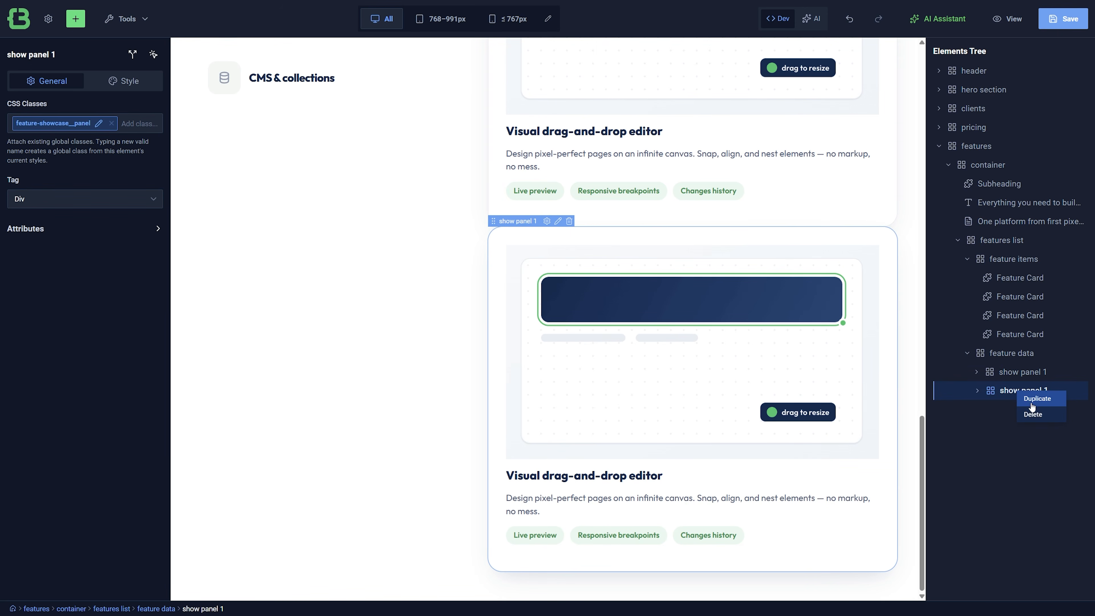
{"action": "left_click", "coordinate": [1030, 401]}
{"action": "right_click", "coordinate": [1021, 410]}
{"action": "left_click", "coordinate": [1031, 420]}
{"action": "left_click", "coordinate": [1028, 393]}
{"action": "double_click", "coordinate": [1028, 395]}
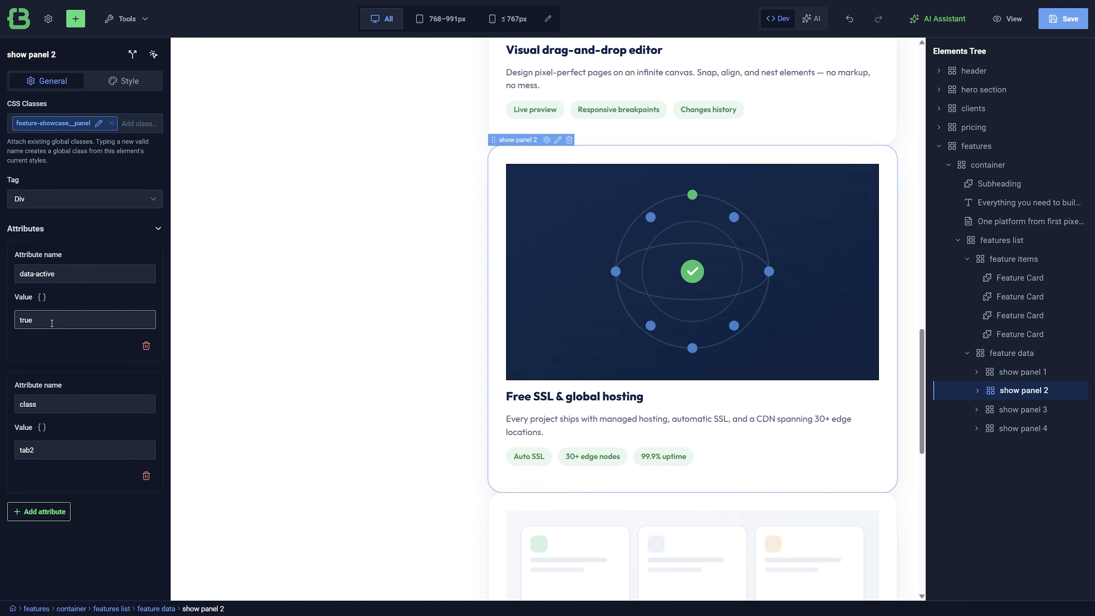
Set data-active to false on show panel 2, show panel 3 and show panel 4, and save the page.
{"action": "double_click", "coordinate": [20, 319]}
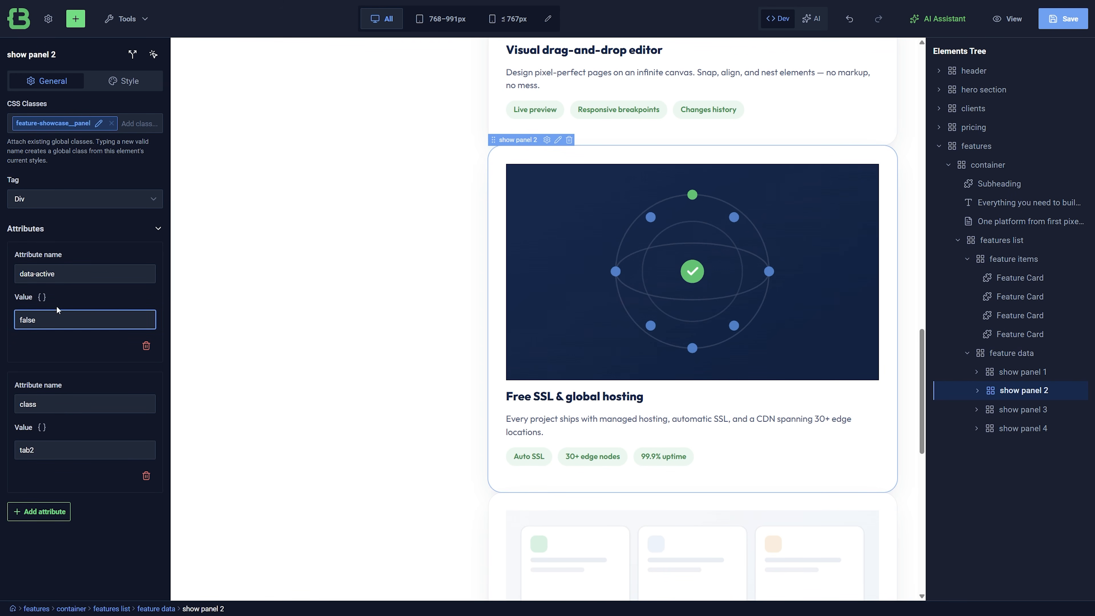
{"action": "left_click", "coordinate": [1008, 409]}
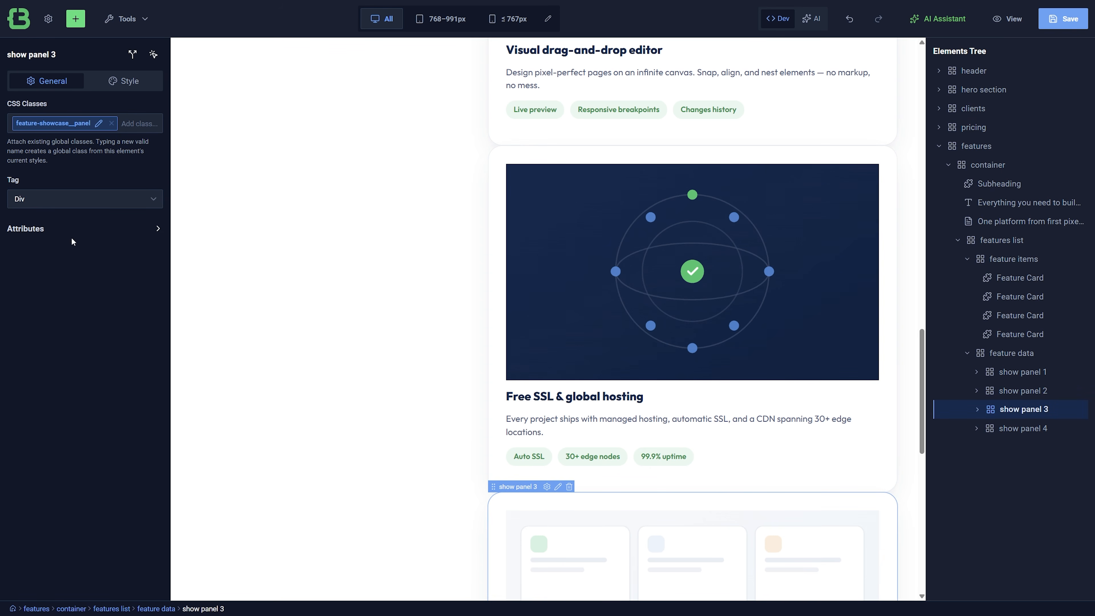
{"action": "left_click", "coordinate": [64, 229]}
{"action": "double_click", "coordinate": [19, 321]}
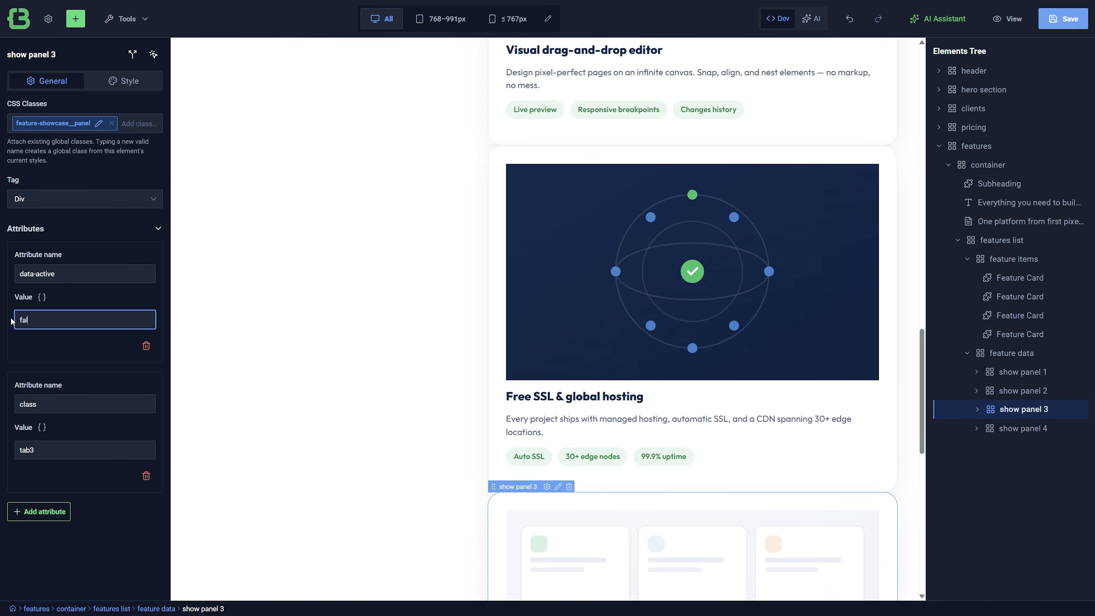
{"action": "type", "text": "false"}
{"action": "left_click", "coordinate": [1019, 428]}
{"action": "left_click", "coordinate": [60, 228]}
{"action": "double_click", "coordinate": [17, 319]}
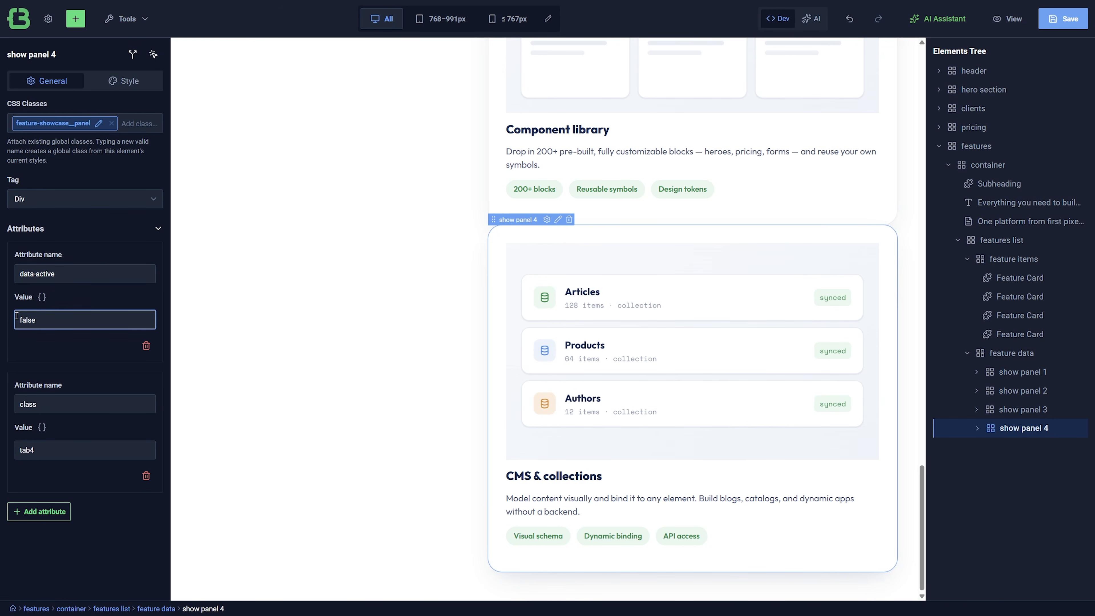
{"action": "type", "text": "false"}
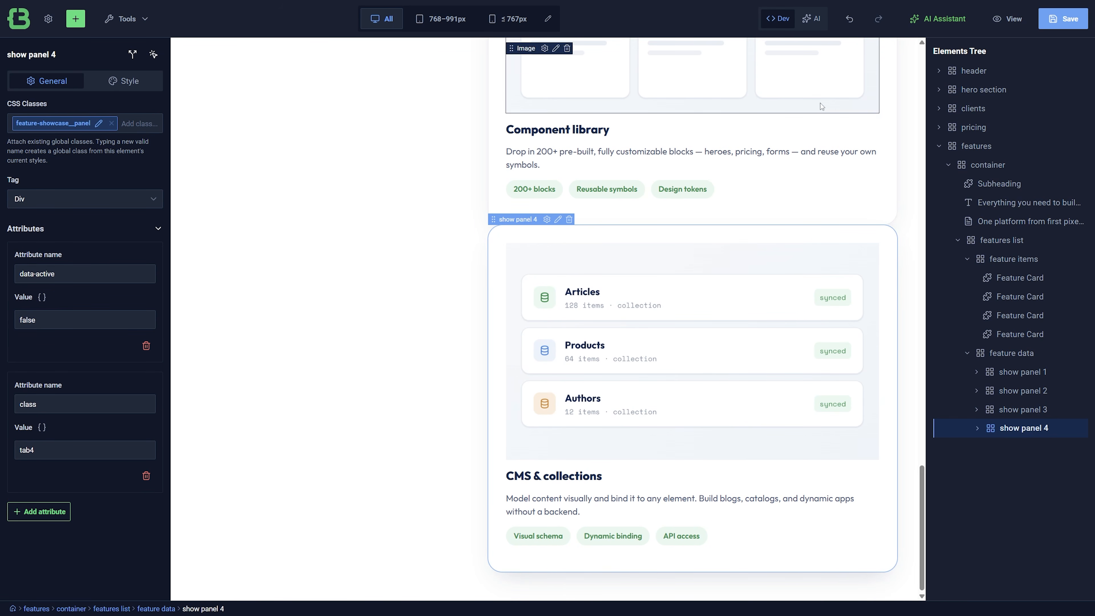
{"action": "left_click", "coordinate": [1054, 27]}
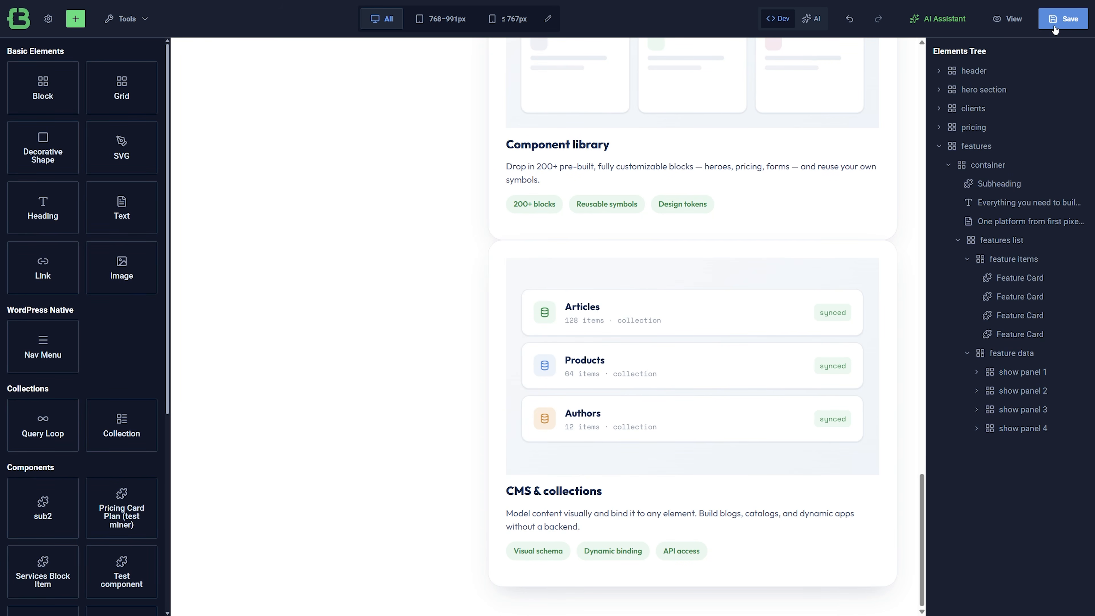
View the page and switch between the four feature cards to check that each one shows its panel.
{"action": "left_click", "coordinate": [1010, 20]}
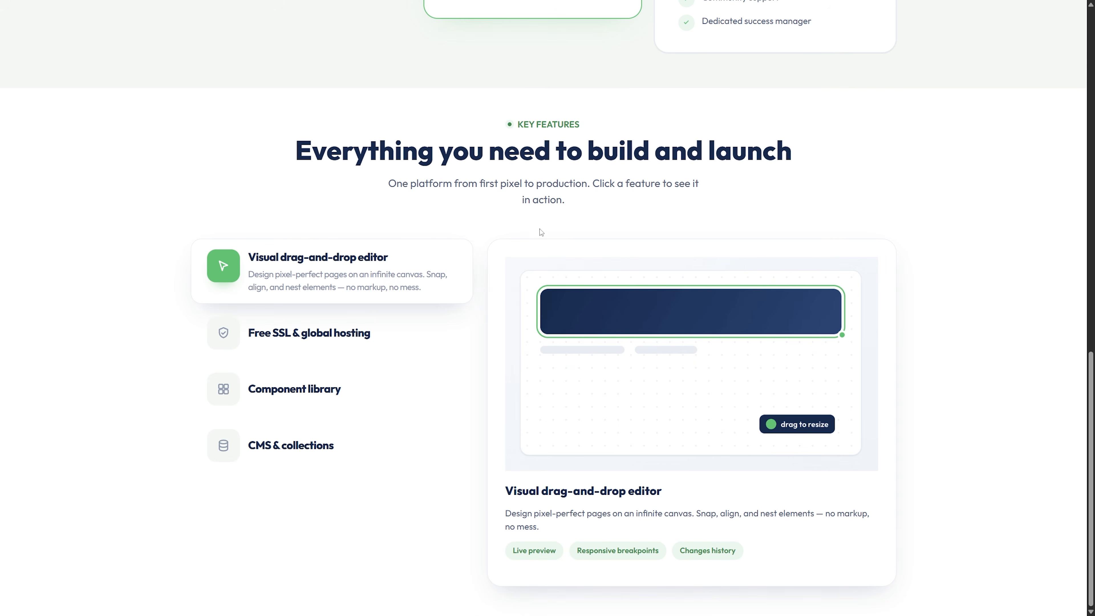
{"action": "left_click", "coordinate": [330, 336]}
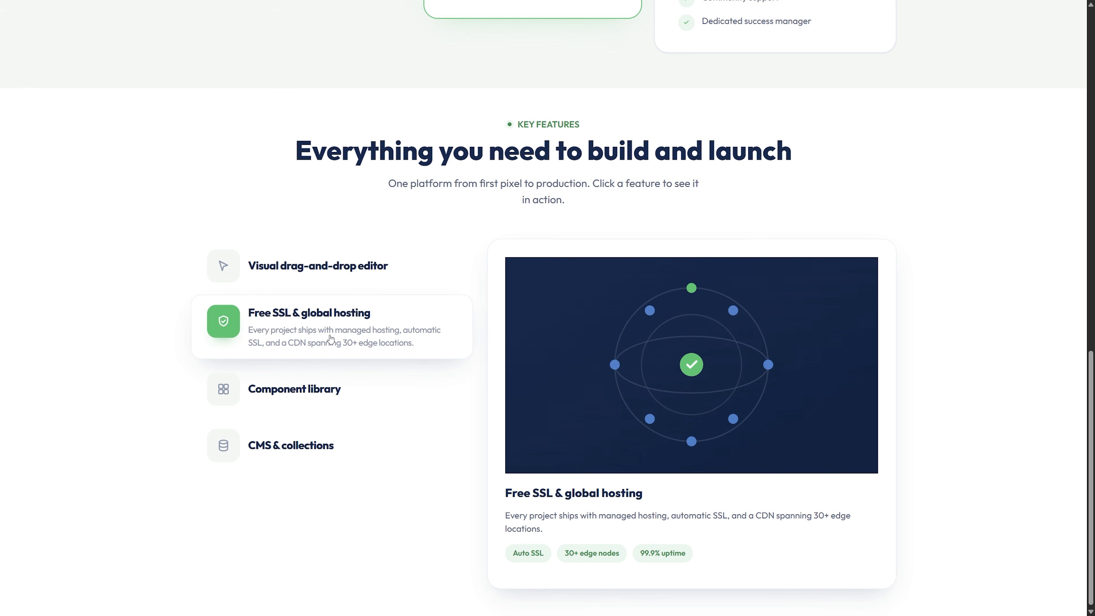
{"action": "left_click", "coordinate": [355, 388]}
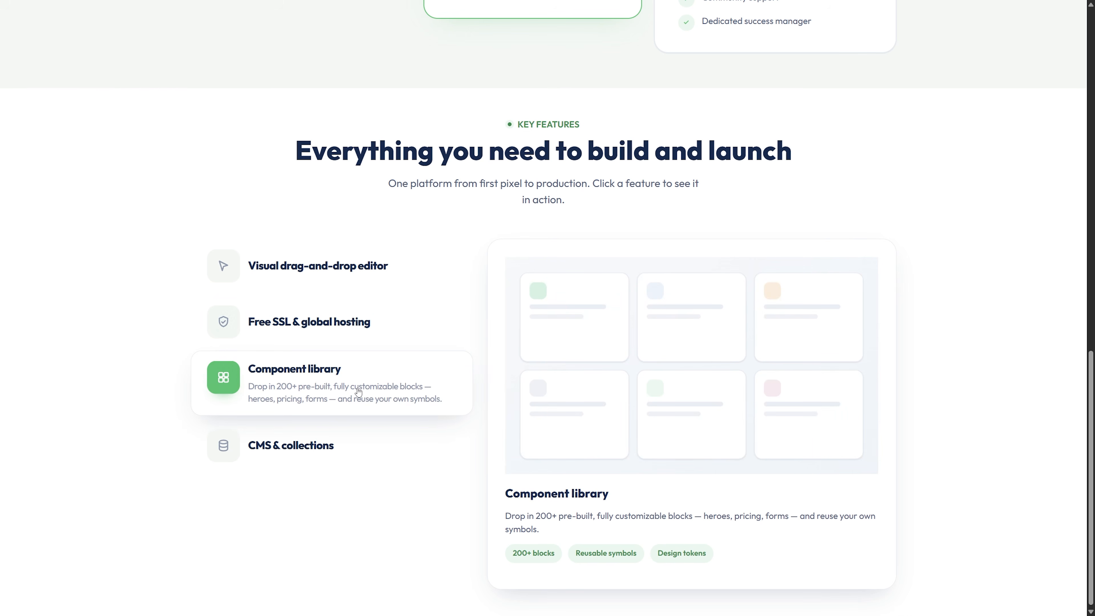
{"action": "left_click", "coordinate": [357, 445]}
{"action": "left_click", "coordinate": [379, 381]}
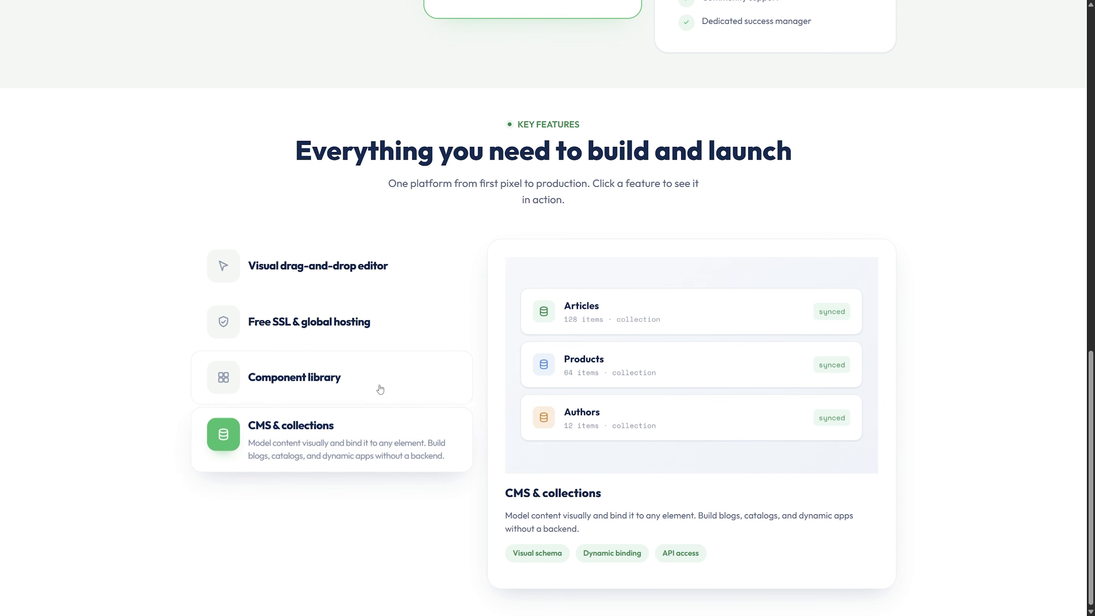
{"action": "left_click", "coordinate": [404, 326]}
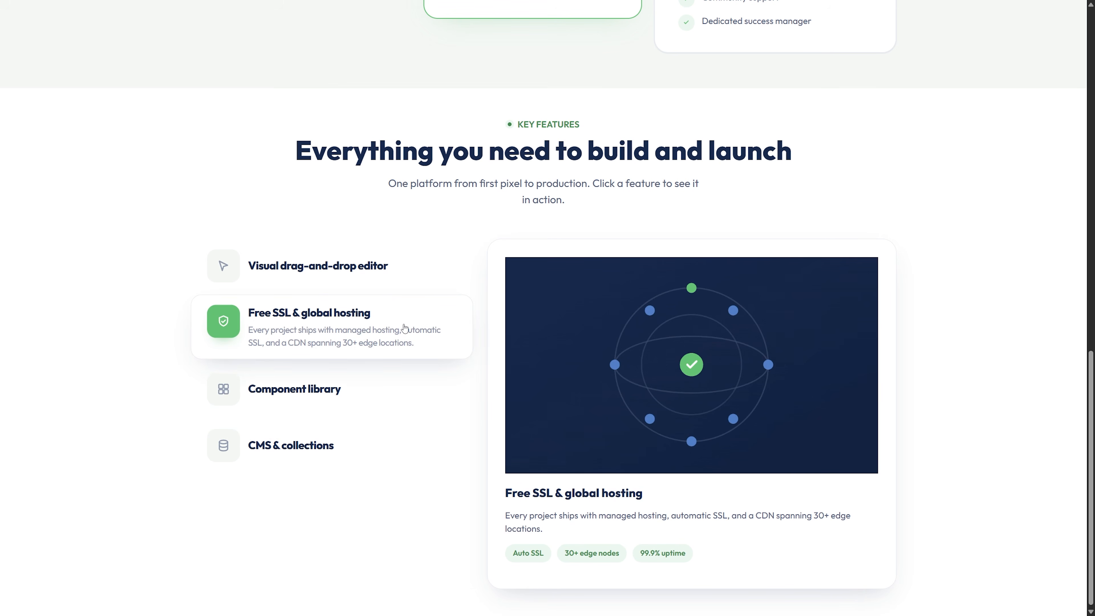
{"action": "left_click", "coordinate": [413, 269]}
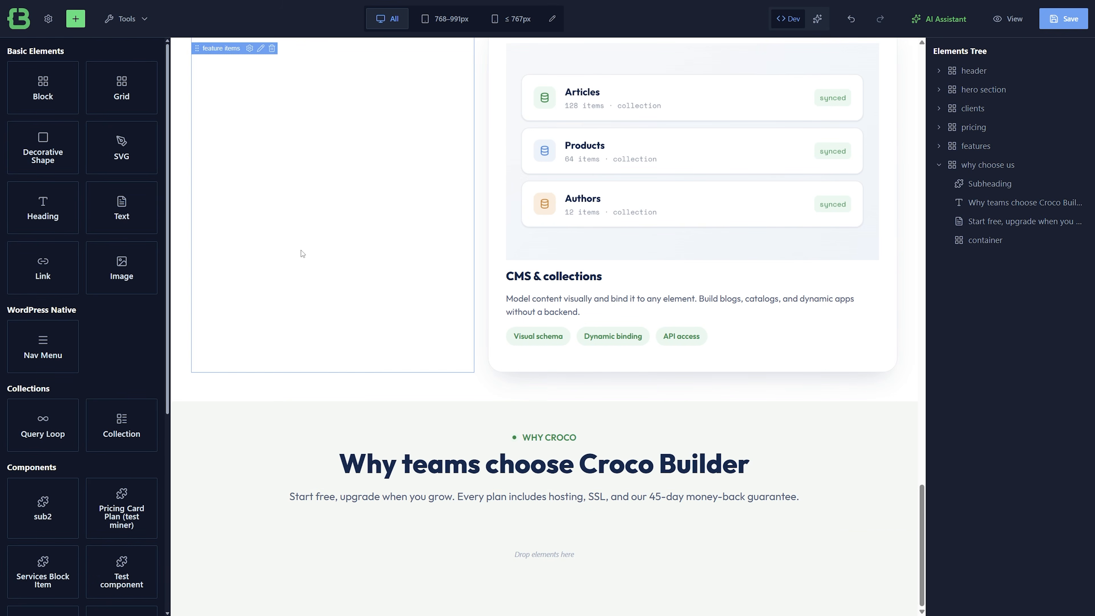
Add a block named Card to the container of the why choose us section.
{"action": "left_click_drag", "start_coordinate": [52, 88], "coordinate": [989, 240]}
{"action": "type", "text": "Card"}
{"action": "key", "text": "Return"}
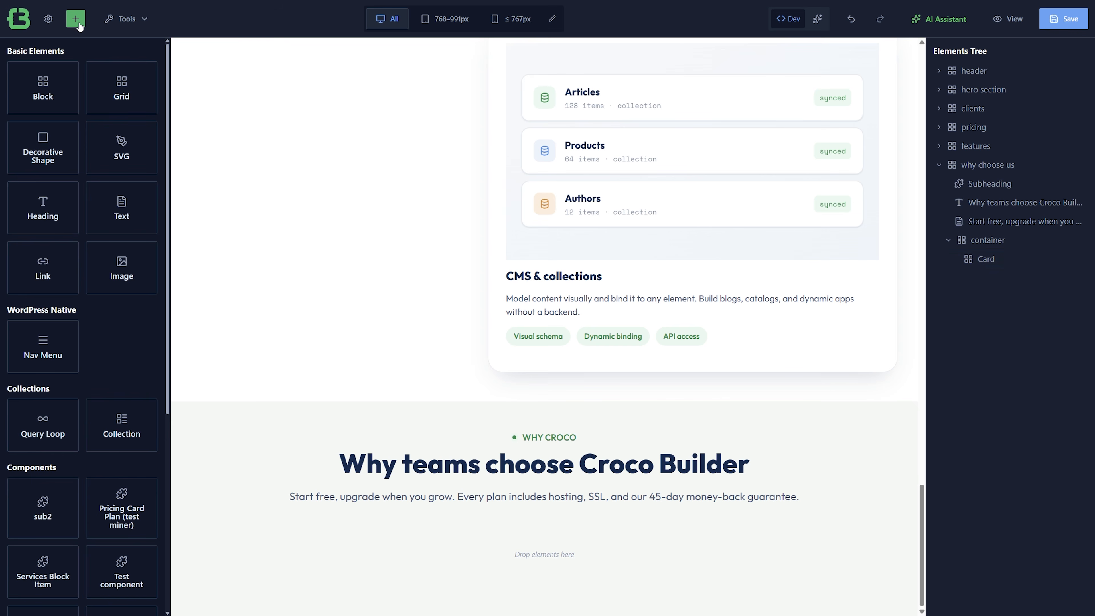
Nest a block holding an SVG inside the Card and add a heading below that block.
{"action": "left_click_drag", "start_coordinate": [51, 88], "coordinate": [999, 261]}
{"action": "left_click", "coordinate": [77, 22]}
{"action": "left_click_drag", "start_coordinate": [122, 147], "coordinate": [1013, 278]}
{"action": "left_click", "coordinate": [77, 22]}
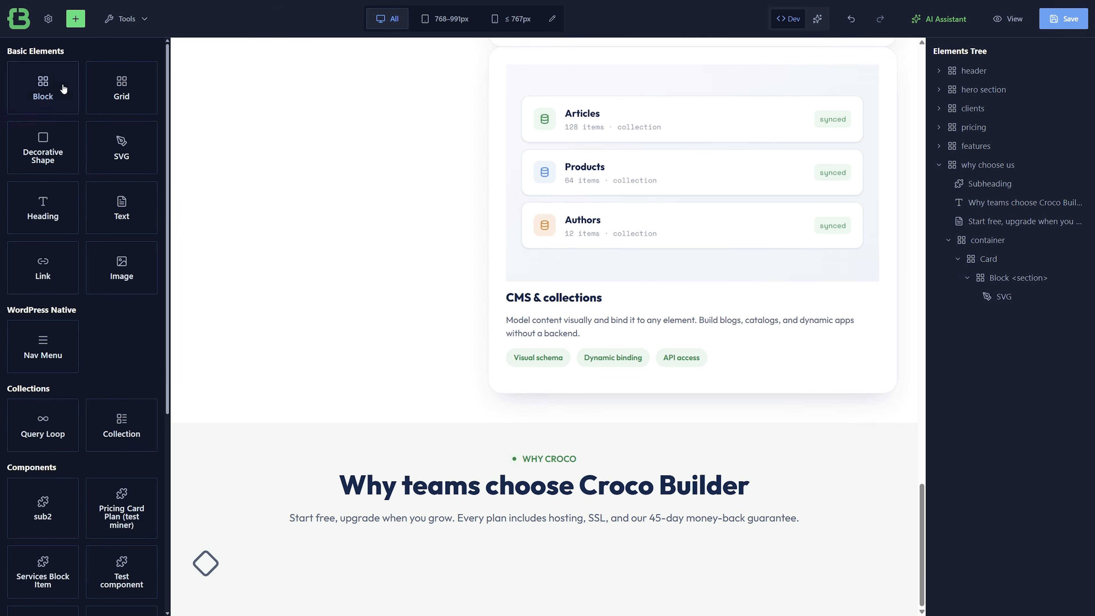
{"action": "left_click_drag", "start_coordinate": [45, 209], "coordinate": [1006, 284]}
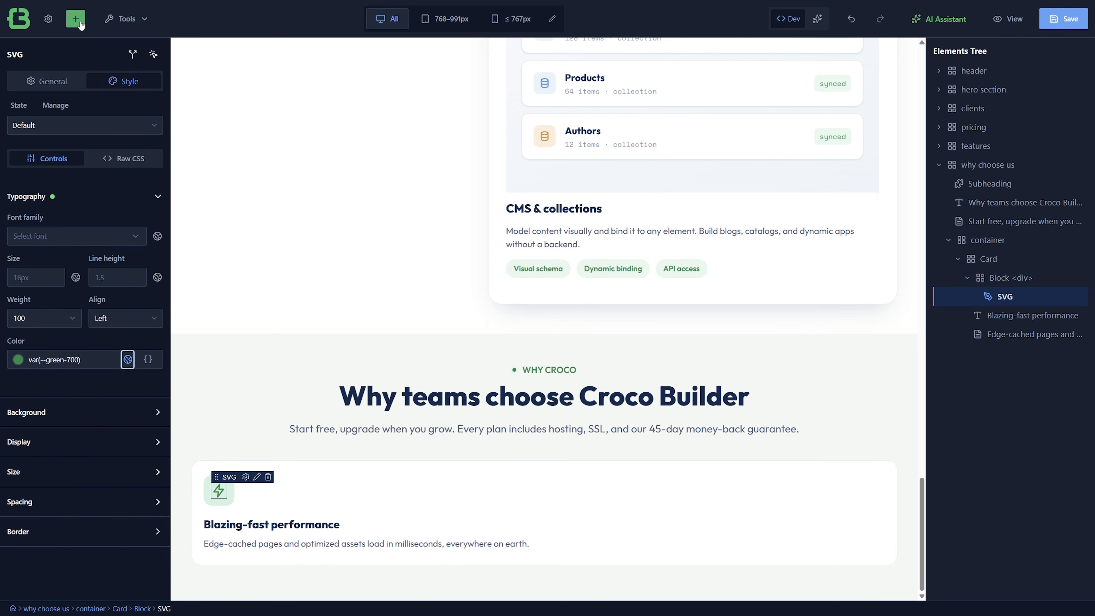
Add a grid to the why choose us container and place the Card inside it.
{"action": "left_click", "coordinate": [76, 22]}
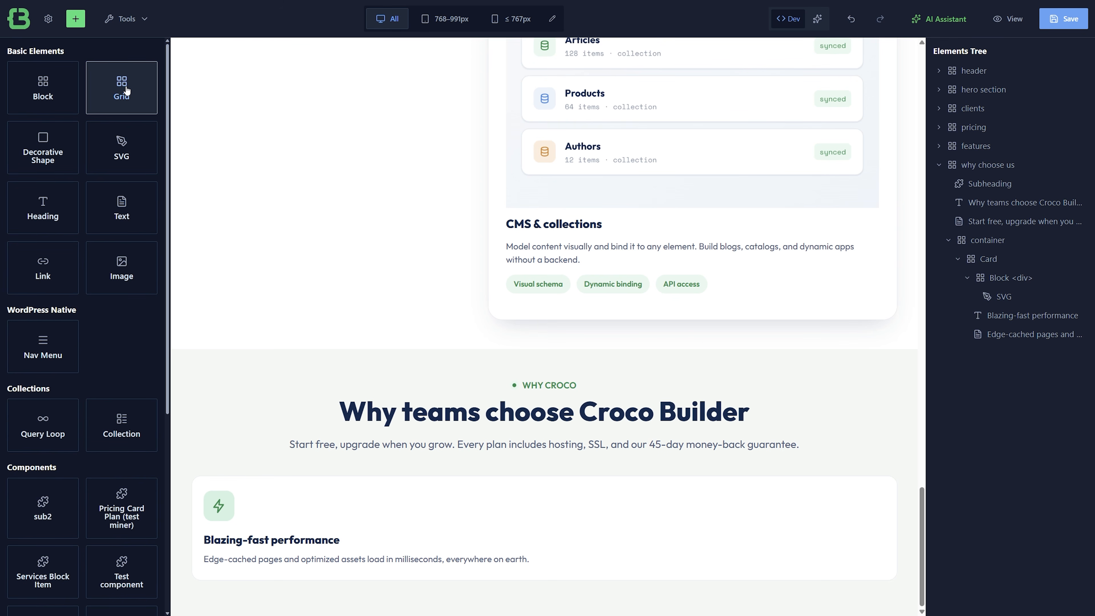
{"action": "left_click_drag", "start_coordinate": [127, 89], "coordinate": [991, 278]}
{"action": "left_click", "coordinate": [958, 259]}
{"action": "left_click", "coordinate": [967, 278]}
{"action": "left_click", "coordinate": [967, 279]}
Duplicate the Card within the grid until there are six cards.
{"action": "right_click", "coordinate": [1005, 278]}
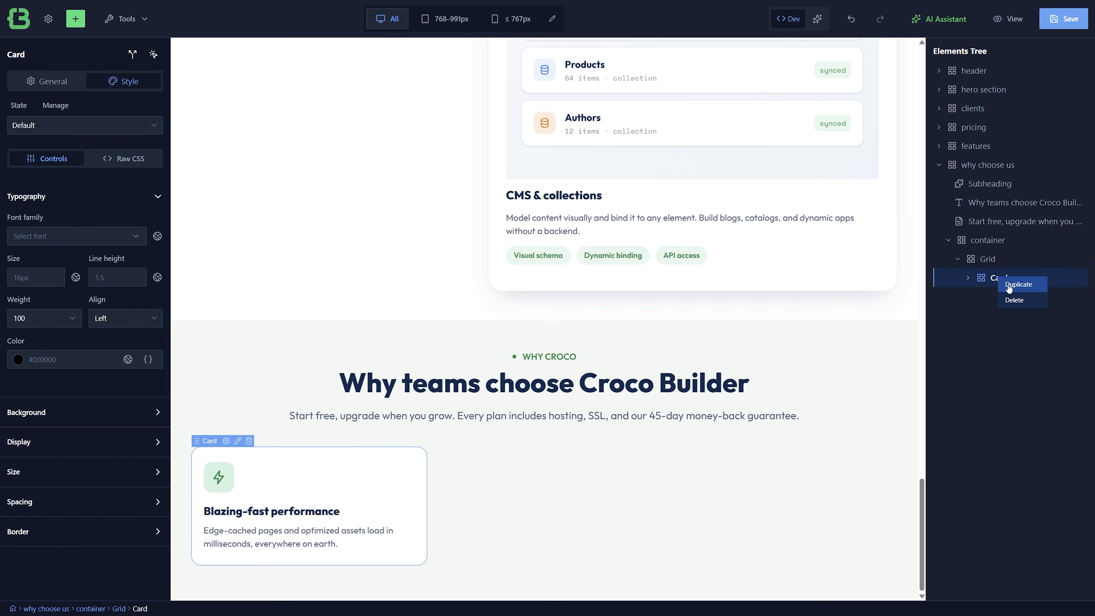
{"action": "left_click", "coordinate": [1011, 285]}
{"action": "right_click", "coordinate": [1005, 296]}
{"action": "left_click", "coordinate": [1013, 305]}
{"action": "right_click", "coordinate": [1006, 316]}
{"action": "left_click", "coordinate": [1013, 324]}
{"action": "right_click", "coordinate": [1007, 334]}
{"action": "right_click", "coordinate": [1015, 354]}
{"action": "left_click", "coordinate": [1022, 361]}
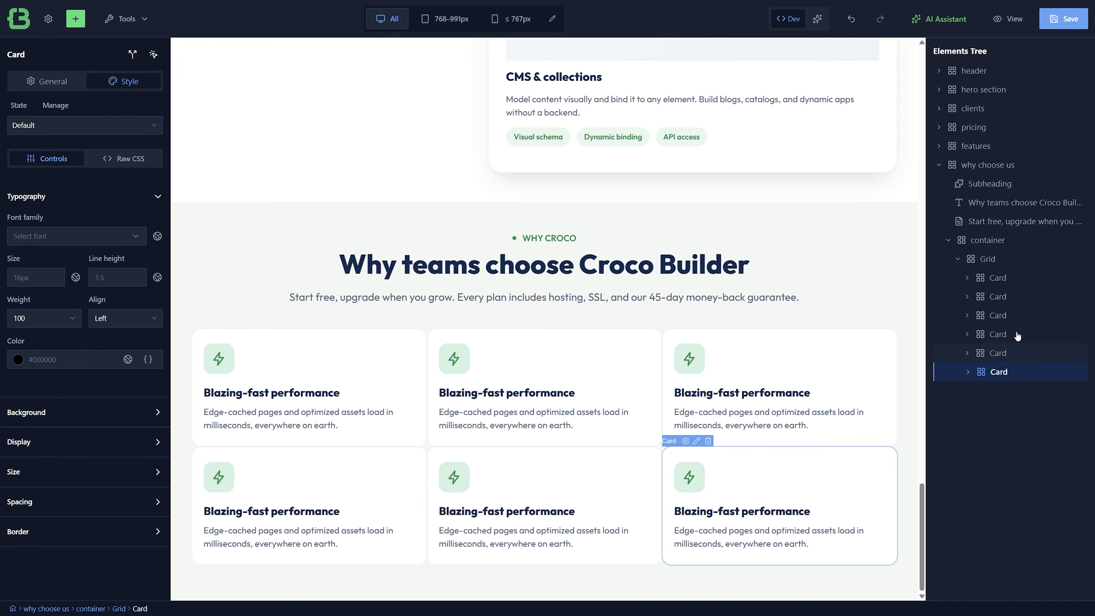
Set the grid to 2 rows with a 20px column gap and adjust its row gap.
{"action": "left_click", "coordinate": [994, 259]}
{"action": "left_click", "coordinate": [51, 81]}
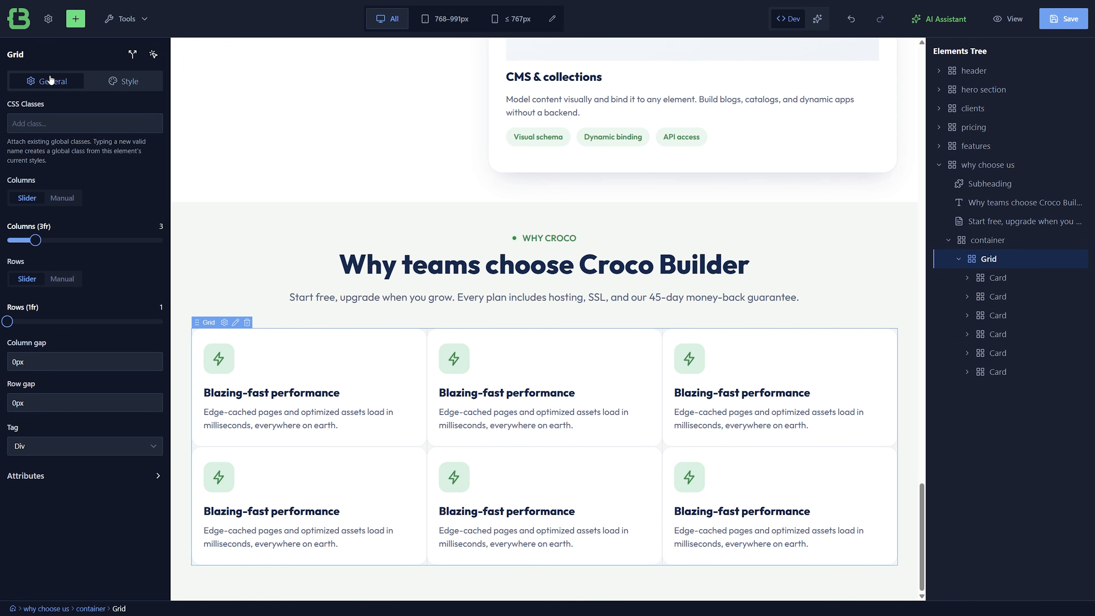
{"action": "left_click", "coordinate": [18, 321]}
{"action": "left_click", "coordinate": [15, 362]}
{"action": "left_click", "coordinate": [16, 403]}
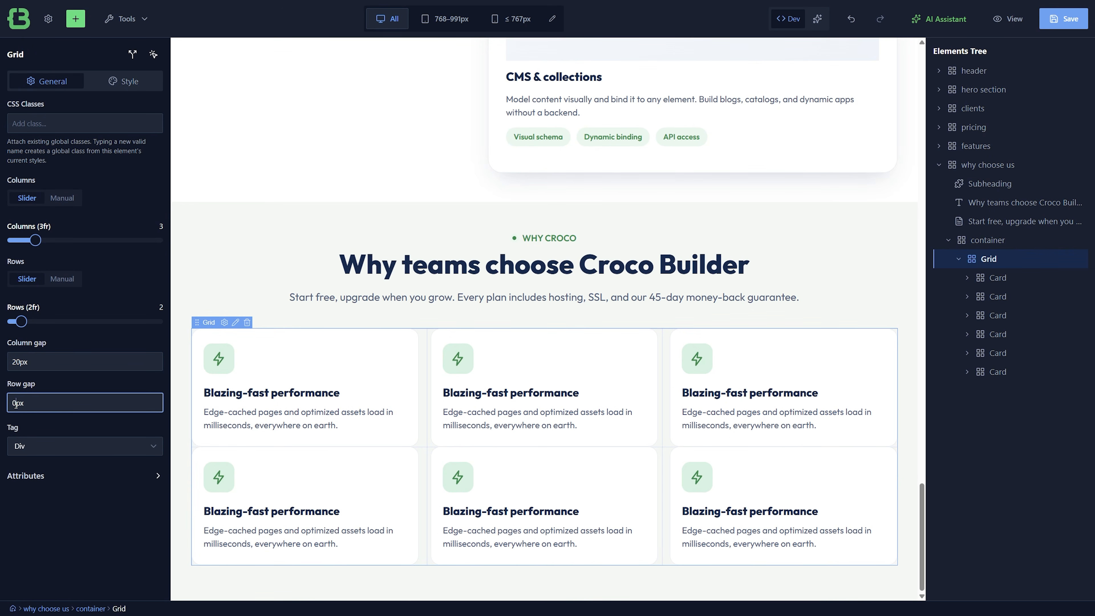
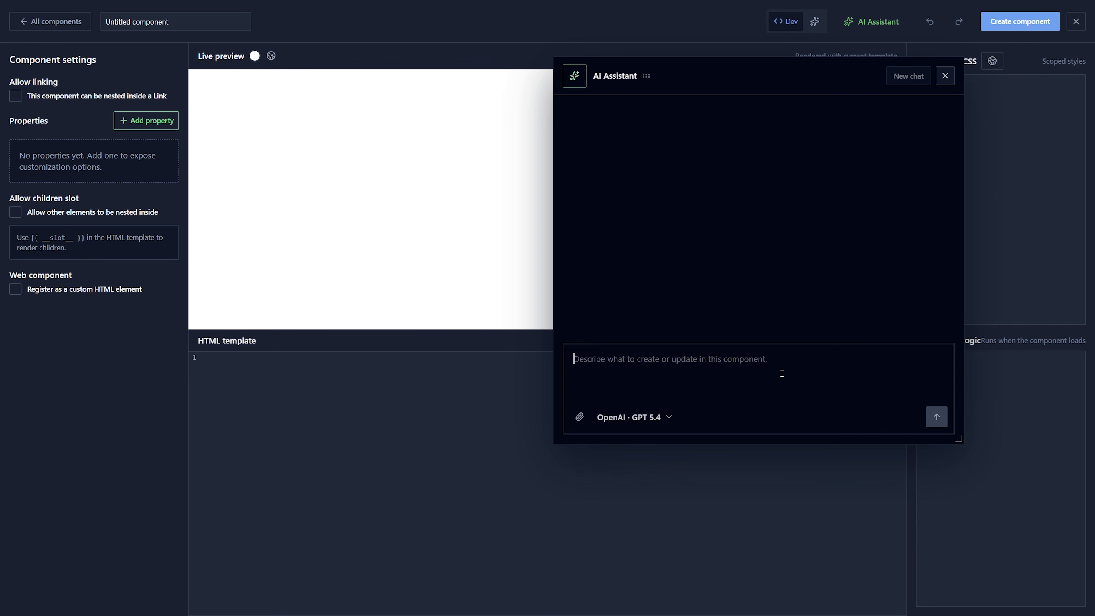
Have the AI Assistant "create a testimonial card with star rating" and create the component from its result.
{"action": "type", "text": "create a testimonial card with star rating"}
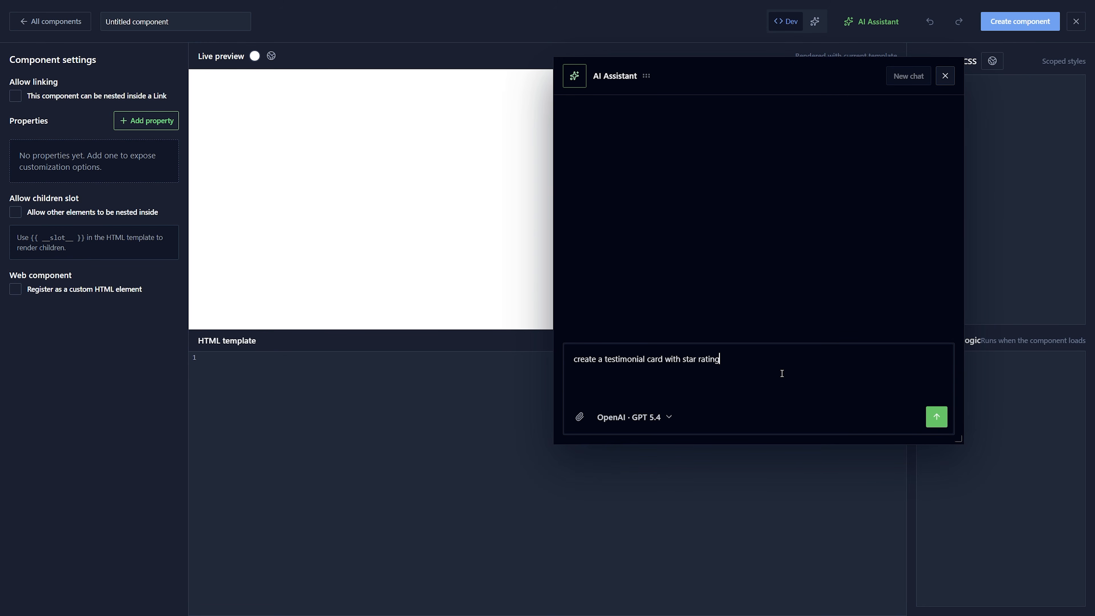
{"action": "left_click", "coordinate": [936, 417]}
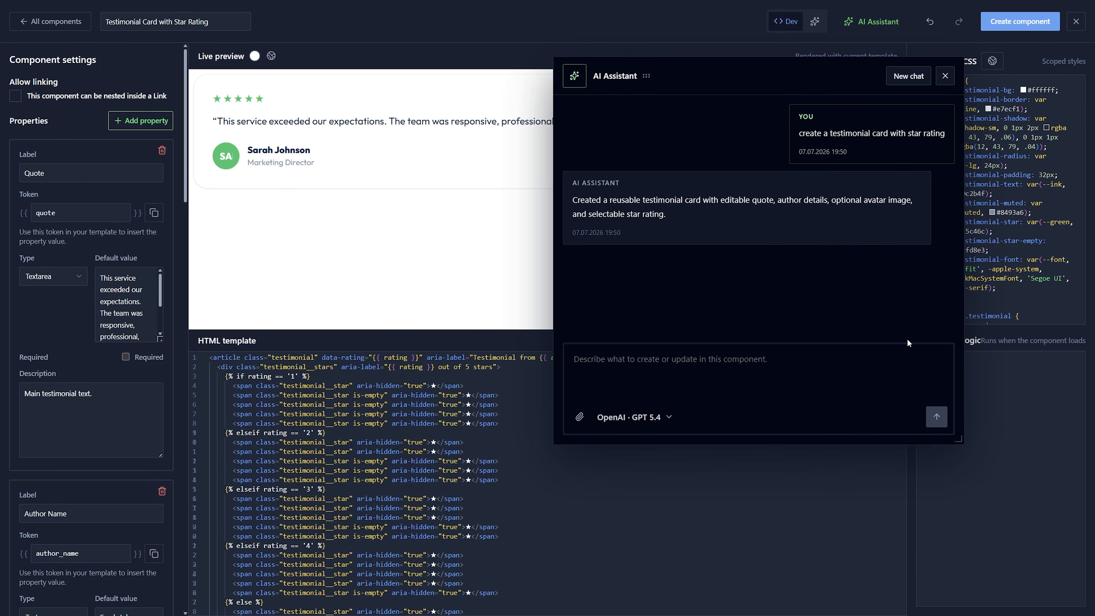
{"action": "left_click", "coordinate": [944, 77]}
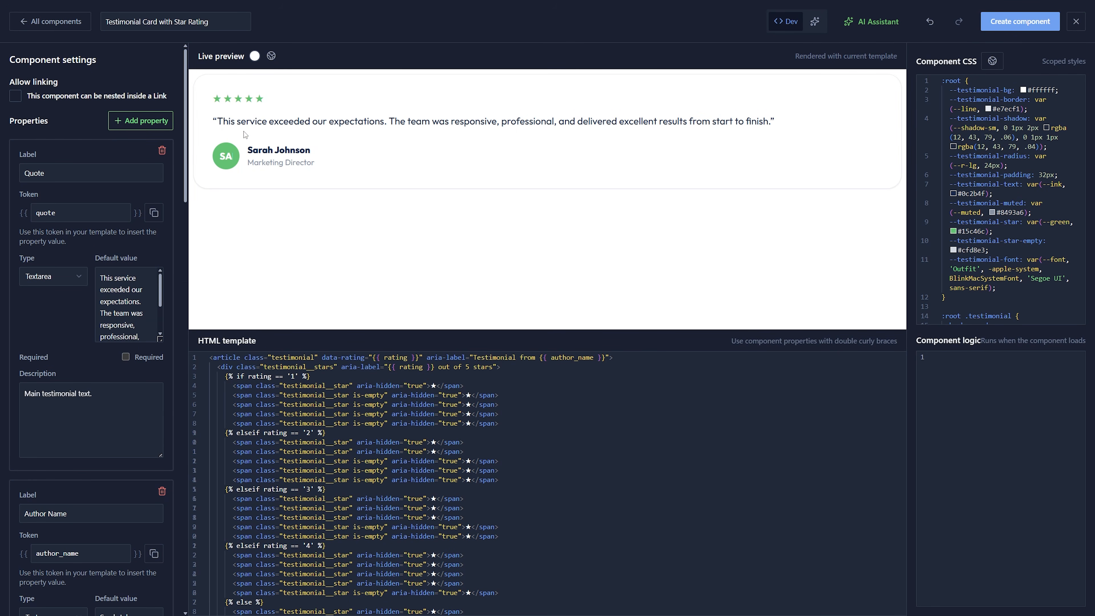
{"action": "left_click", "coordinate": [1010, 22]}
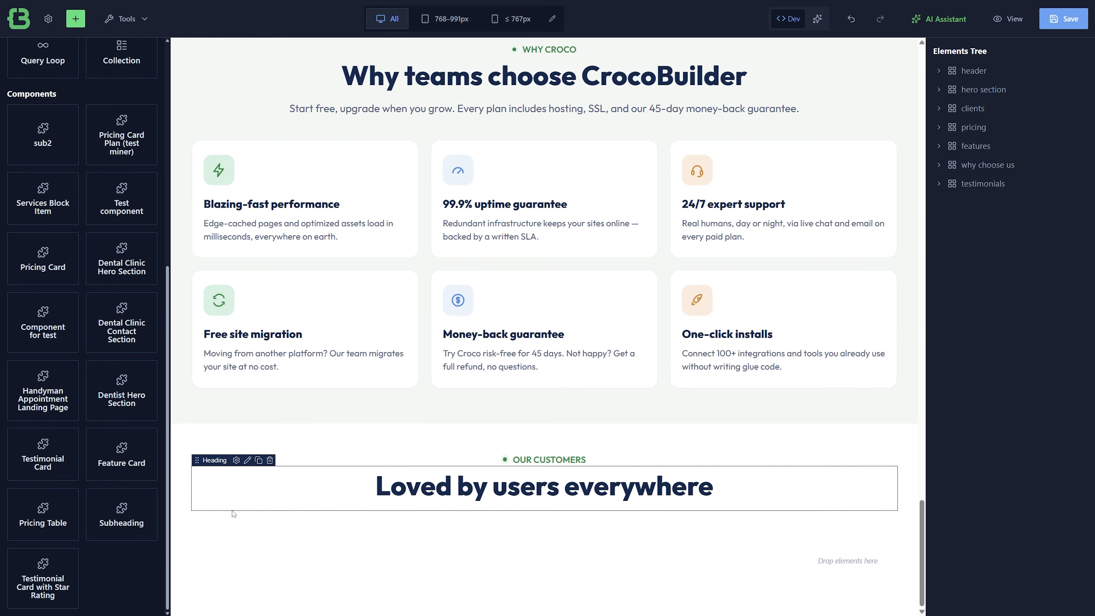
Place the Testimonial Card with Star Rating component in the list of testimonials and duplicate it.
{"action": "left_click_drag", "start_coordinate": [52, 579], "coordinate": [437, 561]}
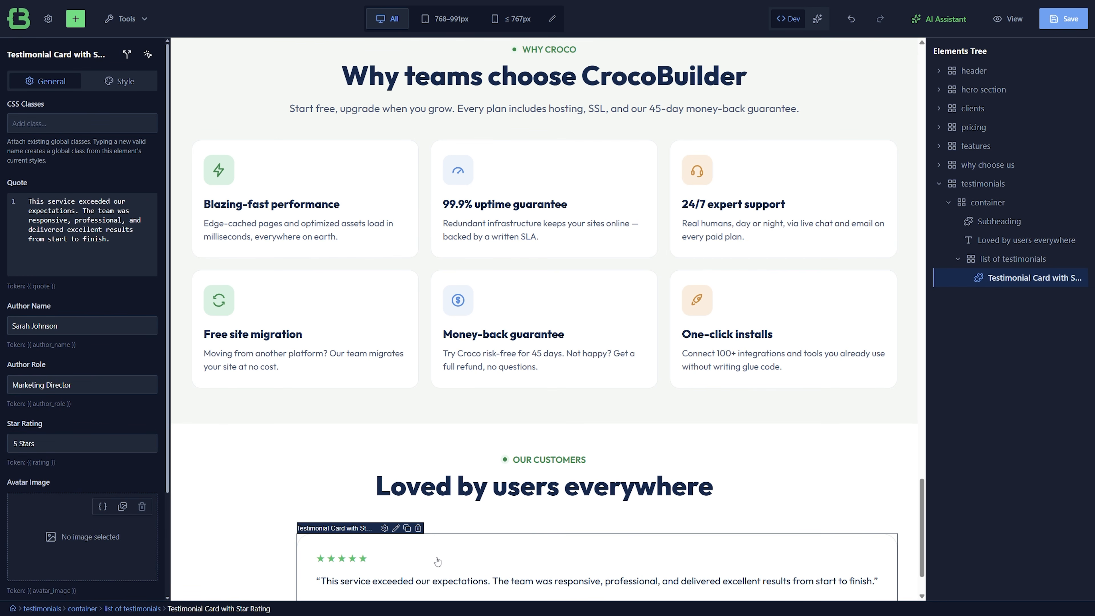
{"action": "scroll", "coordinate": [438, 561], "scroll_direction": "down", "scroll_amount": 2}
{"action": "right_click", "coordinate": [1007, 278]}
{"action": "left_click", "coordinate": [1029, 346]}
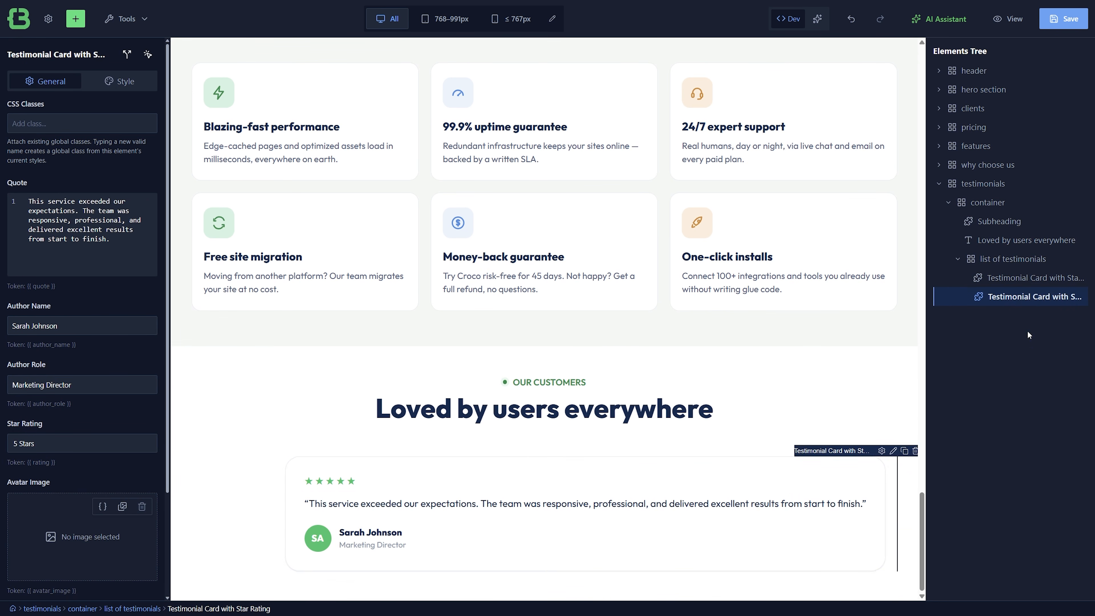
Duplicate the testimonial card once more and fill in the copies' author names and the roles Sales manager and Designer.
{"action": "right_click", "coordinate": [1030, 296]}
{"action": "left_click", "coordinate": [1034, 366]}
{"action": "type", "text": "r"}
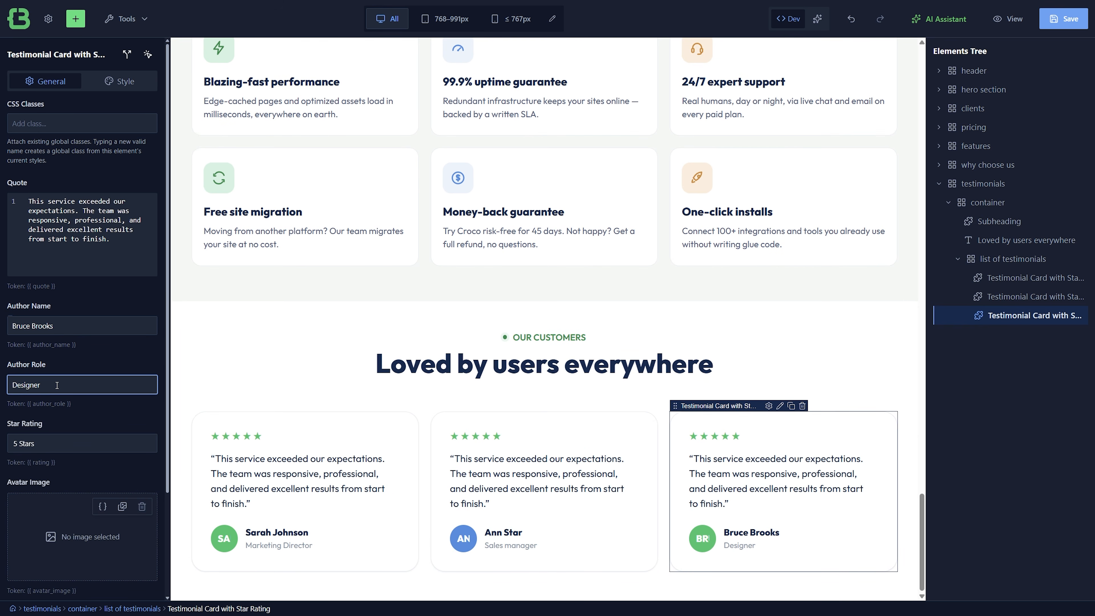
Set the avatar background of the third testimonial card to the --muted color variable.
{"action": "scroll", "coordinate": [57, 385], "scroll_direction": "down", "scroll_amount": 3}
{"action": "left_click", "coordinate": [146, 503]}
{"action": "scroll", "coordinate": [226, 379], "scroll_direction": "down", "scroll_amount": 5}
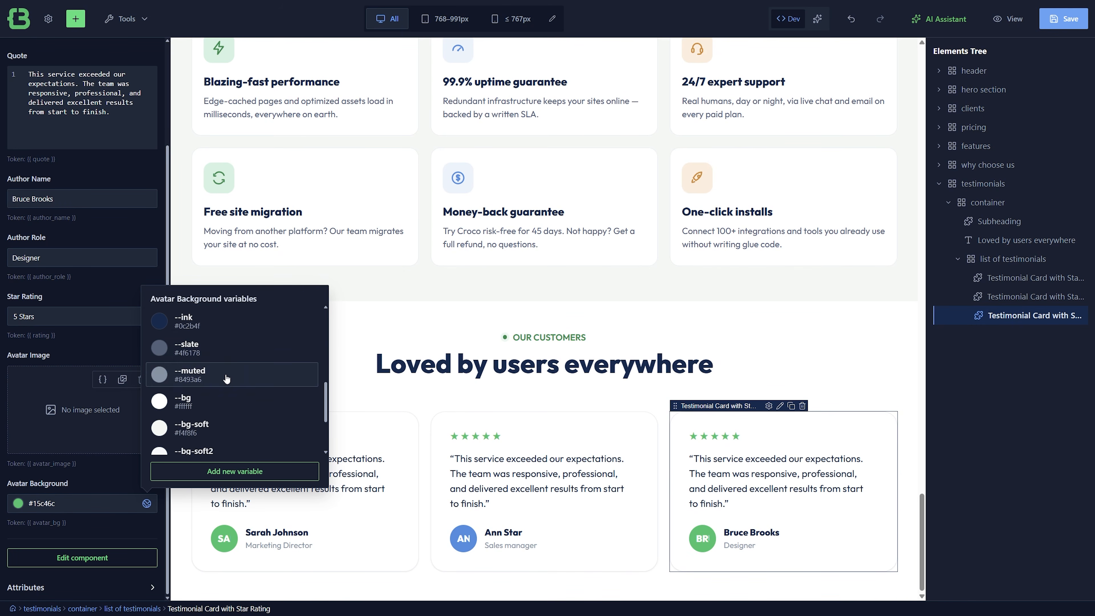
{"action": "left_click", "coordinate": [226, 375]}
Add a Collection to the testimonials container and give it four items by duplicating the first one.
{"action": "left_click", "coordinate": [75, 19]}
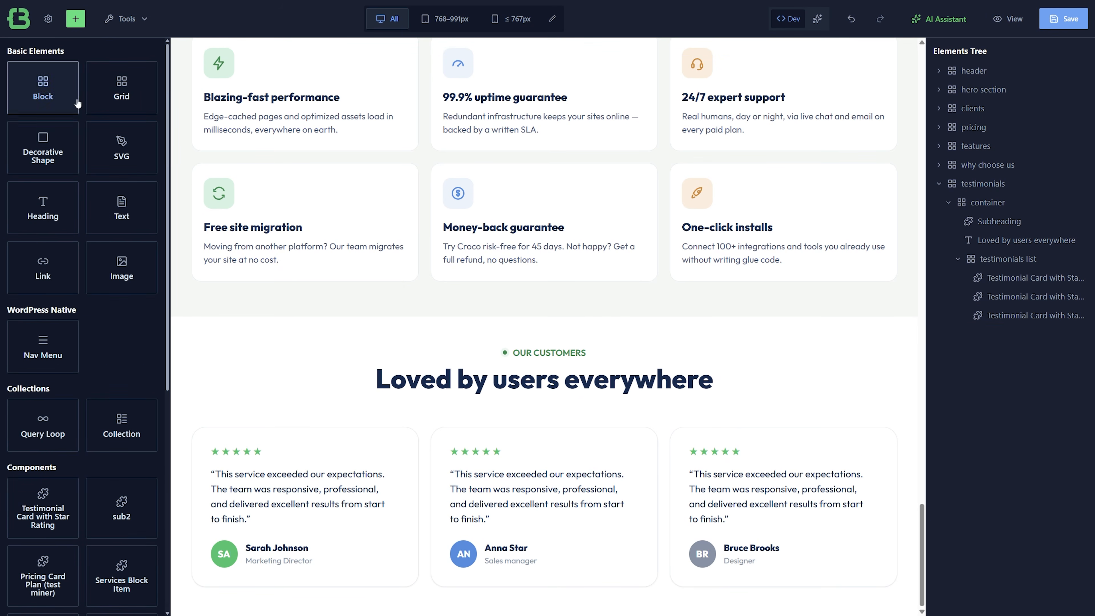
{"action": "left_click_drag", "start_coordinate": [122, 425], "coordinate": [981, 209]}
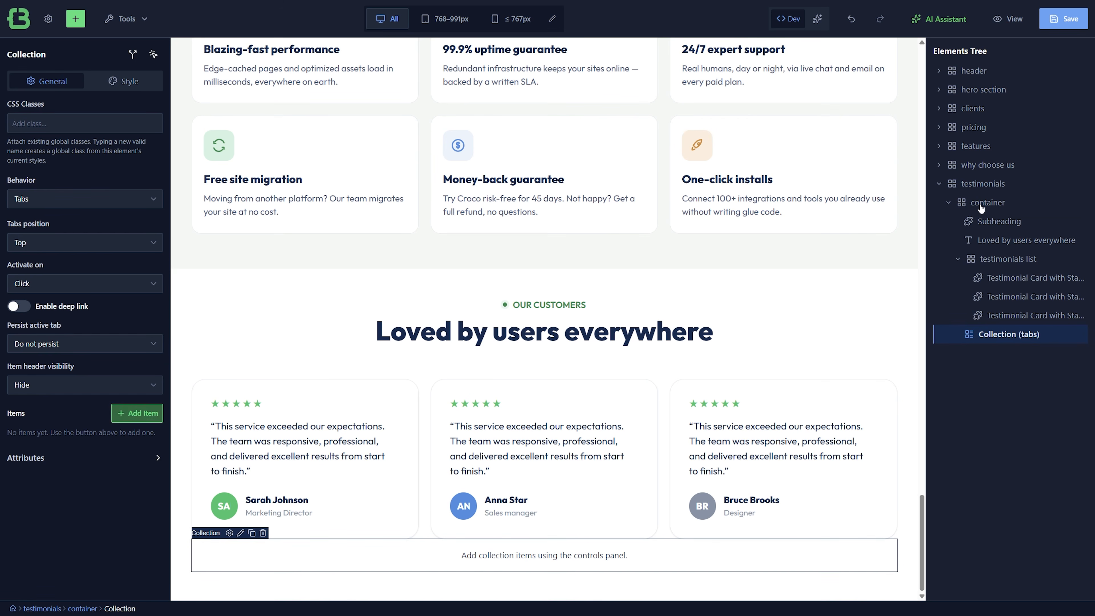
{"action": "left_click", "coordinate": [128, 420]}
{"action": "right_click", "coordinate": [1024, 353]}
{"action": "left_click", "coordinate": [1039, 423]}
{"action": "right_click", "coordinate": [1017, 375]}
{"action": "left_click", "coordinate": [1037, 446]}
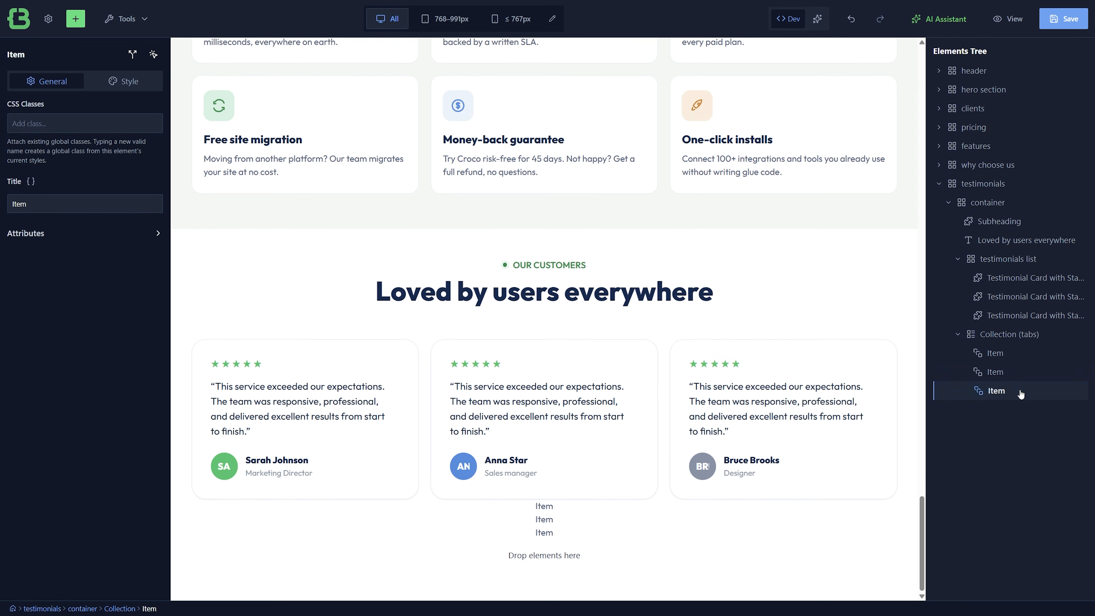
{"action": "right_click", "coordinate": [1020, 393]}
{"action": "left_click", "coordinate": [1038, 462]}
Move the testimonial cards into the collection items, filling all four, and delete the emptied testimonials list.
{"action": "left_click_drag", "start_coordinate": [1022, 281], "coordinate": [1001, 351]}
{"action": "right_click", "coordinate": [1016, 282]}
{"action": "left_click", "coordinate": [1030, 349]}
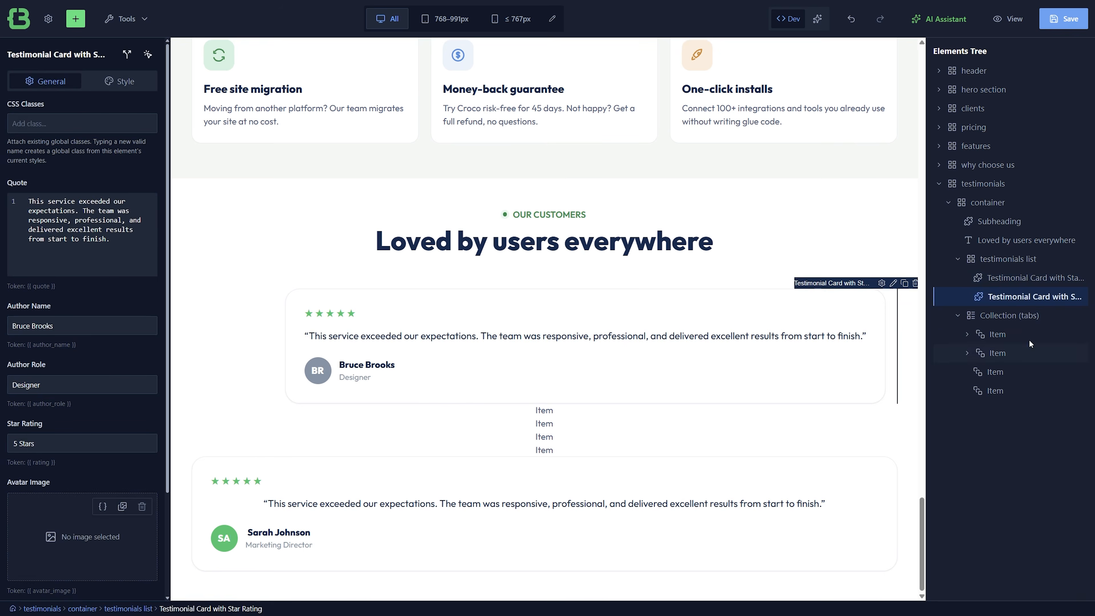
{"action": "left_click_drag", "start_coordinate": [1015, 284], "coordinate": [999, 373]}
{"action": "left_click", "coordinate": [1007, 260]}
{"action": "key", "text": "Delete"}
{"action": "left_click", "coordinate": [1007, 259]}
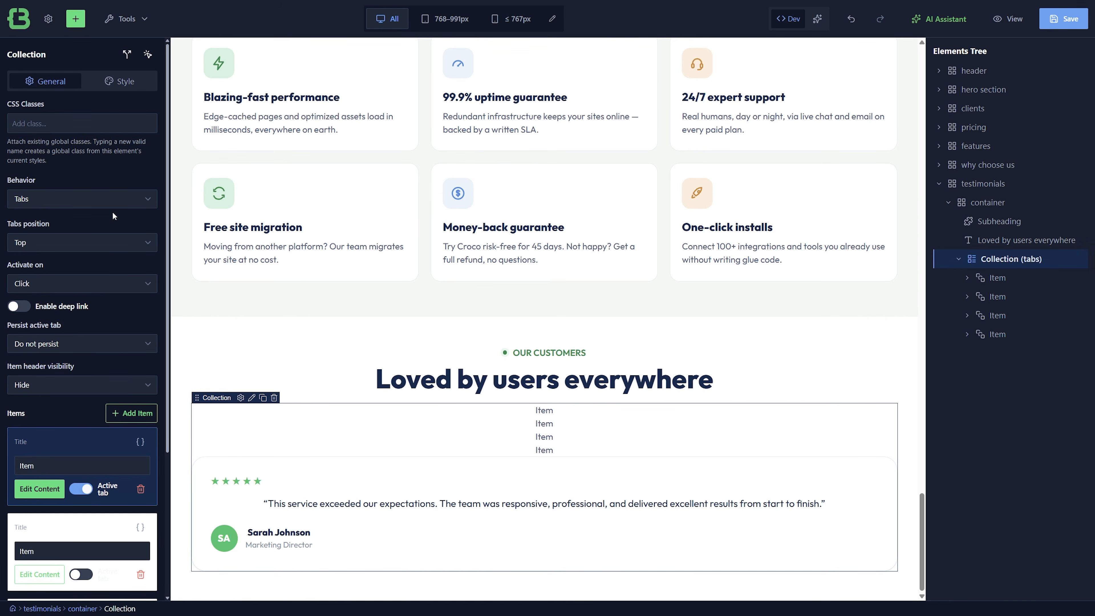
Try the Accordion behavior on the collection, followed by the Columns behavior as a grid with 2 columns.
{"action": "left_click", "coordinate": [106, 198]}
{"action": "left_click", "coordinate": [103, 228]}
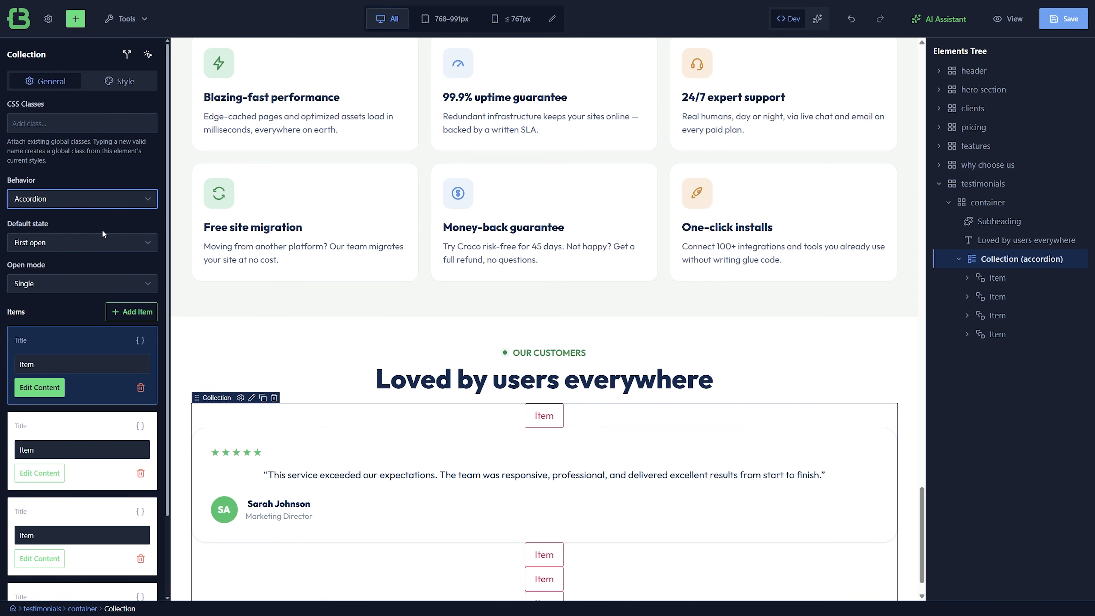
{"action": "left_click", "coordinate": [99, 198]}
{"action": "left_click", "coordinate": [91, 239]}
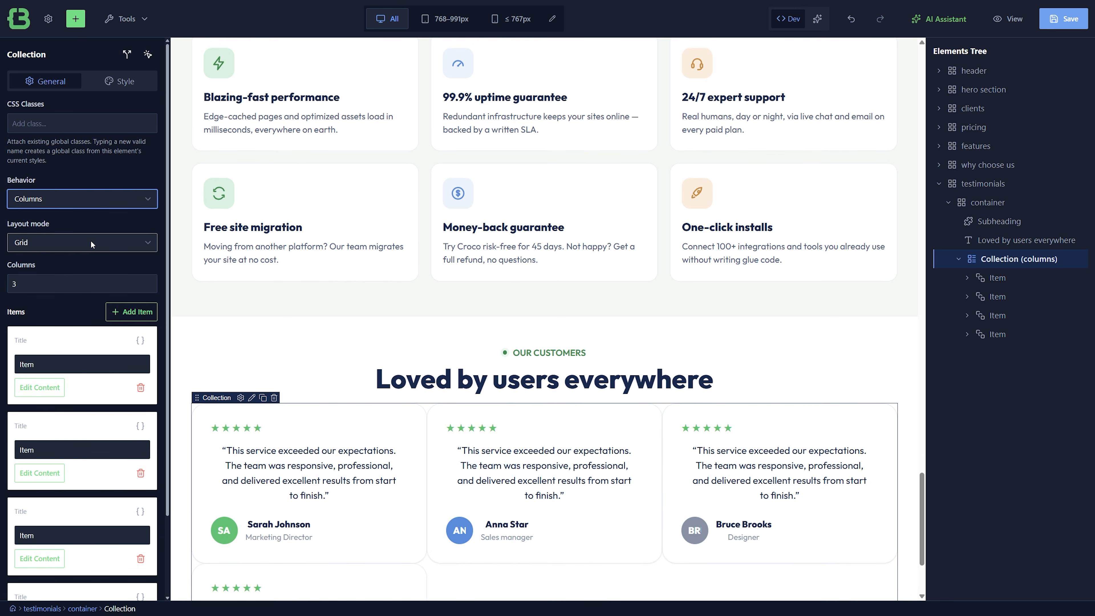
{"action": "left_click", "coordinate": [148, 282]}
{"action": "left_click", "coordinate": [148, 287]}
{"action": "left_click", "coordinate": [148, 287]}
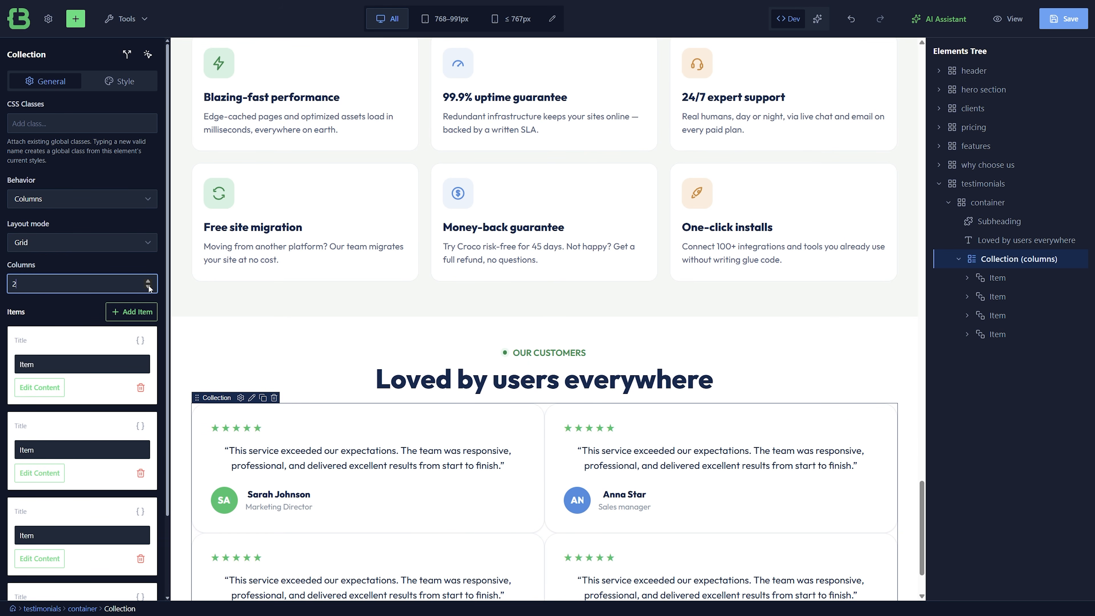
Set the collection's behavior to Slider with 2 slides per view and a 20px gap.
{"action": "left_click", "coordinate": [96, 201]}
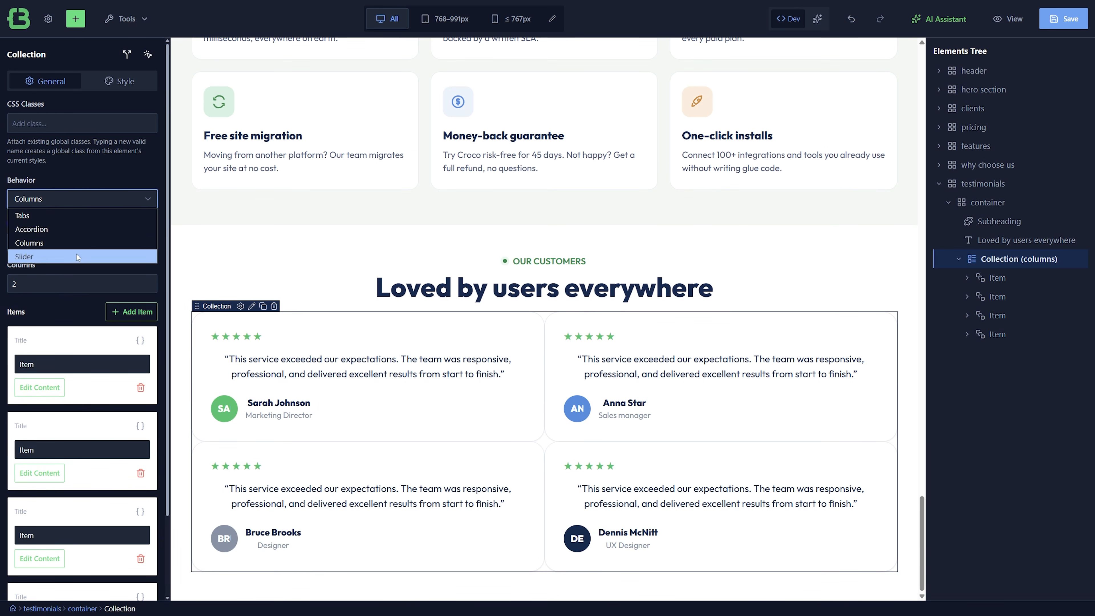
{"action": "left_click", "coordinate": [78, 258]}
{"action": "left_click", "coordinate": [15, 283]}
{"action": "type", "text": "2"}
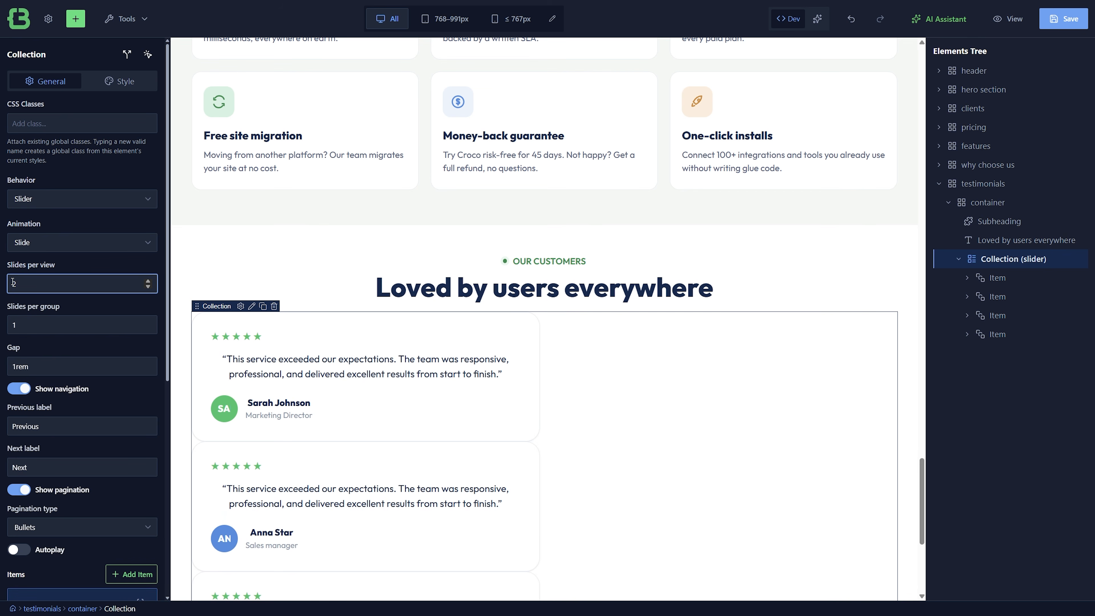
{"action": "left_click", "coordinate": [13, 366]}
{"action": "type", "text": "20px"}
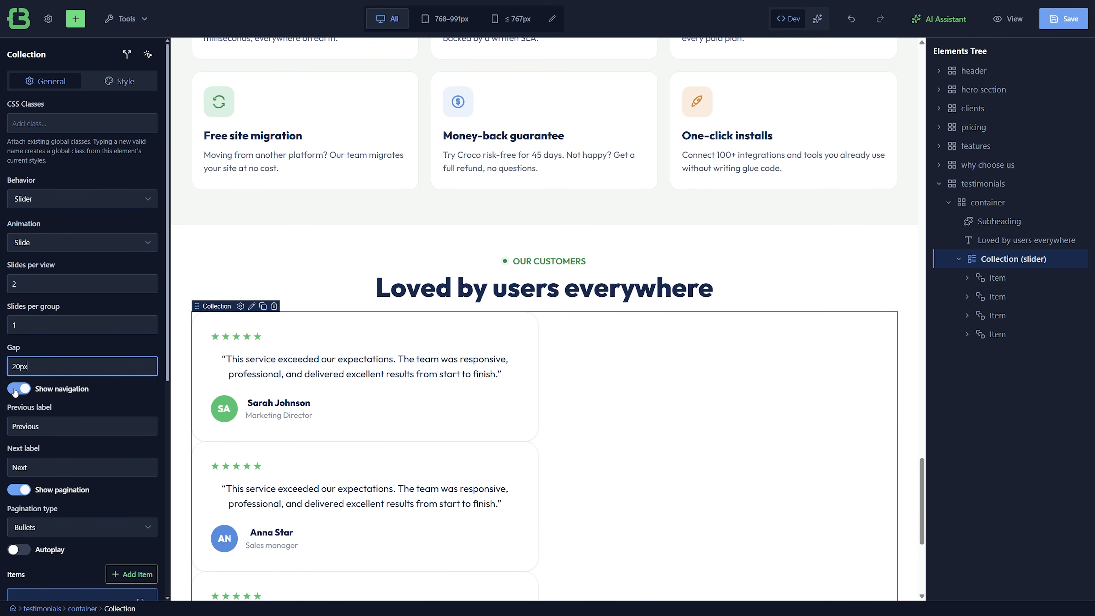
Hide the slider's navigation, set its pagination type to Fraction and enable autoplay.
{"action": "left_click", "coordinate": [15, 389]}
{"action": "left_click", "coordinate": [64, 445]}
{"action": "left_click", "coordinate": [73, 487]}
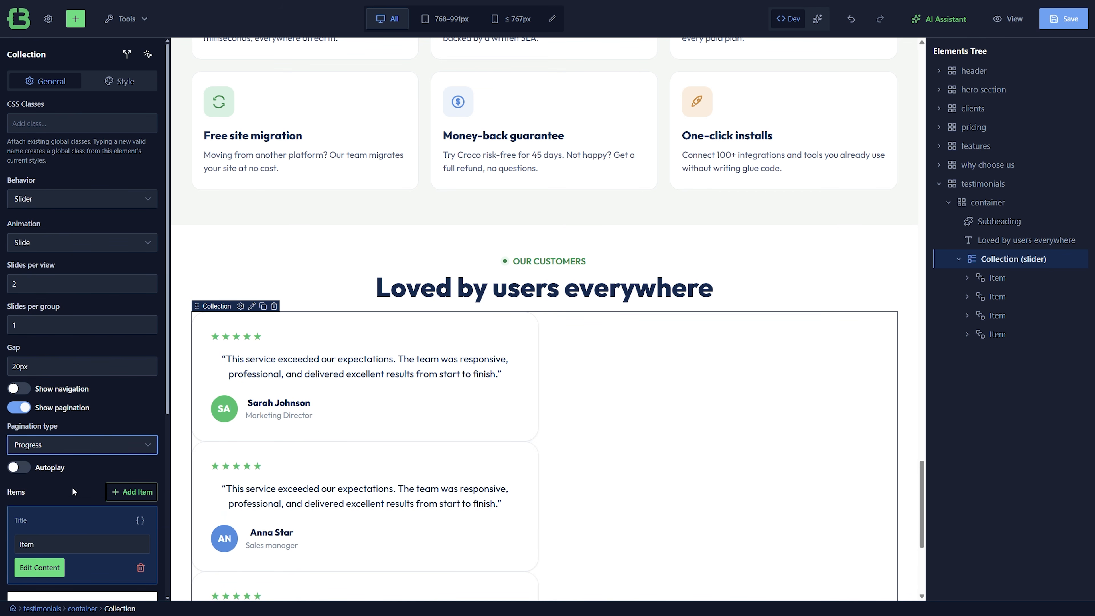
{"action": "left_click", "coordinate": [20, 467]}
{"action": "left_click", "coordinate": [43, 505]}
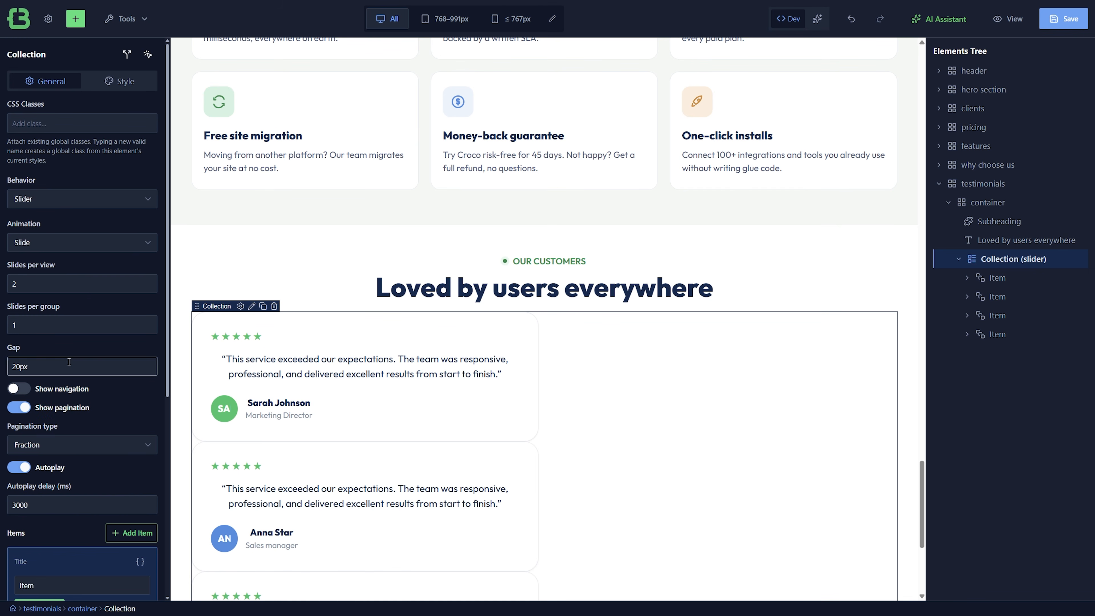
Switch the collection to Accordion and set the Accordion Header text color to the --muted variable.
{"action": "left_click", "coordinate": [62, 195]}
{"action": "left_click", "coordinate": [67, 227]}
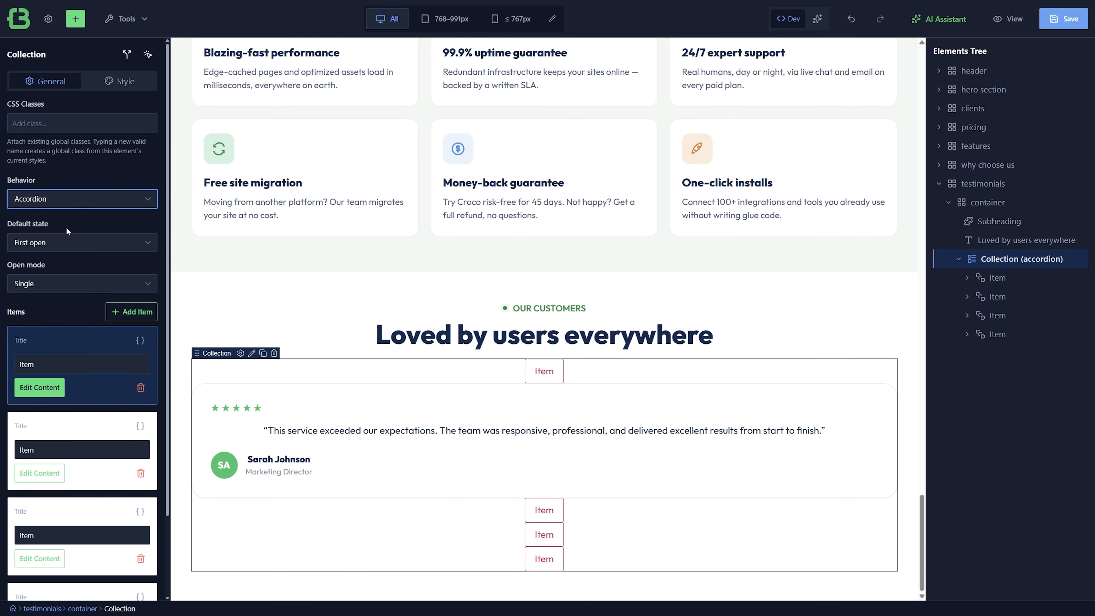
{"action": "left_click", "coordinate": [119, 83]}
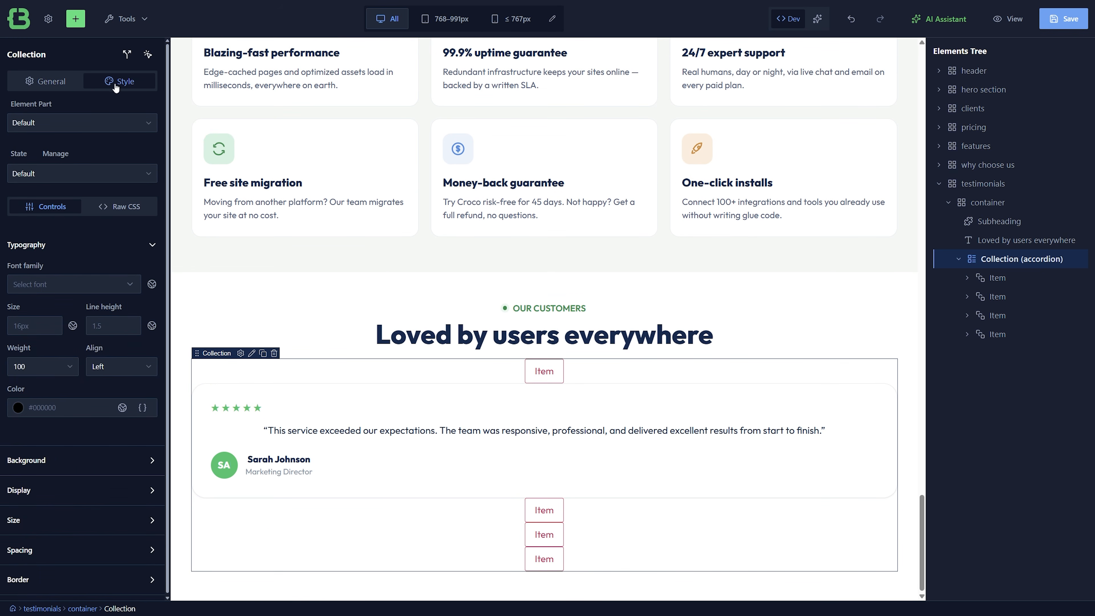
{"action": "left_click", "coordinate": [87, 121]}
{"action": "left_click", "coordinate": [99, 154]}
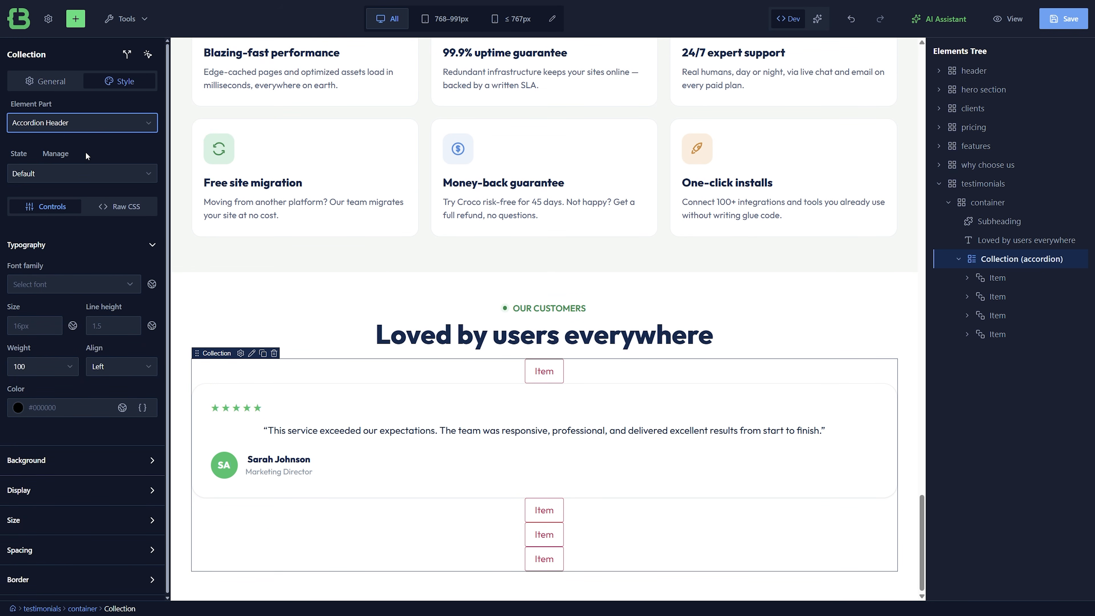
{"action": "left_click", "coordinate": [124, 409]}
{"action": "scroll", "coordinate": [212, 271], "scroll_direction": "down", "scroll_amount": 4}
{"action": "left_click", "coordinate": [213, 272]}
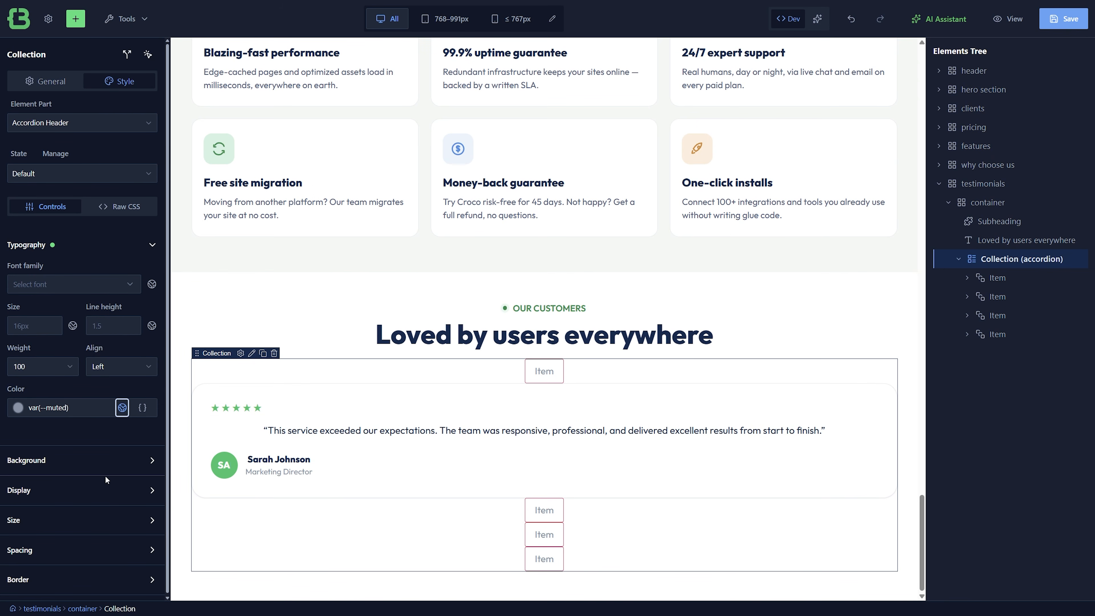
Set the Accordion Header's border color to the --slate variable.
{"action": "left_click", "coordinate": [132, 581]}
{"action": "scroll", "coordinate": [132, 582], "scroll_direction": "down", "scroll_amount": 5}
{"action": "left_click", "coordinate": [122, 510]}
{"action": "scroll", "coordinate": [151, 406], "scroll_direction": "down", "scroll_amount": 2}
{"action": "left_click", "coordinate": [152, 406]}
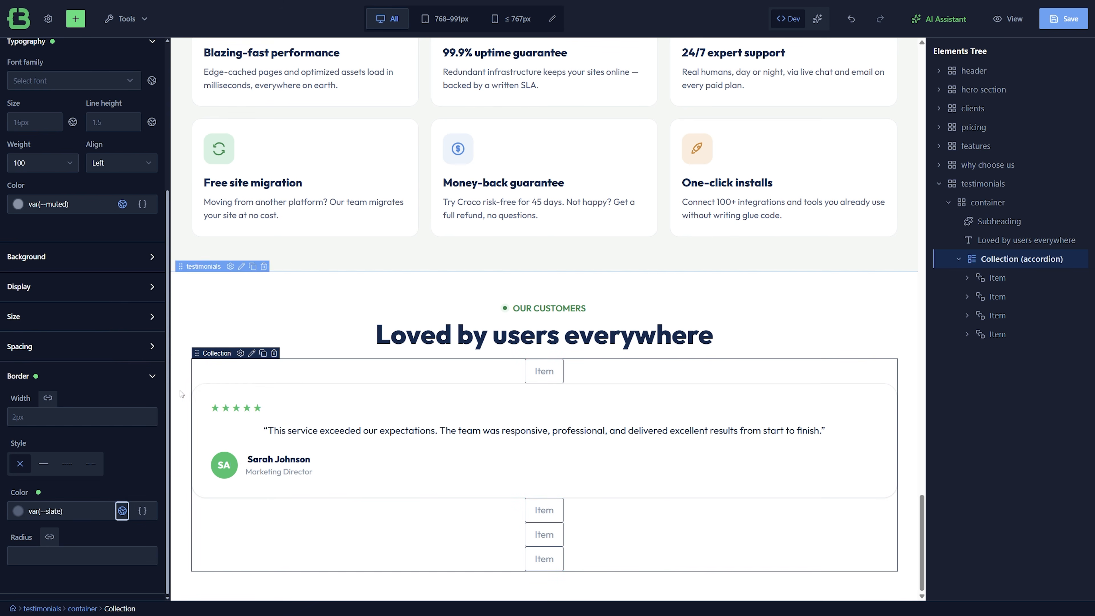
Set the text color of the Accordion Header Open part to the --white-text variable.
{"action": "scroll", "coordinate": [99, 215], "scroll_direction": "up", "scroll_amount": 5}
{"action": "left_click", "coordinate": [99, 126]}
{"action": "left_click", "coordinate": [100, 167]}
{"action": "left_click", "coordinate": [123, 407]}
{"action": "scroll", "coordinate": [173, 301], "scroll_direction": "down", "scroll_amount": 2}
{"action": "left_click", "coordinate": [168, 334]}
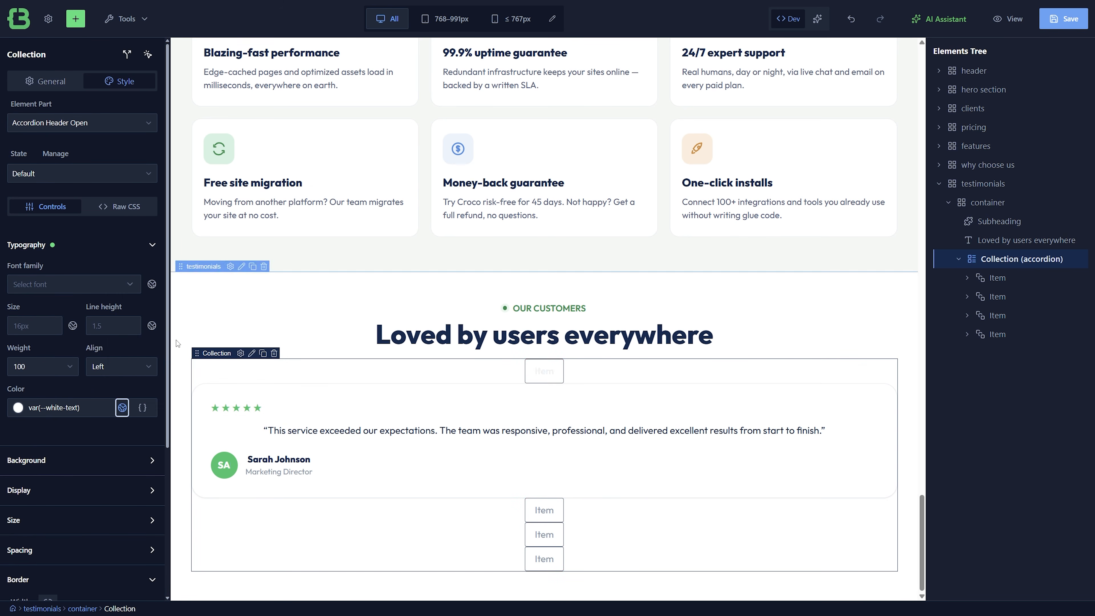
Give the Accordion Header Open part a background color from the --green-700 variable.
{"action": "left_click", "coordinate": [124, 464]}
{"action": "scroll", "coordinate": [124, 464], "scroll_direction": "down", "scroll_amount": 3}
{"action": "left_click", "coordinate": [122, 377]}
{"action": "left_click", "coordinate": [166, 477]}
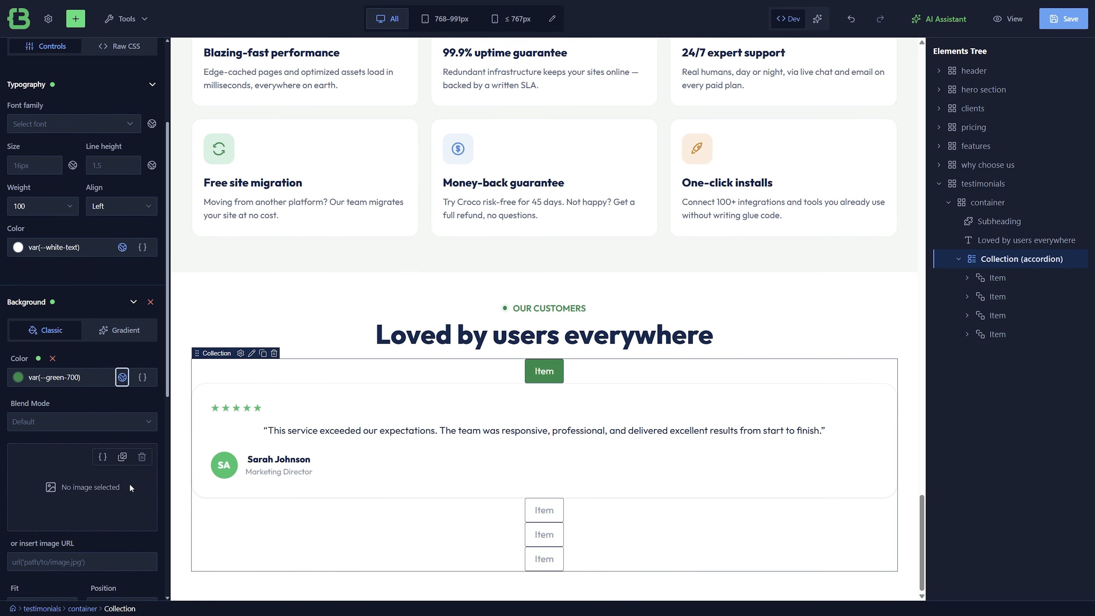
Switch the collection's behavior back to Slider and open the choice of its element parts for styling.
{"action": "scroll", "coordinate": [130, 488], "scroll_direction": "up", "scroll_amount": 3}
{"action": "left_click", "coordinate": [47, 81]}
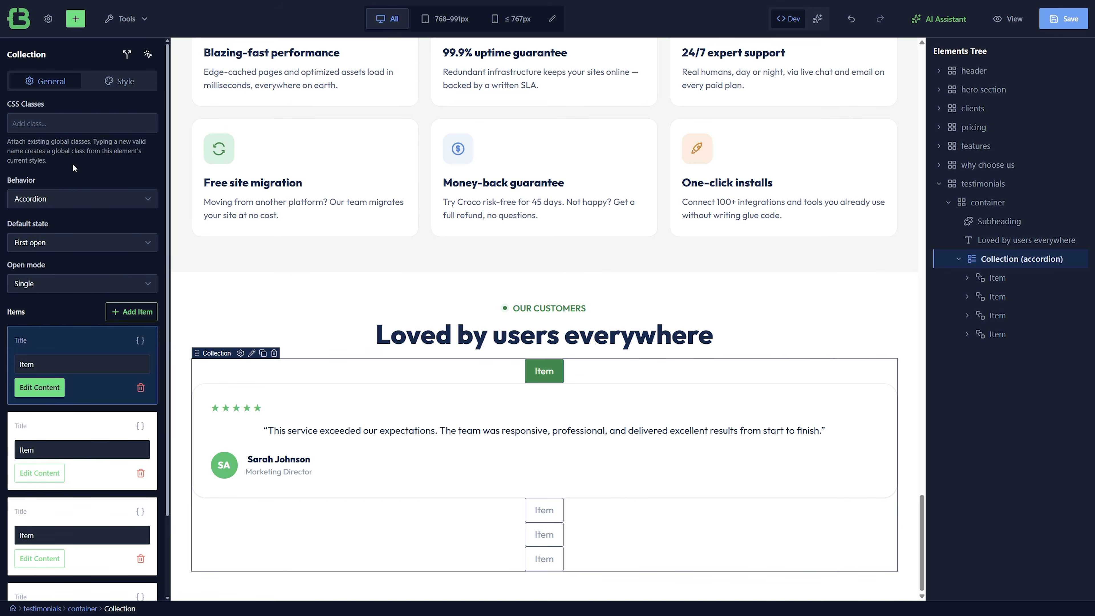
{"action": "left_click", "coordinate": [80, 197]}
{"action": "left_click", "coordinate": [85, 255]}
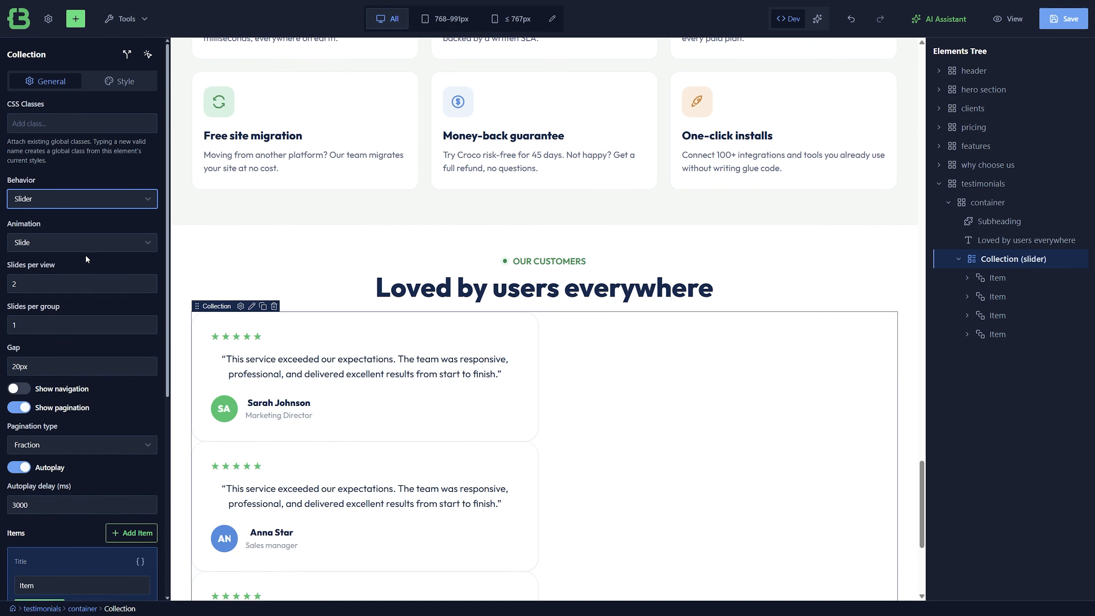
{"action": "left_click", "coordinate": [110, 82]}
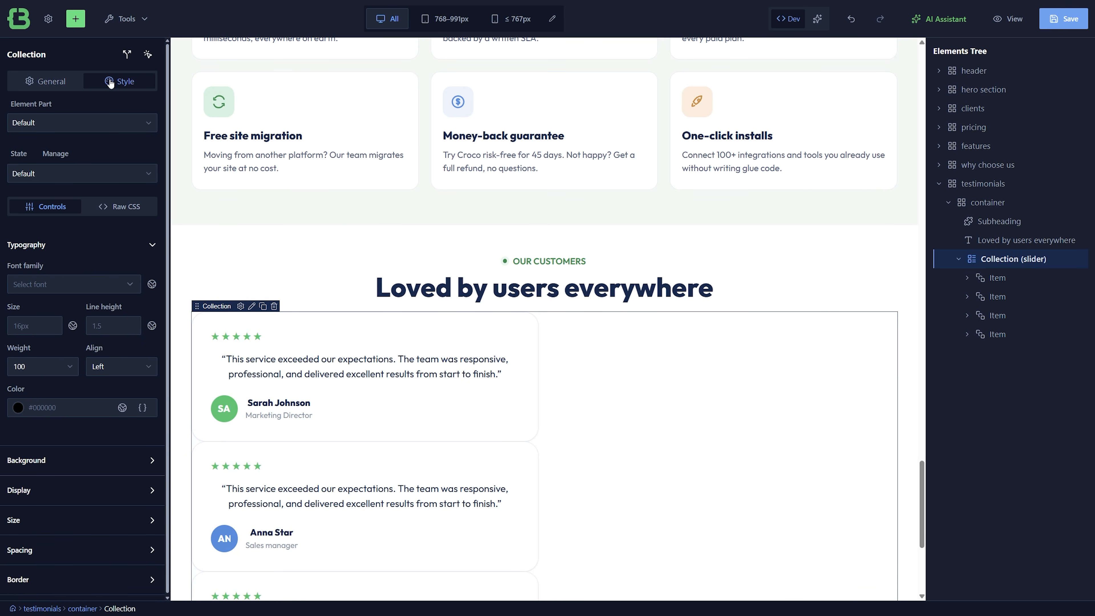
{"action": "left_click", "coordinate": [73, 121]}
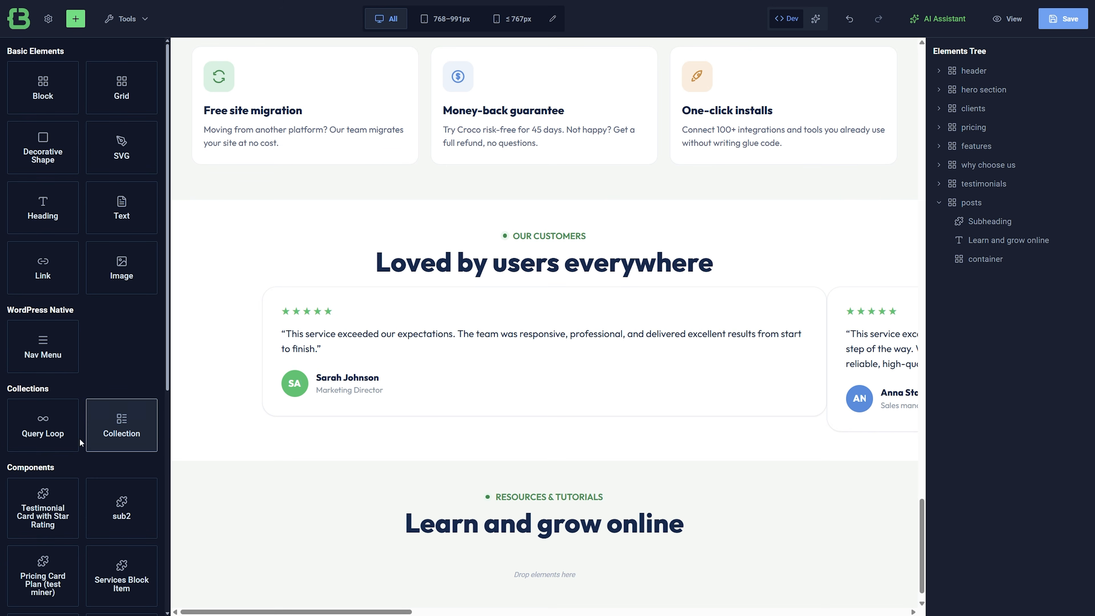
Add a Query Loop to the posts section's container and open the Latest posts query for editing in the Query Builder.
{"action": "left_click_drag", "start_coordinate": [49, 425], "coordinate": [520, 573]}
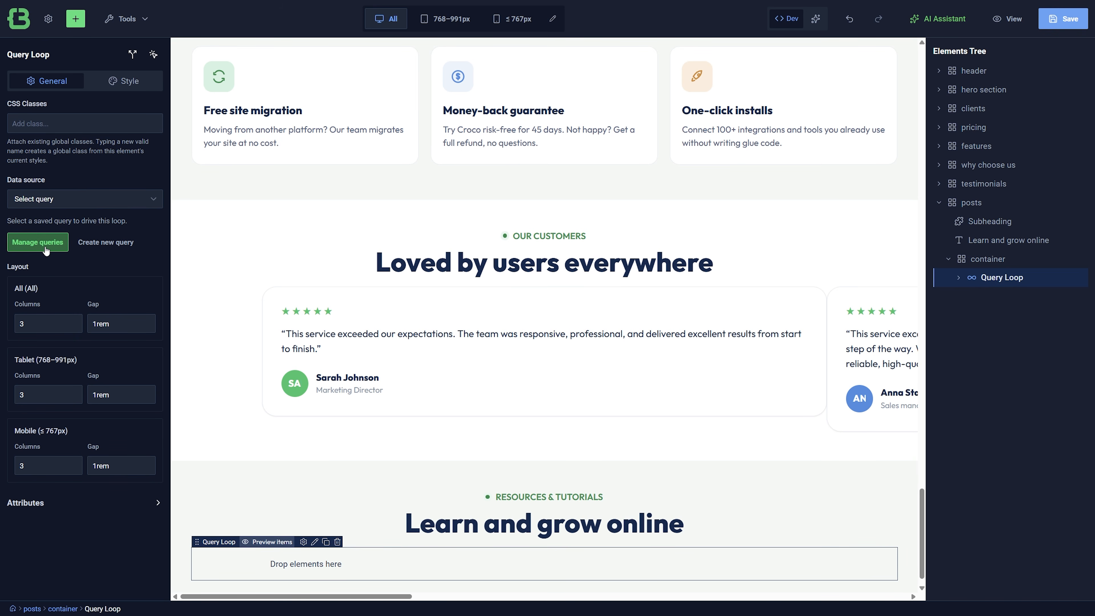
{"action": "left_click", "coordinate": [126, 18]}
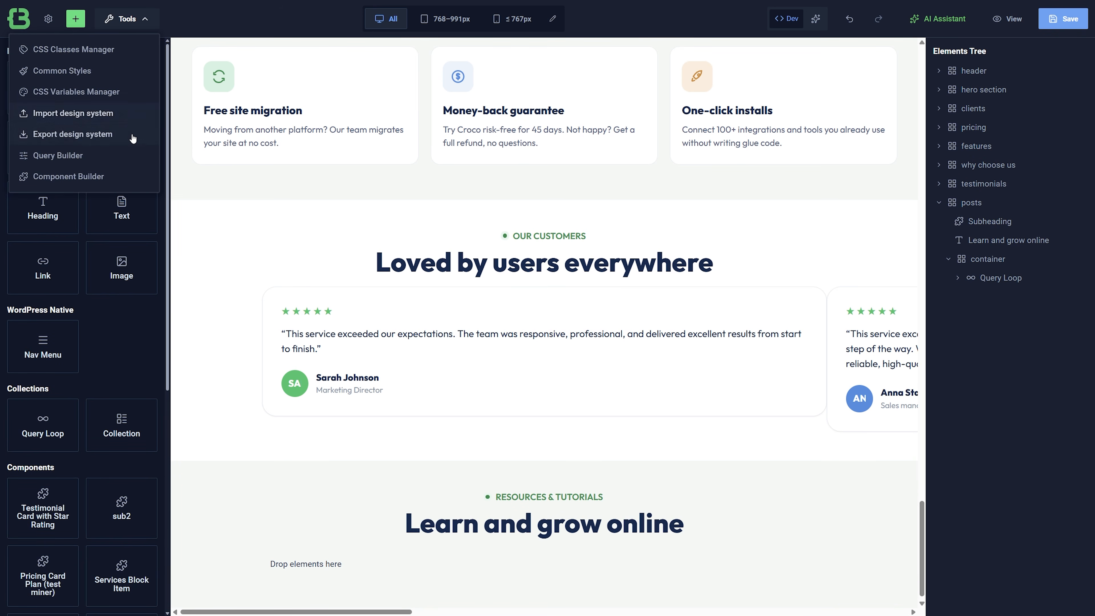
{"action": "left_click", "coordinate": [133, 153]}
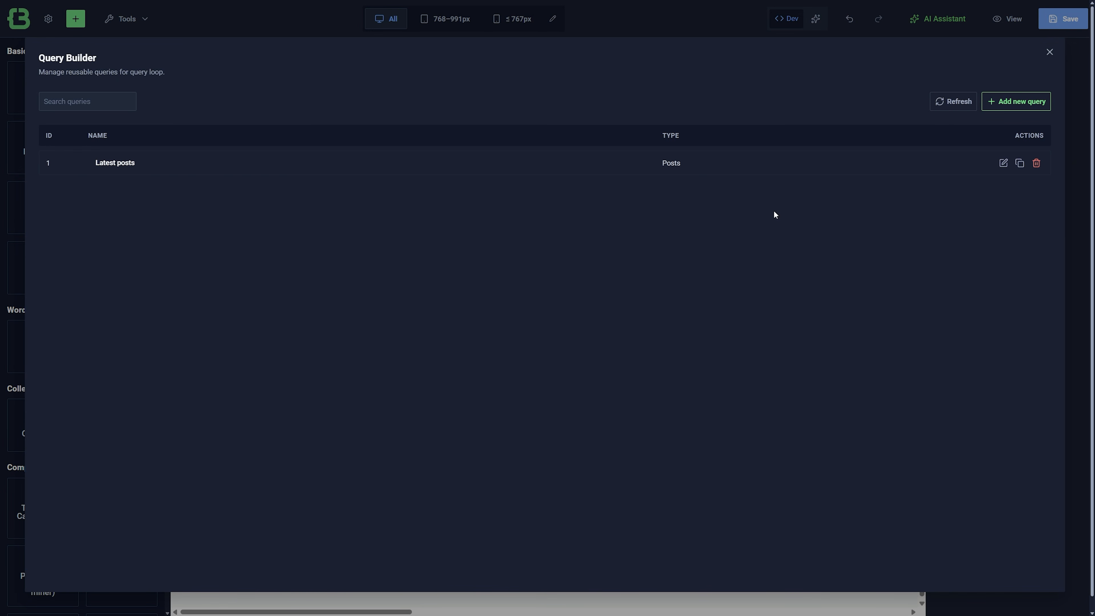
{"action": "left_click", "coordinate": [1002, 163]}
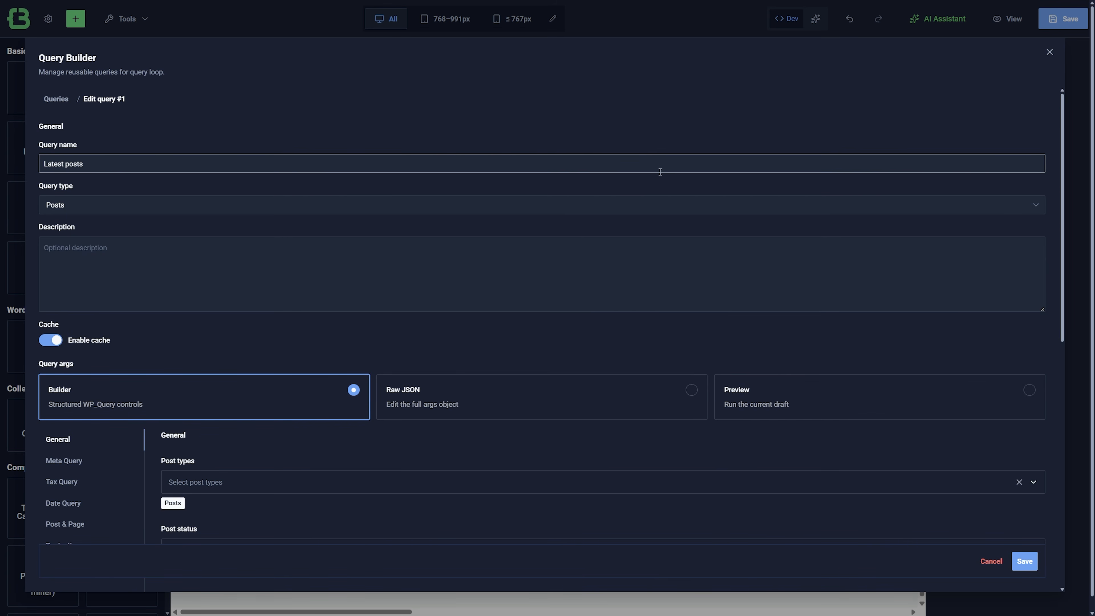
Look through the Latest posts query's type, cache, Tax Query, Date Query and Post & Page settings, leaving without saving.
{"action": "left_click", "coordinate": [104, 209]}
{"action": "left_click", "coordinate": [103, 207]}
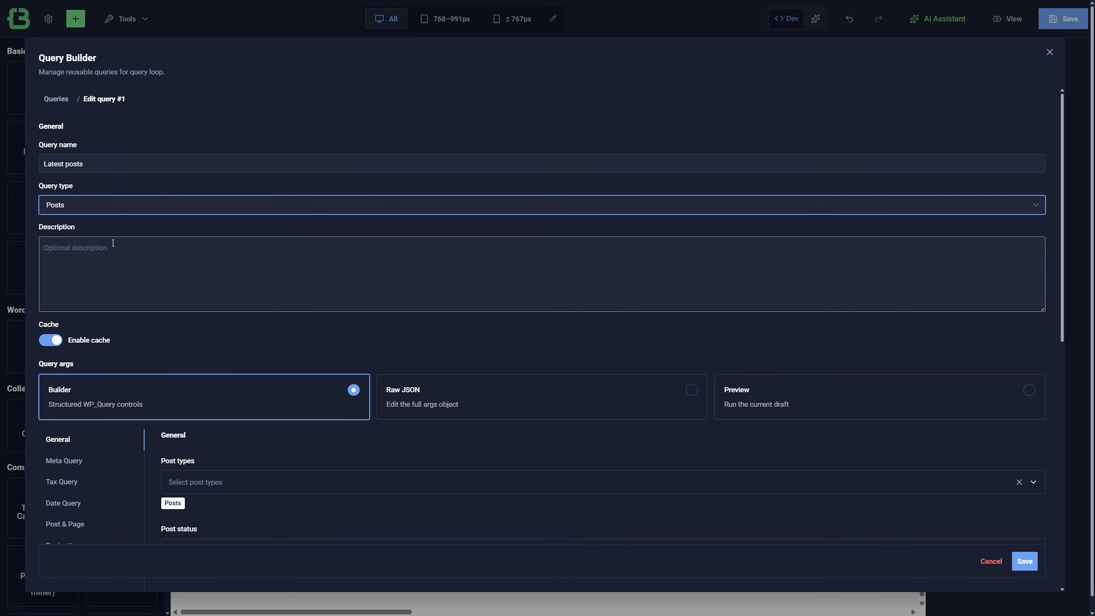
{"action": "left_click", "coordinate": [50, 343]}
{"action": "left_click", "coordinate": [51, 344]}
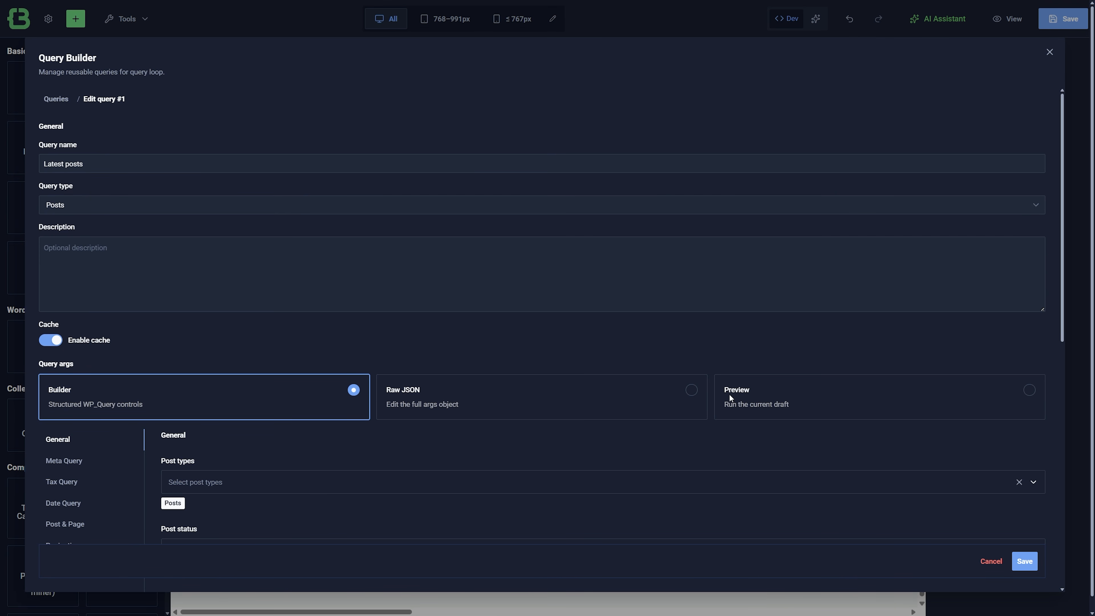
{"action": "scroll", "coordinate": [85, 449], "scroll_direction": "down", "scroll_amount": 1}
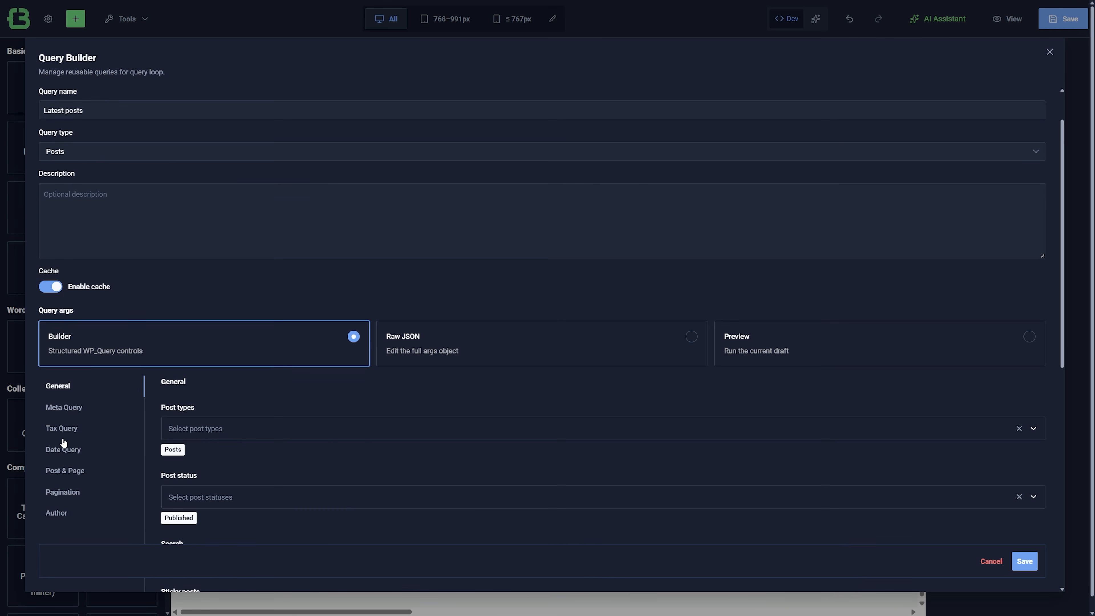
{"action": "left_click", "coordinate": [60, 433]}
{"action": "left_click", "coordinate": [59, 455]}
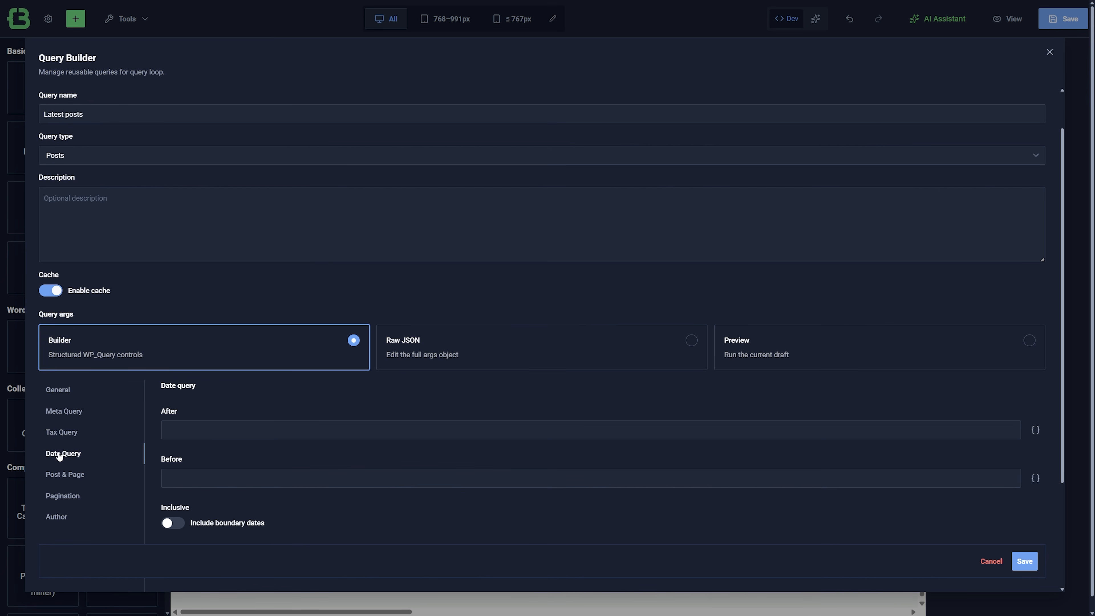
{"action": "left_click", "coordinate": [63, 476]}
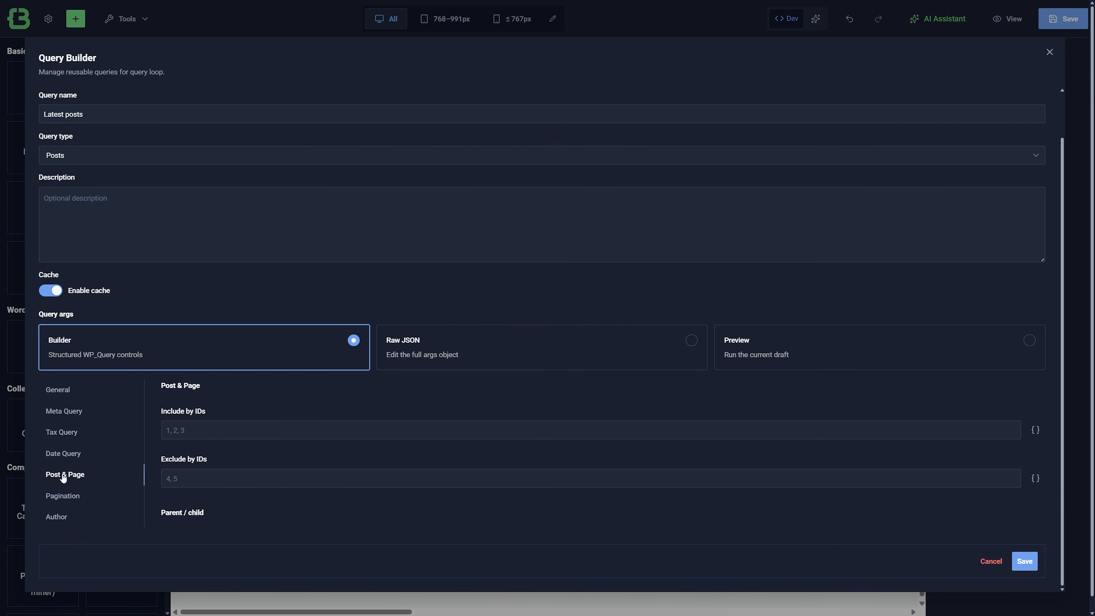
{"action": "left_click", "coordinate": [990, 561]}
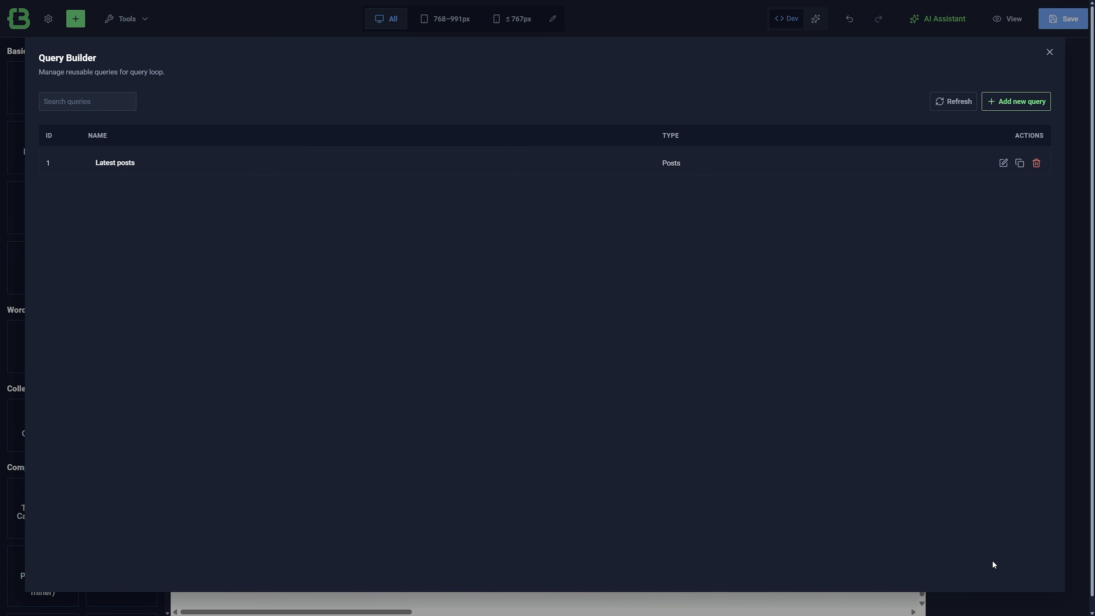
Close the Query Builder and add a block named "card" inside the Query Loop's Item 1.
{"action": "left_click", "coordinate": [983, 604]}
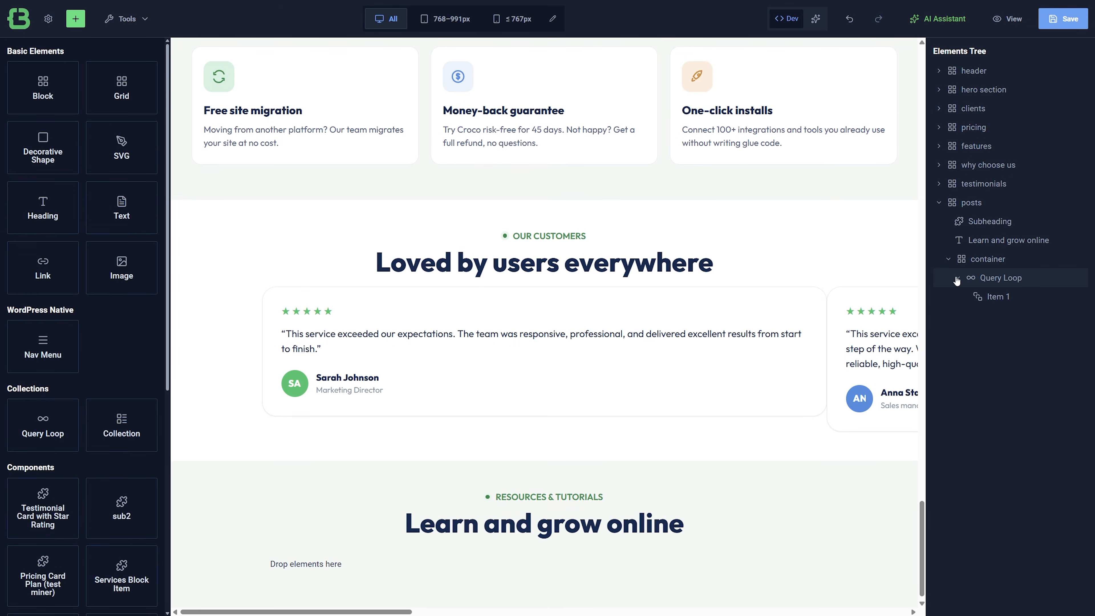
{"action": "left_click", "coordinate": [998, 296]}
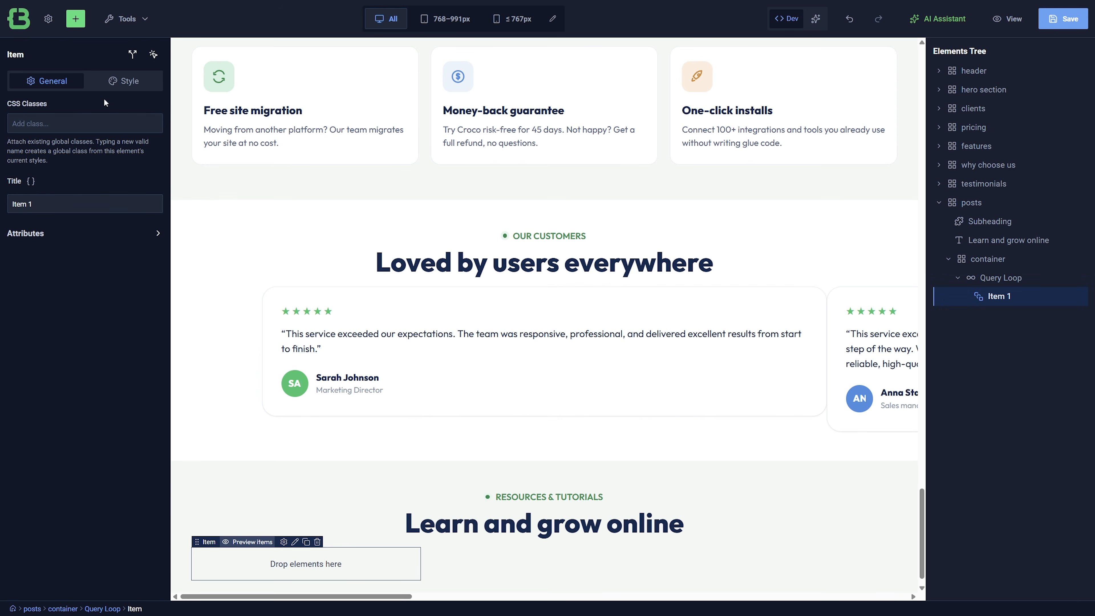
{"action": "left_click", "coordinate": [76, 19]}
{"action": "left_click_drag", "start_coordinate": [43, 88], "coordinate": [969, 319]}
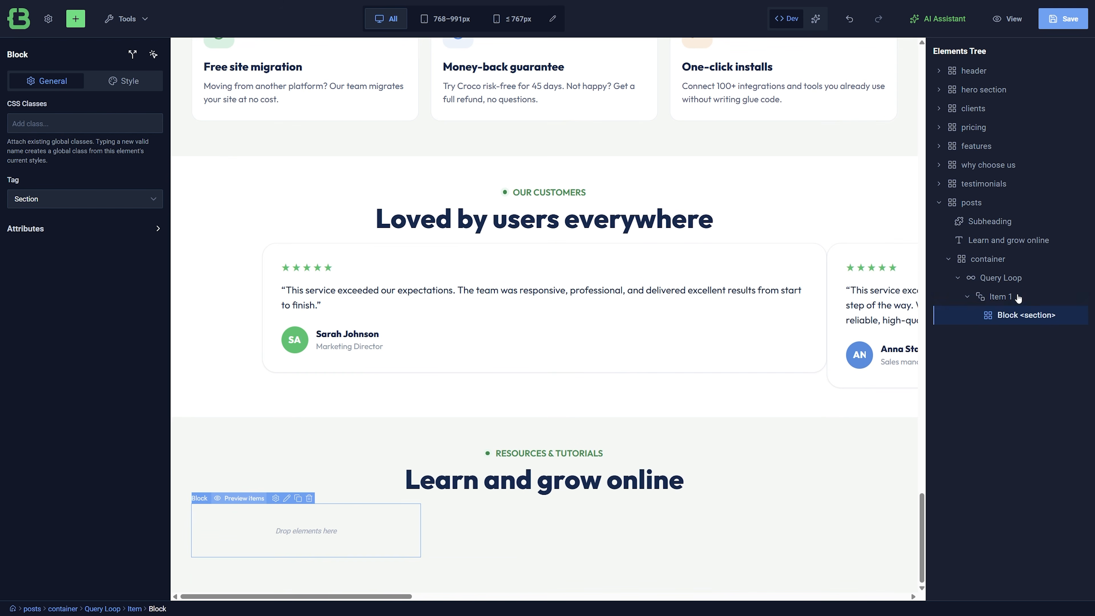
{"action": "type", "text": "card"}
{"action": "key", "text": "Return"}
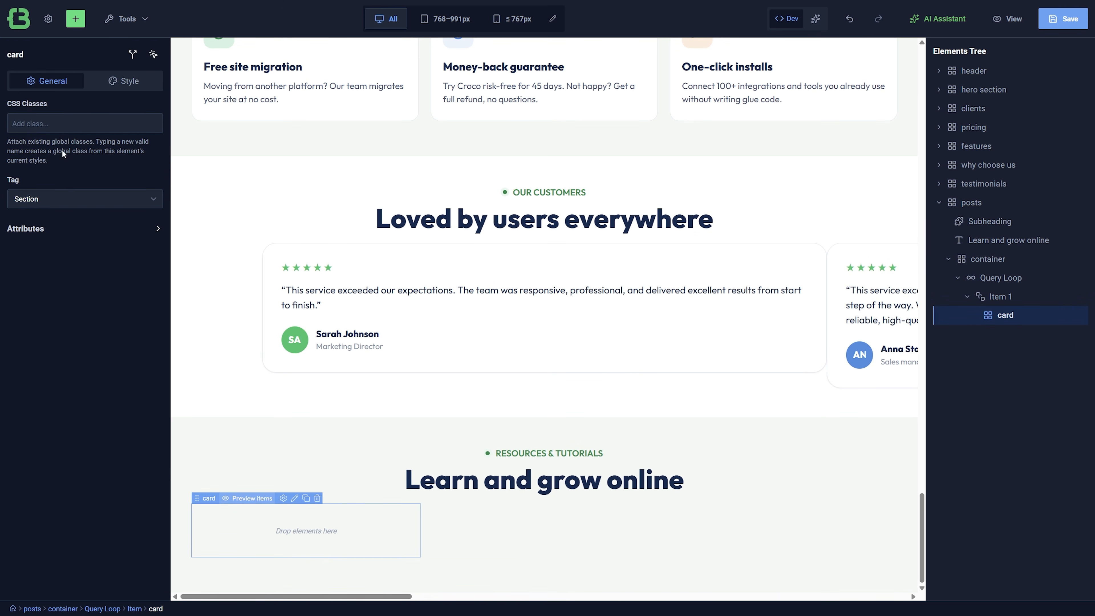
Add an Image element to the card, followed by a nested block with its tag set to Div.
{"action": "left_click", "coordinate": [76, 19]}
{"action": "left_click_drag", "start_coordinate": [122, 264], "coordinate": [999, 324]}
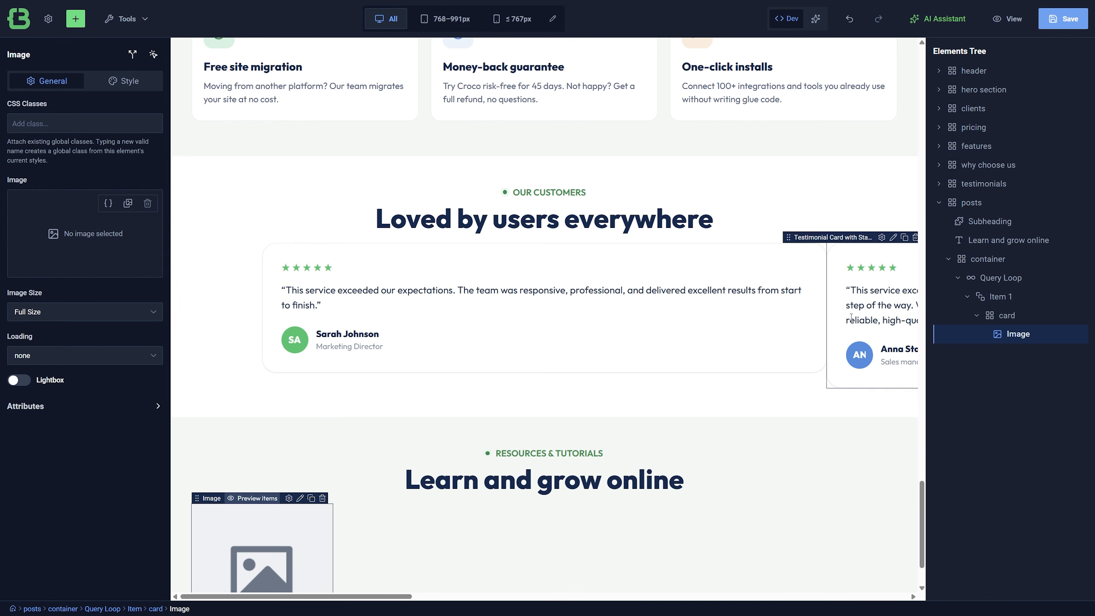
{"action": "left_click", "coordinate": [76, 19]}
{"action": "left_click_drag", "start_coordinate": [43, 88], "coordinate": [1006, 338]}
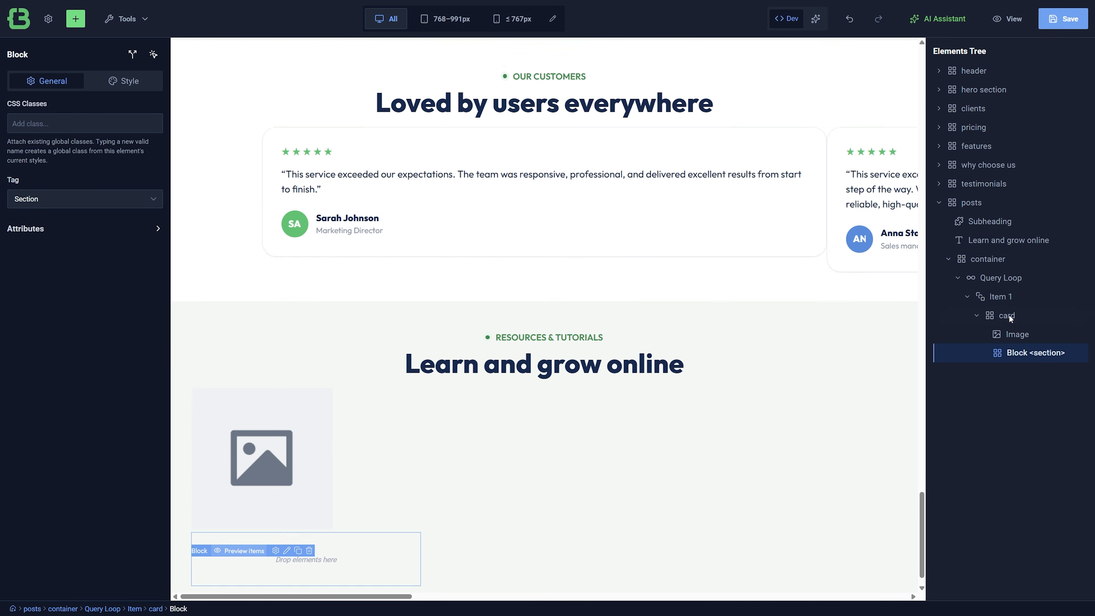
{"action": "left_click", "coordinate": [85, 199]}
{"action": "left_click", "coordinate": [54, 241]}
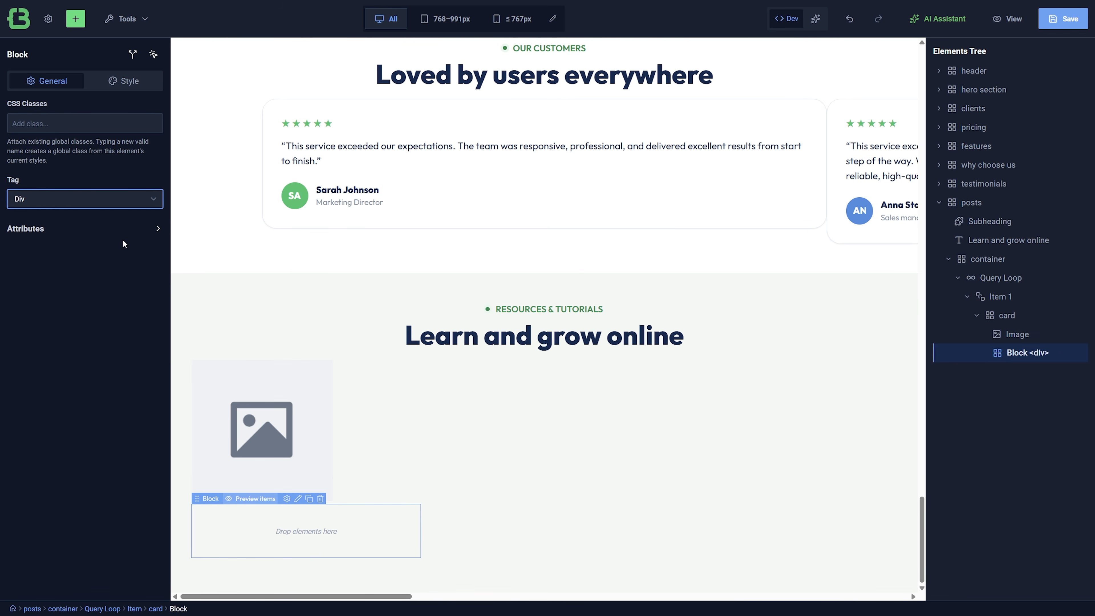
Add a Heading, a Text and a Link element inside the card's div block.
{"action": "left_click", "coordinate": [75, 18]}
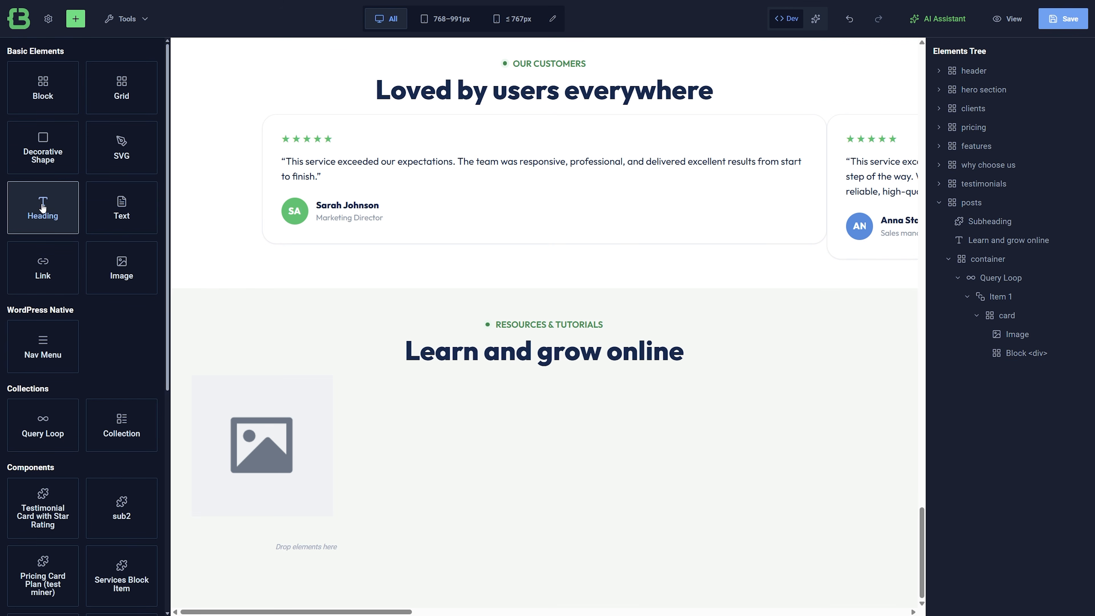
{"action": "left_click_drag", "start_coordinate": [43, 208], "coordinate": [1024, 350]}
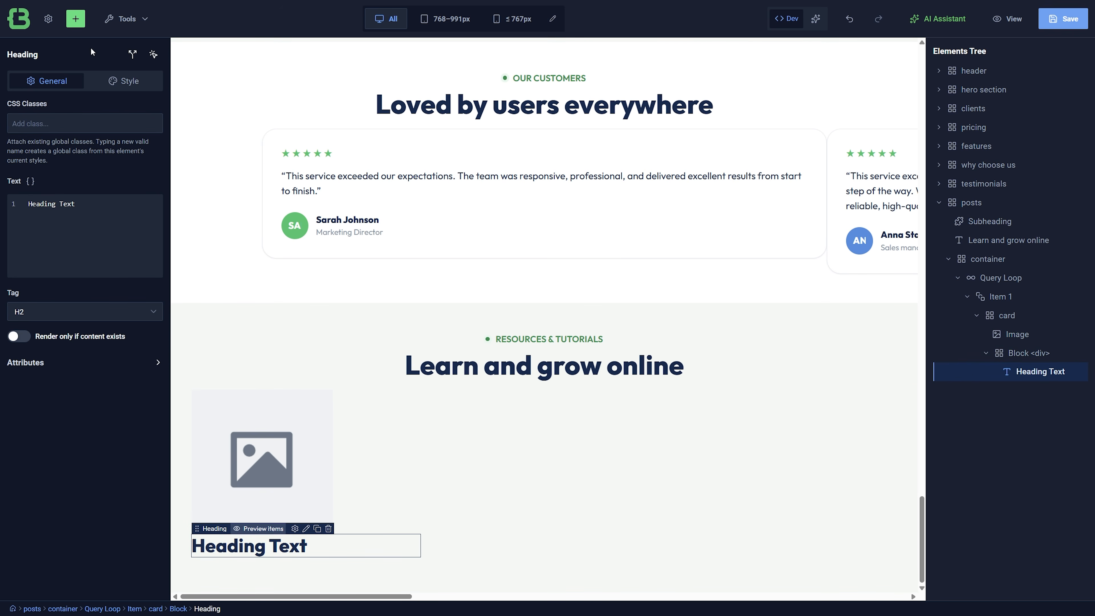
{"action": "left_click", "coordinate": [75, 19]}
{"action": "left_click_drag", "start_coordinate": [121, 213], "coordinate": [1026, 380]}
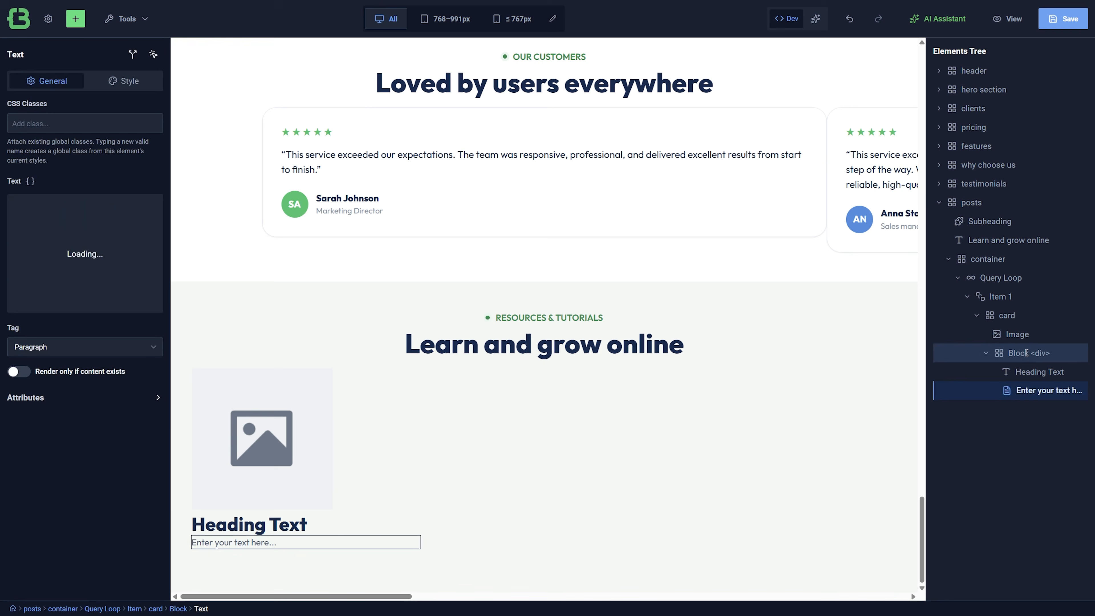
{"action": "left_click", "coordinate": [75, 19]}
{"action": "left_click_drag", "start_coordinate": [47, 265], "coordinate": [1042, 351]}
Bind the card's image to the post's Featured Image ID as dynamic data.
{"action": "left_click", "coordinate": [1018, 335]}
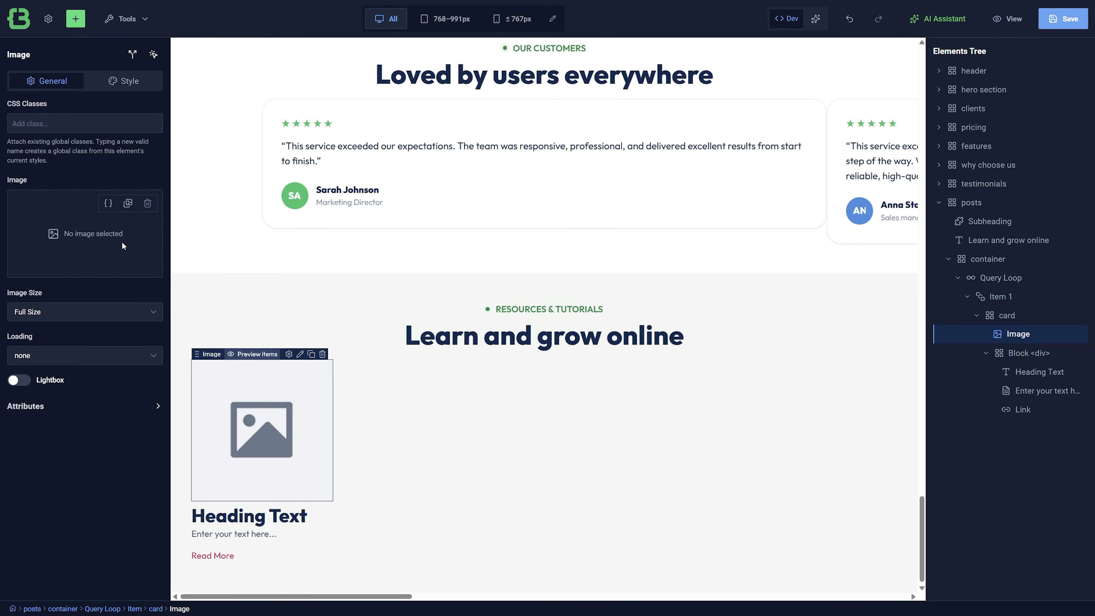
{"action": "left_click", "coordinate": [108, 204]}
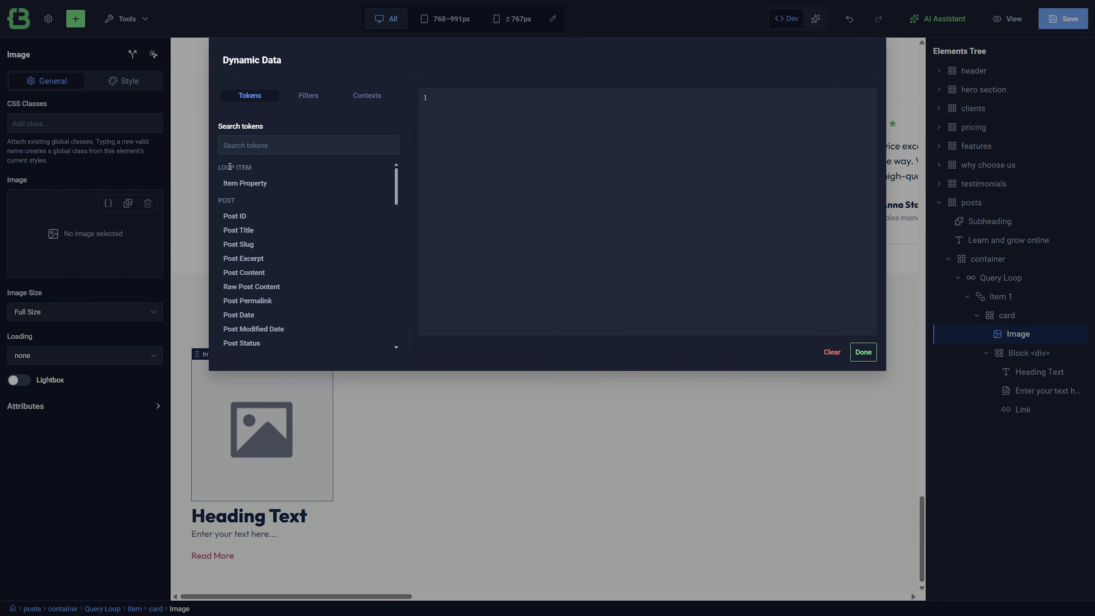
{"action": "left_click", "coordinate": [253, 140]}
{"action": "type", "text": "post f"}
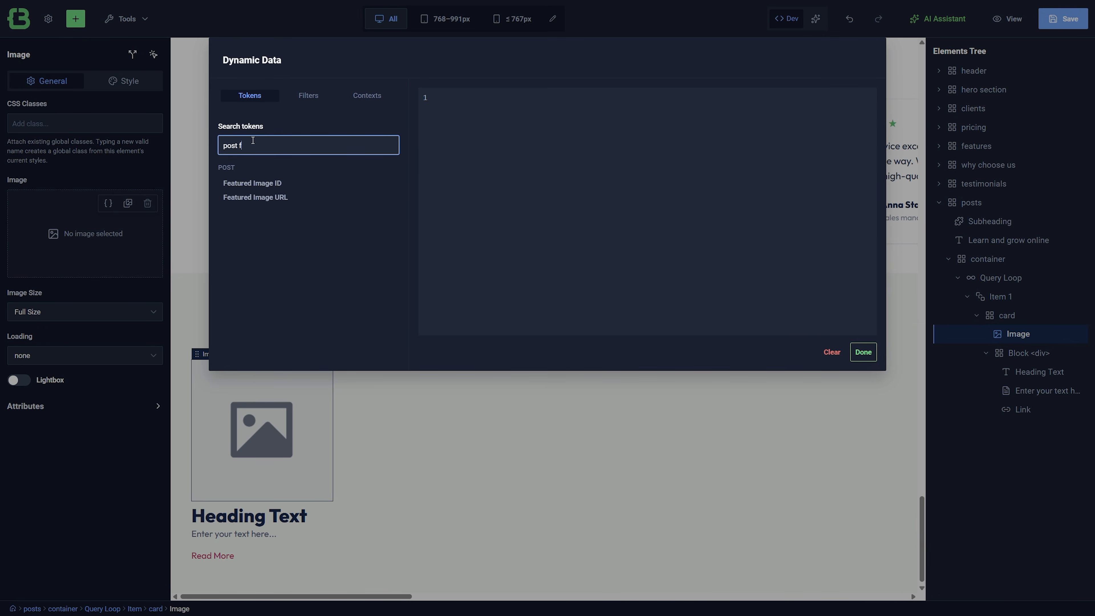
{"action": "left_click", "coordinate": [273, 184]}
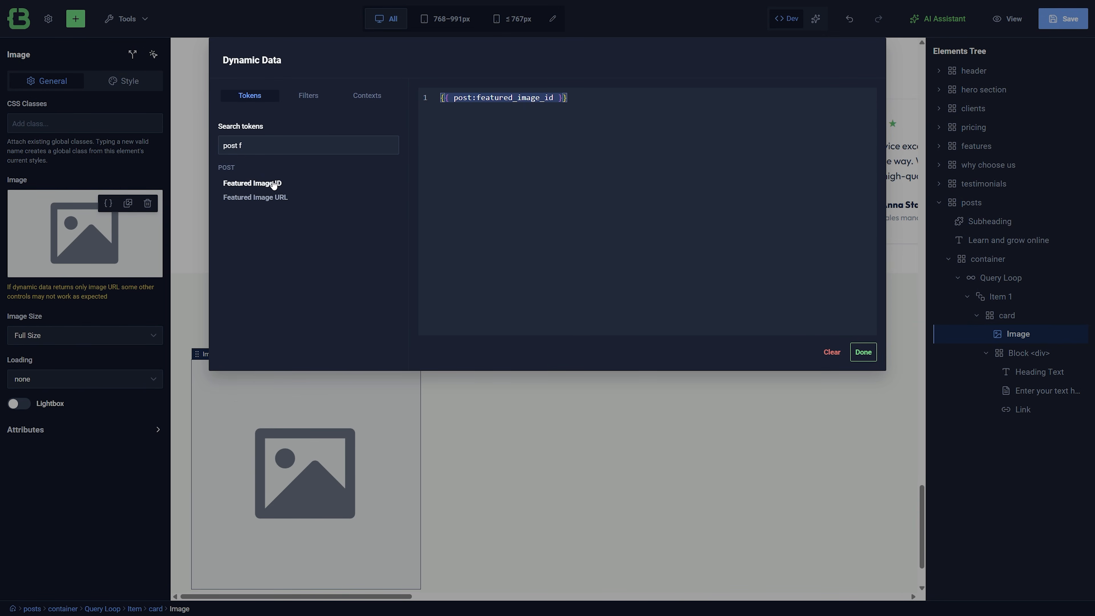
{"action": "left_click", "coordinate": [863, 352]}
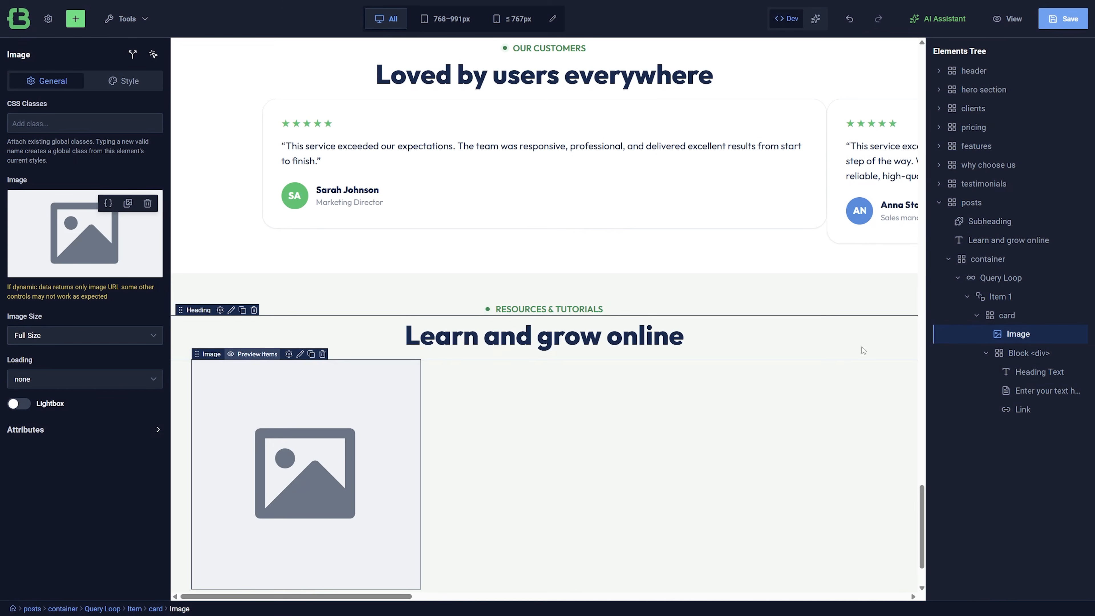
Replace the card heading's placeholder text with the dynamic Post Title token {{ post:title }}.
{"action": "left_click", "coordinate": [1024, 371]}
{"action": "left_click", "coordinate": [31, 181]}
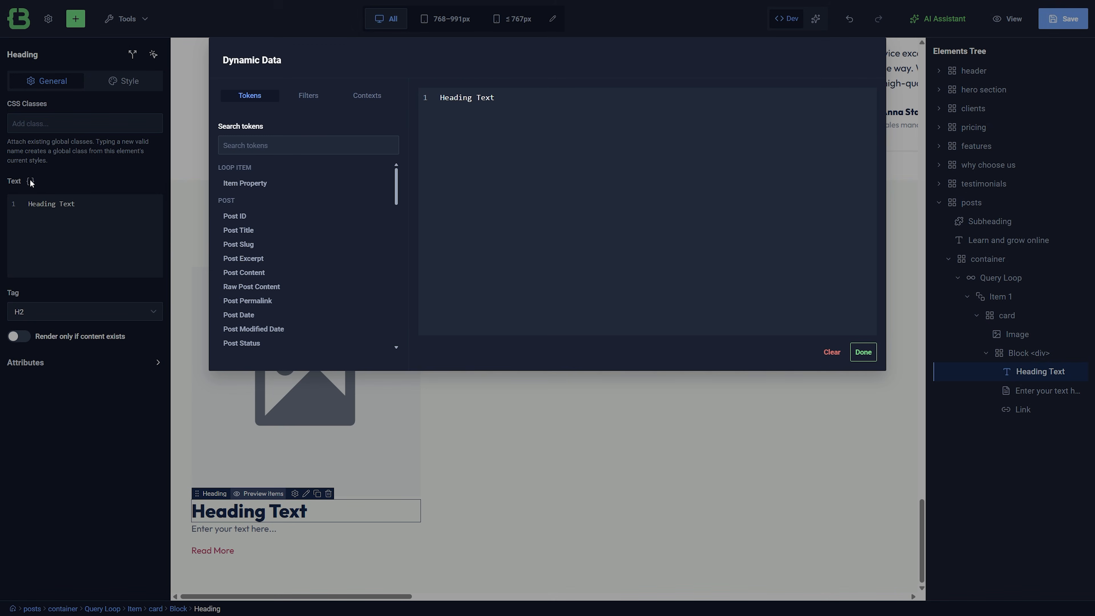
{"action": "left_click", "coordinate": [236, 233]}
{"action": "left_click_drag", "start_coordinate": [568, 98], "coordinate": [512, 98]}
{"action": "key", "text": "BackSpace"}
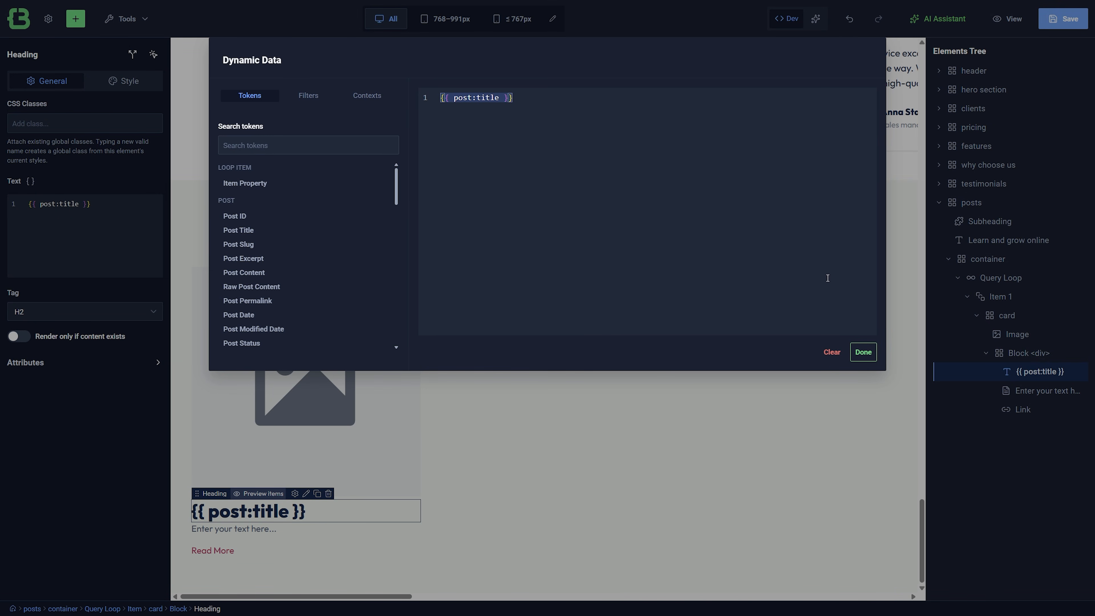
{"action": "left_click", "coordinate": [863, 352]}
Replace the card's placeholder paragraph text with the dynamic Post Excerpt token {{ post:excerpt }}.
{"action": "left_click", "coordinate": [1047, 390]}
{"action": "left_click", "coordinate": [30, 182]}
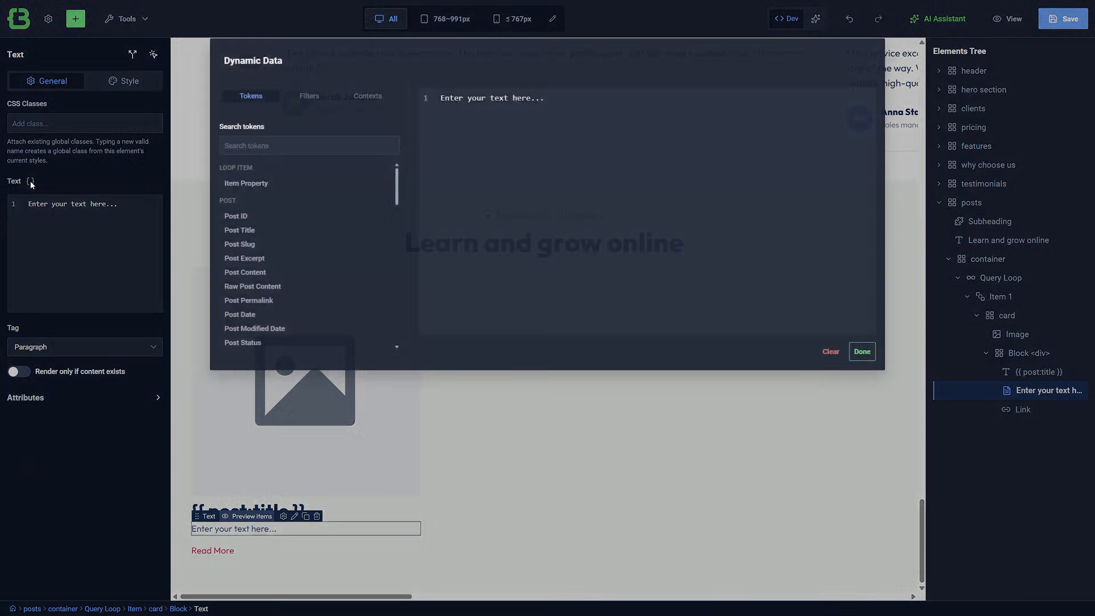
{"action": "left_click", "coordinate": [244, 258]}
{"action": "left_click_drag", "start_coordinate": [626, 98], "coordinate": [521, 98]}
{"action": "key", "text": "BackSpace"}
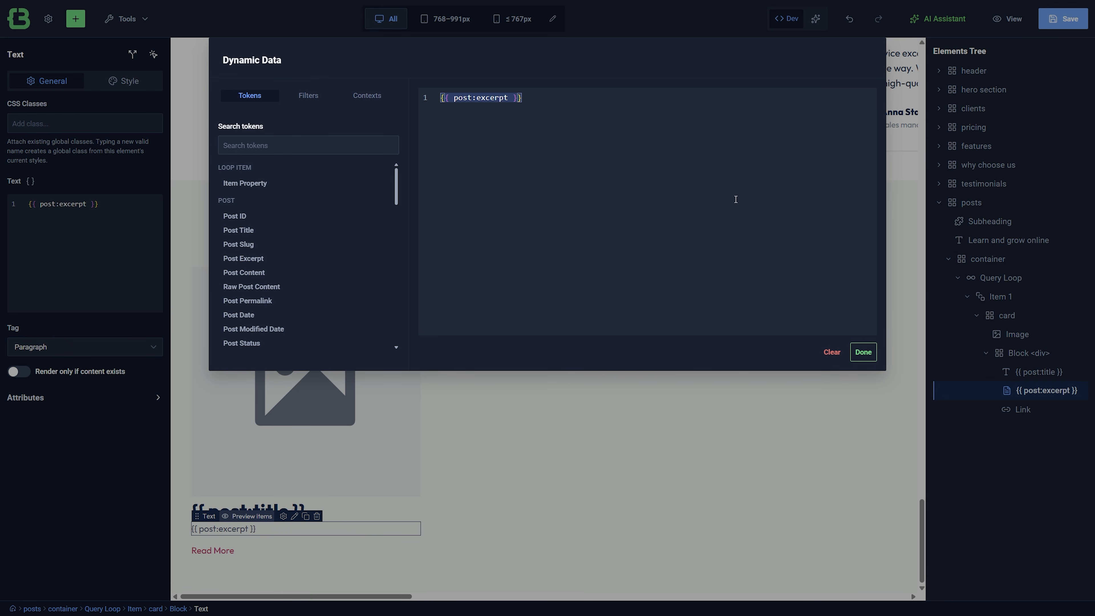
{"action": "left_click", "coordinate": [863, 352]}
Set the card link's href to the dynamic Post Permalink token {{ post:permalink }}.
{"action": "left_click", "coordinate": [1030, 408]}
{"action": "left_click", "coordinate": [45, 330]}
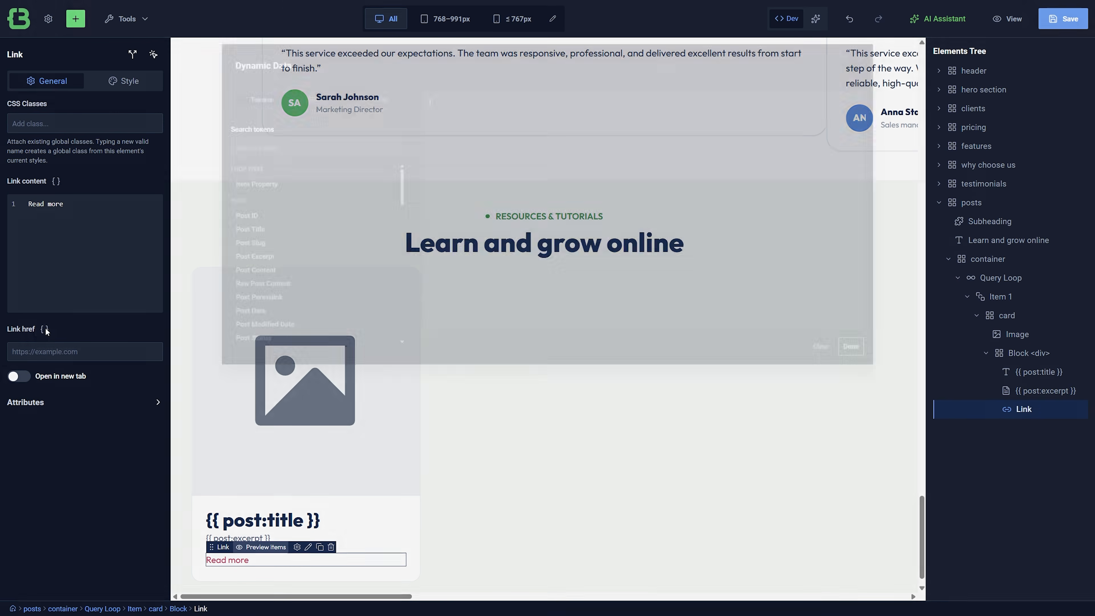
{"action": "left_click", "coordinate": [258, 298]}
{"action": "left_click", "coordinate": [863, 352]}
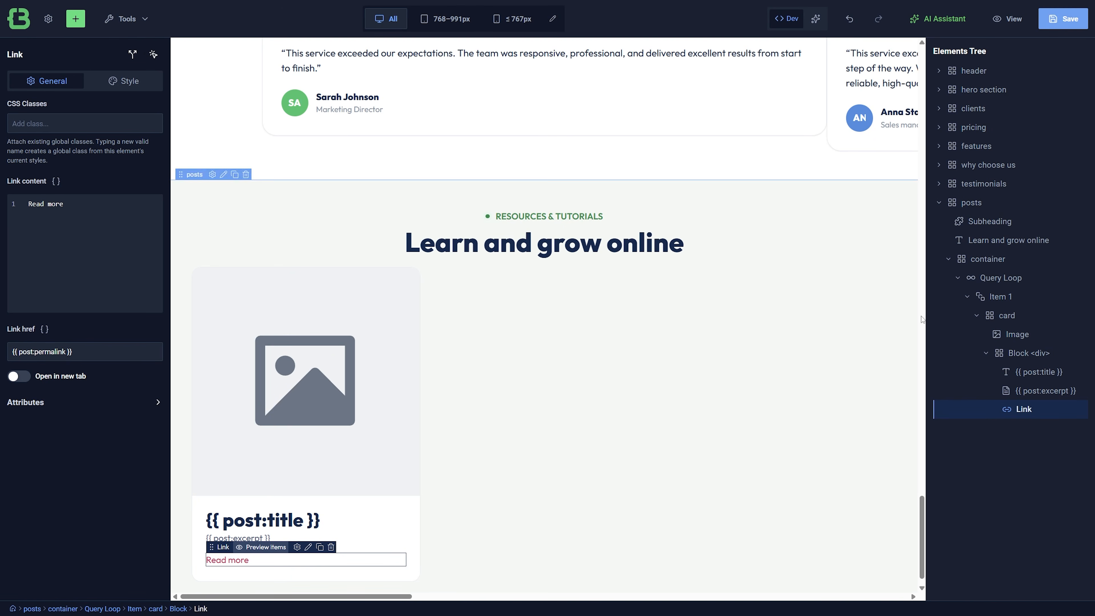
Set the Query Loop's data source to Latest posts (Posts) and preview its items on the canvas.
{"action": "left_click", "coordinate": [997, 278]}
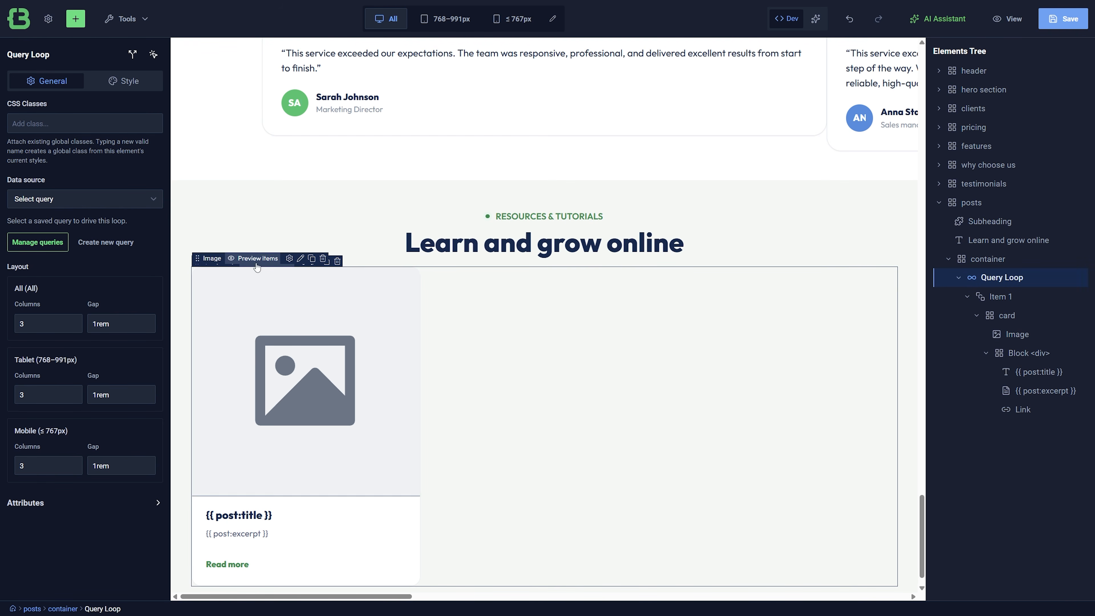
{"action": "left_click", "coordinate": [87, 197]}
{"action": "left_click", "coordinate": [95, 229]}
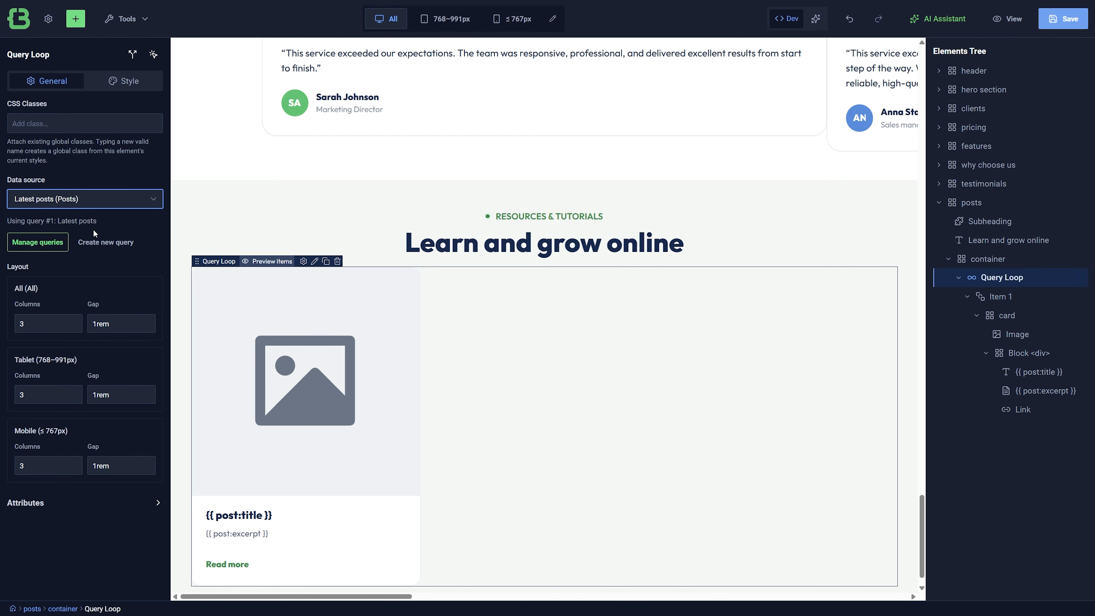
{"action": "left_click", "coordinate": [269, 261]}
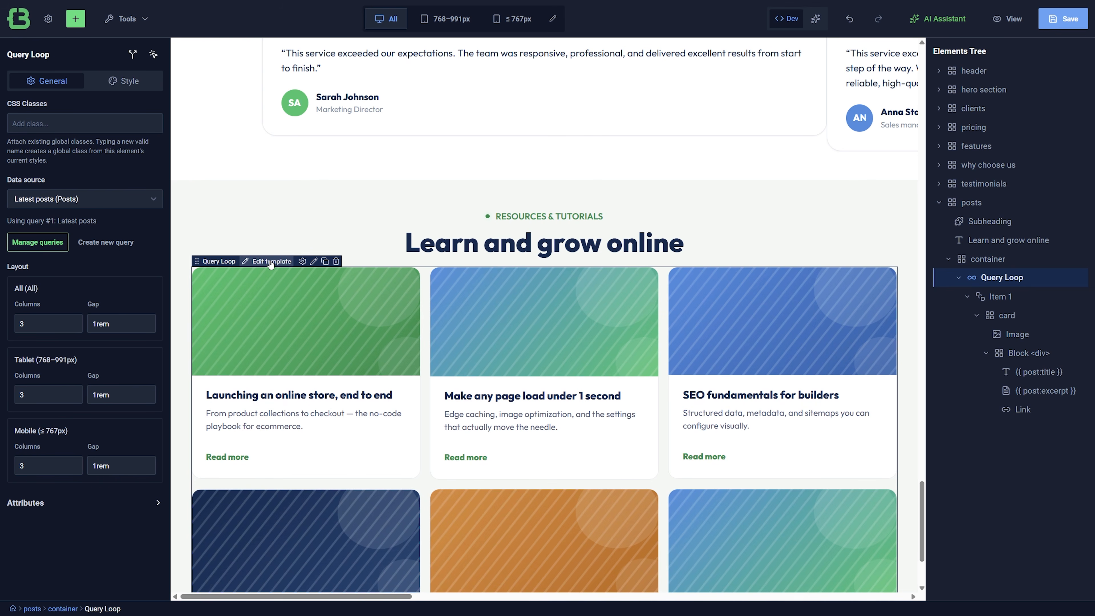
{"action": "scroll", "coordinate": [328, 357], "scroll_direction": "down", "scroll_amount": 3}
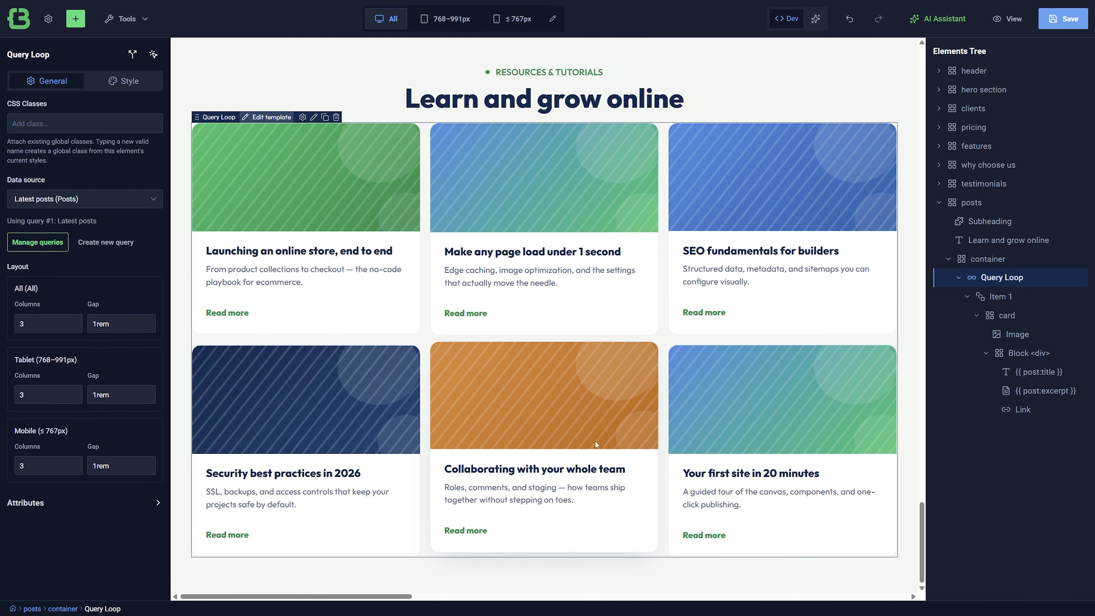
{"action": "scroll", "coordinate": [841, 301], "scroll_direction": "up", "scroll_amount": 1}
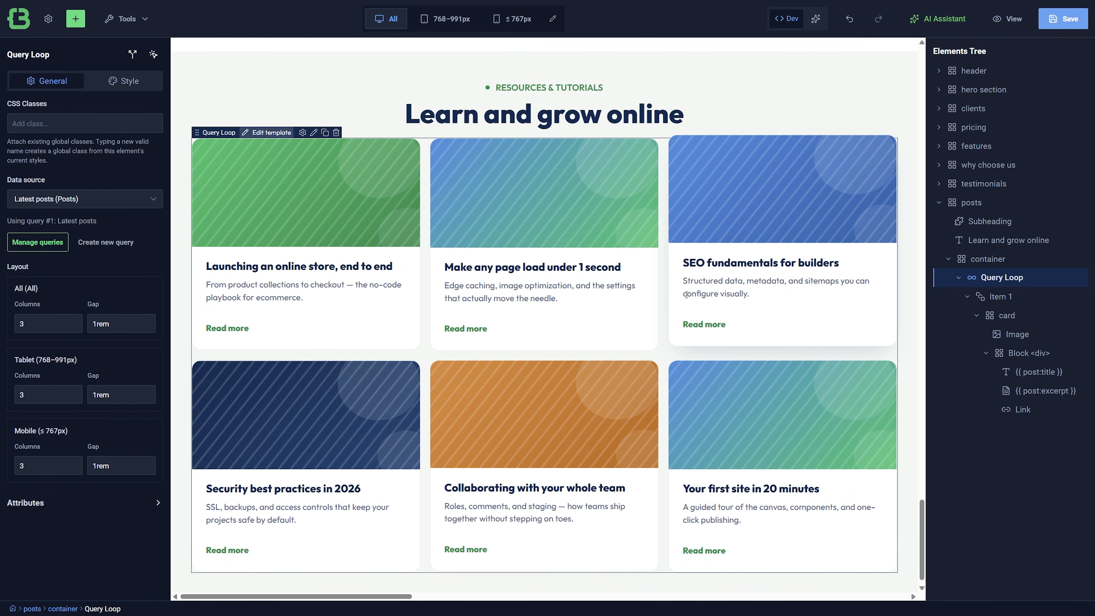
Examine the Query Loop's display condition settings, including the visibility modes and available condition types, leaving without saving.
{"action": "left_click", "coordinate": [132, 56]}
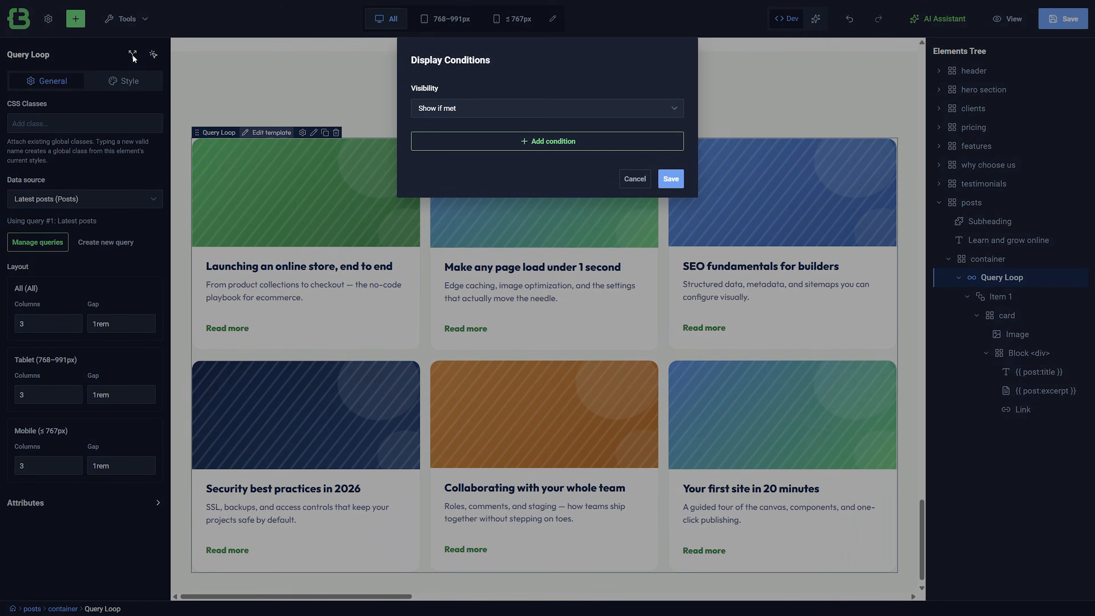
{"action": "left_click", "coordinate": [492, 106]}
{"action": "left_click", "coordinate": [545, 123]}
{"action": "left_click", "coordinate": [560, 141]}
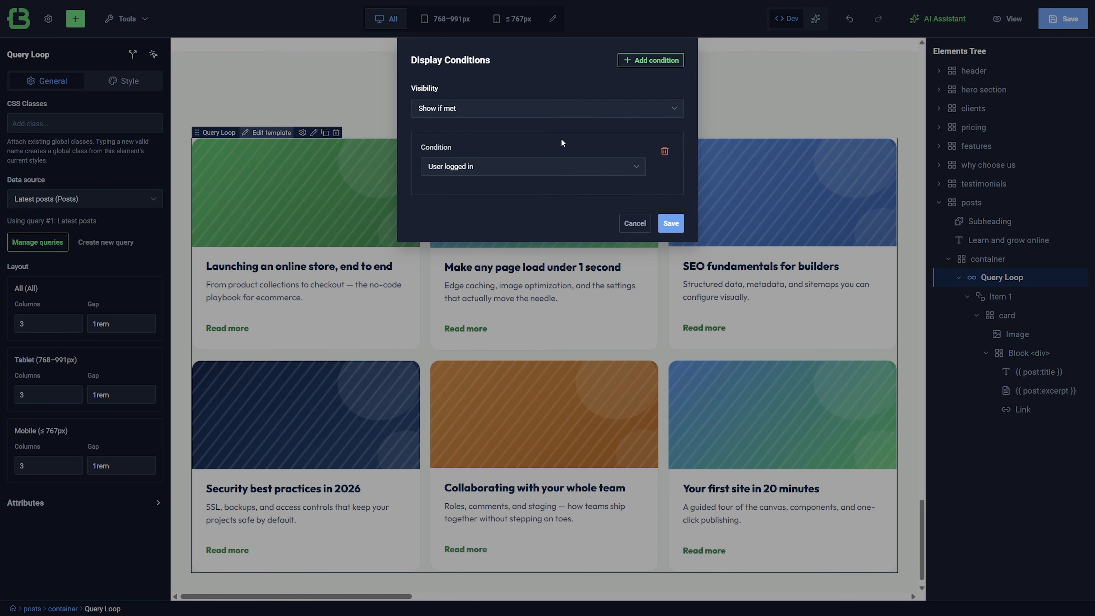
{"action": "left_click", "coordinate": [572, 164]}
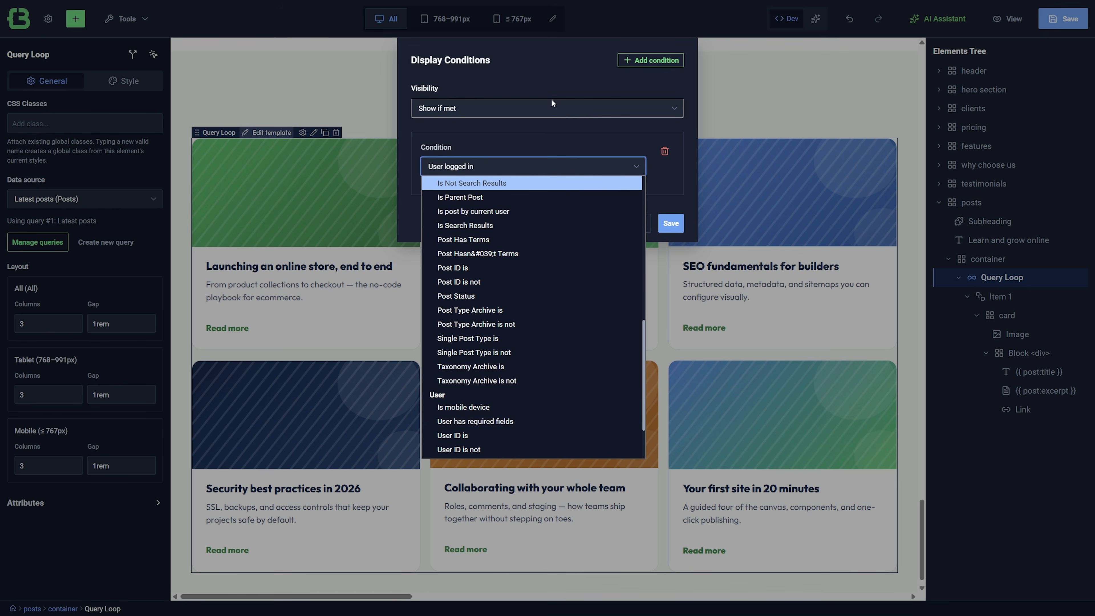
{"action": "left_click", "coordinate": [546, 77]}
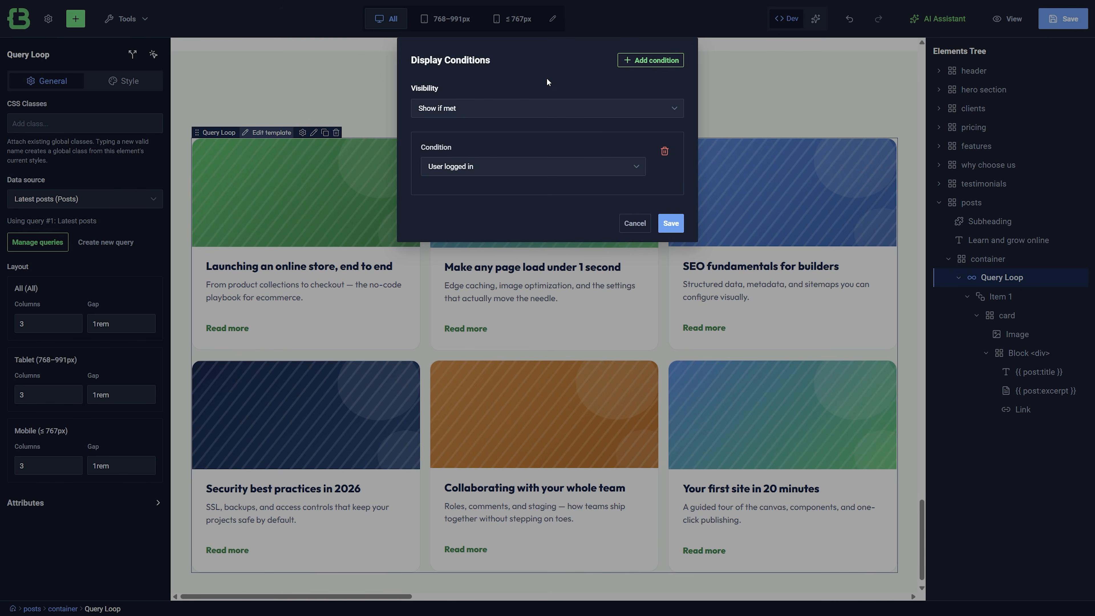
{"action": "left_click", "coordinate": [635, 222]}
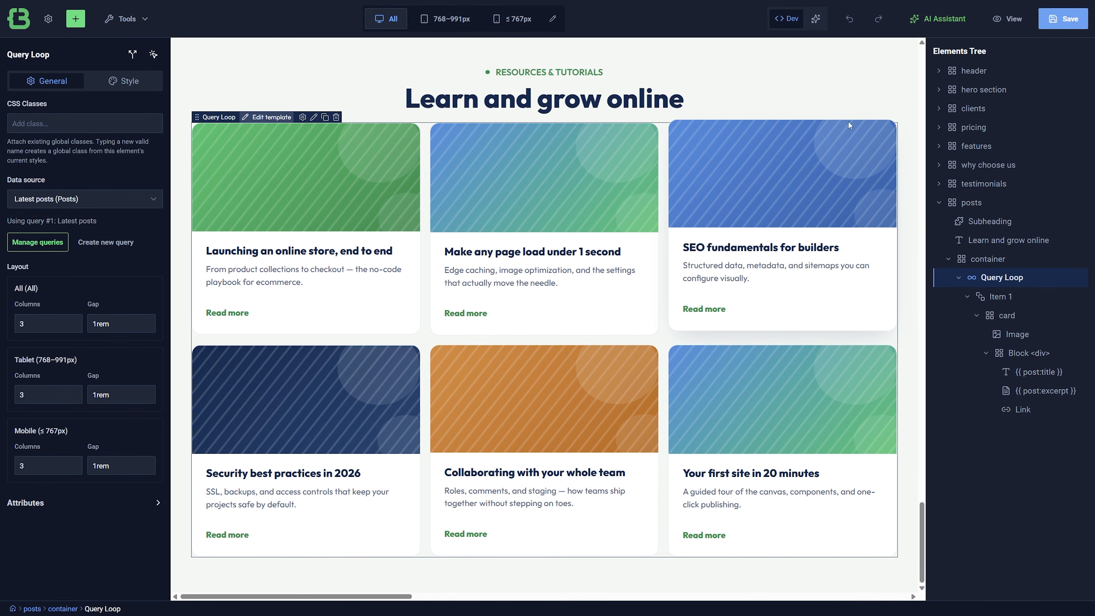
Open the AI Assistant chat.
{"action": "left_click", "coordinate": [938, 19]}
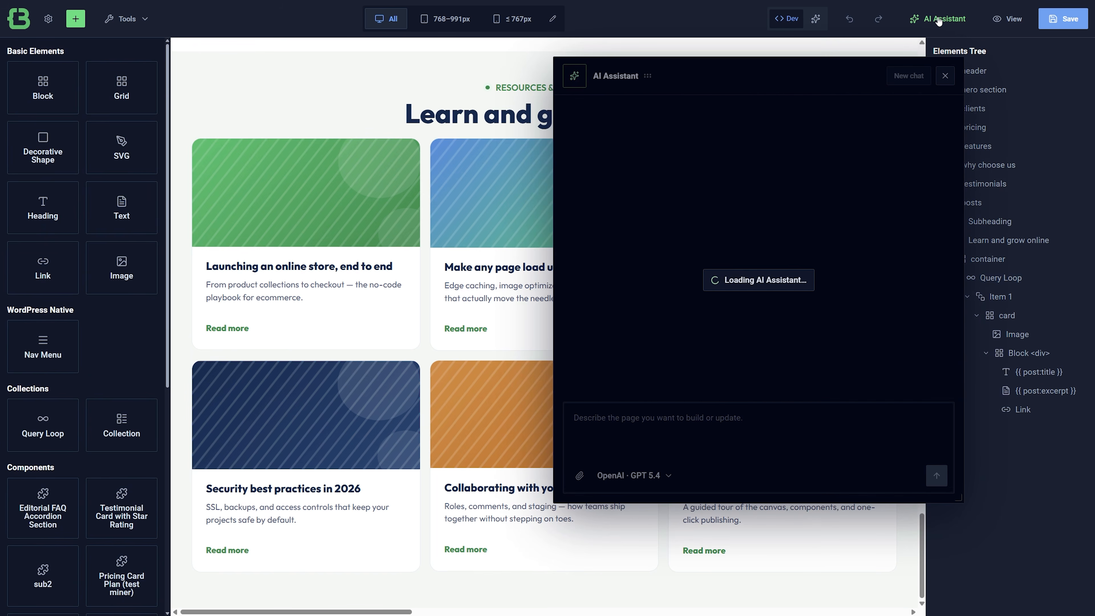